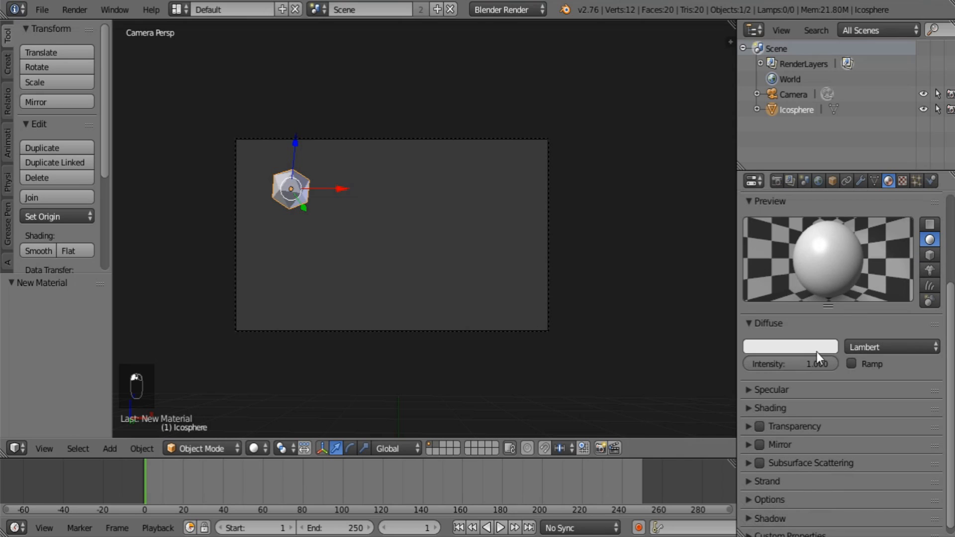
- Set the sun material's diffuse color to pure white and make the material shadeless
{"action": "left_click", "coordinate": [817, 350]}
{"action": "left_click", "coordinate": [826, 147]}
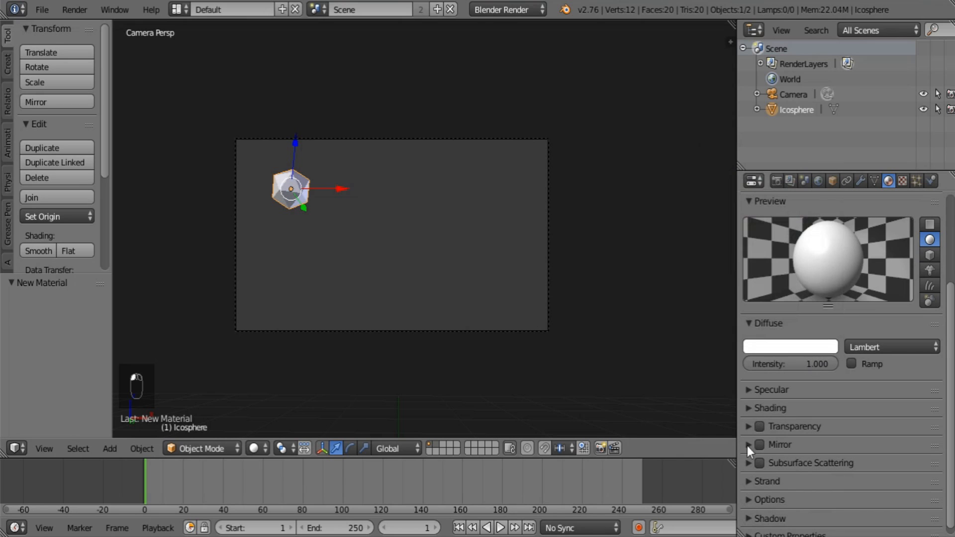
{"action": "left_click", "coordinate": [773, 407]}
{"action": "left_click", "coordinate": [855, 429]}
{"action": "left_click", "coordinate": [777, 407]}
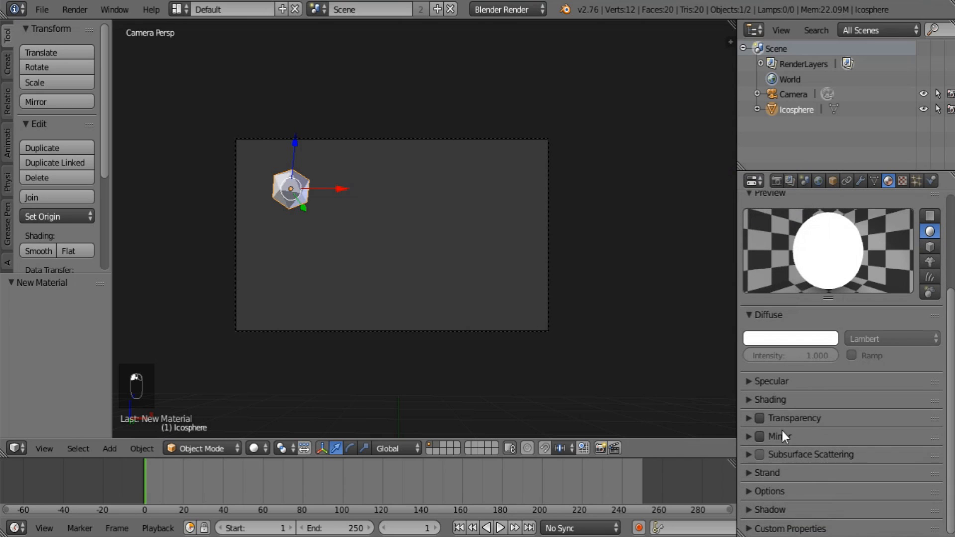
- Set the sun material's pass index to 4 and turn off its Use Mist option
{"action": "left_click", "coordinate": [756, 504]}
{"action": "scroll", "coordinate": [765, 459], "scroll_direction": "down", "scroll_amount": 5}
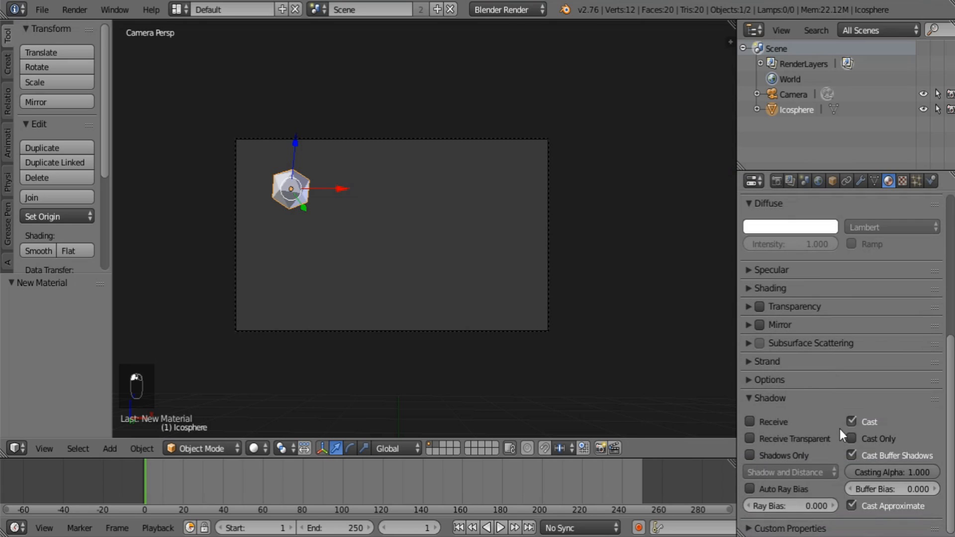
{"action": "left_click", "coordinate": [771, 398]}
{"action": "left_click", "coordinate": [766, 379]}
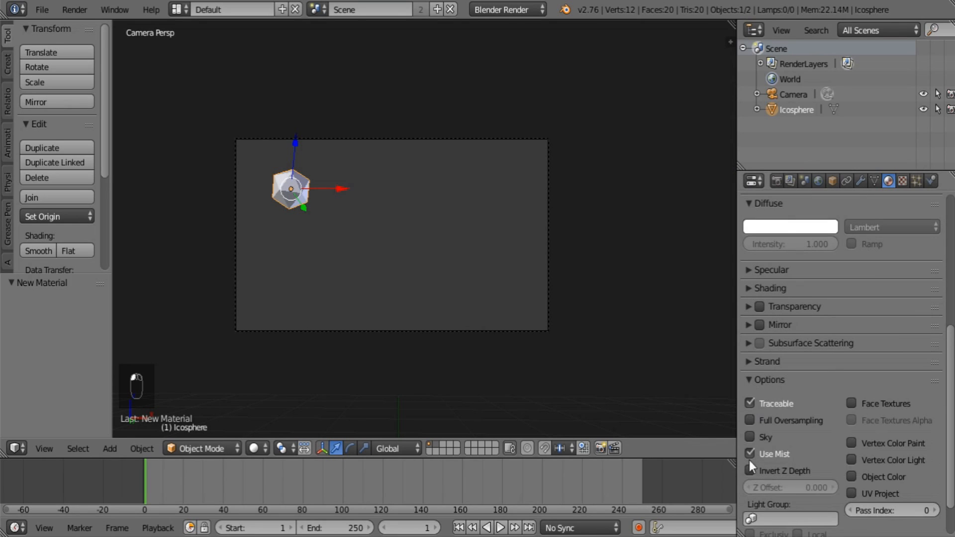
{"action": "left_click", "coordinate": [935, 511]}
{"action": "left_click", "coordinate": [934, 510]}
{"action": "left_click", "coordinate": [935, 511]}
{"action": "left_click", "coordinate": [935, 510]}
{"action": "left_click", "coordinate": [784, 453]}
{"action": "left_click", "coordinate": [769, 381]}
{"action": "left_click", "coordinate": [757, 288]}
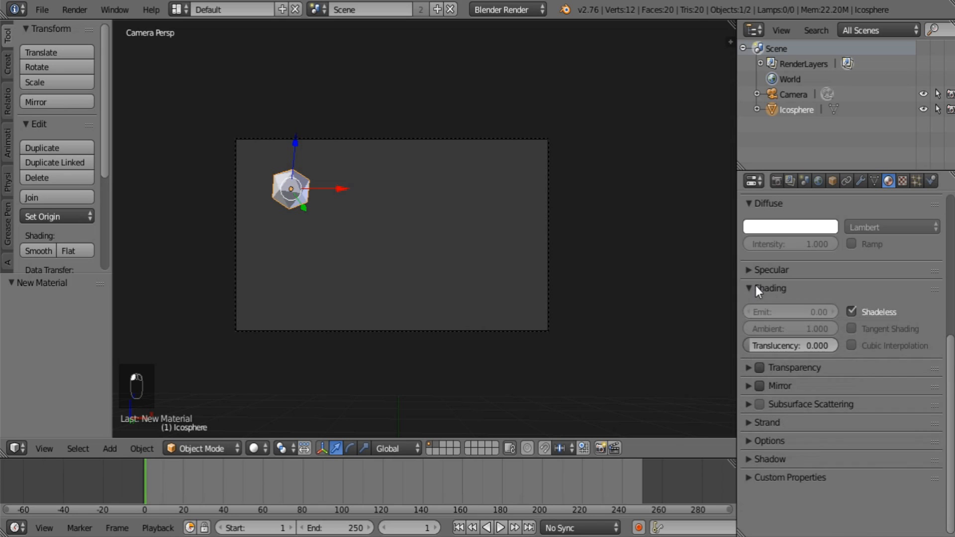
{"action": "left_click", "coordinate": [756, 288]}
{"action": "scroll", "coordinate": [813, 461], "scroll_direction": "up", "scroll_amount": 10}
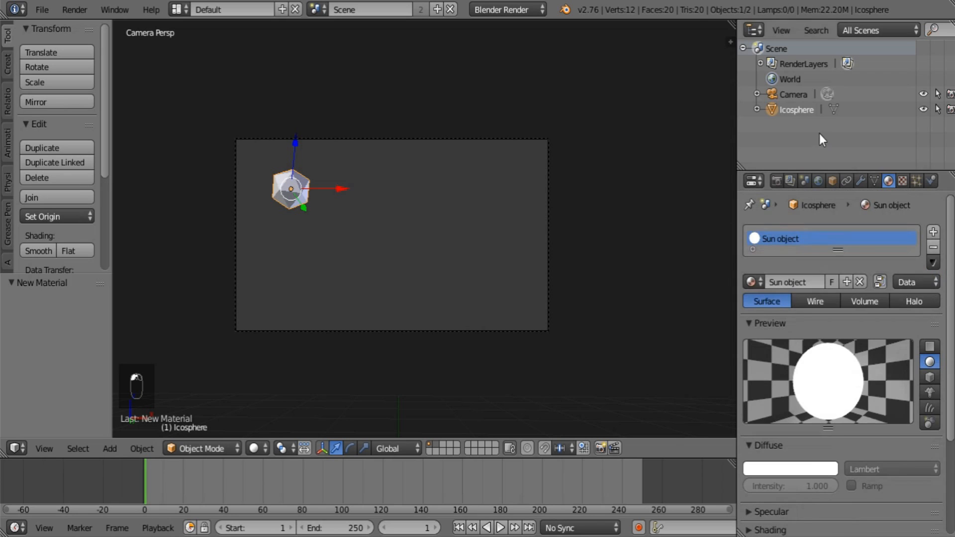
- Review the render layer's passes, the render dimensions and frame rate, and the world's sky settings
{"action": "left_click", "coordinate": [789, 181]}
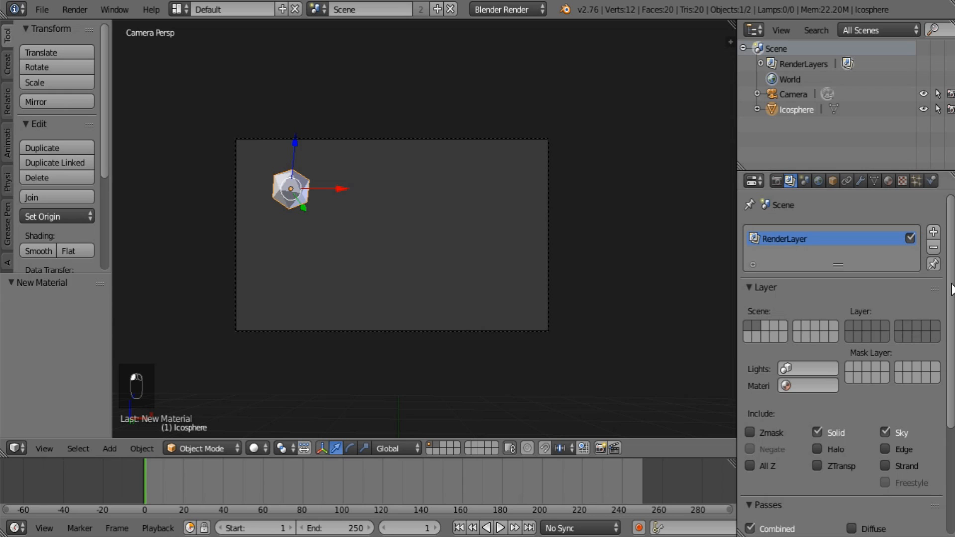
{"action": "scroll", "coordinate": [951, 288], "scroll_direction": "down", "scroll_amount": 8}
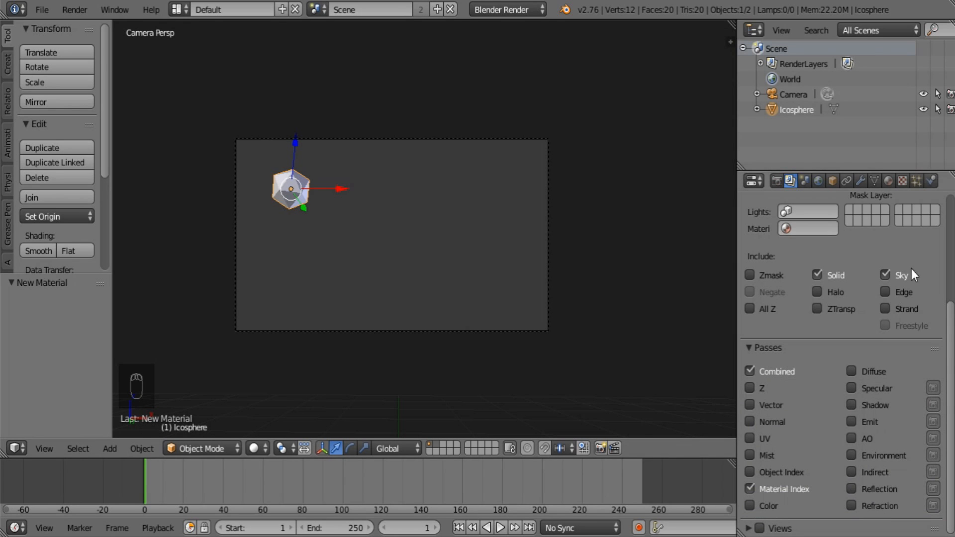
{"action": "left_click", "coordinate": [776, 181]}
{"action": "scroll", "coordinate": [850, 319], "scroll_direction": "down", "scroll_amount": 4}
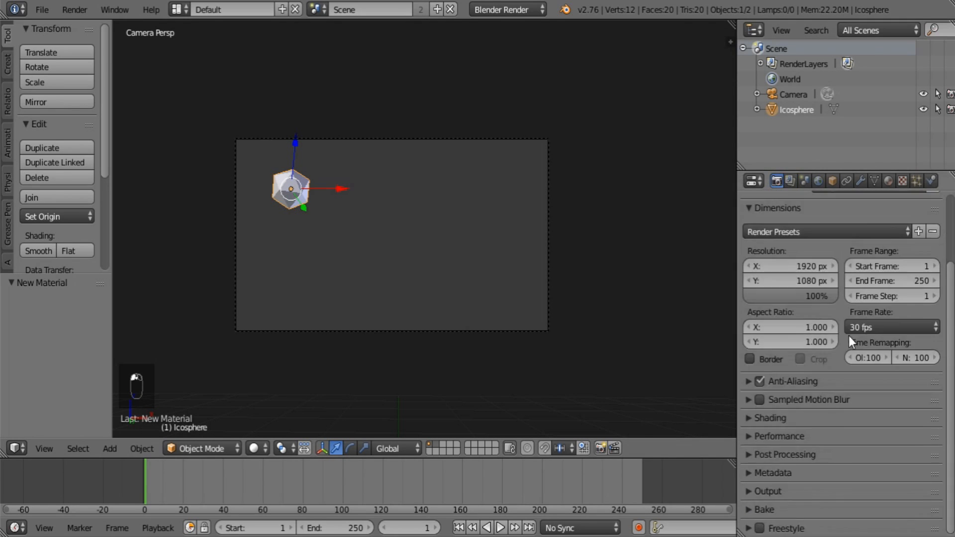
{"action": "left_click", "coordinate": [818, 180]}
{"action": "scroll", "coordinate": [888, 377], "scroll_direction": "down", "scroll_amount": 5}
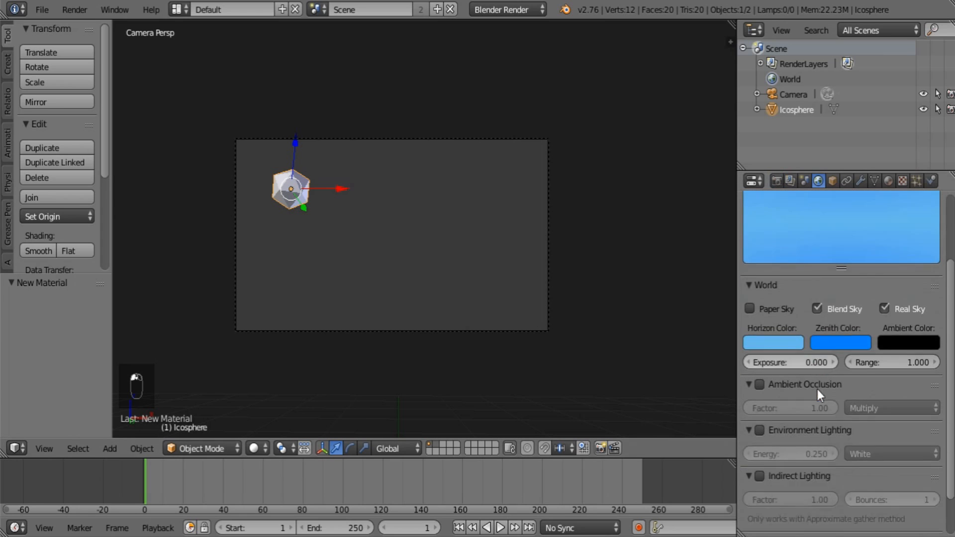
{"action": "scroll", "coordinate": [826, 311], "scroll_direction": "up", "scroll_amount": 5}
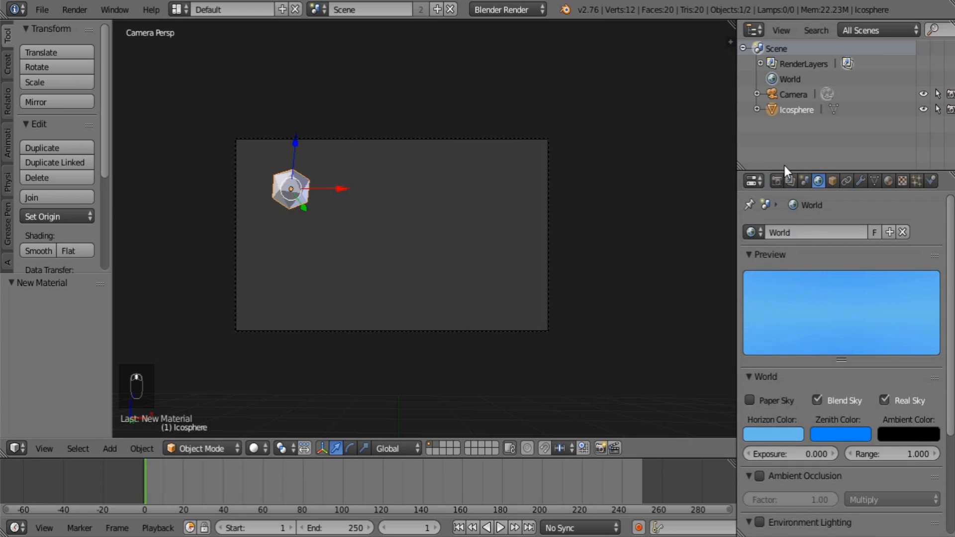
- Turn off Textures in the scene's render shading settings
{"action": "left_click", "coordinate": [776, 180]}
{"action": "scroll", "coordinate": [863, 434], "scroll_direction": "down", "scroll_amount": 4}
{"action": "left_click", "coordinate": [753, 381]}
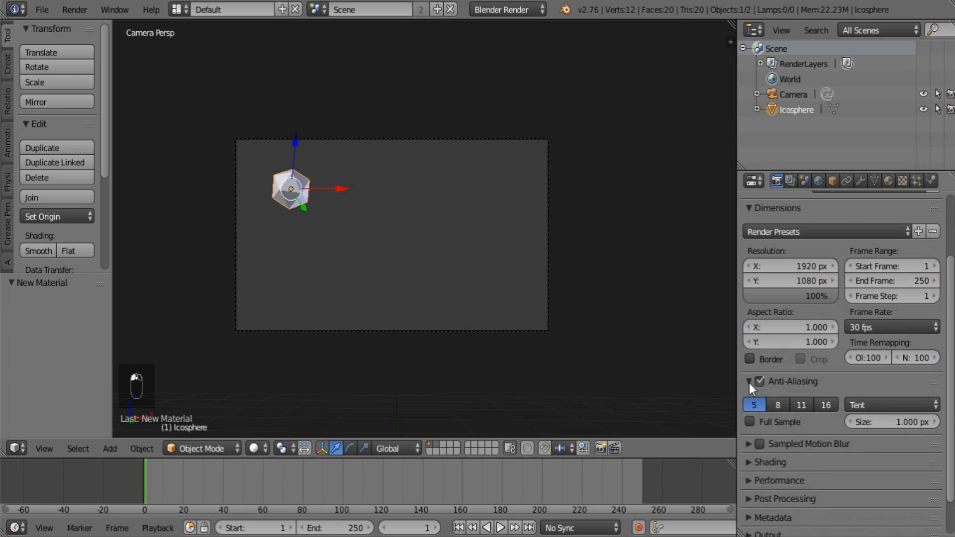
{"action": "left_click", "coordinate": [748, 381]}
{"action": "left_click", "coordinate": [776, 418]}
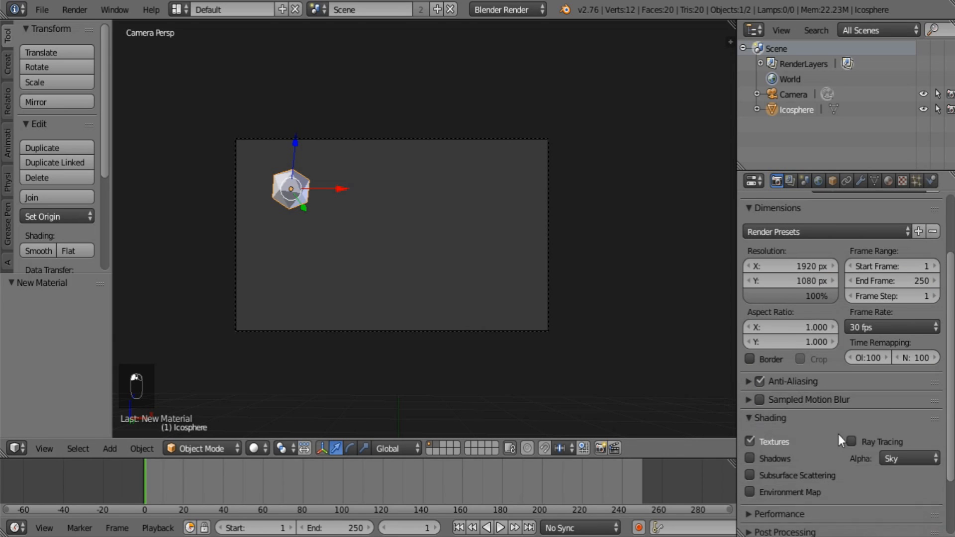
{"action": "scroll", "coordinate": [856, 443], "scroll_direction": "down", "scroll_amount": 4}
{"action": "left_click", "coordinate": [750, 364]}
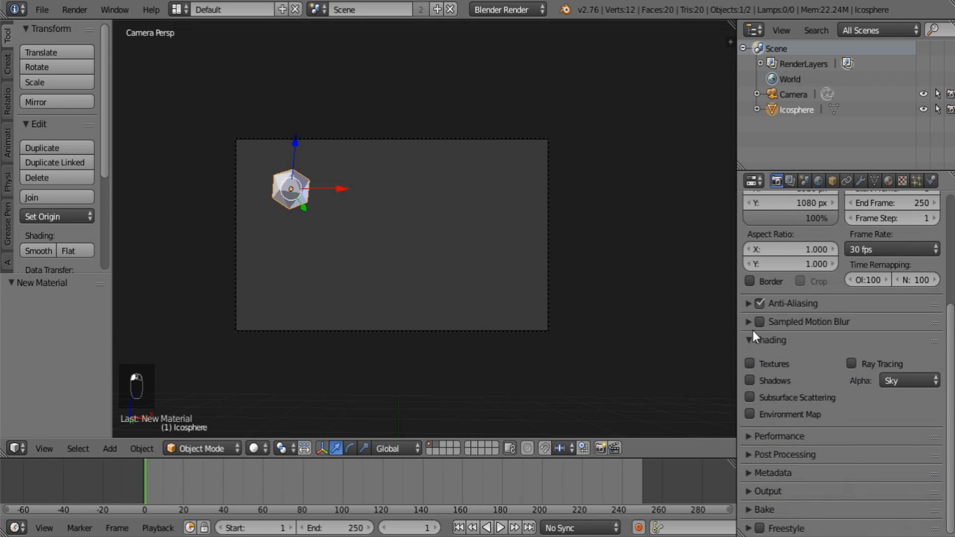
{"action": "left_click", "coordinate": [753, 339]}
- Disable all the render metadata entries, from Time to Scene and from Camera to Seq. Strip
{"action": "left_click", "coordinate": [762, 389]}
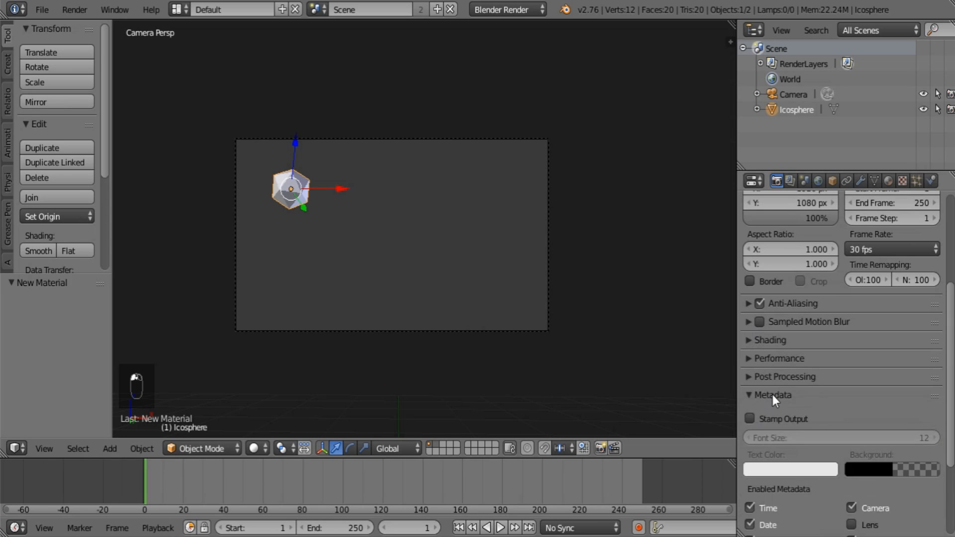
{"action": "scroll", "coordinate": [772, 392], "scroll_direction": "down", "scroll_amount": 5}
{"action": "left_click_drag", "start_coordinate": [753, 381], "coordinate": [753, 450]}
{"action": "left_click_drag", "start_coordinate": [860, 384], "coordinate": [852, 423]}
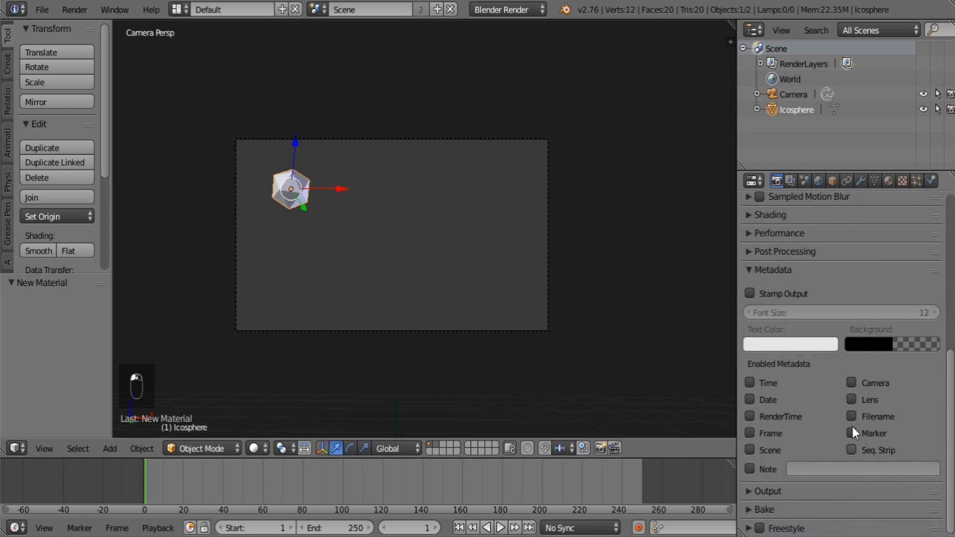
{"action": "left_click", "coordinate": [757, 271]}
{"action": "left_click", "coordinate": [760, 248]}
{"action": "left_click", "coordinate": [760, 249]}
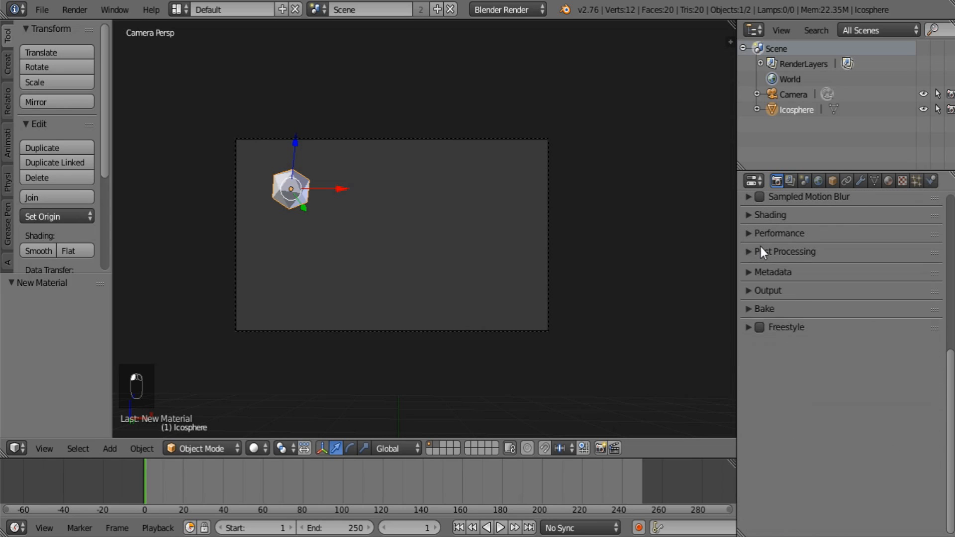
{"action": "left_click", "coordinate": [759, 250]}
{"action": "left_click", "coordinate": [774, 253]}
{"action": "scroll", "coordinate": [791, 348], "scroll_direction": "up", "scroll_amount": 5}
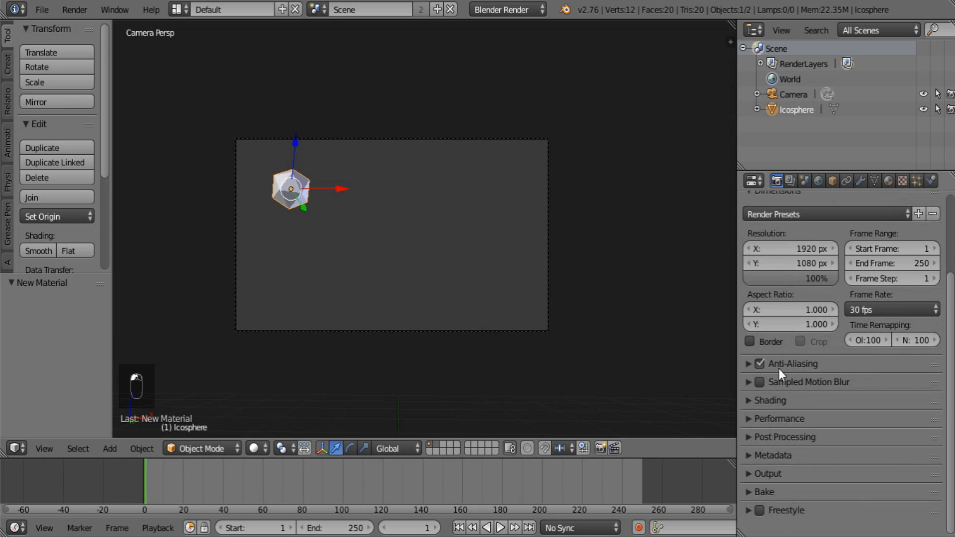
{"action": "scroll", "coordinate": [849, 478], "scroll_direction": "up", "scroll_amount": 5}
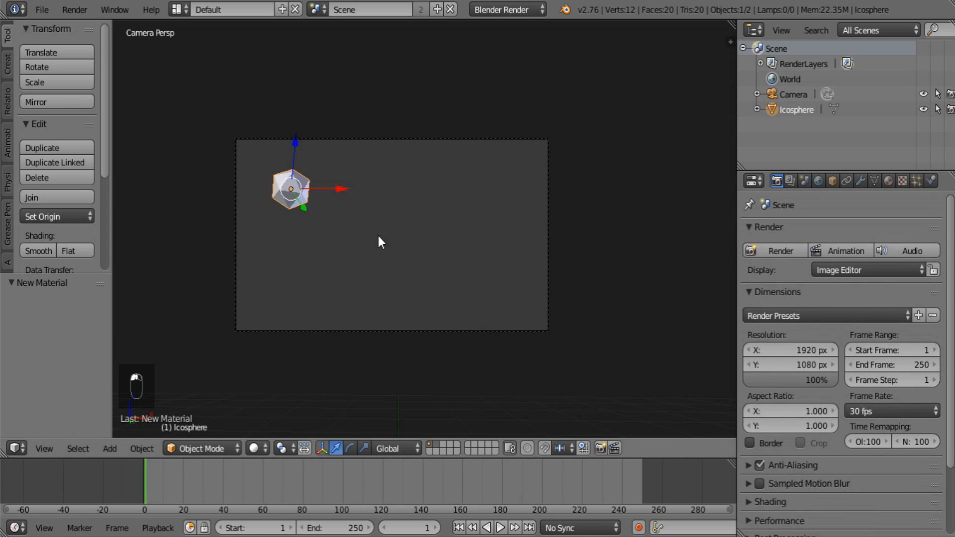
{"action": "left_click", "coordinate": [42, 9]}
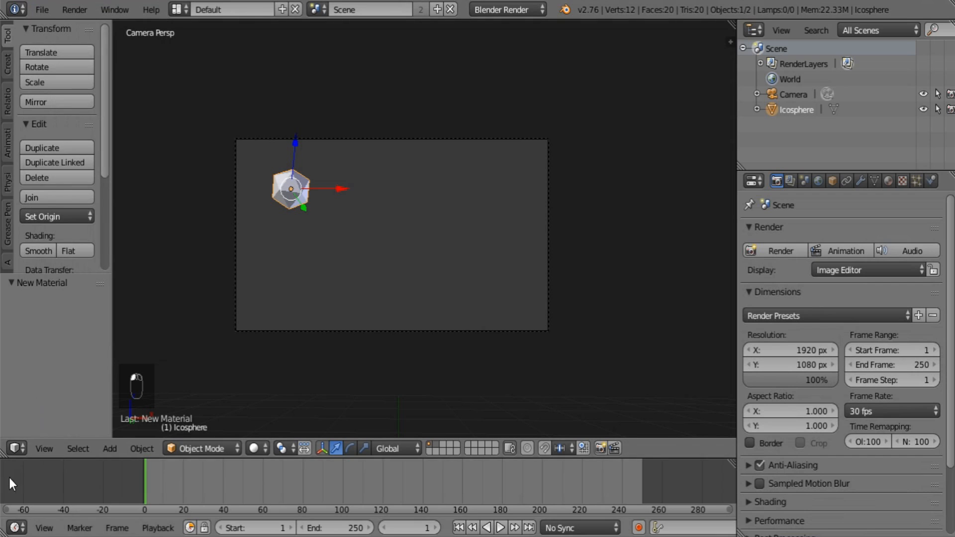
{"action": "left_click", "coordinate": [18, 446]}
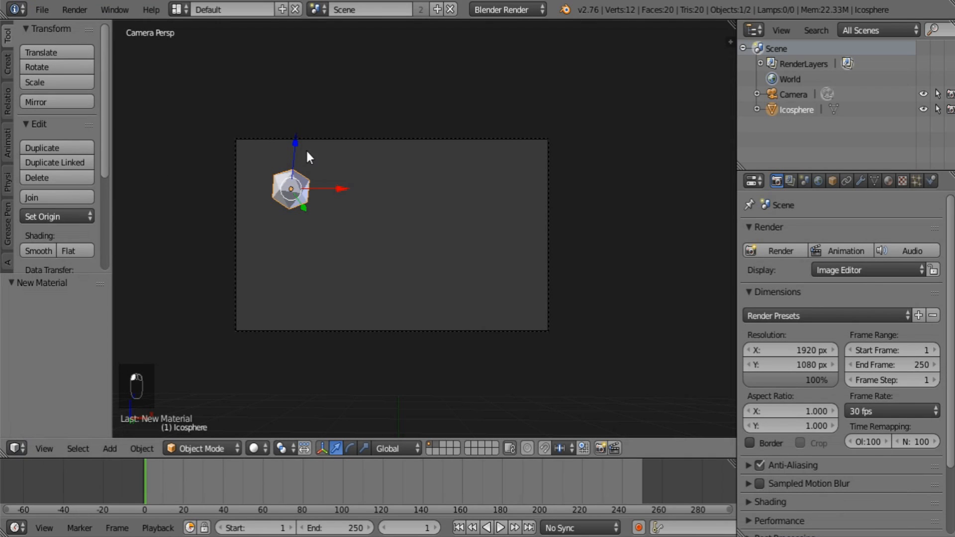
- Render the current frame and replace the image view with the Node Editor
{"action": "key", "text": "F12"}
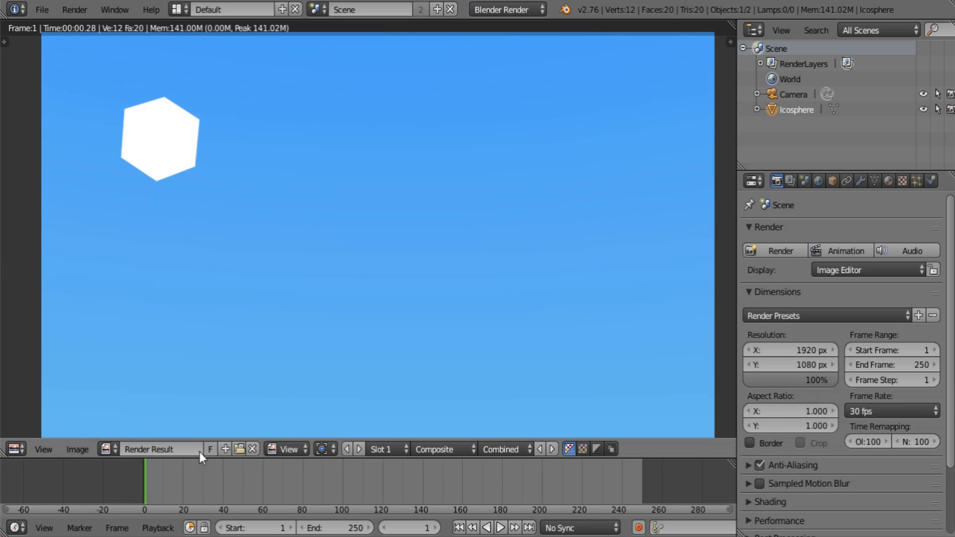
{"action": "left_click", "coordinate": [16, 449]}
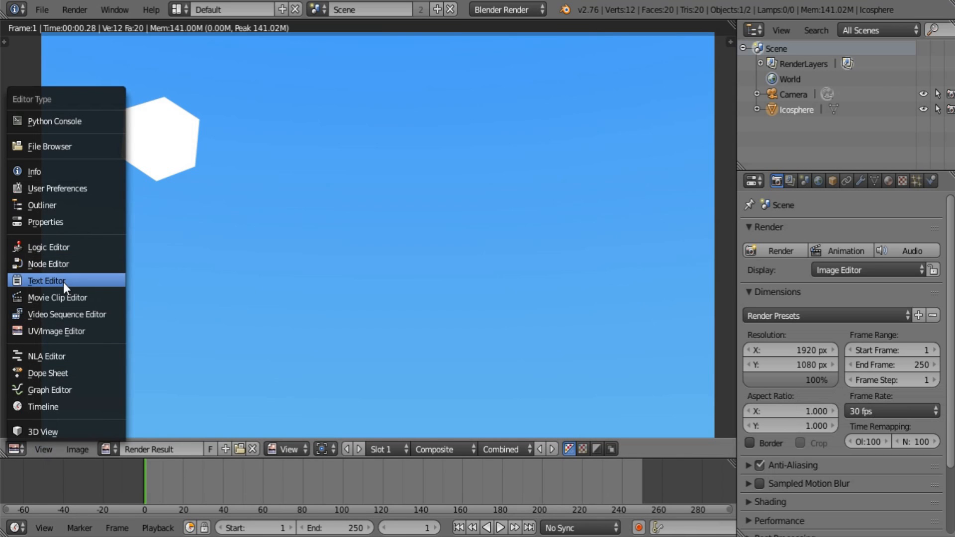
{"action": "left_click", "coordinate": [67, 265]}
- Spread the compositing nodes apart, moving Render Layers below the rendered sun and the Composite and Viewer nodes far away on the opposite side
{"action": "middle_click_drag", "start_coordinate": [277, 274], "coordinate": [413, 309]}
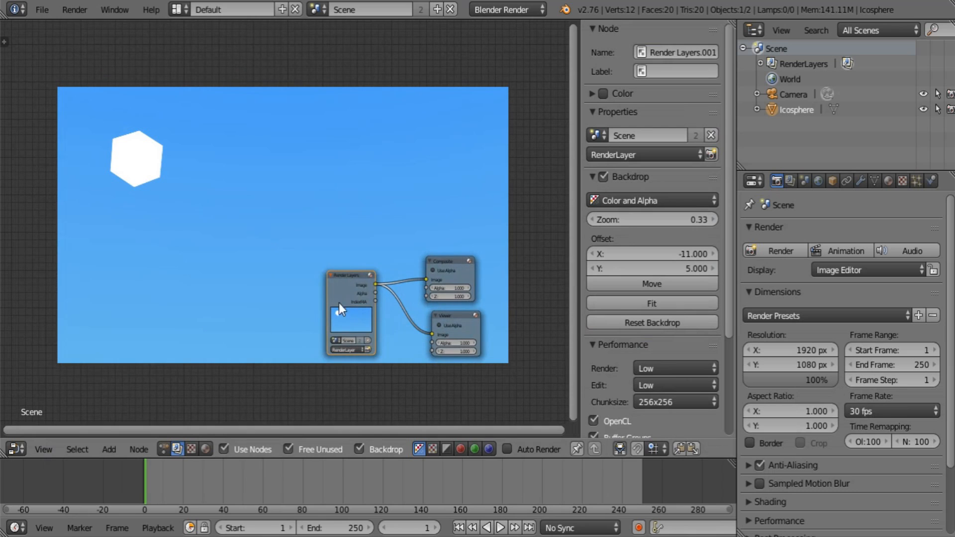
{"action": "left_click_drag", "start_coordinate": [339, 303], "coordinate": [116, 246]}
{"action": "left_click_drag", "start_coordinate": [437, 262], "coordinate": [533, 61]}
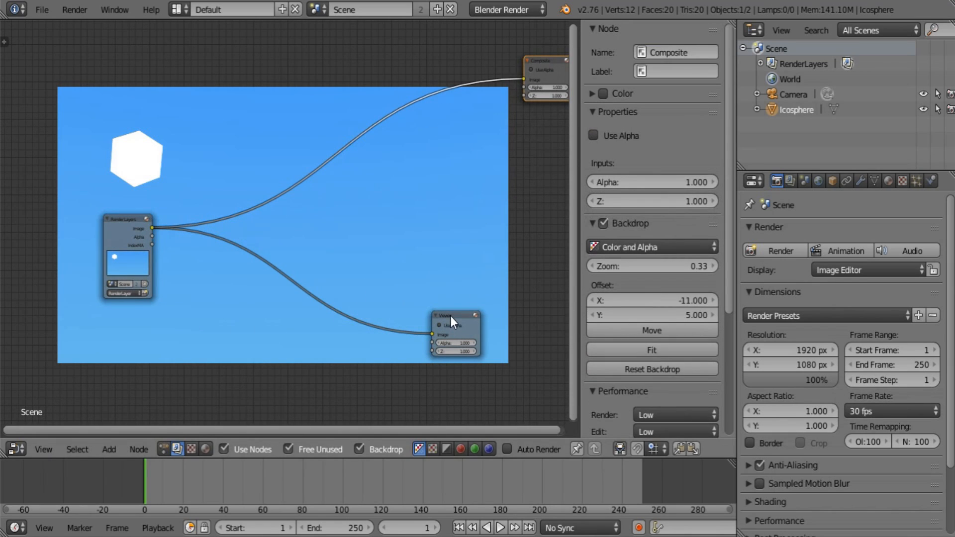
{"action": "left_click_drag", "start_coordinate": [450, 315], "coordinate": [543, 142]}
{"action": "middle_click_drag", "start_coordinate": [500, 169], "coordinate": [480, 207]}
{"action": "scroll", "coordinate": [449, 261], "scroll_direction": "up", "scroll_amount": 2}
{"action": "key", "text": "a"}
{"action": "middle_click_drag", "start_coordinate": [253, 297], "coordinate": [305, 241]}
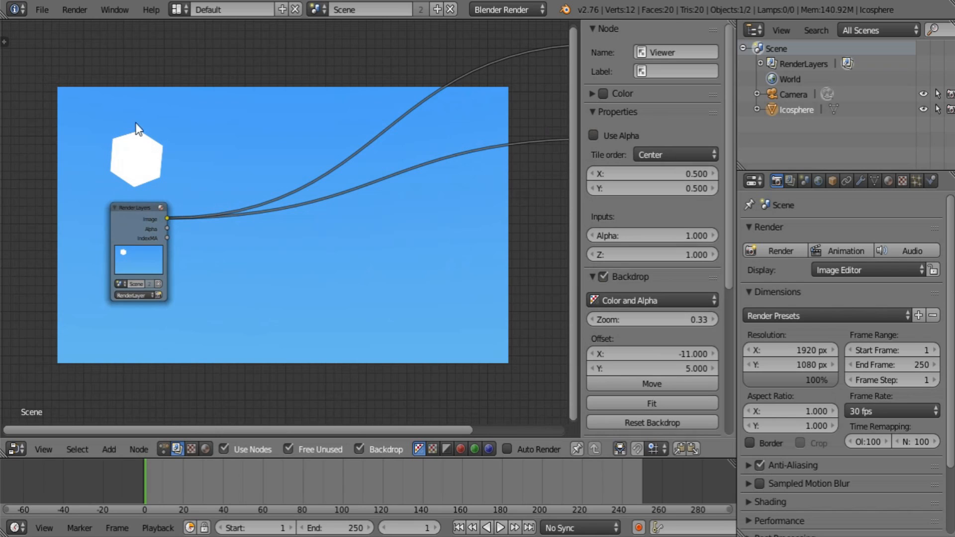
- Add an ID Mask converter node and connect the Render Layers' IndexMA output to its ID value
{"action": "key", "text": "shift+a"}
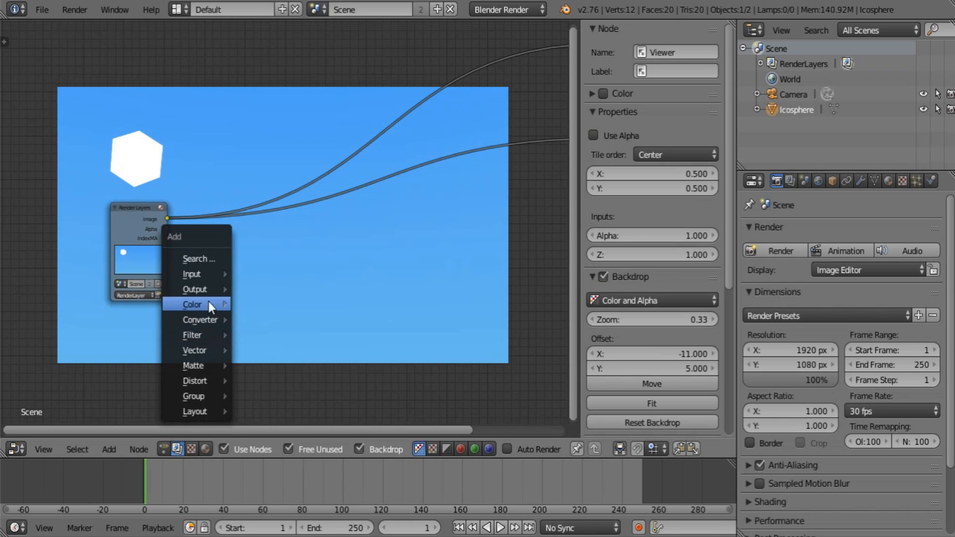
{"action": "mouse_move", "coordinate": [210, 337]}
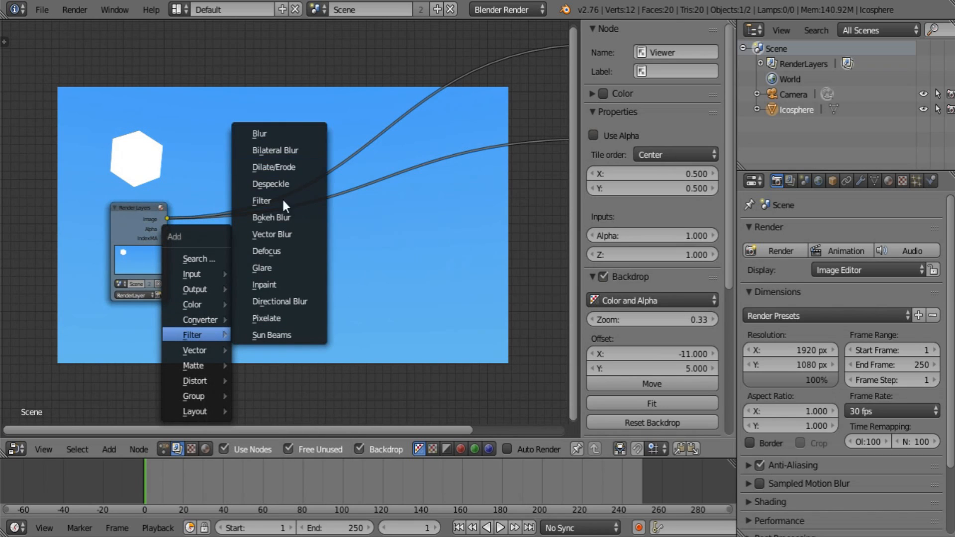
{"action": "mouse_move", "coordinate": [239, 318]}
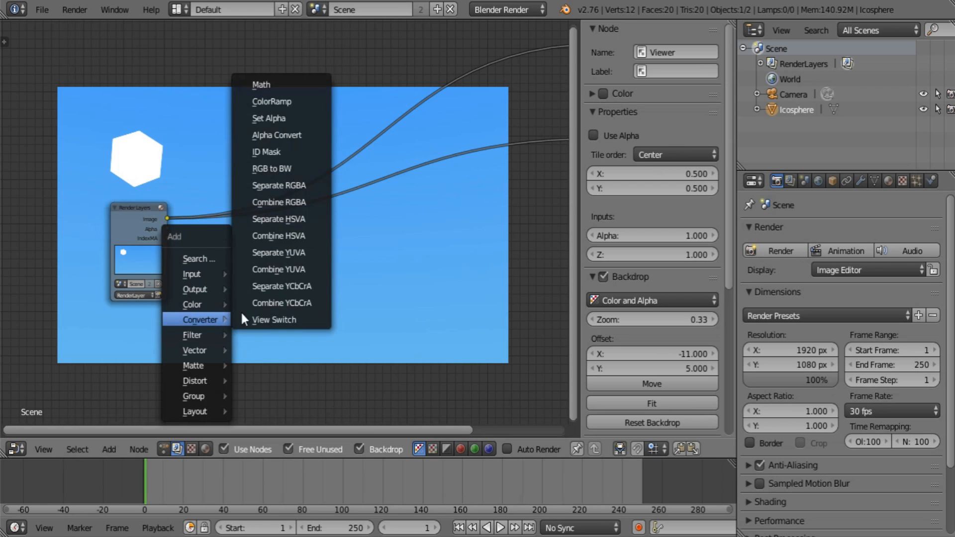
{"action": "left_click", "coordinate": [274, 150]}
{"action": "left_click", "coordinate": [252, 265]}
{"action": "scroll", "coordinate": [198, 260], "scroll_direction": "up", "scroll_amount": 1}
{"action": "left_click_drag", "start_coordinate": [137, 241], "coordinate": [243, 336]}
- Set the ID Mask node's index to 4 and enable its anti-aliasing
{"action": "left_click", "coordinate": [302, 311]}
{"action": "left_click", "coordinate": [303, 311]}
{"action": "left_click", "coordinate": [302, 311]}
{"action": "left_click", "coordinate": [286, 322]}
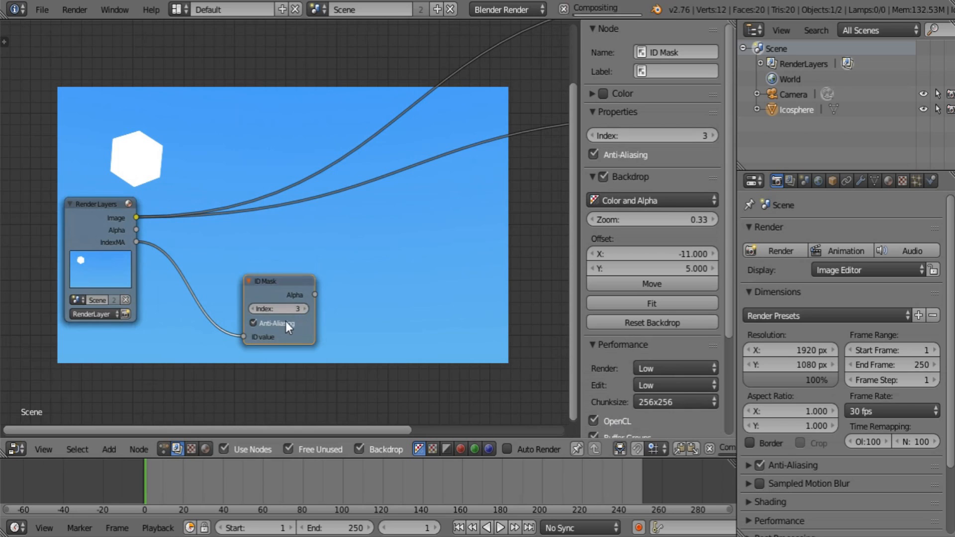
{"action": "left_click", "coordinate": [304, 309]}
- Add a second Viewer node and connect the ID Mask's Alpha output to its Image input
{"action": "key", "text": "shift+a"}
{"action": "mouse_move", "coordinate": [378, 239]}
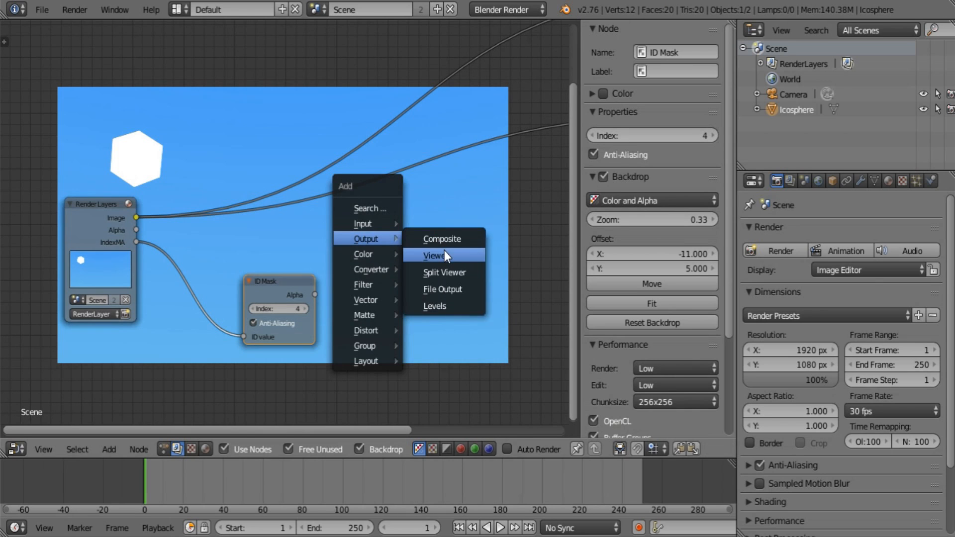
{"action": "left_click", "coordinate": [445, 250]}
{"action": "left_click", "coordinate": [446, 250]}
{"action": "left_click_drag", "start_coordinate": [315, 295], "coordinate": [447, 283]}
{"action": "left_click", "coordinate": [464, 272]}
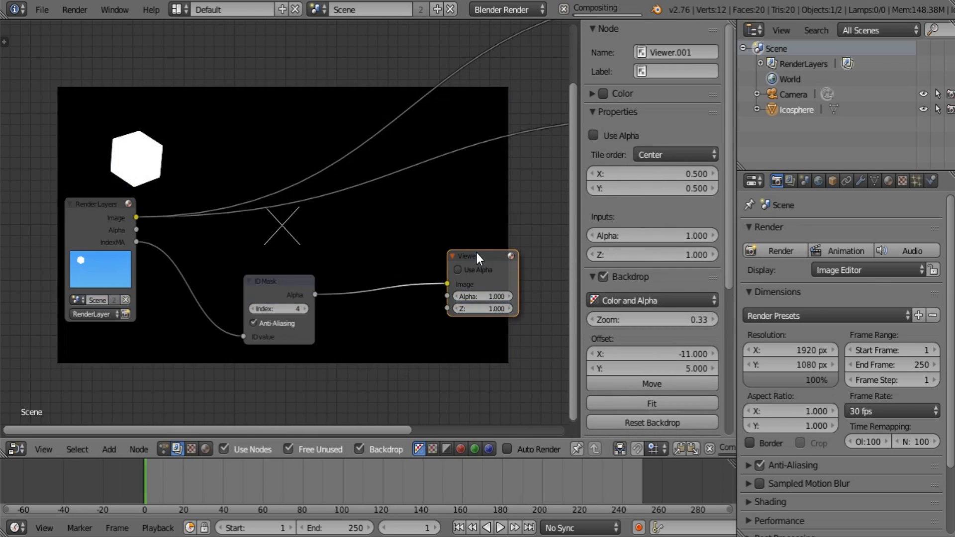
- Move the ID Mask node toward Render Layers and insert a Blur filter node between it and the second Viewer
{"action": "left_click_drag", "start_coordinate": [283, 277], "coordinate": [243, 260]}
{"action": "key", "text": "shift+a"}
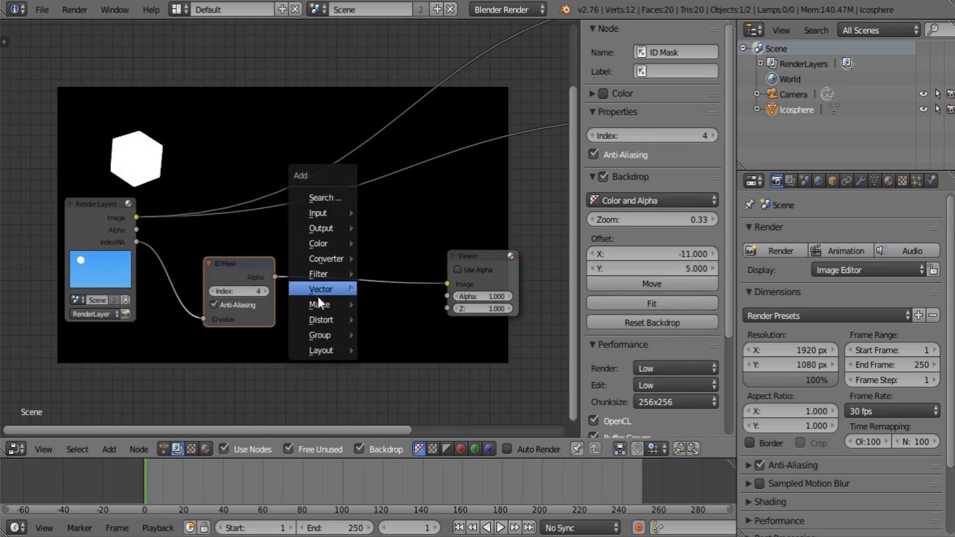
{"action": "mouse_move", "coordinate": [324, 273]}
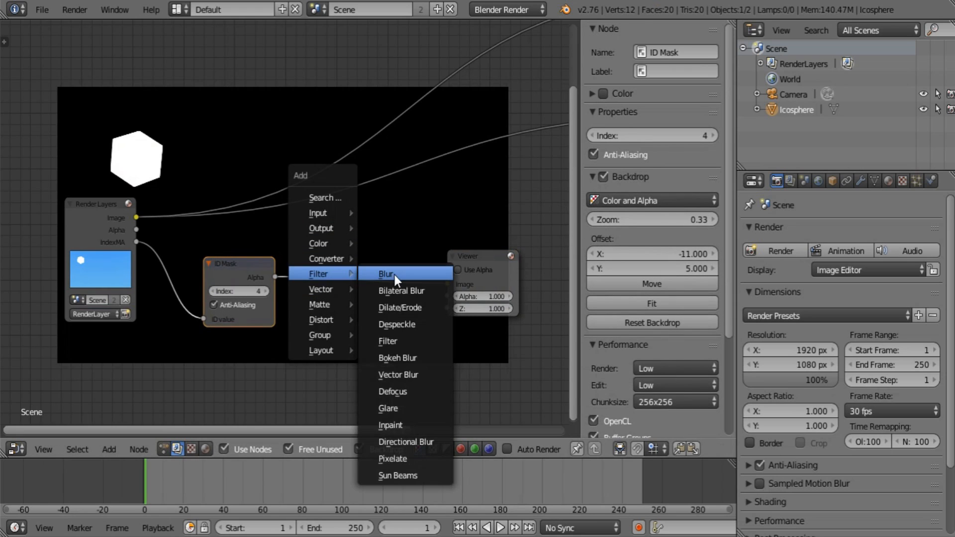
{"action": "left_click", "coordinate": [393, 274]}
{"action": "left_click", "coordinate": [348, 256]}
- Set the Blur node to Fast Gaussian with Relative enabled, Y aspect correction, and 5% blur in both X and Y
{"action": "left_click", "coordinate": [348, 275]}
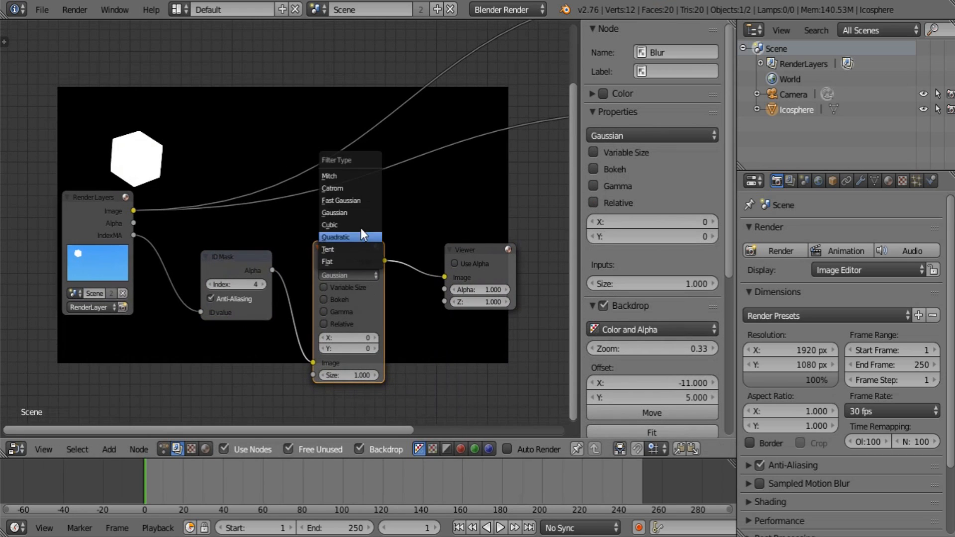
{"action": "left_click", "coordinate": [351, 200]}
{"action": "left_click", "coordinate": [344, 287]}
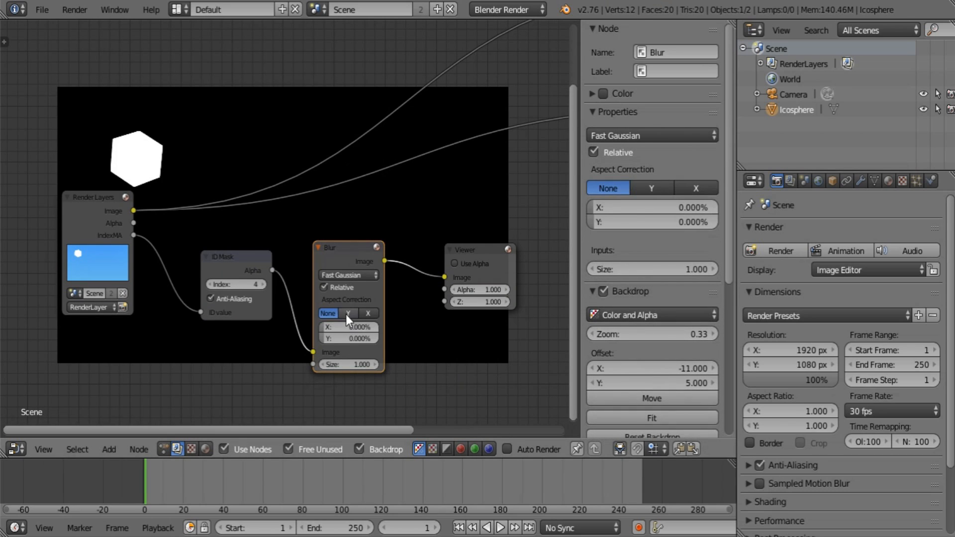
{"action": "left_click", "coordinate": [347, 315]}
{"action": "left_click", "coordinate": [348, 328]}
{"action": "type", "text": "5"}
{"action": "key", "text": "Tab"}
{"action": "type", "text": "5"}
{"action": "key", "text": "Return"}
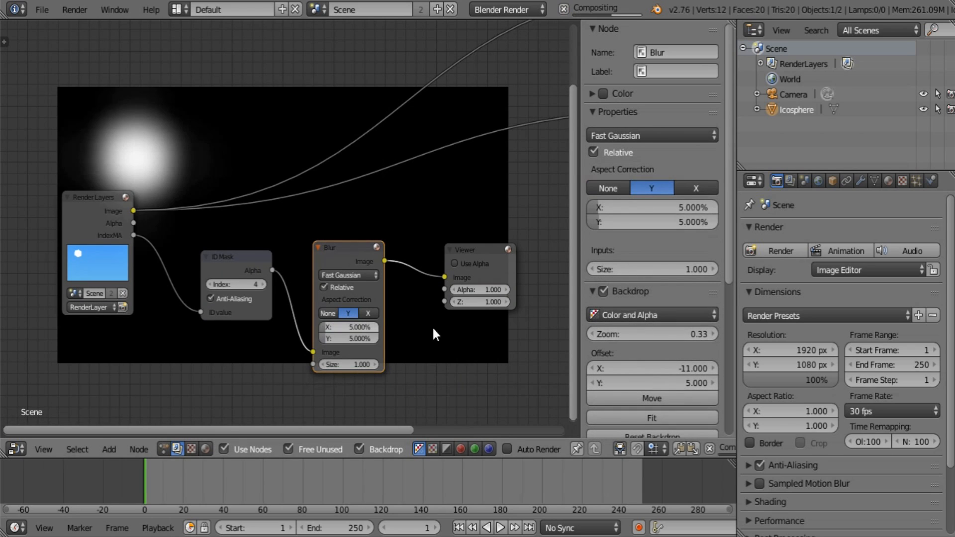
- Insert a ColorRamp between the Blur and second Viewer nodes, with the white stop at 0.250 and the black stop close beside it
{"action": "middle_click_drag", "start_coordinate": [431, 282], "coordinate": [312, 279]}
{"action": "left_click_drag", "start_coordinate": [359, 250], "coordinate": [453, 234]}
{"action": "key", "text": "shift+a"}
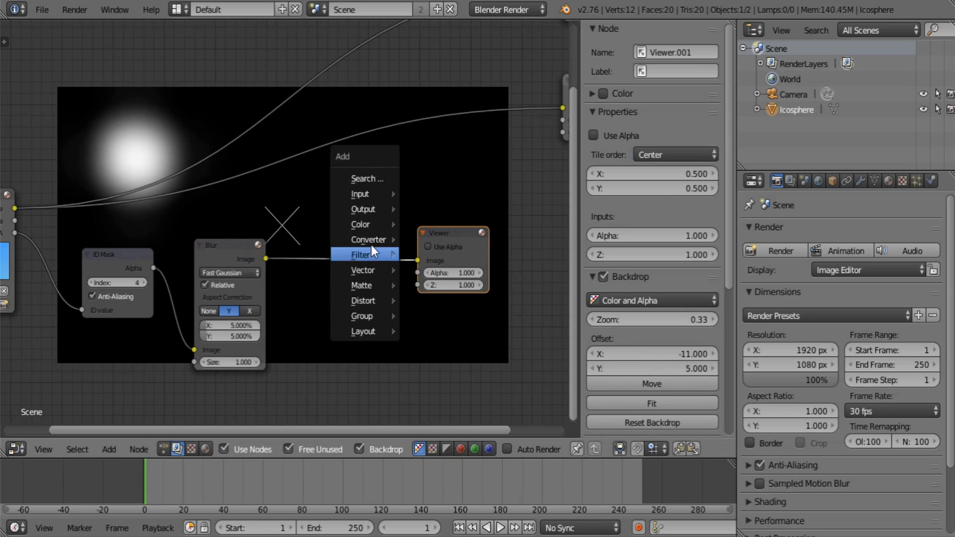
{"action": "mouse_move", "coordinate": [370, 239]}
{"action": "left_click", "coordinate": [445, 252]}
{"action": "left_click", "coordinate": [318, 291]}
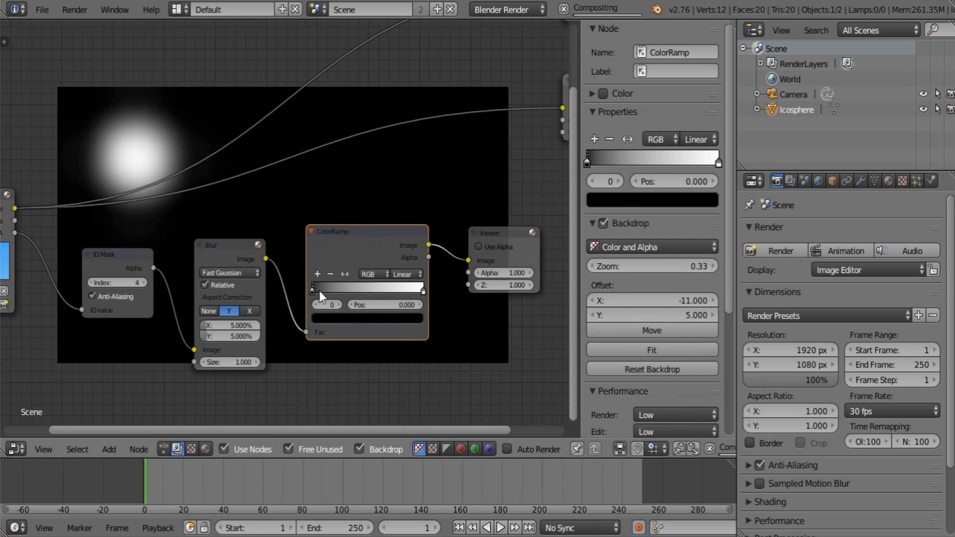
{"action": "left_click_drag", "start_coordinate": [416, 287], "coordinate": [339, 288]}
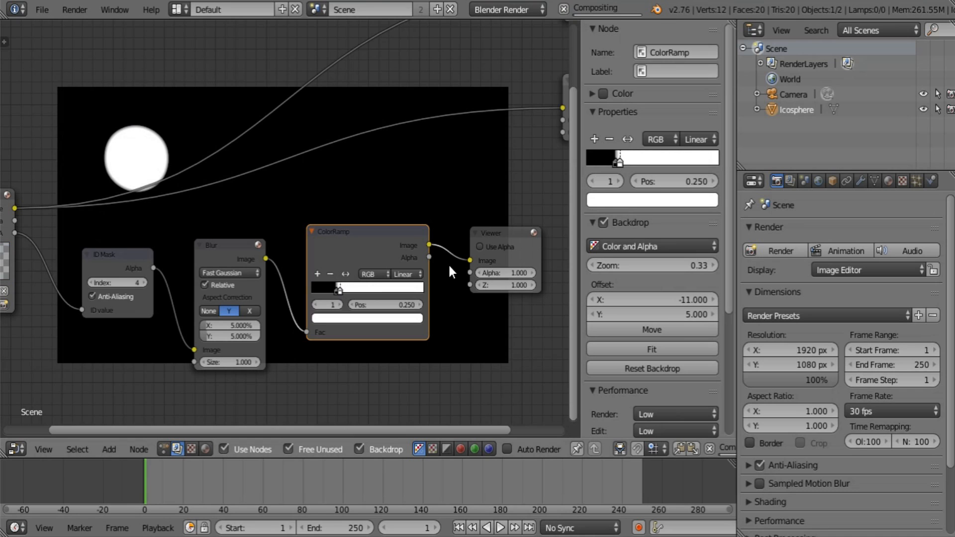
- Move the second Viewer farther out and insert a Mix color node between it and the ColorRamp
{"action": "middle_click_drag", "start_coordinate": [446, 266], "coordinate": [345, 289]}
{"action": "left_click_drag", "start_coordinate": [427, 256], "coordinate": [559, 239]}
{"action": "key", "text": "shift+a"}
{"action": "mouse_move", "coordinate": [443, 229]}
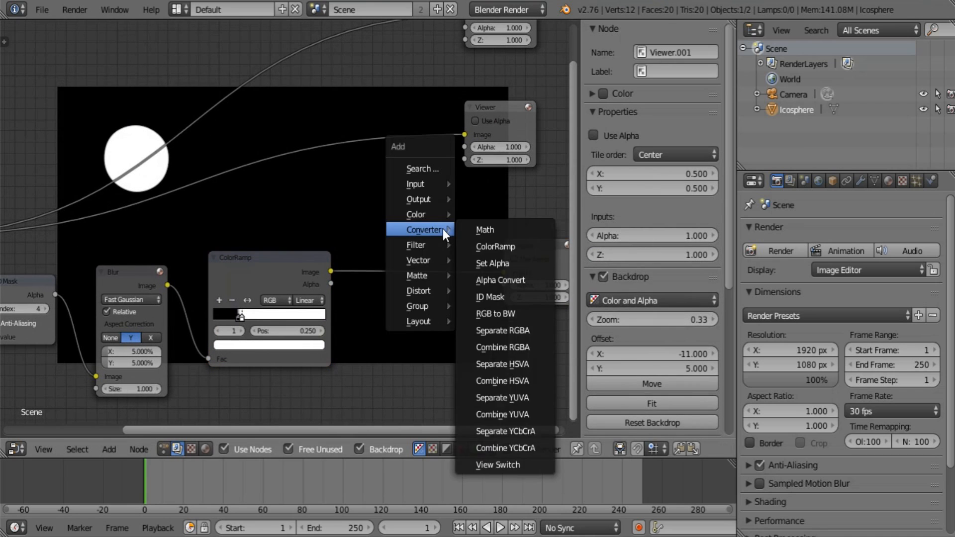
{"action": "left_click", "coordinate": [480, 215]}
{"action": "left_click", "coordinate": [365, 254]}
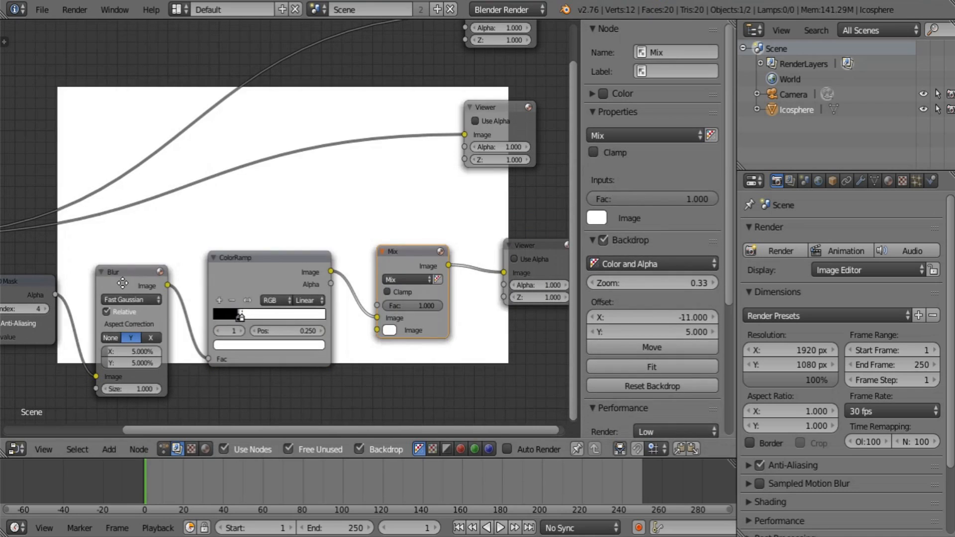
- Connect the ID Mask's Alpha output to the Mix node's second Image input and set its blend mode to Add
{"action": "key", "text": "Home"}
{"action": "left_click_drag", "start_coordinate": [168, 272], "coordinate": [423, 301]}
{"action": "middle_click_drag", "start_coordinate": [422, 300], "coordinate": [323, 312]}
{"action": "scroll", "coordinate": [359, 303], "scroll_direction": "up", "scroll_amount": 3}
{"action": "left_click_drag", "start_coordinate": [360, 307], "coordinate": [400, 310]}
{"action": "left_click", "coordinate": [353, 282]}
{"action": "left_click", "coordinate": [365, 259]}
- Connect Render Layers' Image to the Add node's first Image input and ColorRamp's Image to the second, and enable Clamp
{"action": "middle_click_drag", "start_coordinate": [132, 353], "coordinate": [278, 337]}
{"action": "scroll", "coordinate": [279, 338], "scroll_direction": "down", "scroll_amount": 2}
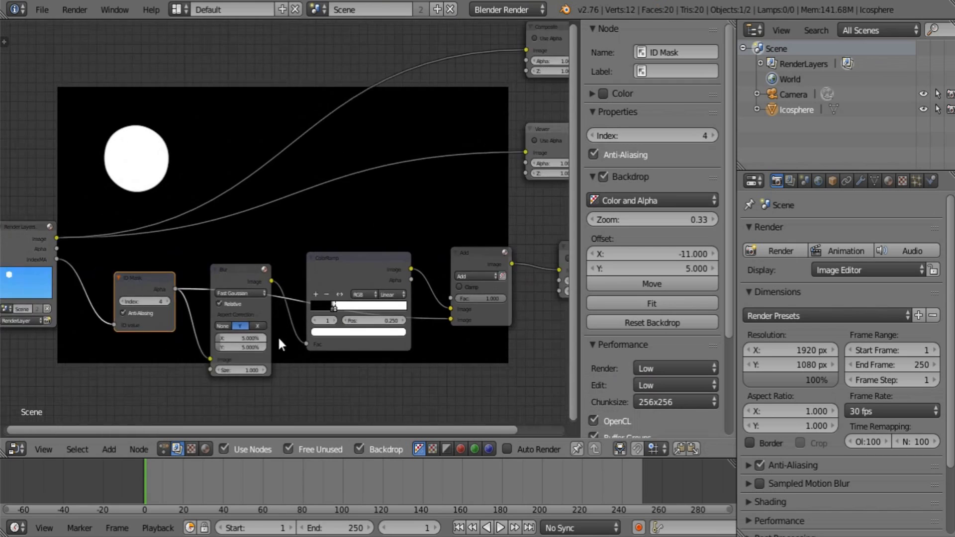
{"action": "scroll", "coordinate": [277, 335], "scroll_direction": "down", "scroll_amount": 1}
{"action": "left_click_drag", "start_coordinate": [90, 234], "coordinate": [431, 299]}
{"action": "middle_click_drag", "start_coordinate": [462, 303], "coordinate": [299, 340]}
{"action": "scroll", "coordinate": [300, 330], "scroll_direction": "up", "scroll_amount": 1}
{"action": "left_click_drag", "start_coordinate": [274, 284], "coordinate": [316, 339]}
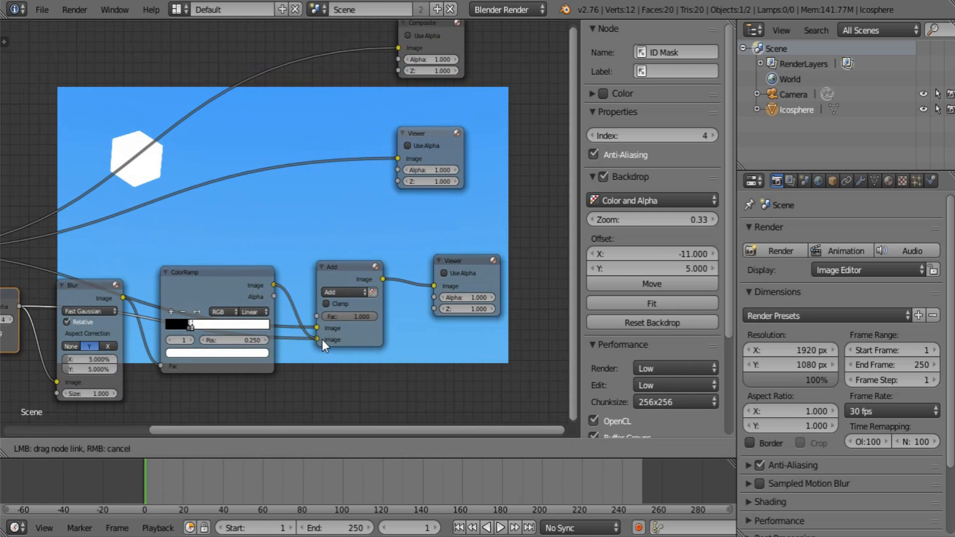
{"action": "left_click", "coordinate": [335, 304]}
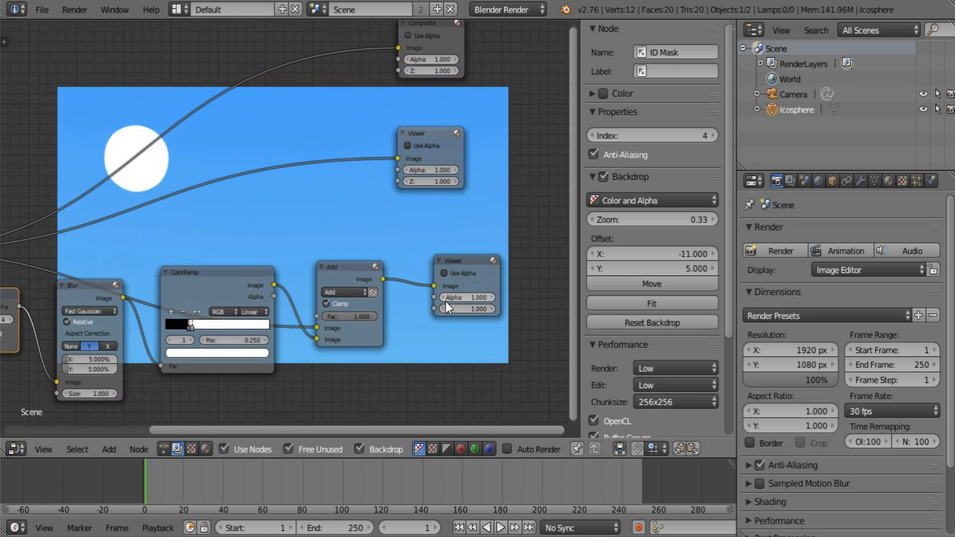
- Move the second Viewer node farther away from the Add node
{"action": "left_click_drag", "start_coordinate": [477, 258], "coordinate": [531, 268]}
{"action": "scroll", "coordinate": [380, 300], "scroll_direction": "down", "scroll_amount": 4}
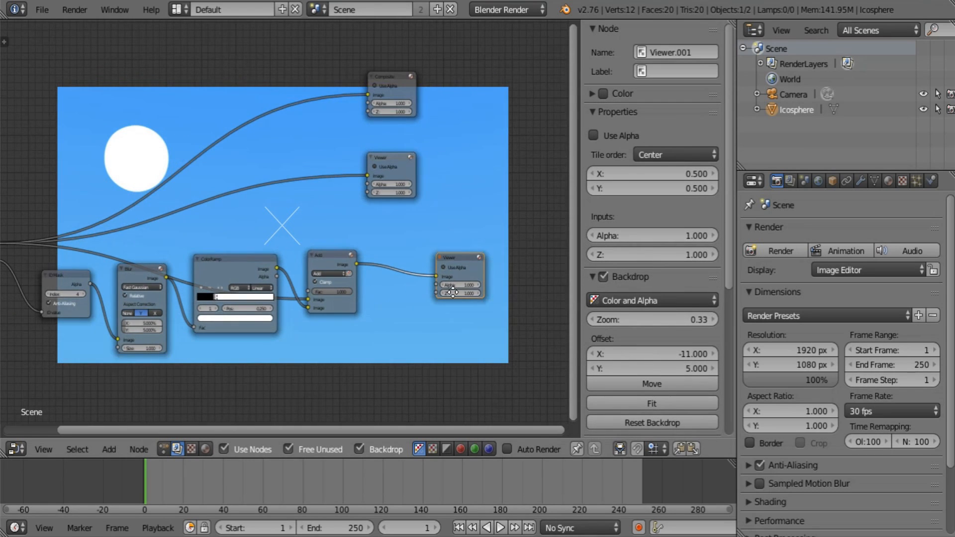
{"action": "middle_click_drag", "start_coordinate": [368, 272], "coordinate": [448, 256]}
{"action": "scroll", "coordinate": [447, 248], "scroll_direction": "down", "scroll_amount": 1}
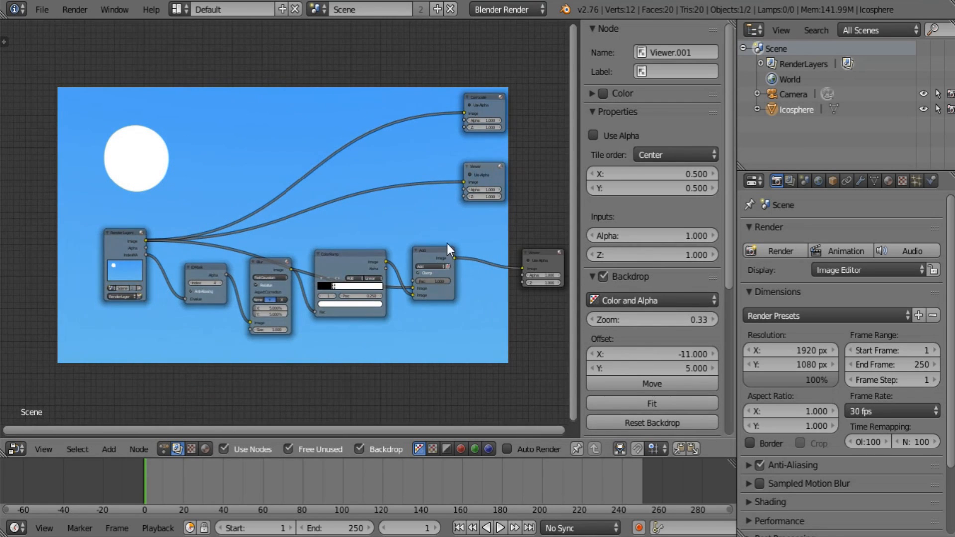
- Move the Blur, ColorRamp and Add nodes together straight down, below the backdrop image, and save the file
{"action": "left_click", "coordinate": [429, 251]}
{"action": "left_click", "coordinate": [359, 256], "text": "shift"}
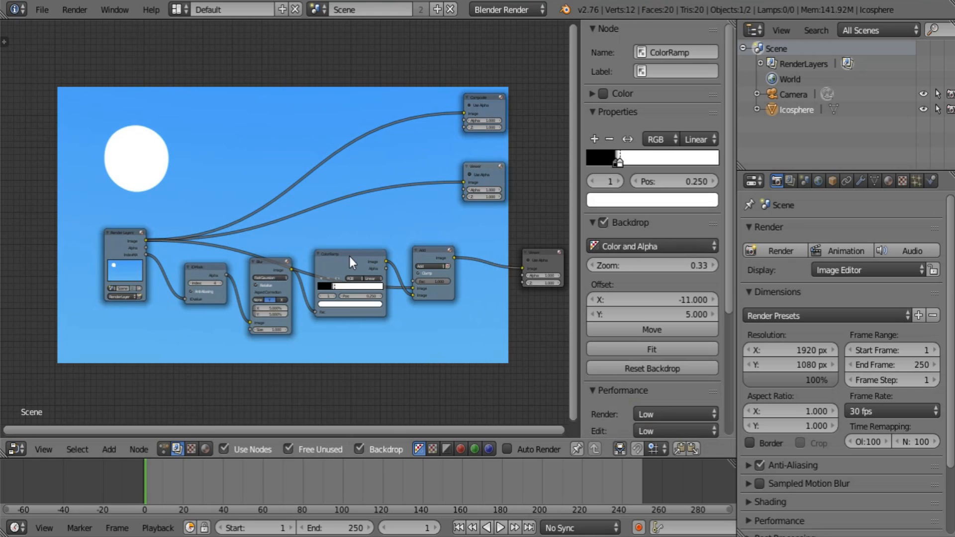
{"action": "left_click", "coordinate": [425, 250], "text": "shift"}
{"action": "left_click", "coordinate": [292, 271], "text": "shift"}
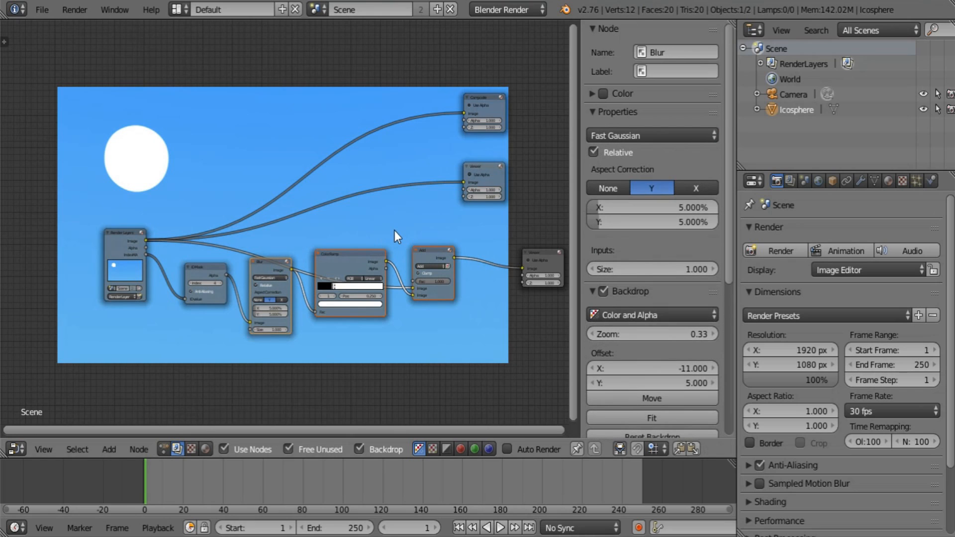
{"action": "key", "text": "g"}
{"action": "key", "text": "y"}
{"action": "left_click", "coordinate": [416, 416]}
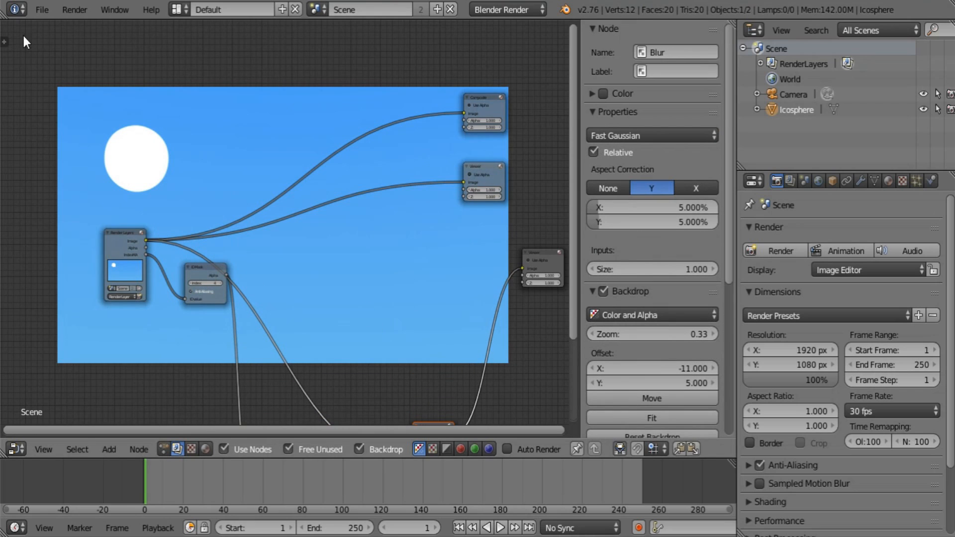
{"action": "left_click", "coordinate": [42, 10]}
{"action": "left_click", "coordinate": [77, 126]}
- Shift the Viewer connected to the Add node farther out and delete the original Viewer connected to Render Layers
{"action": "middle_click_drag", "start_coordinate": [396, 240], "coordinate": [239, 234]}
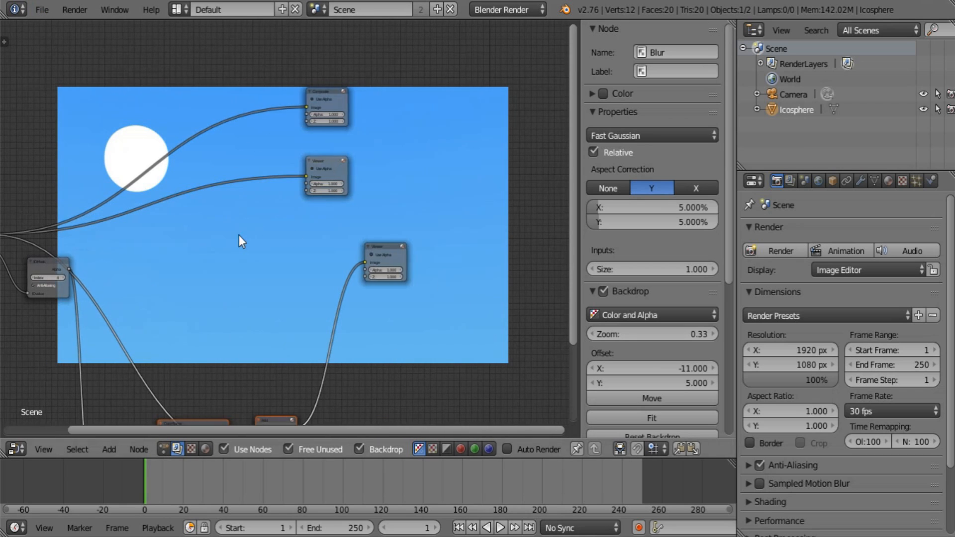
{"action": "left_click_drag", "start_coordinate": [392, 245], "coordinate": [484, 243]}
{"action": "middle_click_drag", "start_coordinate": [318, 181], "coordinate": [421, 240]}
{"action": "key", "text": "x"}
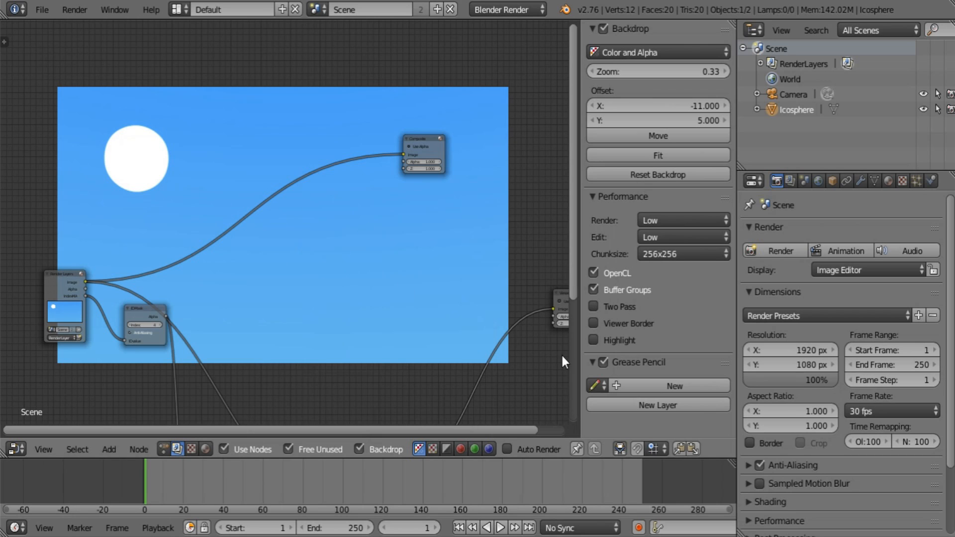
- Add a Glare filter node beside the ID Mask and connect the ID Mask's Alpha output to its Image input
{"action": "middle_click_drag", "start_coordinate": [369, 239], "coordinate": [359, 205]}
{"action": "scroll", "coordinate": [296, 253], "scroll_direction": "up", "scroll_amount": 1}
{"action": "key", "text": "shift+a"}
{"action": "mouse_move", "coordinate": [308, 203]}
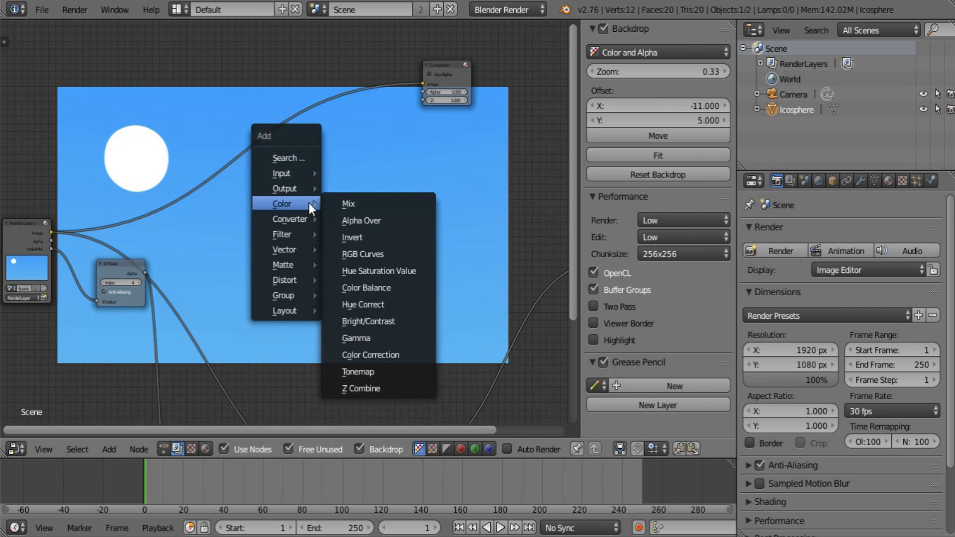
{"action": "mouse_move", "coordinate": [300, 233]}
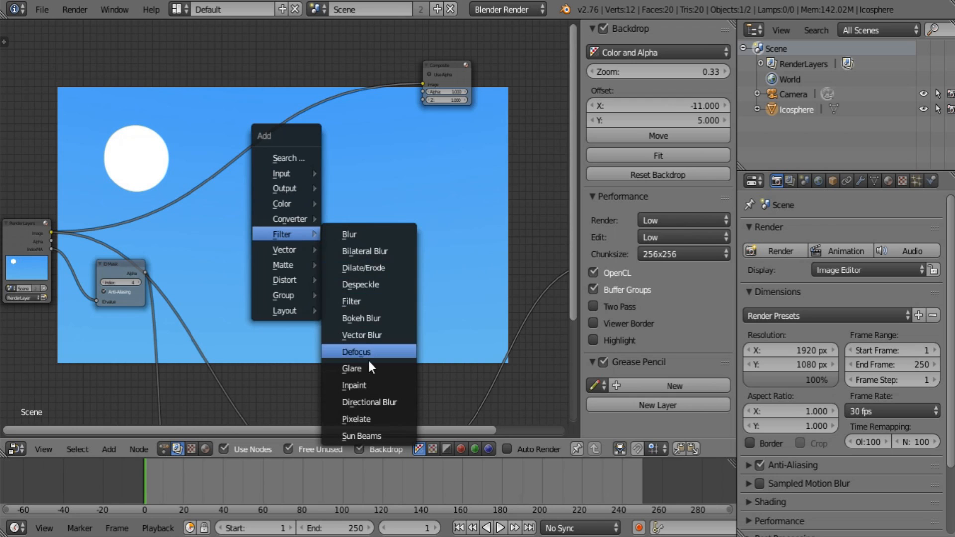
{"action": "left_click", "coordinate": [352, 369]}
{"action": "left_click", "coordinate": [262, 210]}
{"action": "scroll", "coordinate": [123, 252], "scroll_direction": "up", "scroll_amount": 1}
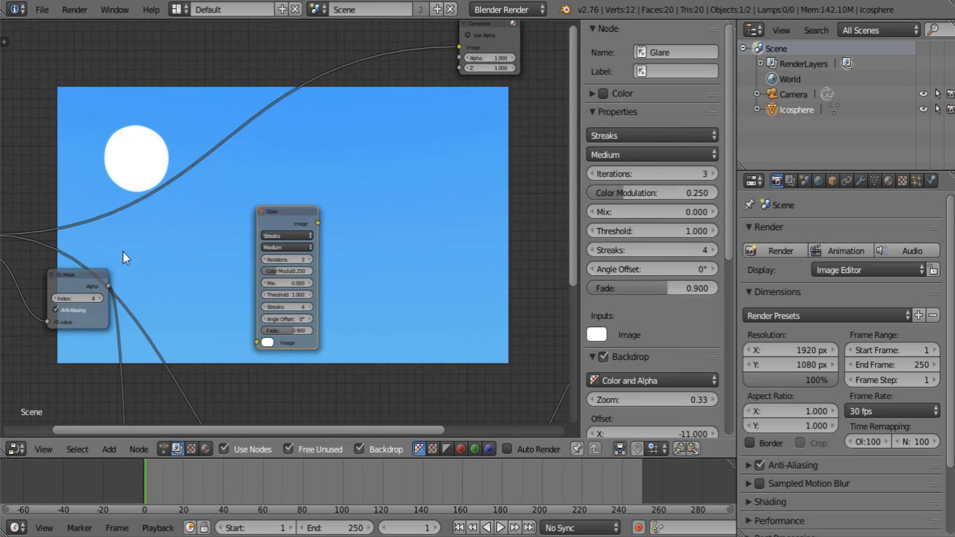
{"action": "left_click_drag", "start_coordinate": [107, 286], "coordinate": [265, 341]}
- Set the Glare node's mix to 1.000, threshold to 0.000 and iterations to 2
{"action": "scroll", "coordinate": [264, 341], "scroll_direction": "up", "scroll_amount": 2}
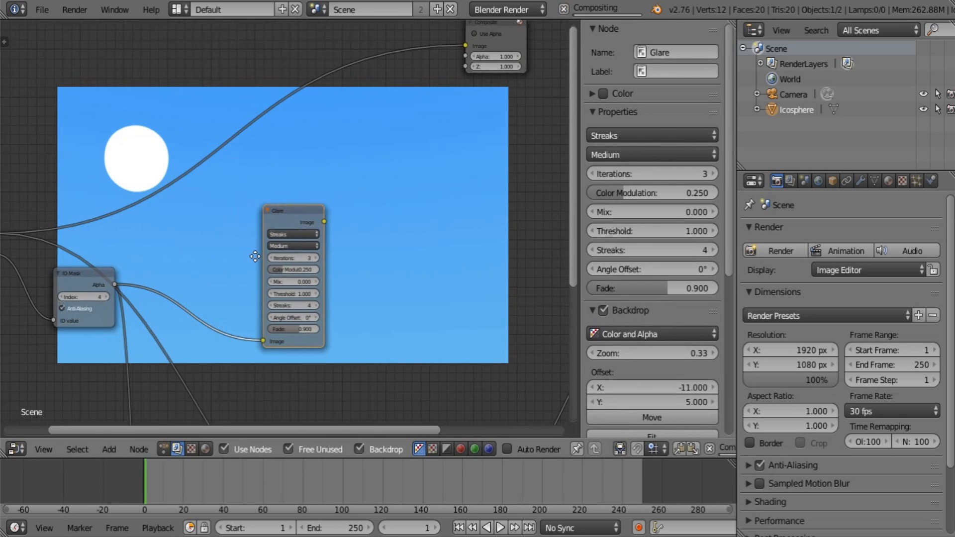
{"action": "left_click_drag", "start_coordinate": [310, 296], "coordinate": [338, 281]}
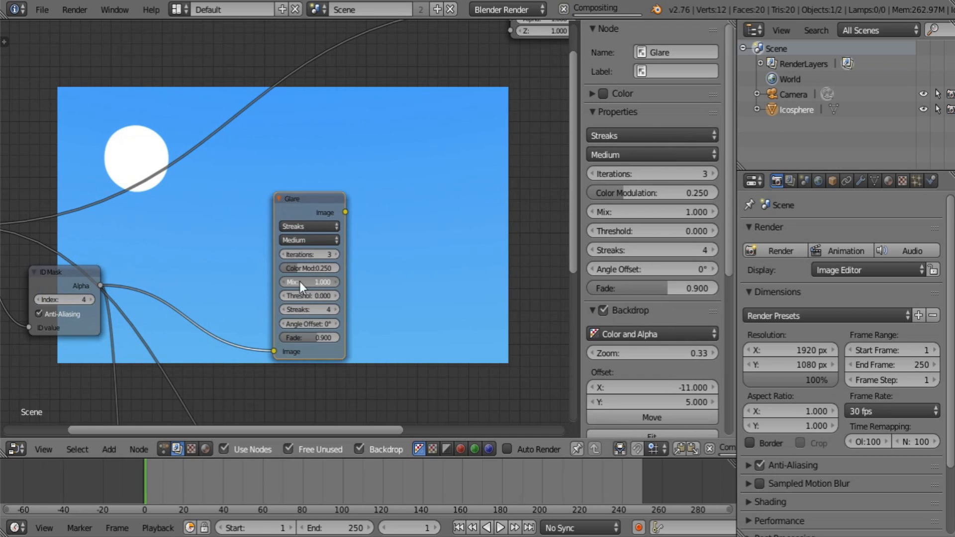
{"action": "middle_click_drag", "start_coordinate": [273, 277], "coordinate": [188, 284]}
{"action": "left_click", "coordinate": [252, 261]}
{"action": "left_click", "coordinate": [252, 261]}
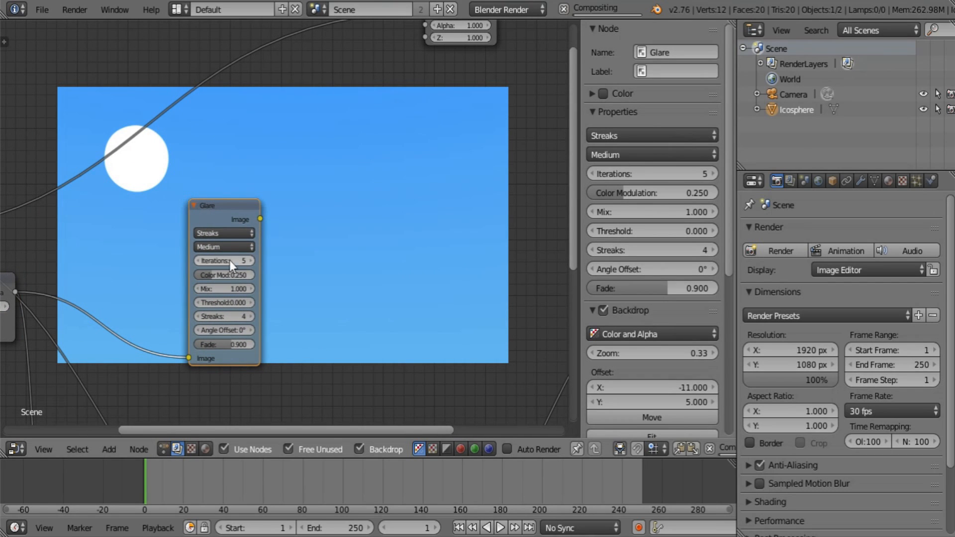
{"action": "left_click", "coordinate": [201, 261]}
{"action": "left_click", "coordinate": [201, 260]}
{"action": "left_click", "coordinate": [201, 261]}
{"action": "middle_click_drag", "start_coordinate": [259, 264], "coordinate": [357, 248]}
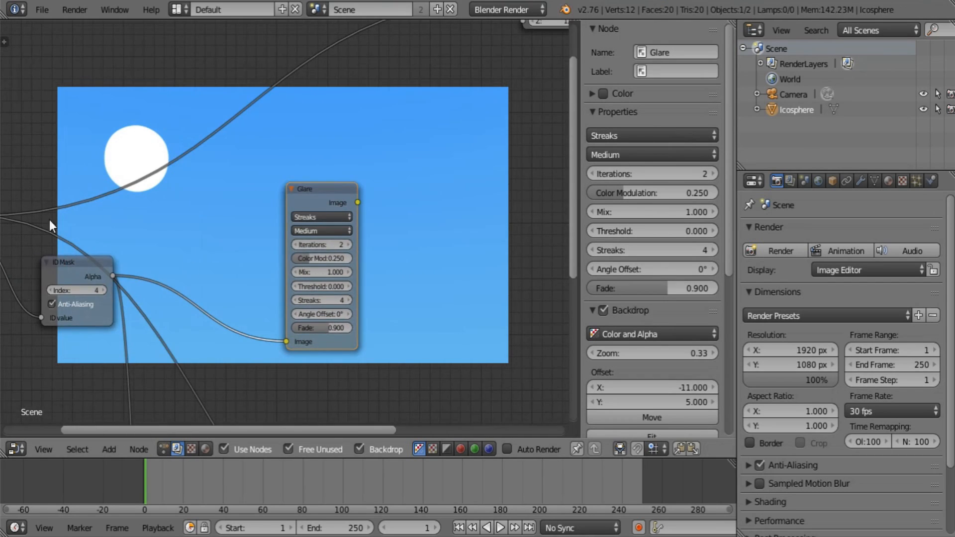
- Add a Viewer node, connect the Glare node's Image output to it, and disable its Use Alpha option
{"action": "middle_click_drag", "start_coordinate": [59, 214], "coordinate": [153, 200]}
{"action": "middle_click_drag", "start_coordinate": [248, 233], "coordinate": [43, 234]}
{"action": "key", "text": "shift+a"}
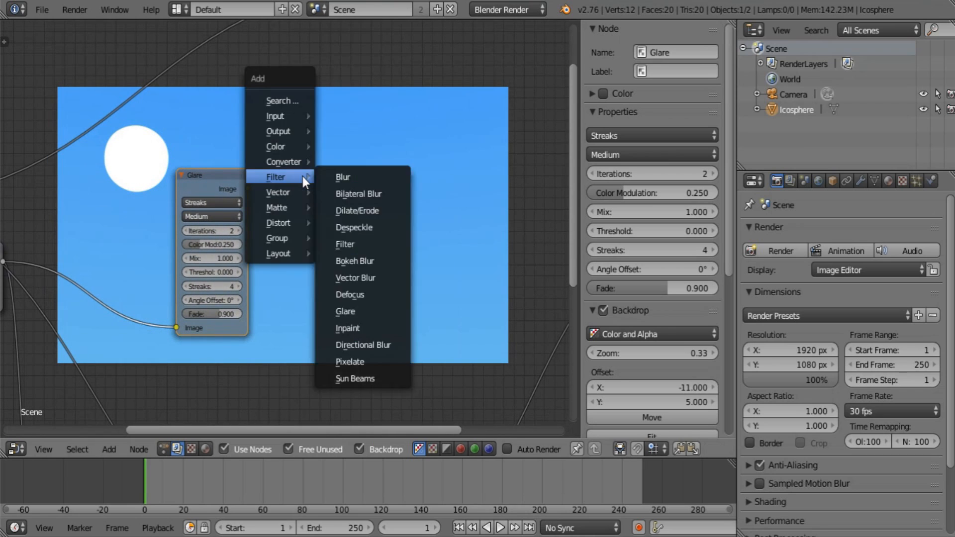
{"action": "left_click", "coordinate": [359, 144]}
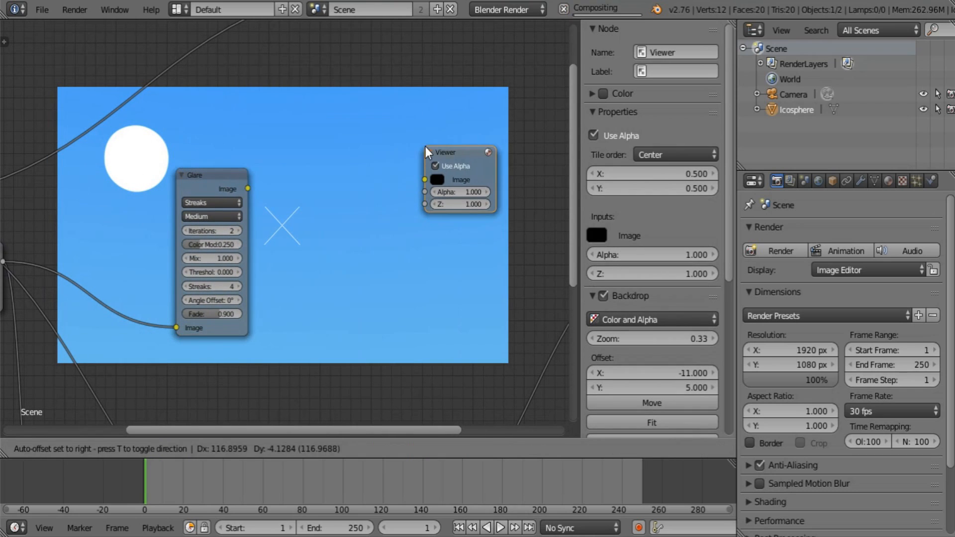
{"action": "left_click", "coordinate": [424, 146]}
{"action": "left_click_drag", "start_coordinate": [248, 189], "coordinate": [425, 180]}
{"action": "left_click", "coordinate": [443, 165]}
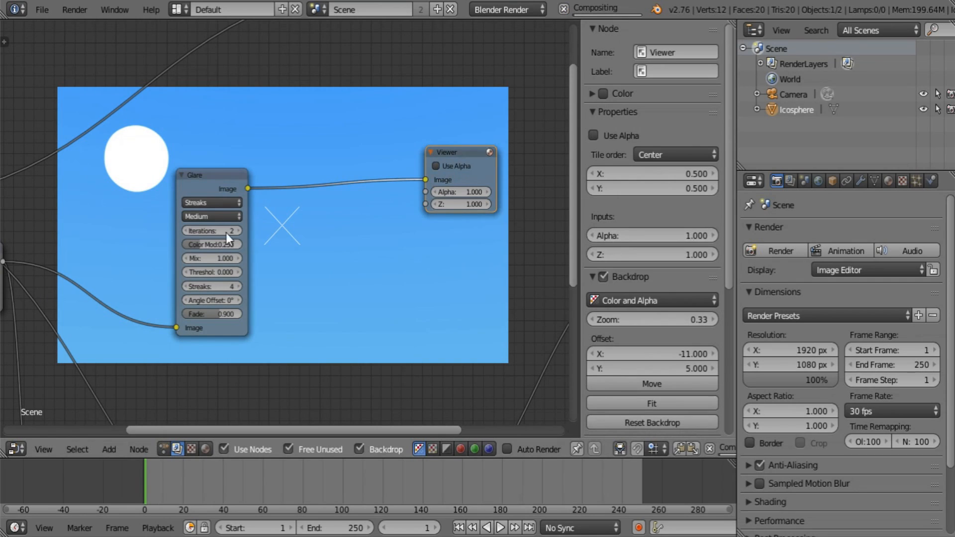
- Move the Glare node farther from the Viewer and change its glare type from Streaks to Ghosts
{"action": "left_click_drag", "start_coordinate": [213, 185], "coordinate": [154, 187]}
{"action": "middle_click_drag", "start_coordinate": [201, 269], "coordinate": [224, 276]}
{"action": "scroll", "coordinate": [223, 276], "scroll_direction": "up", "scroll_amount": 2}
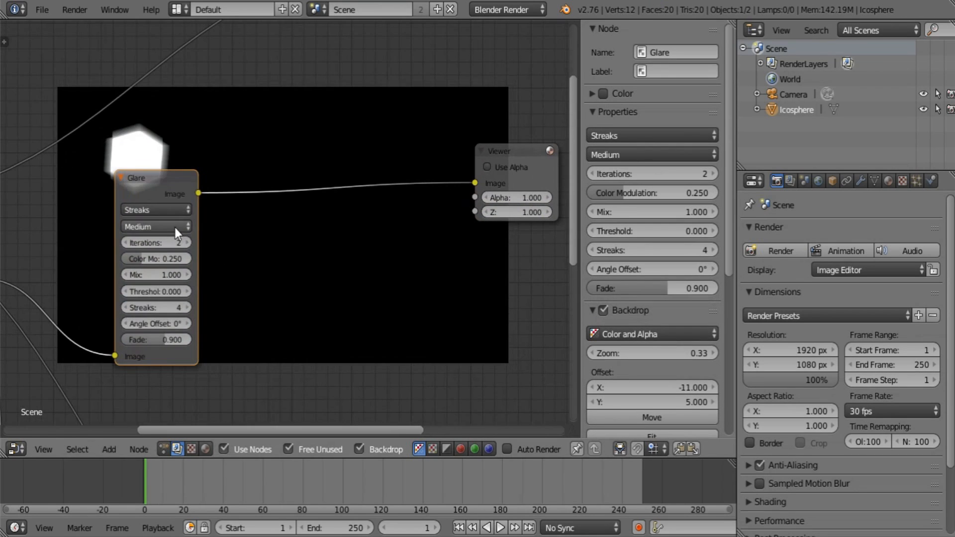
{"action": "left_click", "coordinate": [173, 223]}
{"action": "left_click", "coordinate": [182, 210]}
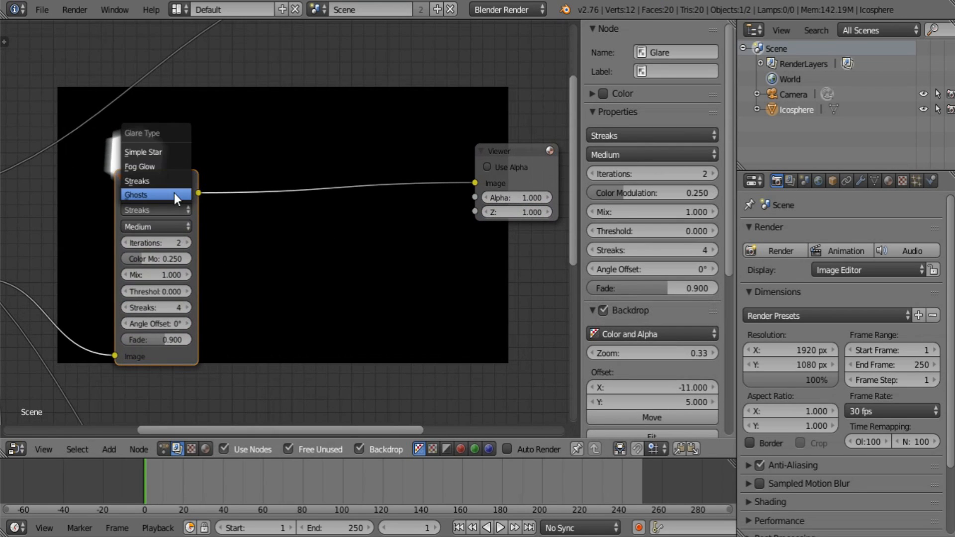
{"action": "left_click", "coordinate": [174, 193]}
- Move the Viewer node farther from the Glare node to uncover the ghosts in the backdrop
{"action": "middle_click_drag", "start_coordinate": [526, 178], "coordinate": [460, 247]}
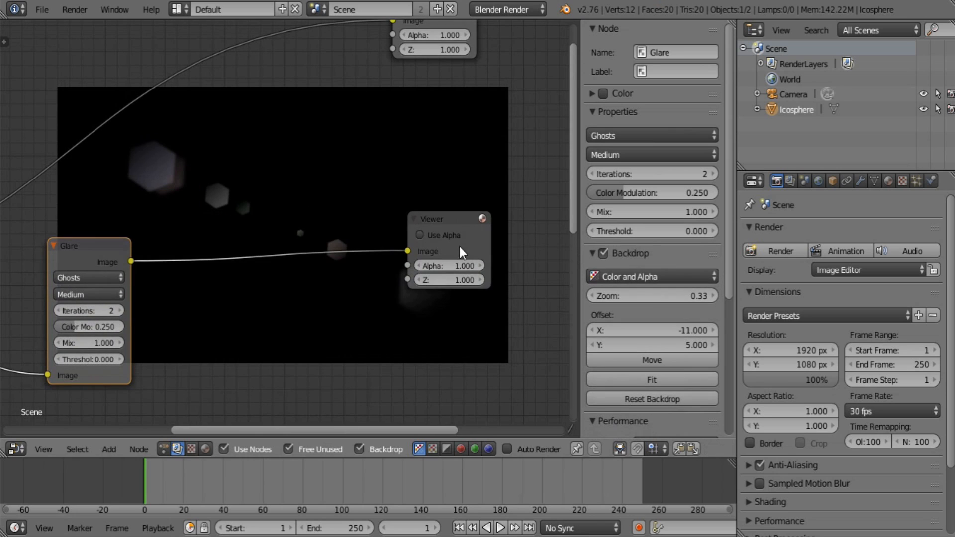
{"action": "left_click_drag", "start_coordinate": [470, 213], "coordinate": [515, 204]}
{"action": "key", "text": "a"}
{"action": "scroll", "coordinate": [401, 293], "scroll_direction": "up", "scroll_amount": 2}
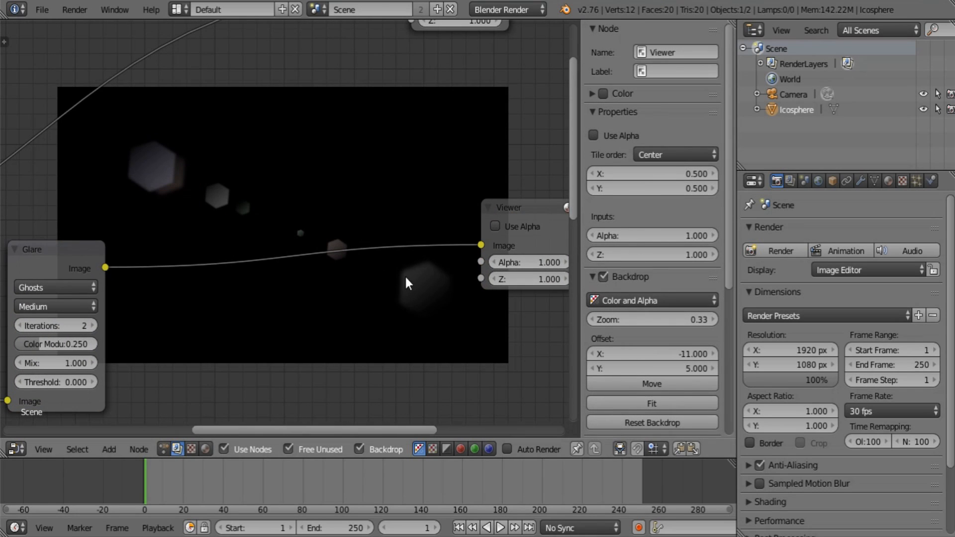
- Set the Glare node's quality to High
{"action": "middle_click_drag", "start_coordinate": [222, 251], "coordinate": [325, 228]}
{"action": "left_click", "coordinate": [181, 279]}
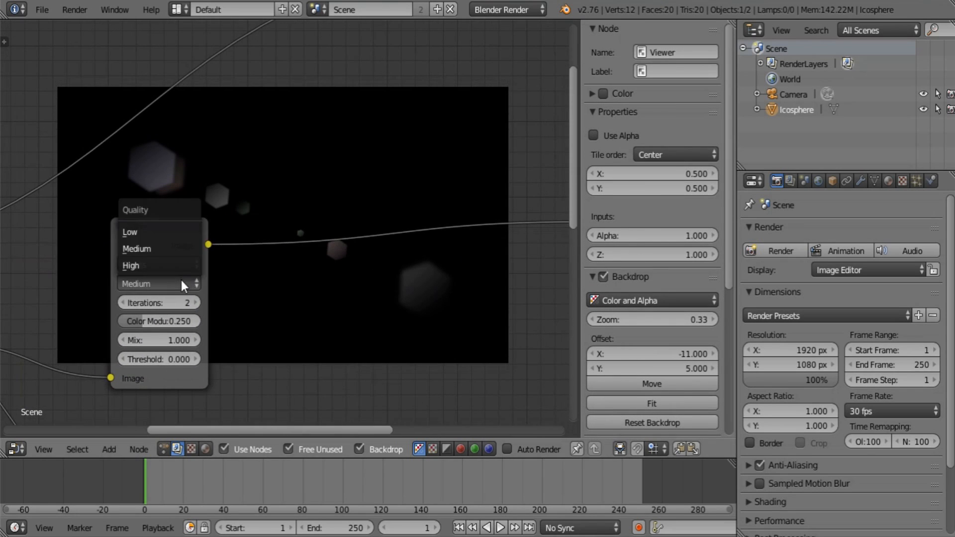
{"action": "left_click", "coordinate": [177, 264]}
{"action": "scroll", "coordinate": [341, 307], "scroll_direction": "down", "scroll_amount": 3, "text": "ctrl"}
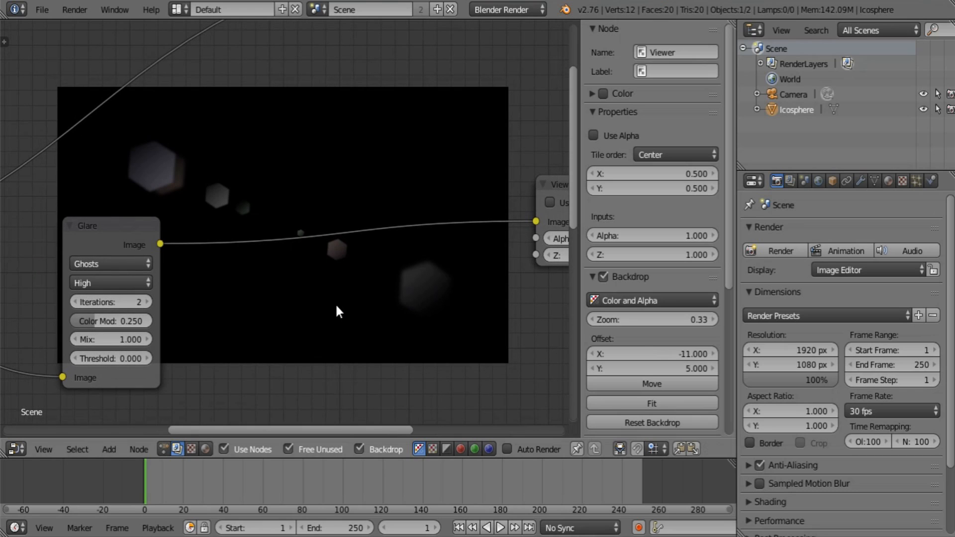
{"action": "middle_click_drag", "start_coordinate": [399, 285], "coordinate": [336, 299]}
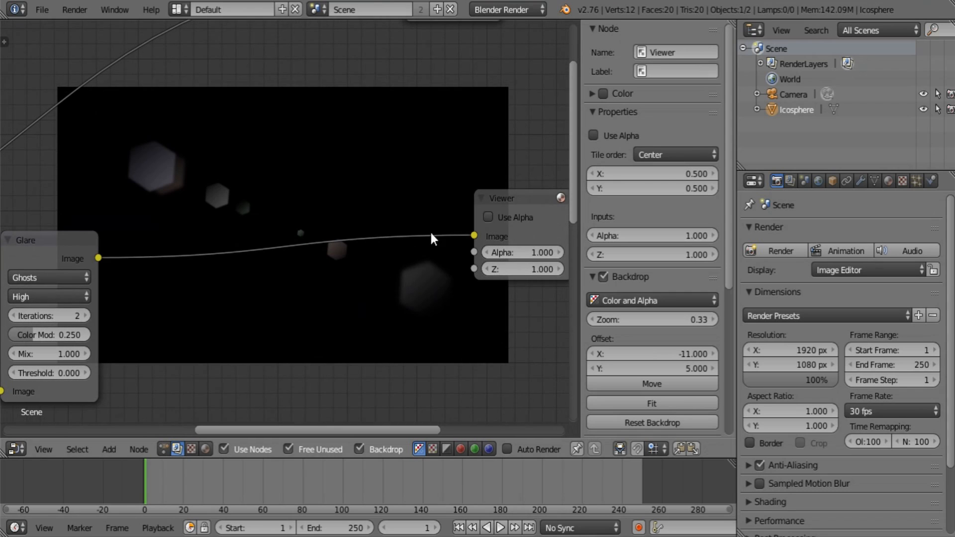
- Move the Viewer node closer to the Glare node and return the Glare quality to Medium
{"action": "left_click_drag", "start_coordinate": [516, 194], "coordinate": [427, 203]}
{"action": "mouse_move", "coordinate": [352, 273]}
{"action": "middle_mouse_down"}
{"action": "mouse_move", "coordinate": [378, 203]}
{"action": "mouse_move", "coordinate": [358, 163]}
{"action": "mouse_move", "coordinate": [342, 248]}
{"action": "middle_mouse_up"}
{"action": "middle_click_drag", "start_coordinate": [133, 183], "coordinate": [172, 321]}
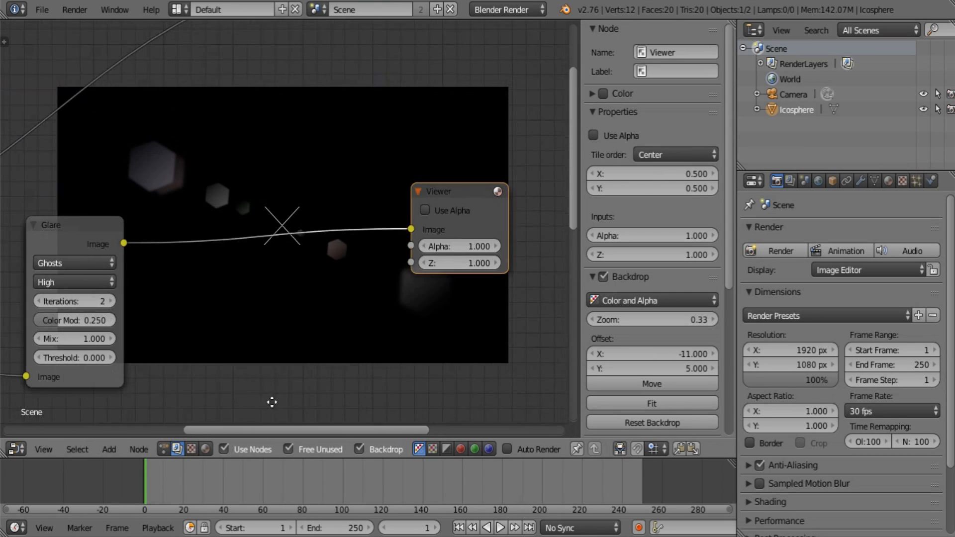
{"action": "left_click", "coordinate": [81, 280]}
{"action": "left_click", "coordinate": [83, 255]}
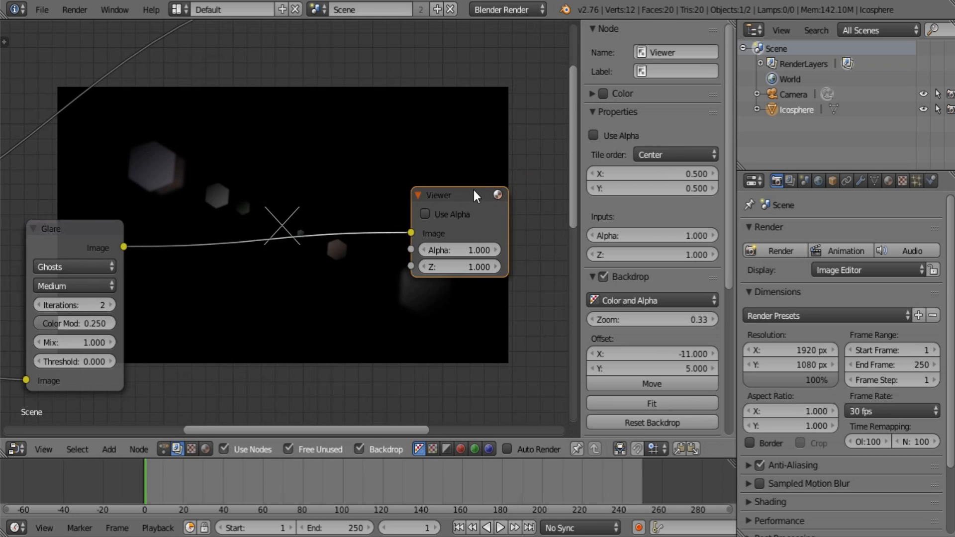
- Move the Viewer node away from the Glare node and insert a ColorRamp node on the link between them
{"action": "left_click_drag", "start_coordinate": [473, 190], "coordinate": [563, 185]}
{"action": "key", "text": "a"}
{"action": "middle_click_drag", "start_coordinate": [366, 271], "coordinate": [309, 280]}
{"action": "key", "text": "shift+a"}
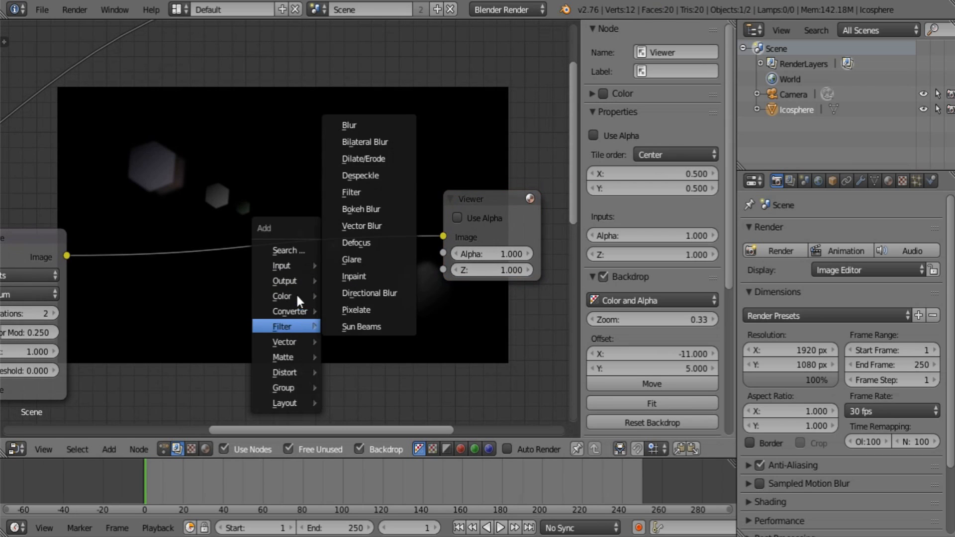
{"action": "mouse_move", "coordinate": [295, 308]}
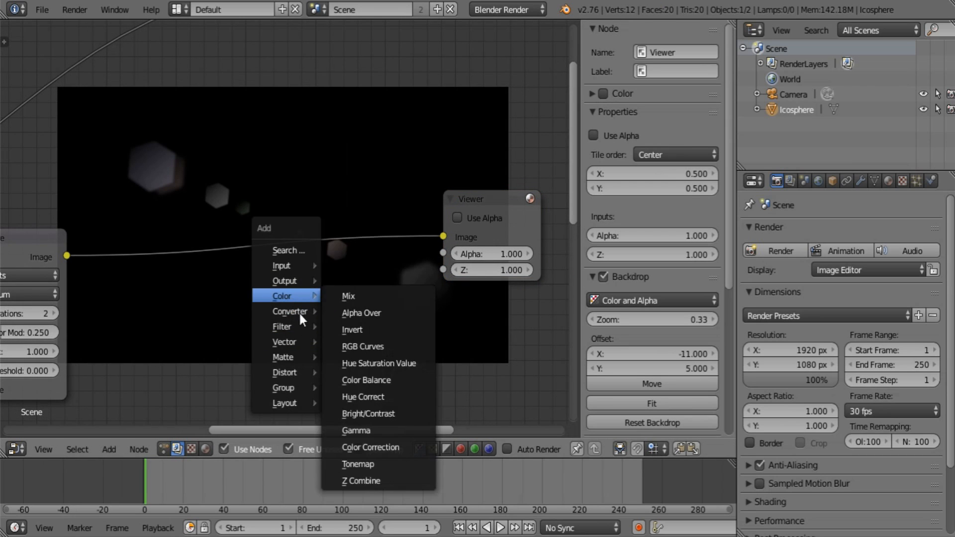
{"action": "left_click", "coordinate": [361, 93]}
{"action": "left_click", "coordinate": [161, 174]}
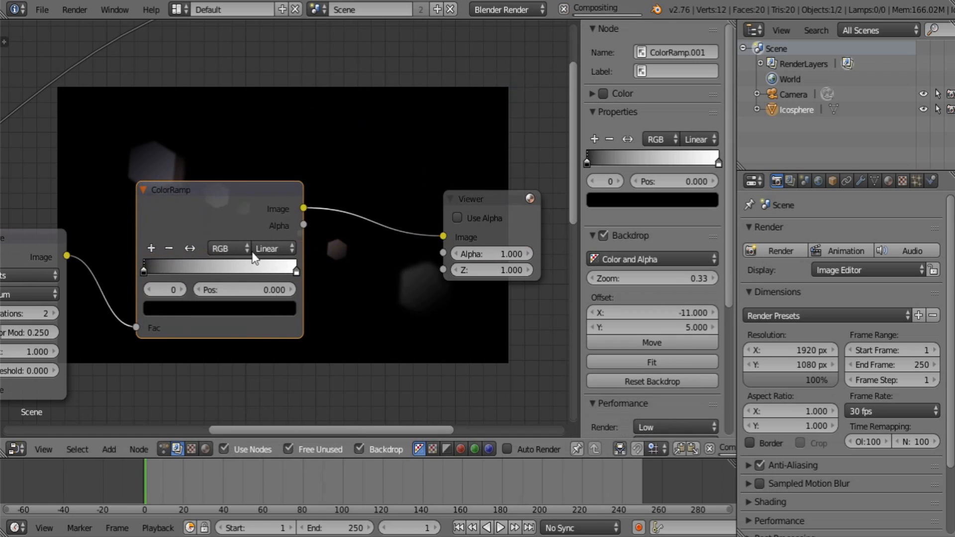
{"action": "key", "text": "KP_Decimal"}
{"action": "middle_click_drag", "start_coordinate": [314, 294], "coordinate": [170, 362]}
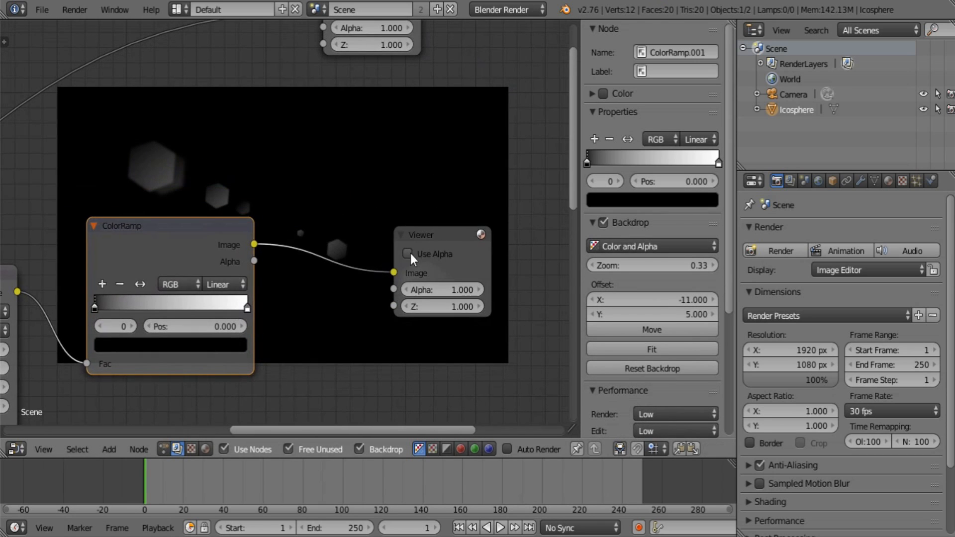
- Space the Viewer and ColorRamp nodes farther apart and set the ColorRamp's interpolation to Ease
{"action": "left_click_drag", "start_coordinate": [412, 237], "coordinate": [535, 200]}
{"action": "left_click_drag", "start_coordinate": [166, 240], "coordinate": [172, 255]}
{"action": "left_click", "coordinate": [227, 299]}
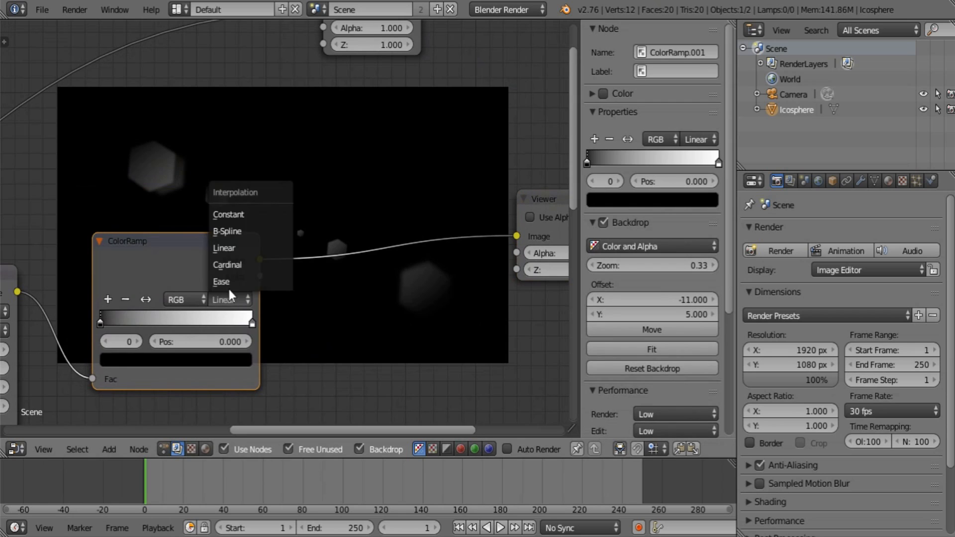
{"action": "left_click", "coordinate": [227, 285]}
{"action": "middle_click_drag", "start_coordinate": [221, 340], "coordinate": [271, 339]}
{"action": "left_click", "coordinate": [282, 300]}
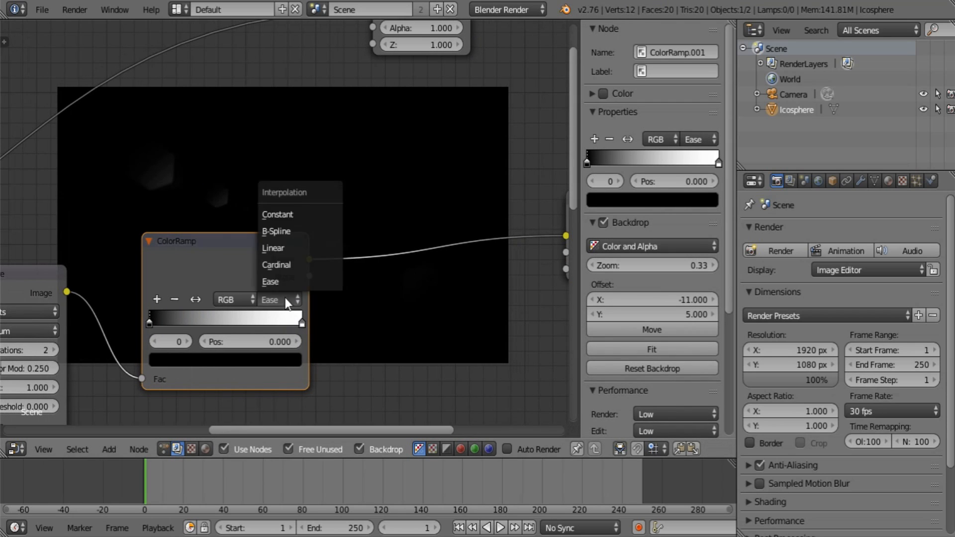
{"action": "left_click", "coordinate": [281, 279]}
- Give the ColorRamp a third stop at position 0.157, colour it black, and place the white stop between the two black ones
{"action": "left_click_drag", "start_coordinate": [300, 321], "coordinate": [172, 321]}
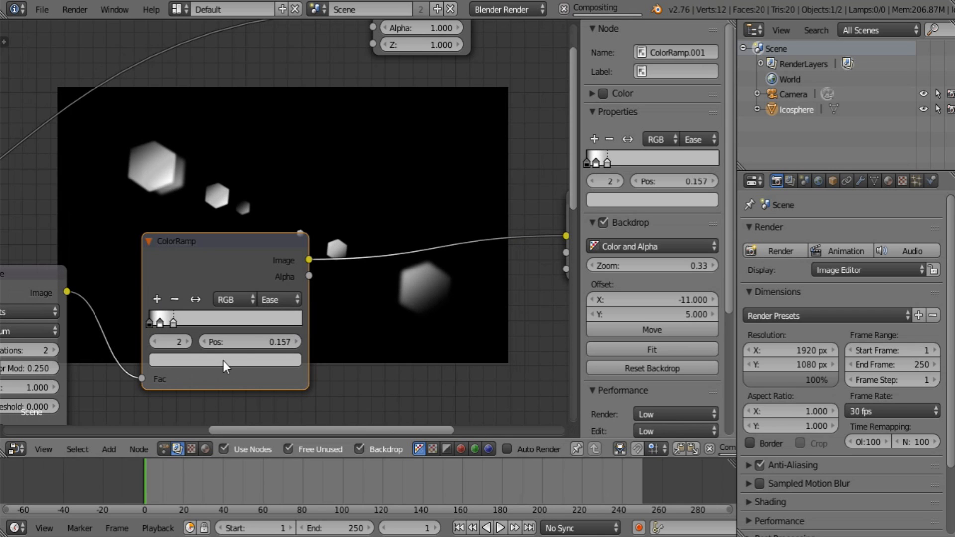
{"action": "left_click", "coordinate": [223, 361]}
{"action": "left_click_drag", "start_coordinate": [270, 204], "coordinate": [270, 252]}
- Slide the ColorRamp's last black stop to position 0.052, with the white stop close to the first black stop
{"action": "middle_click_drag", "start_coordinate": [265, 352], "coordinate": [338, 357]}
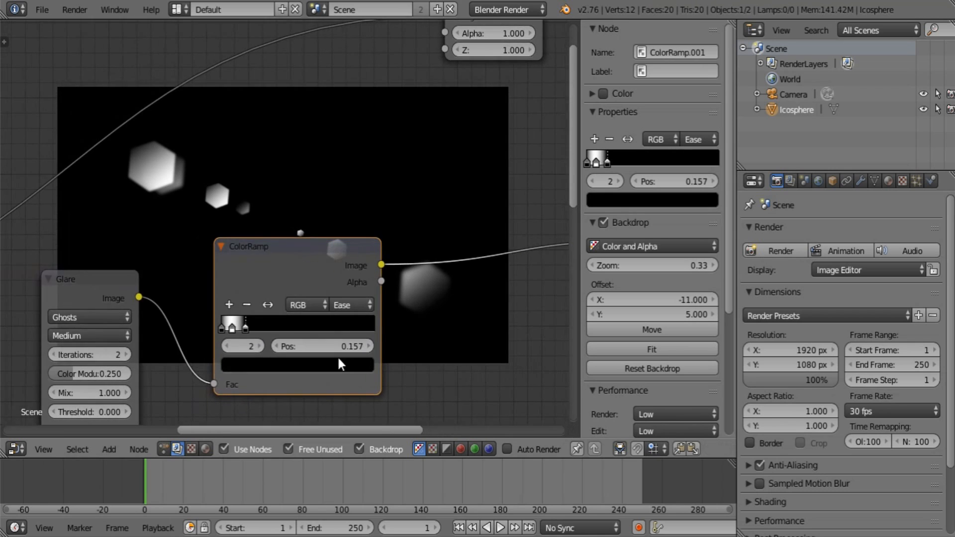
{"action": "scroll", "coordinate": [289, 377], "scroll_direction": "up", "scroll_amount": 4}
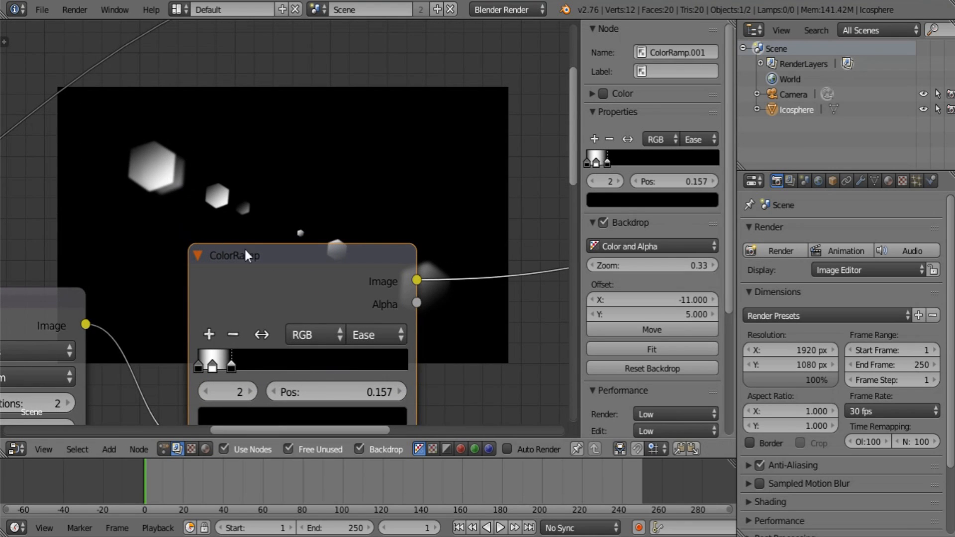
{"action": "middle_click_drag", "start_coordinate": [247, 360], "coordinate": [278, 267]}
{"action": "scroll", "coordinate": [278, 267], "scroll_direction": "up", "scroll_amount": 3}
{"action": "mouse_move", "coordinate": [228, 288]}
{"action": "left_mouse_down"}
{"action": "mouse_move", "coordinate": [216, 288]}
{"action": "mouse_move", "coordinate": [256, 288]}
{"action": "mouse_move", "coordinate": [230, 288]}
{"action": "left_mouse_up"}
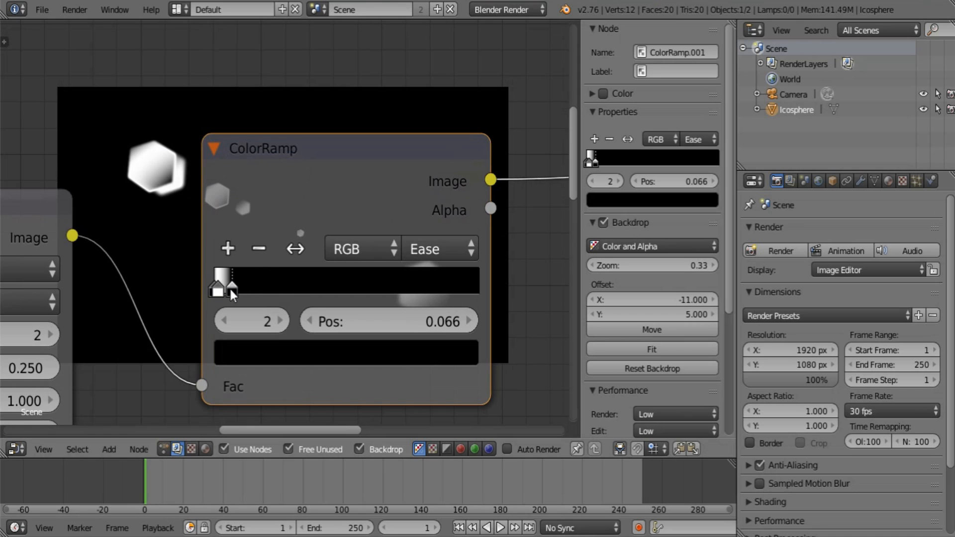
{"action": "left_click_drag", "start_coordinate": [228, 288], "coordinate": [226, 288]}
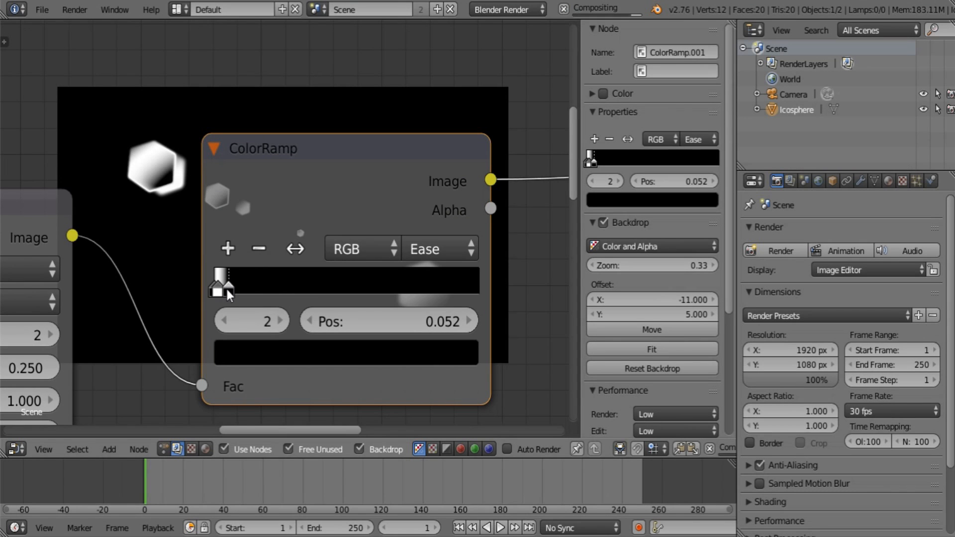
- Set the ColorRamp's white stop to position 0.014 and its first black stop to position 0.004
{"action": "middle_click_drag", "start_coordinate": [234, 282], "coordinate": [172, 329]}
{"action": "scroll", "coordinate": [173, 328], "scroll_direction": "down", "scroll_amount": 2}
{"action": "middle_click_drag", "start_coordinate": [228, 298], "coordinate": [327, 242]}
{"action": "scroll", "coordinate": [265, 296], "scroll_direction": "up", "scroll_amount": 3}
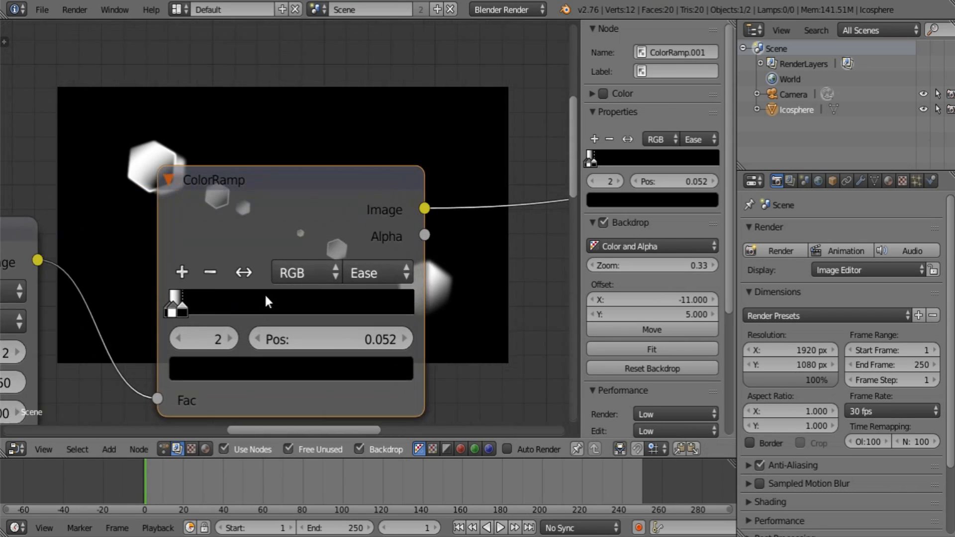
{"action": "left_click", "coordinate": [162, 313]}
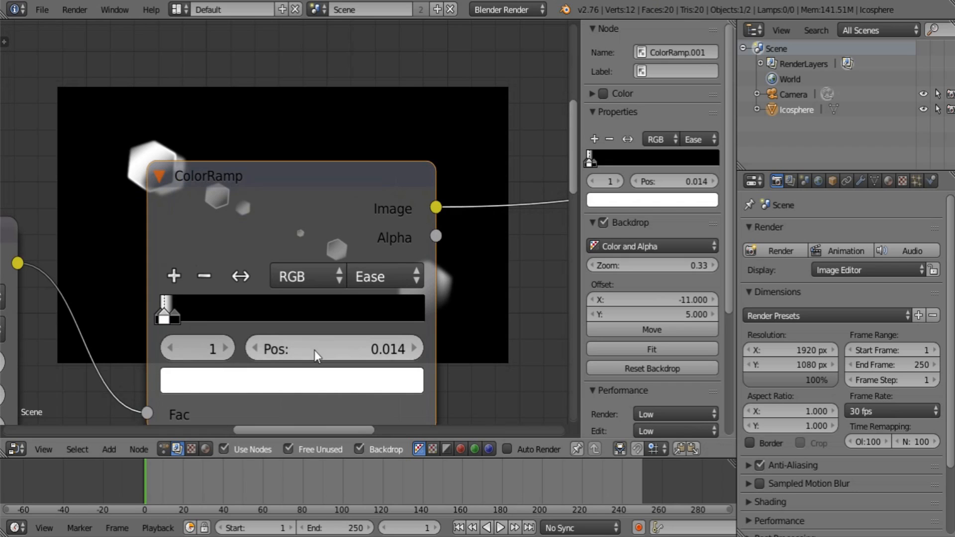
{"action": "left_click_drag", "start_coordinate": [162, 314], "coordinate": [161, 313]}
{"action": "left_click", "coordinate": [170, 348]}
{"action": "left_click_drag", "start_coordinate": [319, 348], "coordinate": [319, 348]}
- Add a Scale distort node on the link between the ColorRamp and the Viewer
{"action": "middle_click_drag", "start_coordinate": [356, 268], "coordinate": [286, 351]}
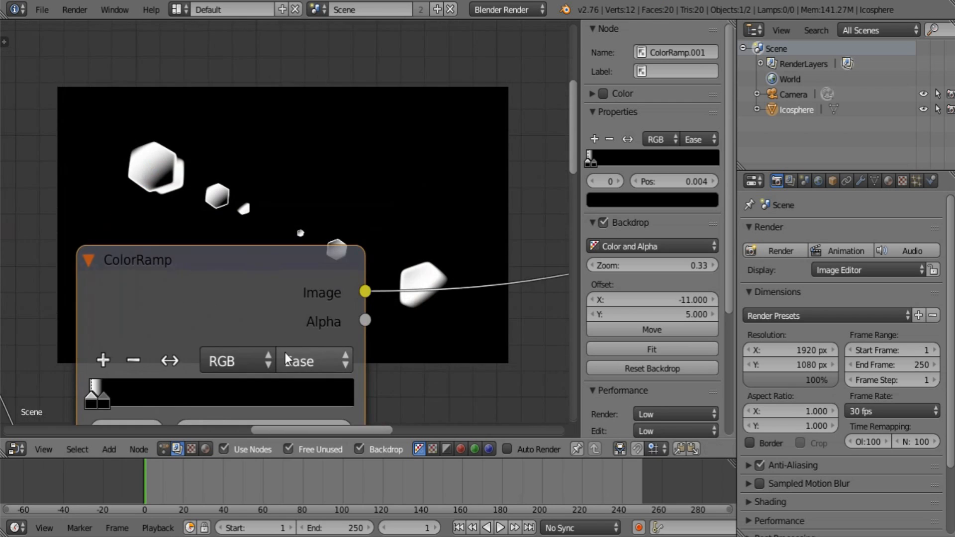
{"action": "scroll", "coordinate": [286, 348], "scroll_direction": "down", "scroll_amount": 3}
{"action": "middle_click_drag", "start_coordinate": [245, 307], "coordinate": [32, 347]}
{"action": "scroll", "coordinate": [225, 298], "scroll_direction": "down", "scroll_amount": 3}
{"action": "key", "text": "shift+a"}
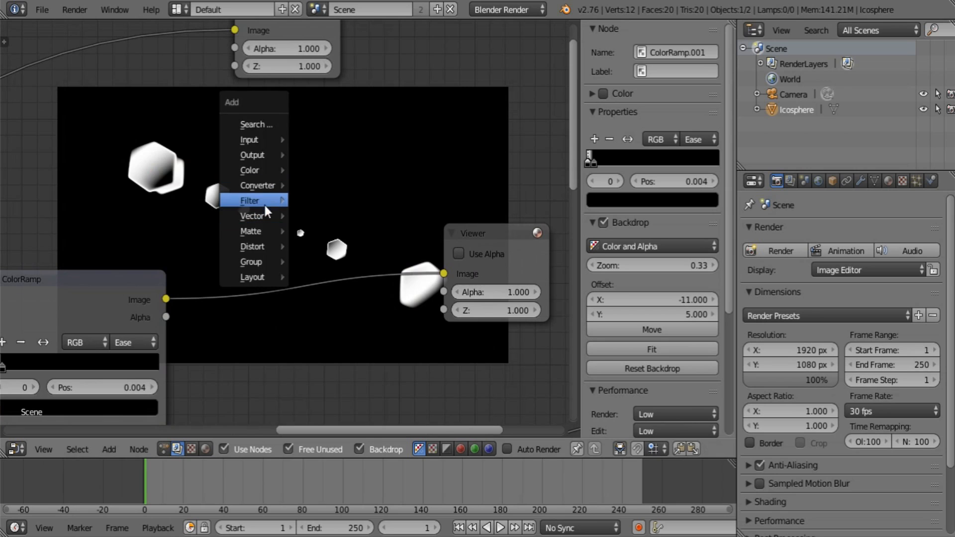
{"action": "mouse_move", "coordinate": [260, 248]}
{"action": "left_click", "coordinate": [321, 249]}
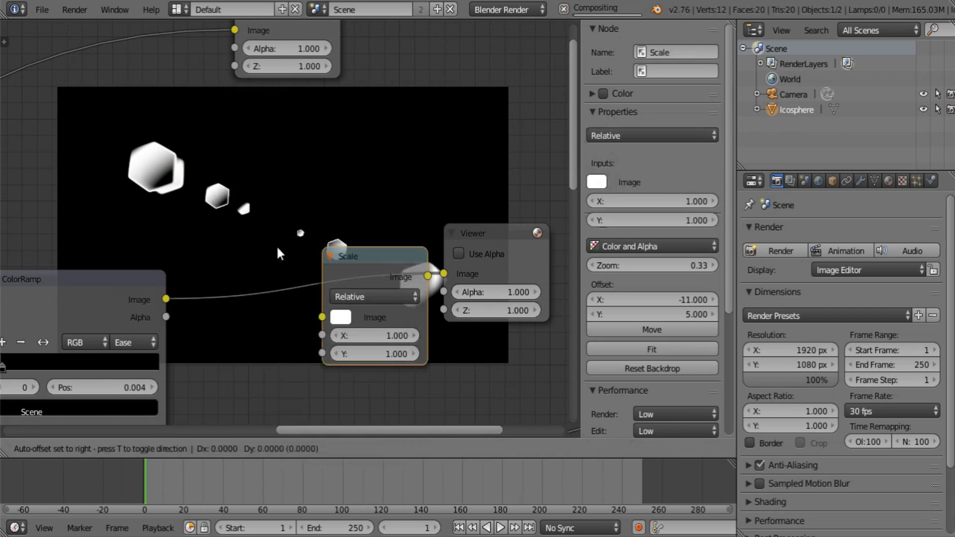
{"action": "left_click", "coordinate": [306, 276]}
- Set the Scale node's X and Y factors to 1.5
{"action": "left_click", "coordinate": [312, 297]}
{"action": "left_click", "coordinate": [318, 336]}
{"action": "type", "text": "1.5"}
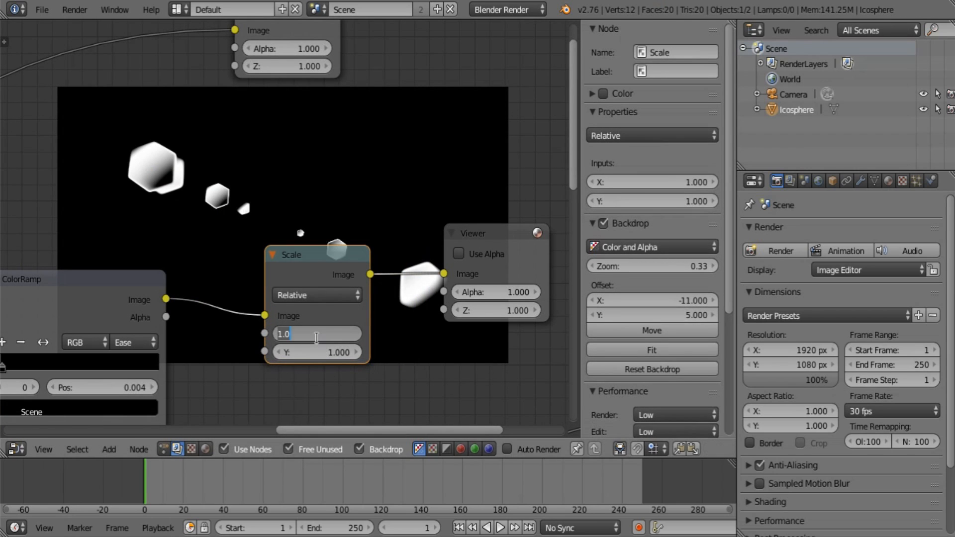
{"action": "key", "text": "Tab"}
{"action": "type", "text": "1.5"}
{"action": "key", "text": "Return"}
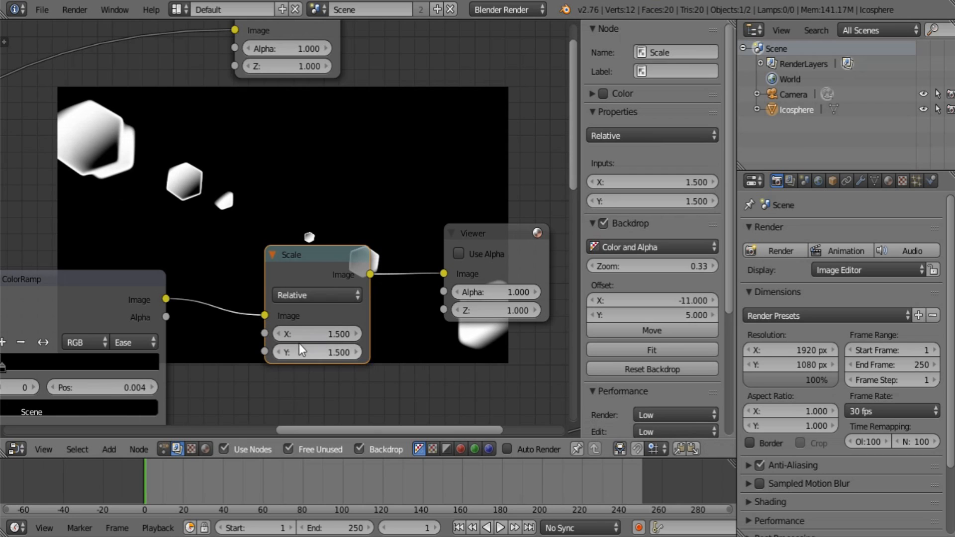
- Set the Scale node's X and Y factors to 2
{"action": "middle_click_drag", "start_coordinate": [322, 329], "coordinate": [312, 300]}
{"action": "left_click", "coordinate": [231, 307]}
{"action": "type", "text": "2"}
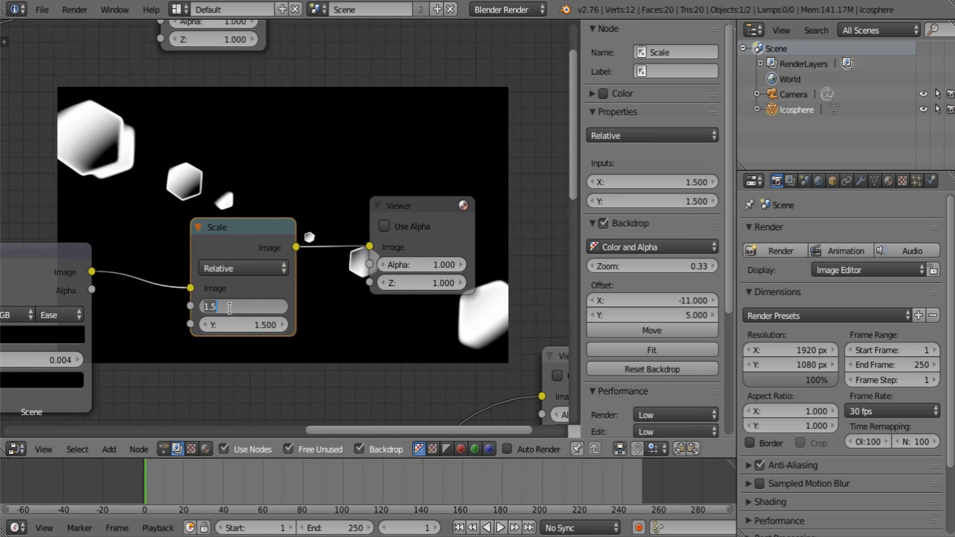
{"action": "key", "text": "Tab"}
{"action": "type", "text": "2"}
{"action": "key", "text": "Return"}
- Move the Scale node closer to the ColorRamp and the Viewer node farther away from it
{"action": "left_click_drag", "start_coordinate": [247, 230], "coordinate": [208, 227]}
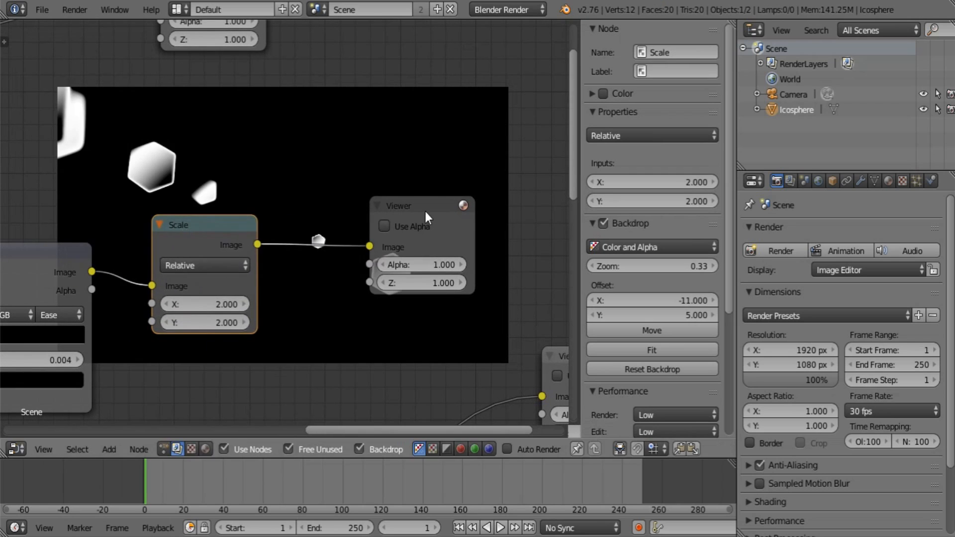
{"action": "left_click_drag", "start_coordinate": [426, 213], "coordinate": [529, 171]}
{"action": "middle_click_drag", "start_coordinate": [375, 164], "coordinate": [380, 203]}
{"action": "key", "text": "shift+a"}
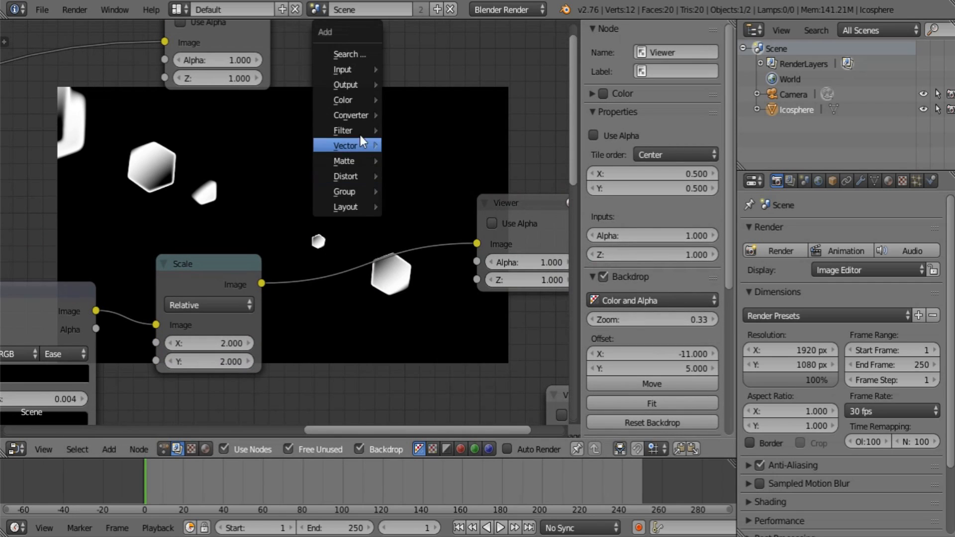
- Duplicate the Ghosts Glare node and place the copy below the original
{"action": "middle_click_drag", "start_coordinate": [269, 261], "coordinate": [257, 173]}
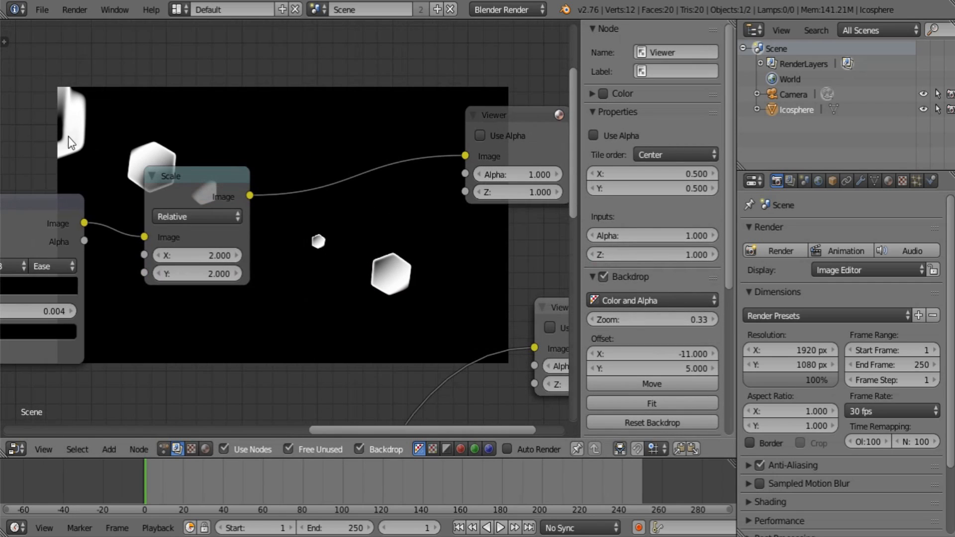
{"action": "middle_click_drag", "start_coordinate": [347, 246], "coordinate": [471, 186]}
{"action": "scroll", "coordinate": [471, 186], "scroll_direction": "down", "scroll_amount": 3}
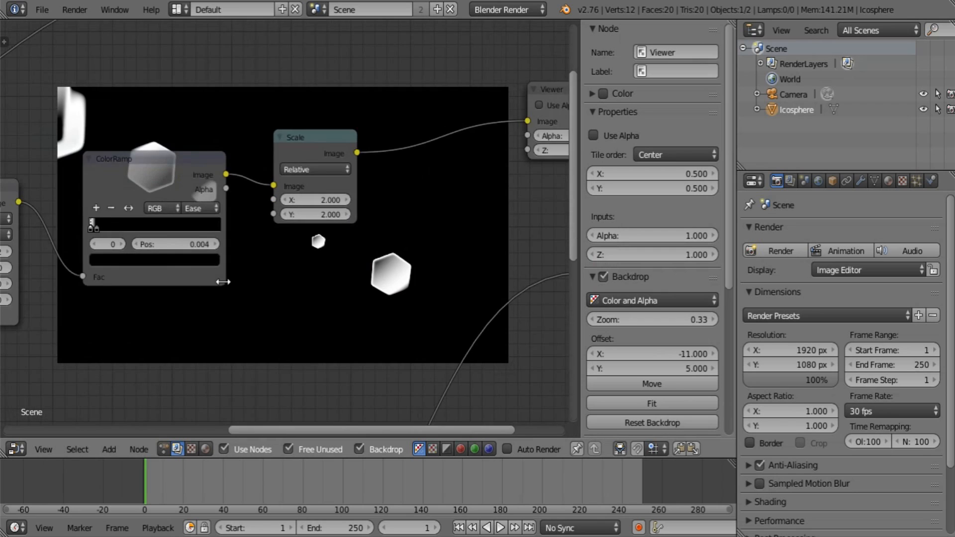
{"action": "middle_click_drag", "start_coordinate": [222, 281], "coordinate": [323, 206]}
{"action": "scroll", "coordinate": [325, 209], "scroll_direction": "down", "scroll_amount": 3}
{"action": "middle_click_drag", "start_coordinate": [201, 237], "coordinate": [375, 195]}
{"action": "scroll", "coordinate": [279, 165], "scroll_direction": "up", "scroll_amount": 1}
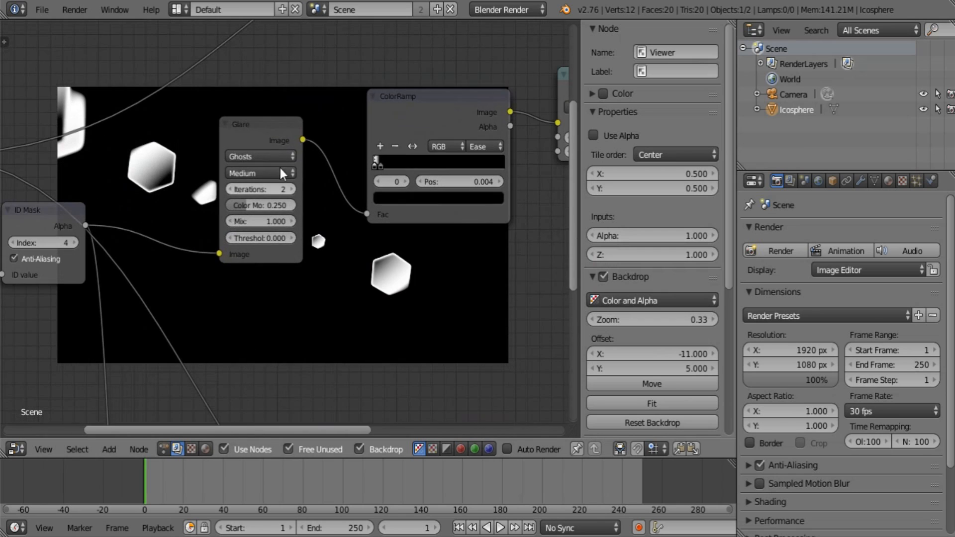
{"action": "left_click", "coordinate": [267, 138]}
{"action": "key", "text": "shift+d"}
{"action": "left_click", "coordinate": [299, 287]}
{"action": "middle_click_drag", "start_coordinate": [299, 287], "coordinate": [295, 188]}
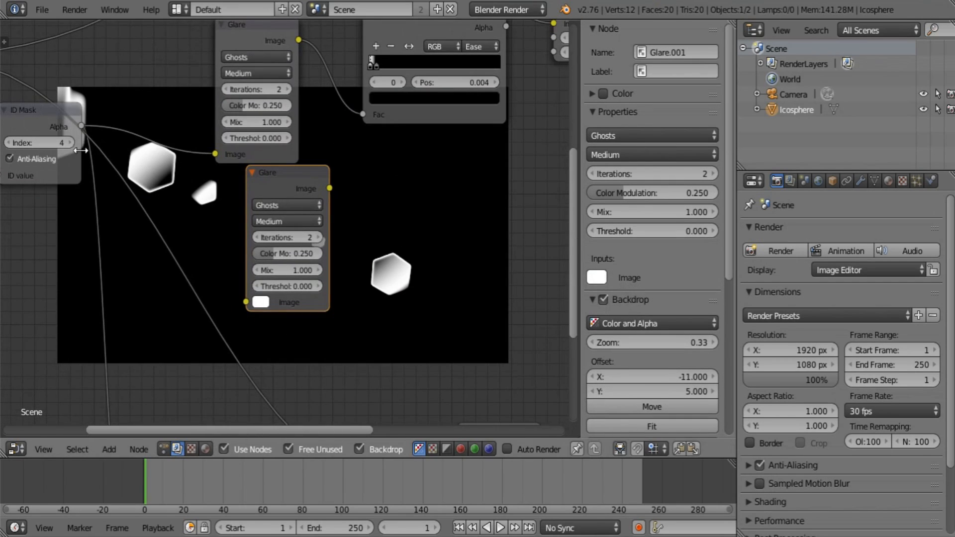
- Connect the ID Mask's Alpha output to the duplicated Glare's Image input, set its iterations to 5, and move it away from the mask
{"action": "left_click_drag", "start_coordinate": [81, 125], "coordinate": [247, 302]}
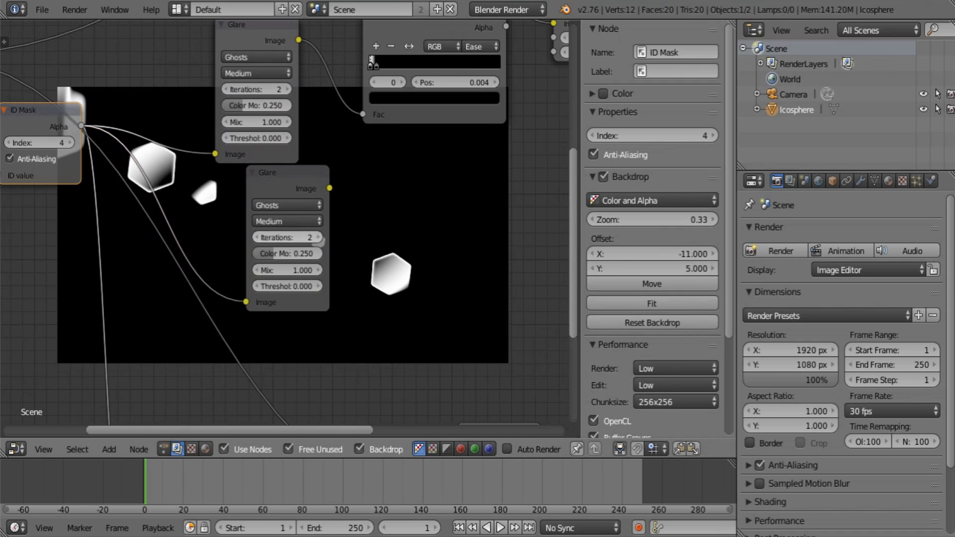
{"action": "left_click_drag", "start_coordinate": [318, 237], "coordinate": [358, 237]}
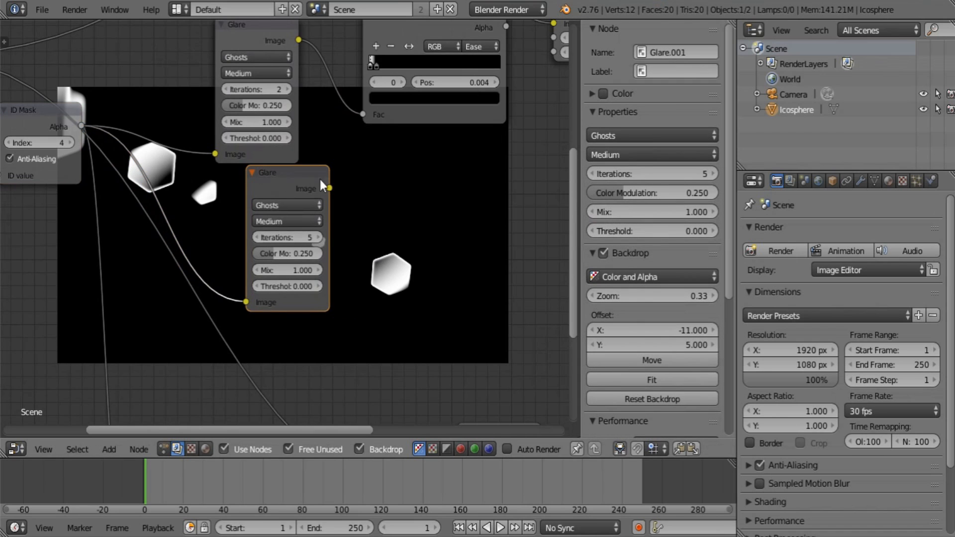
{"action": "left_click_drag", "start_coordinate": [319, 181], "coordinate": [392, 183]}
- Raise the color modulation of the duplicated Ghosts Glare node to about 0.768
{"action": "middle_click_drag", "start_coordinate": [548, 169], "coordinate": [327, 258]}
{"action": "key", "text": "shift+a"}
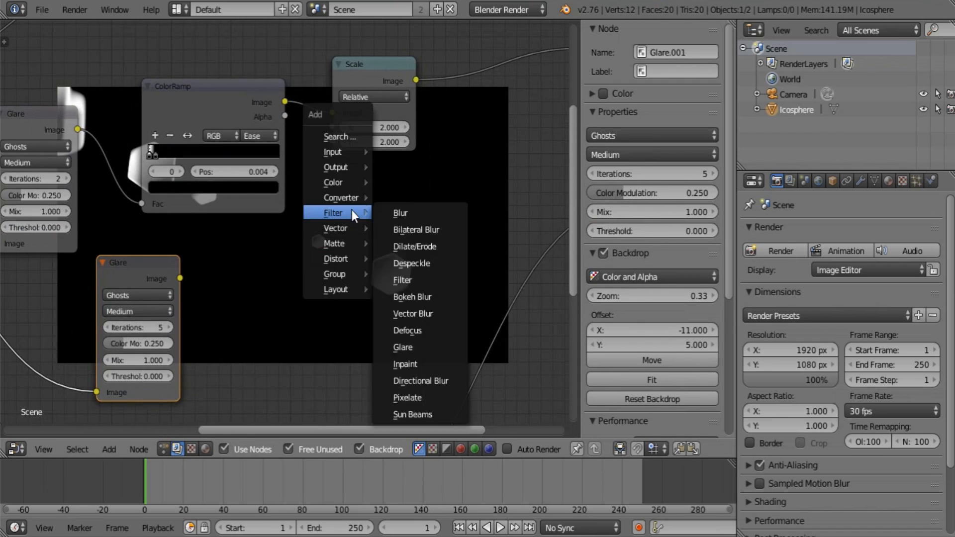
{"action": "left_click_drag", "start_coordinate": [130, 343], "coordinate": [173, 344]}
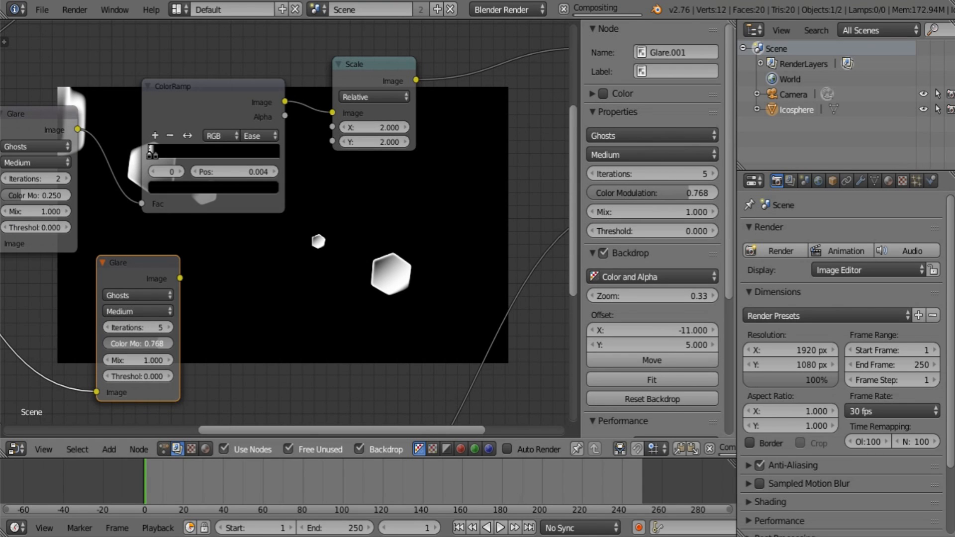
- Add a Mix node and connect the Scale node's output to its first Image input and the duplicated Glare's output to the second
{"action": "middle_click_drag", "start_coordinate": [341, 247], "coordinate": [267, 293]}
{"action": "key", "text": "shift+a"}
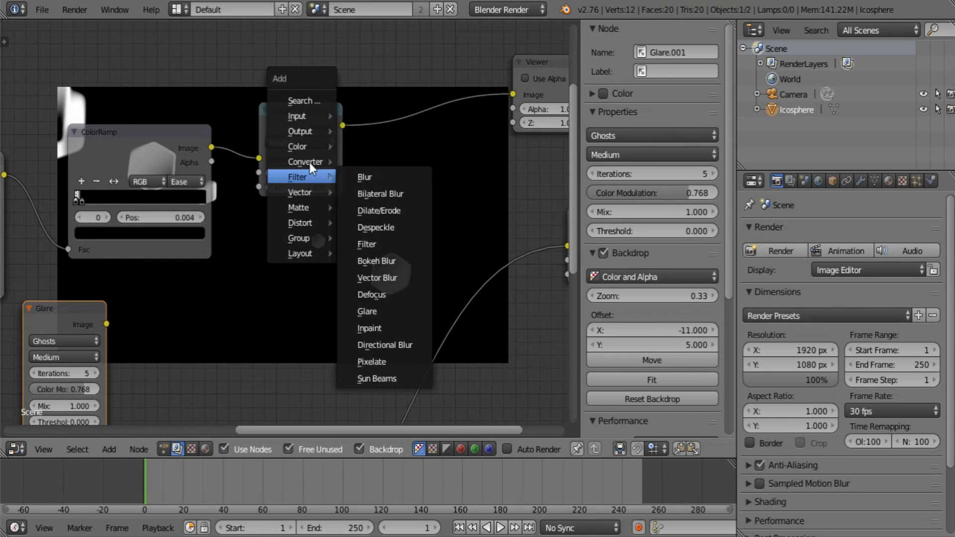
{"action": "mouse_move", "coordinate": [318, 145]}
{"action": "left_click", "coordinate": [381, 146]}
{"action": "left_click", "coordinate": [398, 150]}
{"action": "left_click_drag", "start_coordinate": [342, 126], "coordinate": [397, 227]}
{"action": "left_click_drag", "start_coordinate": [106, 324], "coordinate": [396, 241]}
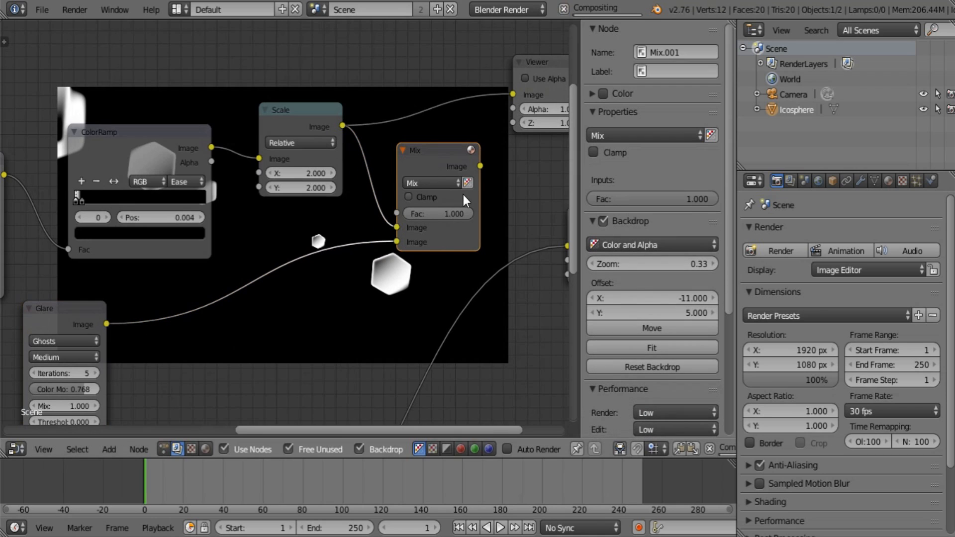
- Duplicate the Scale node and insert the copy on the link between the duplicated Glare and the Mix node
{"action": "key", "text": "shift+a"}
{"action": "mouse_move", "coordinate": [234, 324]}
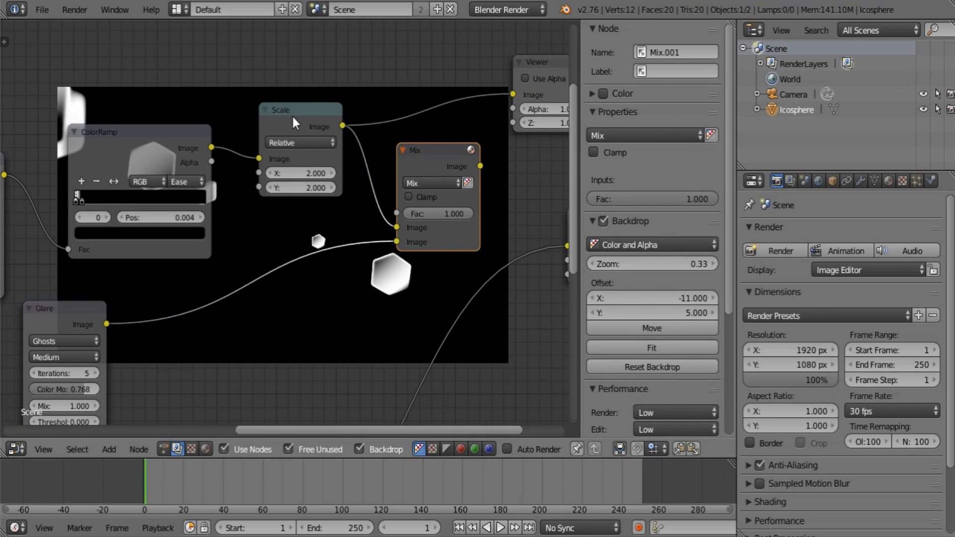
{"action": "left_click", "coordinate": [292, 114]}
{"action": "key", "text": "shift+d"}
{"action": "left_click", "coordinate": [244, 288]}
- Set the duplicated Scale node's X and Y factors to 1.25
{"action": "left_click", "coordinate": [249, 321]}
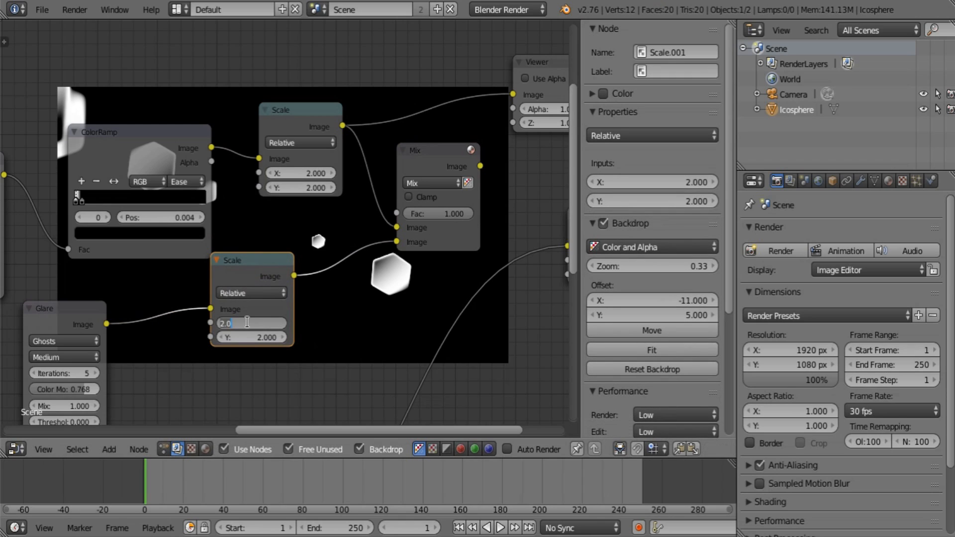
{"action": "type", "text": "1.55"}
{"action": "key", "text": "Tab"}
{"action": "type", "text": "1.25"}
{"action": "key", "text": "Return"}
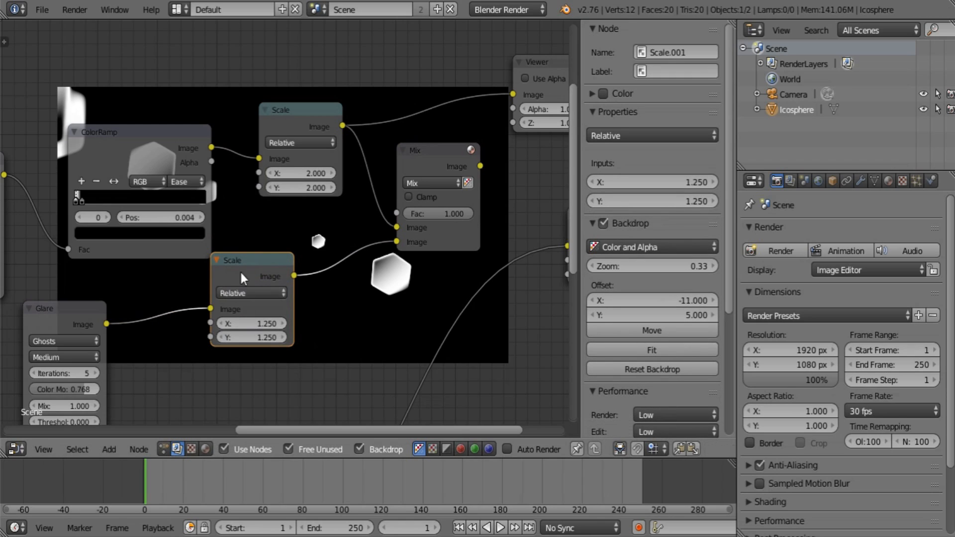
- Change the Mix node's blend mode to Add, connect its output to the Viewer, and show the result in the backdrop
{"action": "middle_click_drag", "start_coordinate": [441, 260], "coordinate": [324, 345]}
{"action": "left_click", "coordinate": [304, 268]}
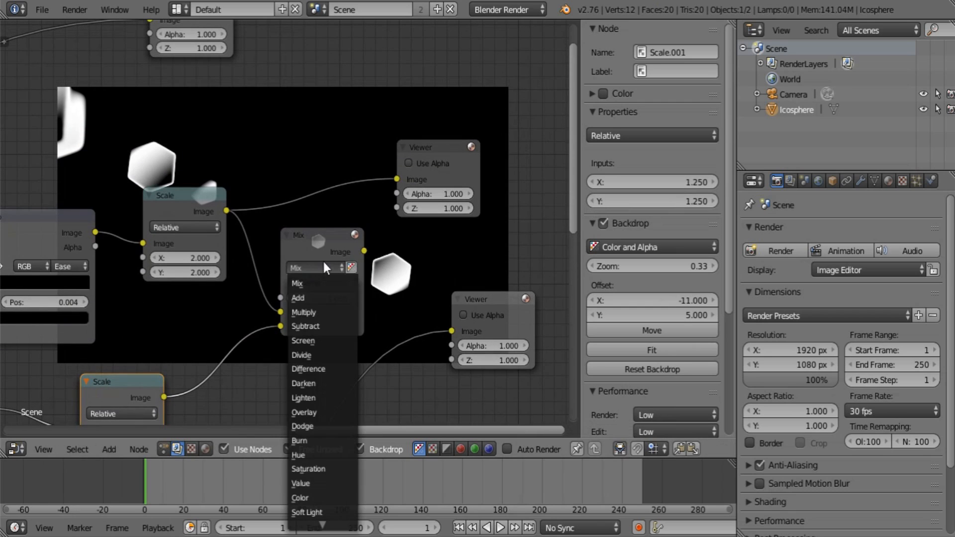
{"action": "left_click", "coordinate": [321, 298]}
{"action": "left_click_drag", "start_coordinate": [364, 251], "coordinate": [396, 179]}
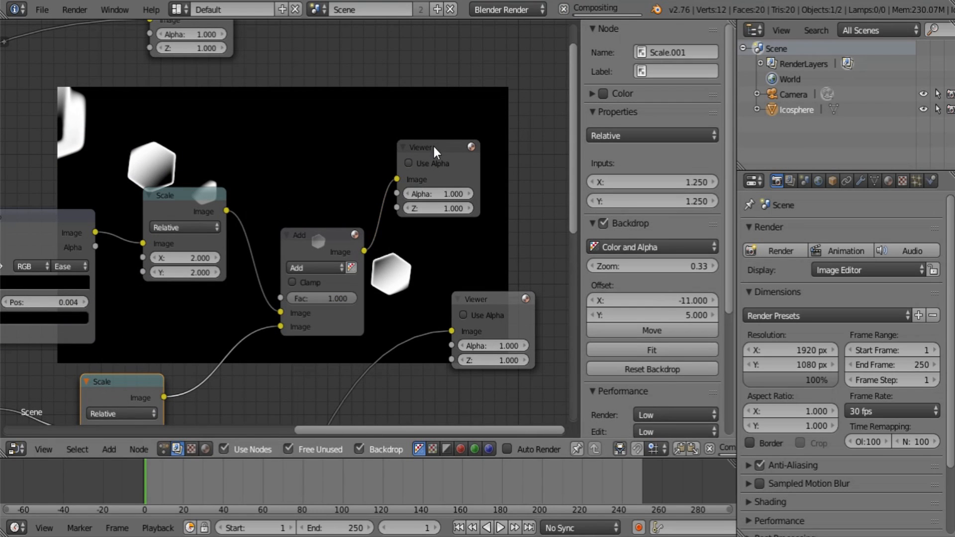
{"action": "left_click", "coordinate": [434, 149]}
{"action": "middle_click_drag", "start_coordinate": [351, 270], "coordinate": [220, 293]}
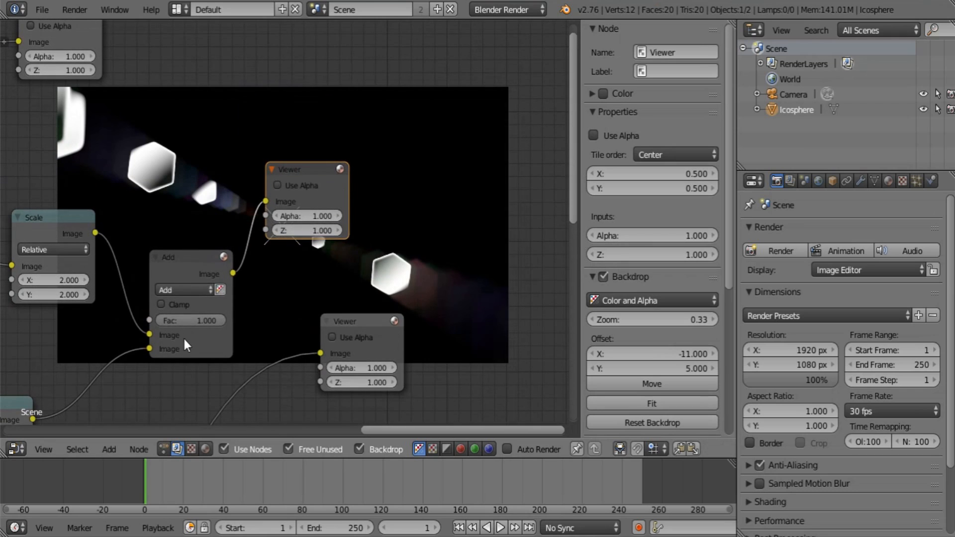
- Set the Add node's factor to 2 and enable Clamp
{"action": "left_click", "coordinate": [183, 320]}
{"action": "type", "text": "2"}
{"action": "key", "text": "Return"}
{"action": "left_click", "coordinate": [174, 304]}
- Reduce the duplicated Ghosts Glare's iterations to 3 and check the ghosts in the backdrop
{"action": "middle_click_drag", "start_coordinate": [197, 288], "coordinate": [391, 184]}
{"action": "middle_click_drag", "start_coordinate": [202, 316], "coordinate": [314, 293]}
{"action": "left_click", "coordinate": [90, 356]}
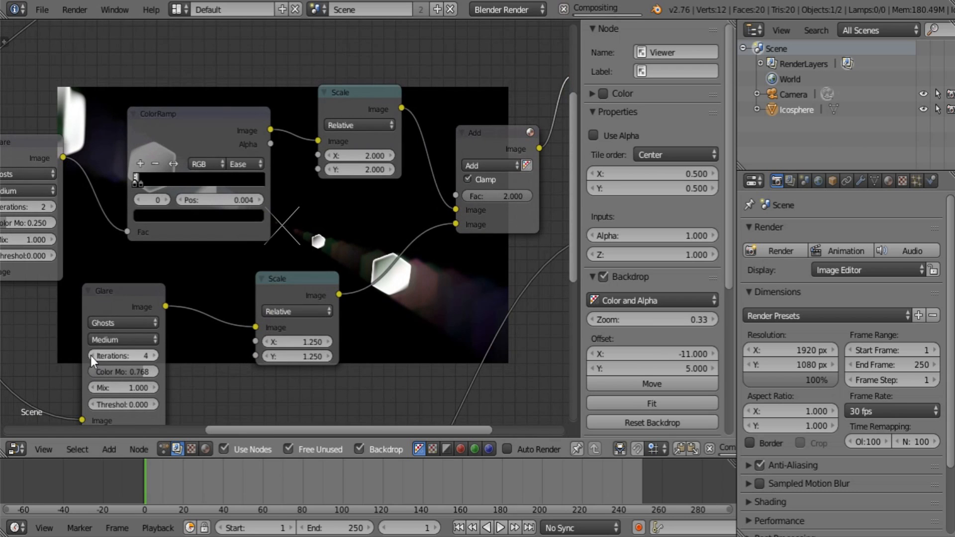
{"action": "middle_click_drag", "start_coordinate": [397, 263], "coordinate": [114, 386]}
{"action": "middle_click_drag", "start_coordinate": [318, 234], "coordinate": [178, 386]}
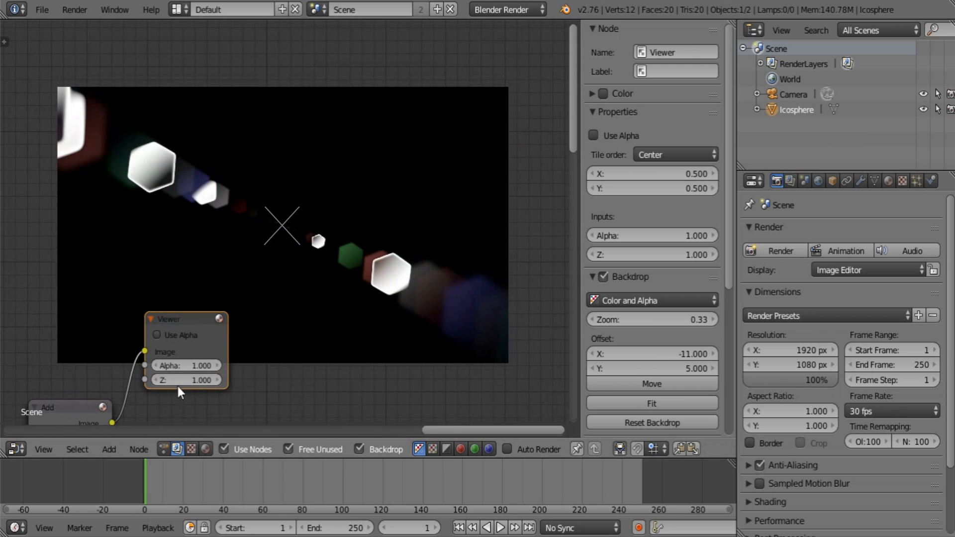
{"action": "middle_click_drag", "start_coordinate": [280, 293], "coordinate": [420, 163]}
{"action": "middle_click_drag", "start_coordinate": [136, 334], "coordinate": [317, 240]}
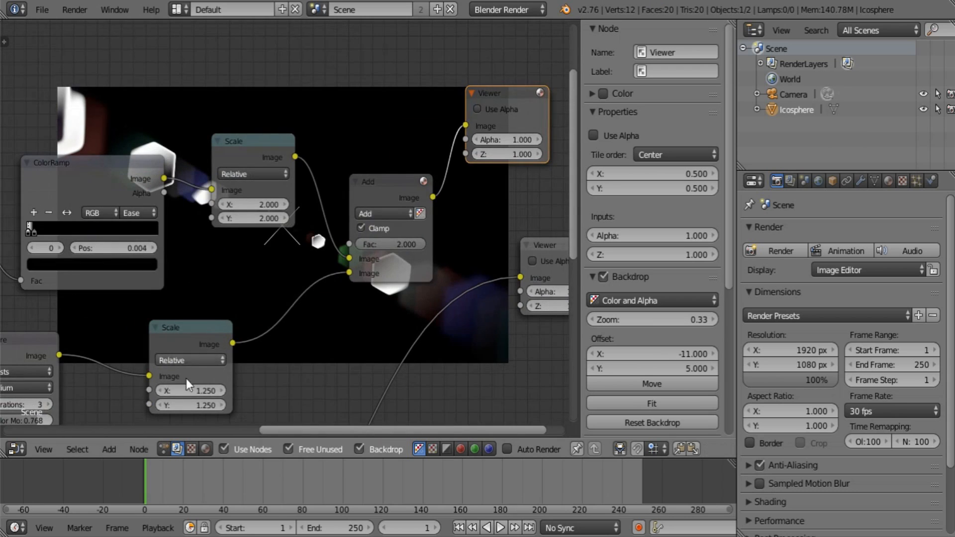
{"action": "middle_click_drag", "start_coordinate": [234, 352], "coordinate": [89, 425]}
{"action": "middle_click_drag", "start_coordinate": [297, 337], "coordinate": [268, 377]}
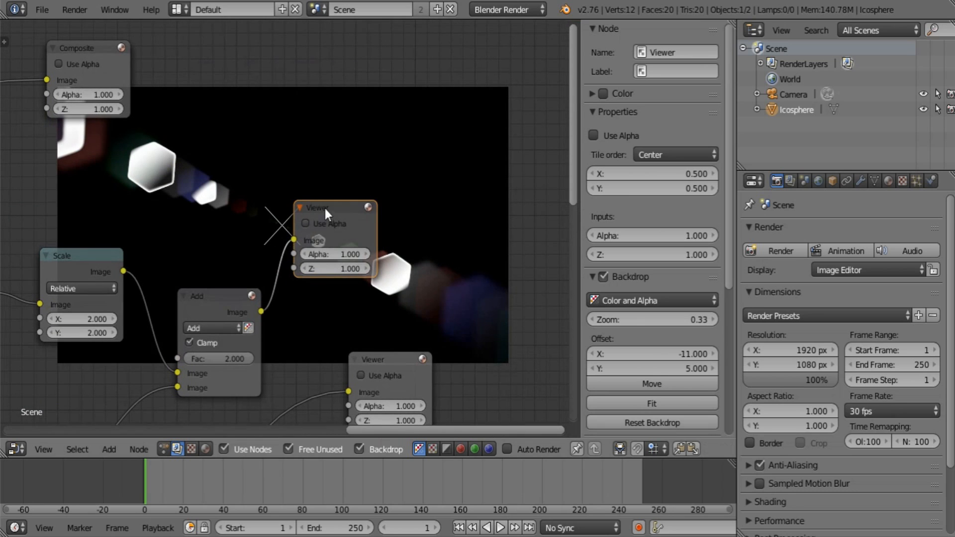
- Move the Viewer node farther from the Add node, deselect all nodes, and save the file
{"action": "left_click_drag", "start_coordinate": [326, 209], "coordinate": [499, 182]}
{"action": "key", "text": "a"}
{"action": "left_click", "coordinate": [42, 9]}
{"action": "left_click", "coordinate": [74, 128]}
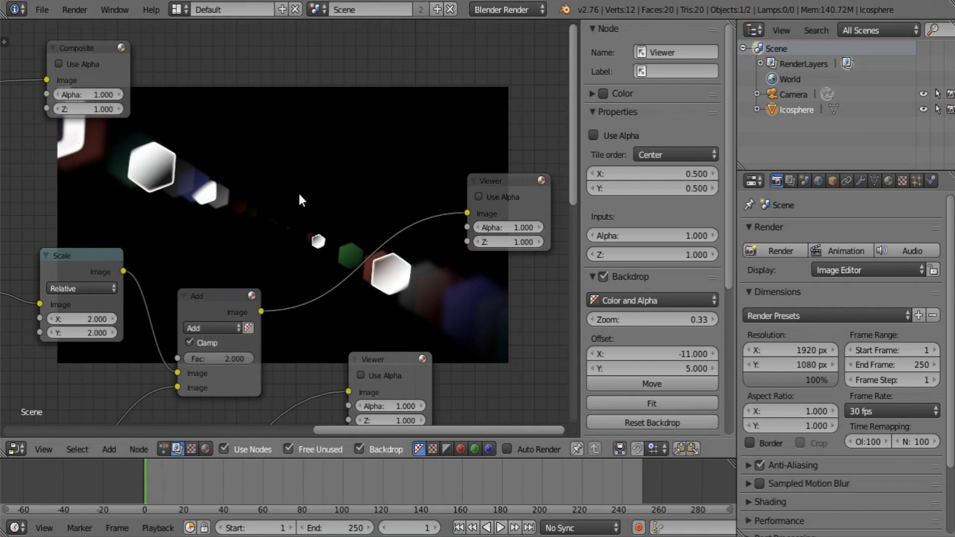
- Move the Composite node up and away from the ghost nodes to free space, and deselect everything
{"action": "middle_click_drag", "start_coordinate": [299, 195], "coordinate": [355, 274]}
{"action": "left_click_drag", "start_coordinate": [123, 130], "coordinate": [255, 91]}
{"action": "scroll", "coordinate": [299, 252], "scroll_direction": "down", "scroll_amount": 3}
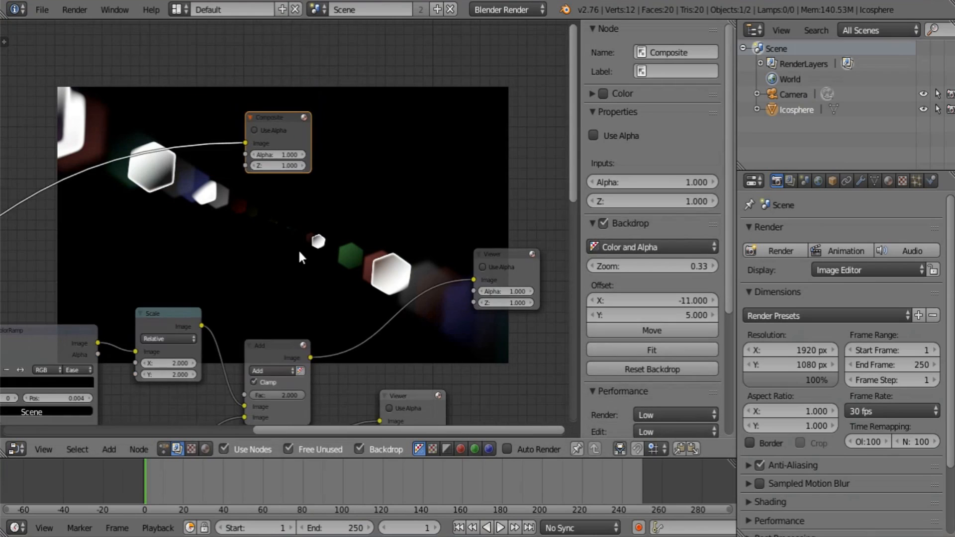
{"action": "middle_click_drag", "start_coordinate": [293, 234], "coordinate": [294, 281]}
{"action": "left_click_drag", "start_coordinate": [271, 163], "coordinate": [277, 70]}
{"action": "left_click_drag", "start_coordinate": [309, 220], "coordinate": [312, 183]}
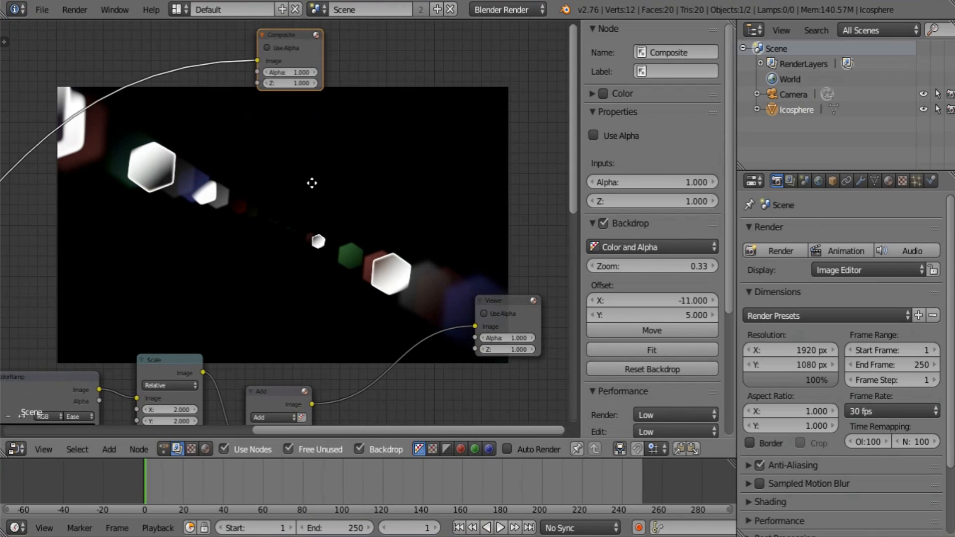
{"action": "middle_click_drag", "start_coordinate": [312, 183], "coordinate": [344, 98]}
{"action": "middle_click_drag", "start_coordinate": [314, 219], "coordinate": [314, 245]}
{"action": "key", "text": "a"}
- Add a new Glare node in Streaks mode and place it above the first Scale node
{"action": "key", "text": "shift+a"}
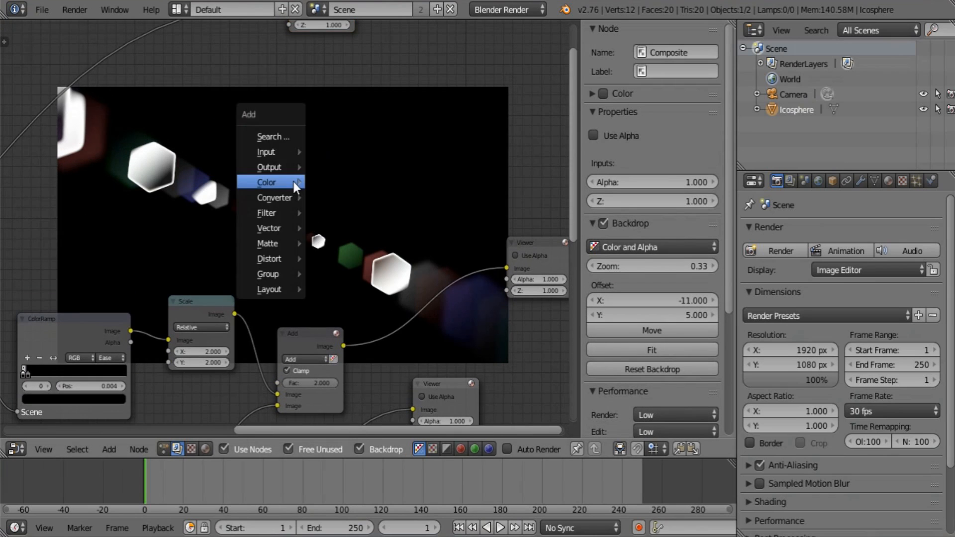
{"action": "mouse_move", "coordinate": [294, 181]}
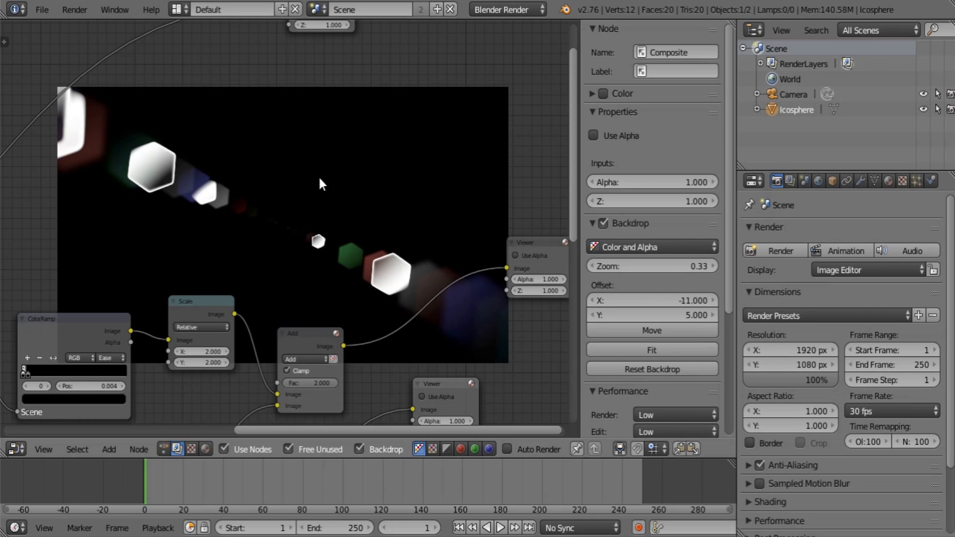
{"action": "key", "text": "shift+a"}
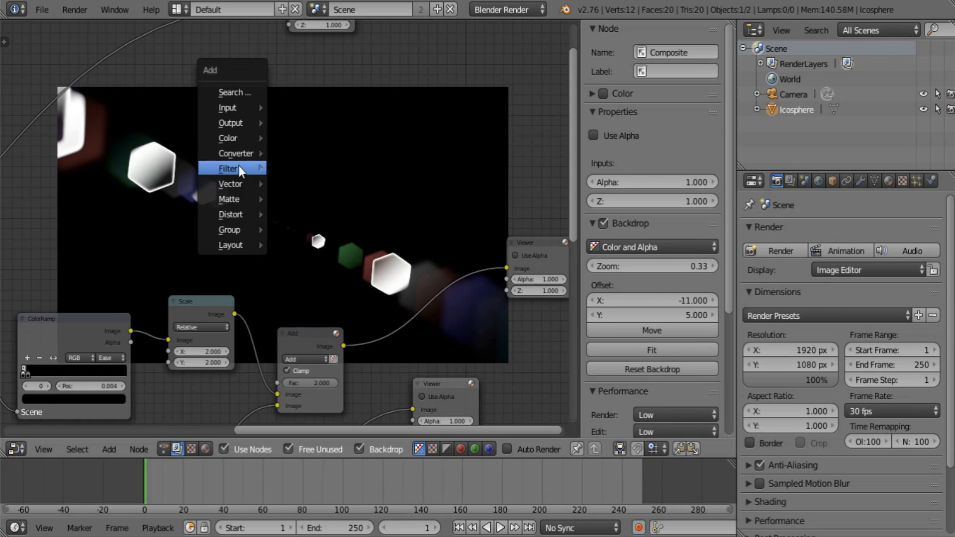
{"action": "mouse_move", "coordinate": [239, 168]}
{"action": "left_click", "coordinate": [321, 304]}
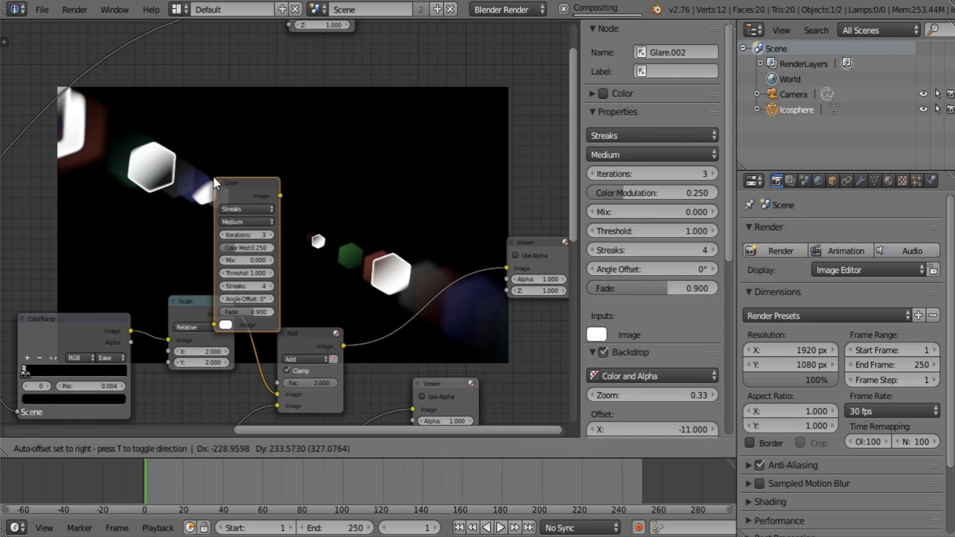
- Connect the Image output of the ColorRamp at the bottom of the node tree to the Streaks Glare's Image input
{"action": "middle_click_drag", "start_coordinate": [341, 128], "coordinate": [417, 104]}
{"action": "scroll", "coordinate": [291, 252], "scroll_direction": "down", "scroll_amount": 4}
{"action": "middle_click_drag", "start_coordinate": [314, 229], "coordinate": [373, 155]}
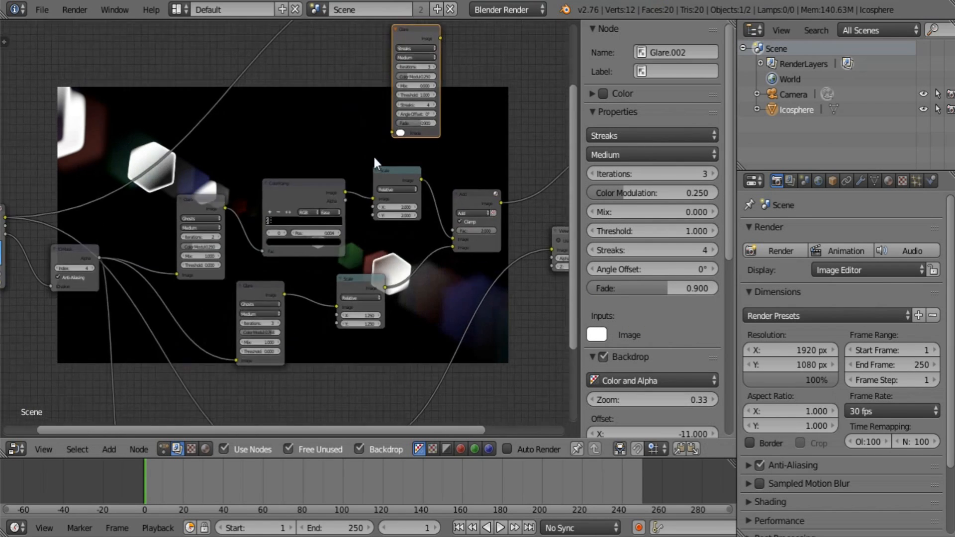
{"action": "scroll", "coordinate": [259, 210], "scroll_direction": "down", "scroll_amount": 2}
{"action": "middle_click_drag", "start_coordinate": [290, 238], "coordinate": [338, 282]}
{"action": "middle_click_drag", "start_coordinate": [300, 313], "coordinate": [265, 281]}
{"action": "left_click_drag", "start_coordinate": [299, 381], "coordinate": [392, 112]}
{"action": "middle_click_drag", "start_coordinate": [500, 73], "coordinate": [295, 300]}
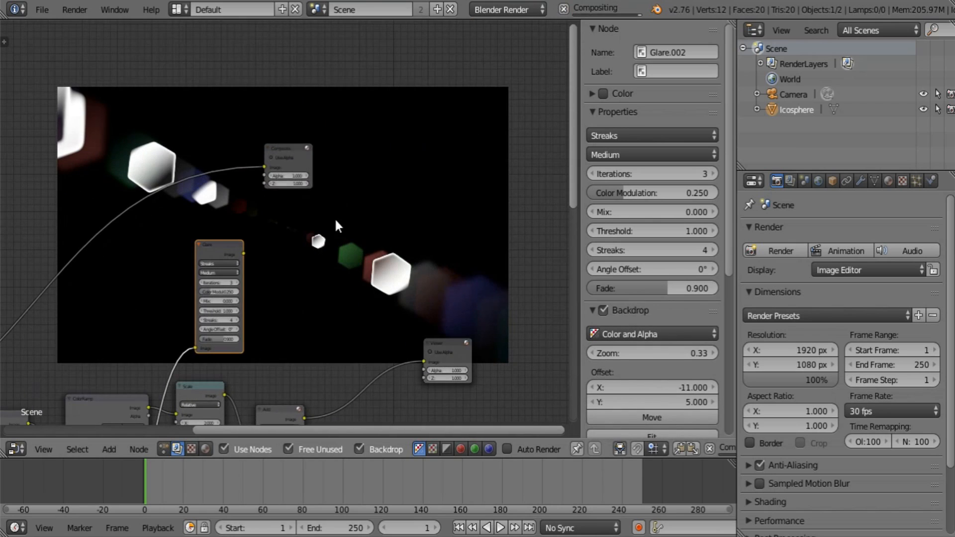
- Add a Viewer node, connect the Streaks Glare's output to its Image input, and disable Use Alpha on it
{"action": "key", "text": "shift+a"}
{"action": "mouse_move", "coordinate": [327, 175]}
{"action": "left_click", "coordinate": [381, 192]}
{"action": "left_click", "coordinate": [393, 215]}
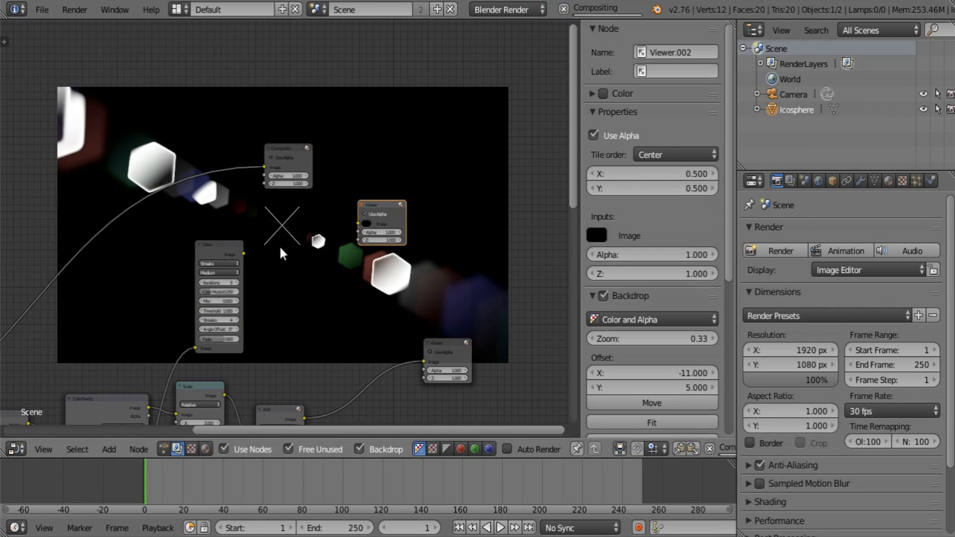
{"action": "left_click_drag", "start_coordinate": [237, 258], "coordinate": [370, 220]}
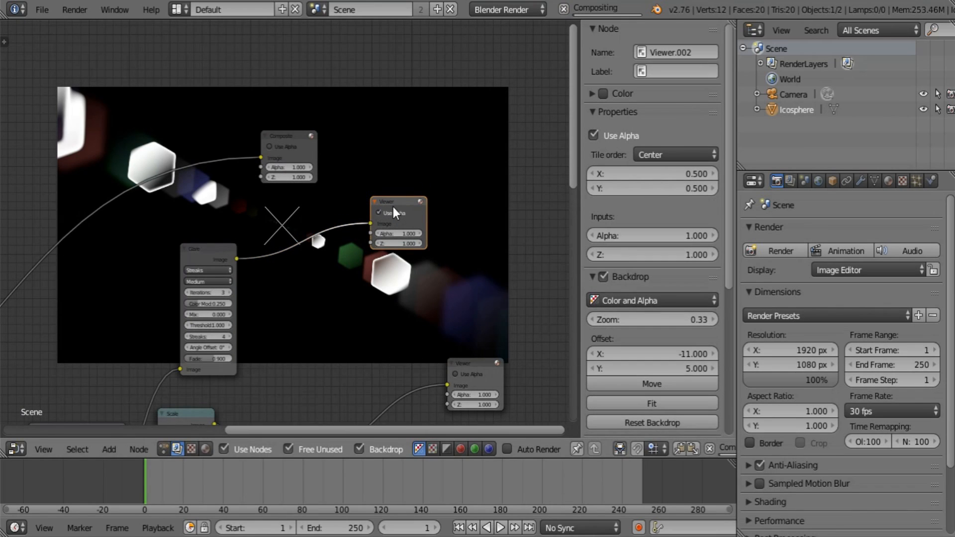
{"action": "left_click", "coordinate": [395, 215]}
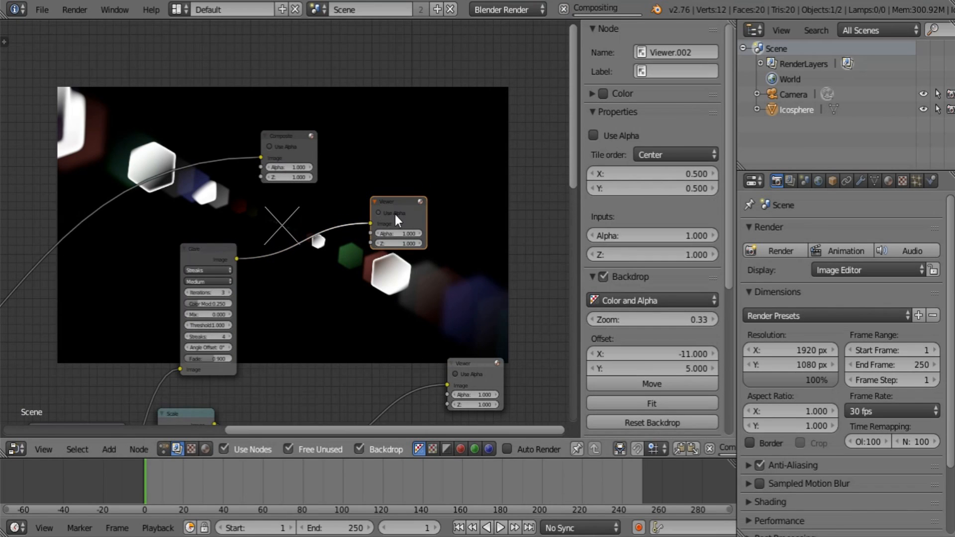
- Delete the Viewer attached to the ghosts' Add node and move the new Viewer farther from the Streaks Glare
{"action": "left_click", "coordinate": [482, 367]}
{"action": "key", "text": "x"}
{"action": "left_click_drag", "start_coordinate": [402, 204], "coordinate": [474, 177]}
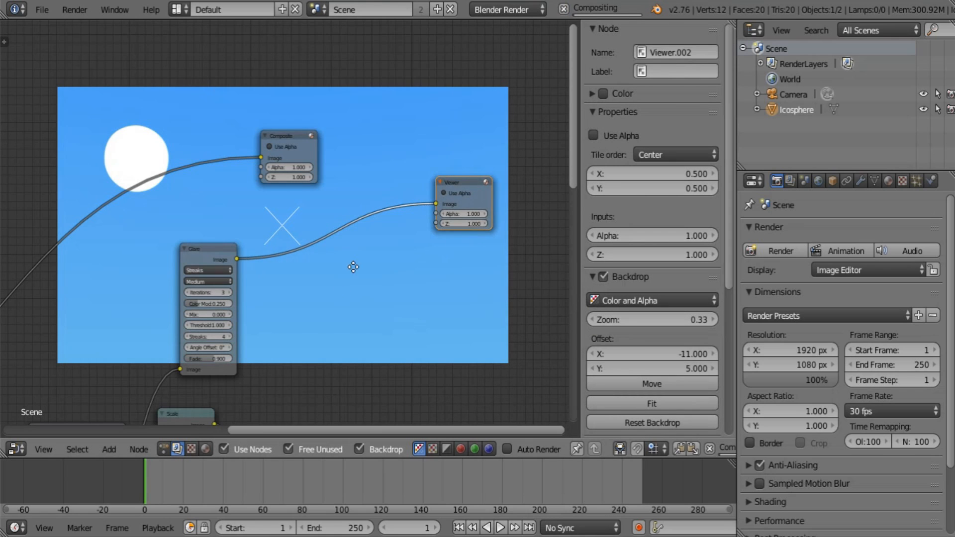
- Duplicate the ColorRamp beside the Blur node, place the copy next to the Streaks Glare, and connect the Blur's output to its Fac input
{"action": "middle_click_drag", "start_coordinate": [354, 266], "coordinate": [375, 215]}
{"action": "scroll", "coordinate": [357, 189], "scroll_direction": "down", "scroll_amount": 4}
{"action": "middle_click_drag", "start_coordinate": [296, 288], "coordinate": [356, 192]}
{"action": "scroll", "coordinate": [262, 340], "scroll_direction": "up", "scroll_amount": 4}
{"action": "scroll", "coordinate": [281, 242], "scroll_direction": "up", "scroll_amount": 3}
{"action": "middle_click_drag", "start_coordinate": [262, 280], "coordinate": [324, 166]}
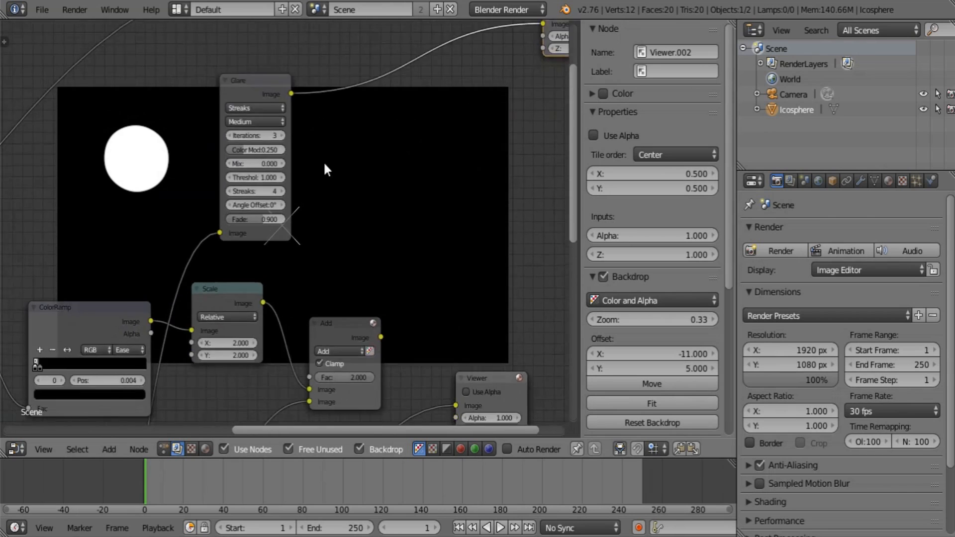
{"action": "scroll", "coordinate": [324, 166], "scroll_direction": "down", "scroll_amount": 4}
{"action": "middle_click_drag", "start_coordinate": [290, 301], "coordinate": [398, 154]}
{"action": "scroll", "coordinate": [326, 249], "scroll_direction": "down", "scroll_amount": 4}
{"action": "left_click", "coordinate": [213, 366]}
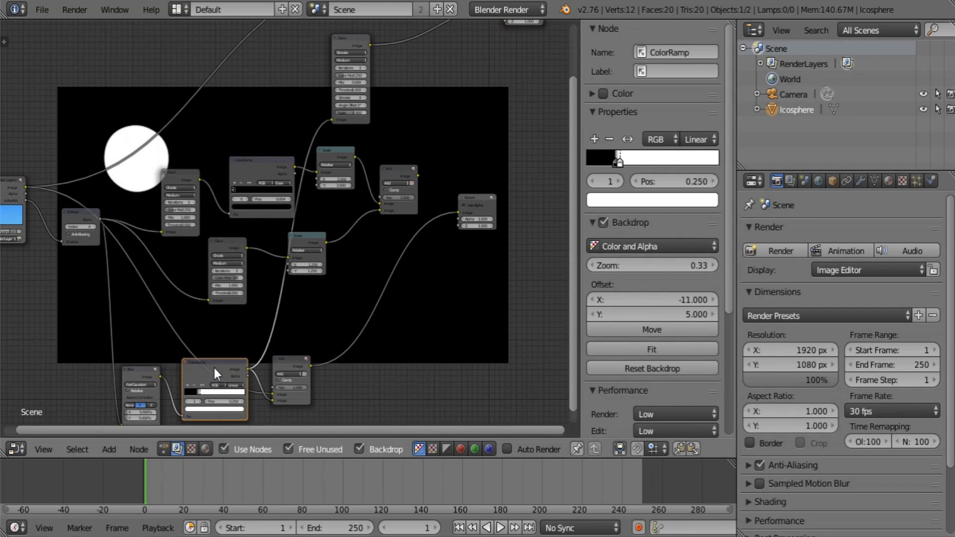
{"action": "key", "text": "shift+d"}
{"action": "left_click", "coordinate": [270, 85]}
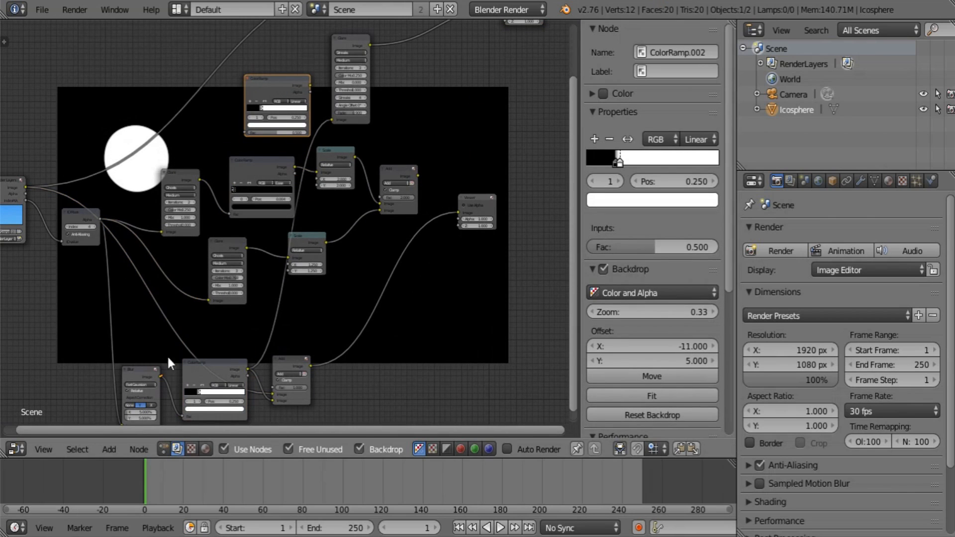
{"action": "left_click_drag", "start_coordinate": [161, 377], "coordinate": [245, 133]}
- Move the duplicated ColorRamp's black stop to about 0.318 and connect its Image output to the Streaks Glare's Image input
{"action": "middle_click_drag", "start_coordinate": [314, 111], "coordinate": [261, 297]}
{"action": "scroll", "coordinate": [240, 301], "scroll_direction": "up", "scroll_amount": 1}
{"action": "scroll", "coordinate": [241, 304], "scroll_direction": "up", "scroll_amount": 2}
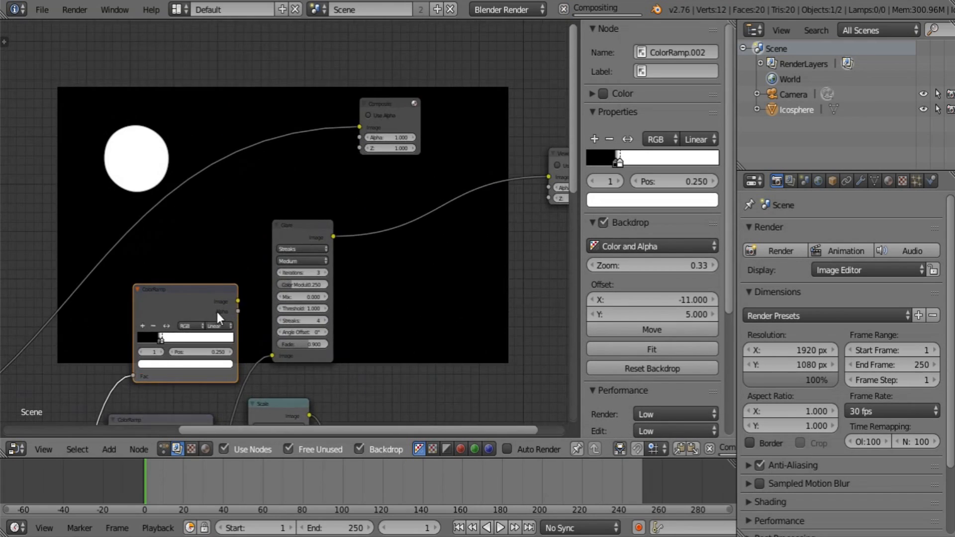
{"action": "mouse_move", "coordinate": [147, 358]}
{"action": "left_mouse_down"}
{"action": "mouse_move", "coordinate": [157, 359]}
{"action": "mouse_move", "coordinate": [148, 363]}
{"action": "left_mouse_up"}
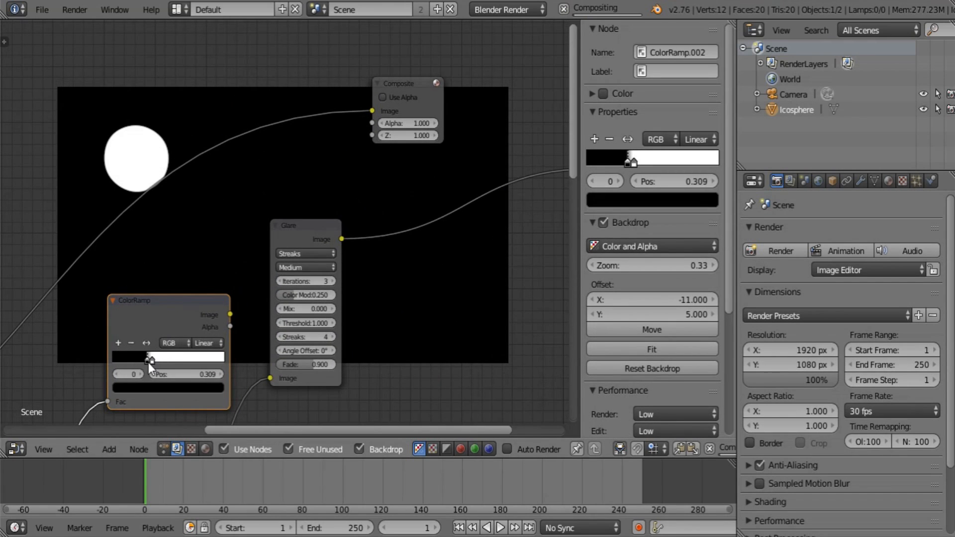
{"action": "left_click_drag", "start_coordinate": [230, 314], "coordinate": [272, 376]}
{"action": "middle_click_drag", "start_coordinate": [445, 218], "coordinate": [364, 245]}
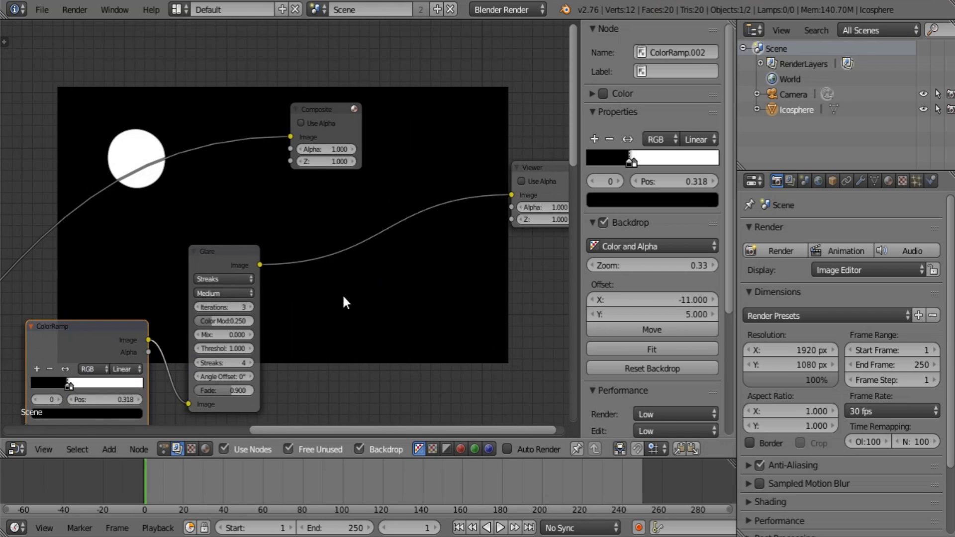
- Select the Viewer node attached to the Streaks Glare to check its output in the backdrop
{"action": "middle_click_drag", "start_coordinate": [202, 401], "coordinate": [222, 303]}
{"action": "middle_click_drag", "start_coordinate": [347, 242], "coordinate": [300, 292]}
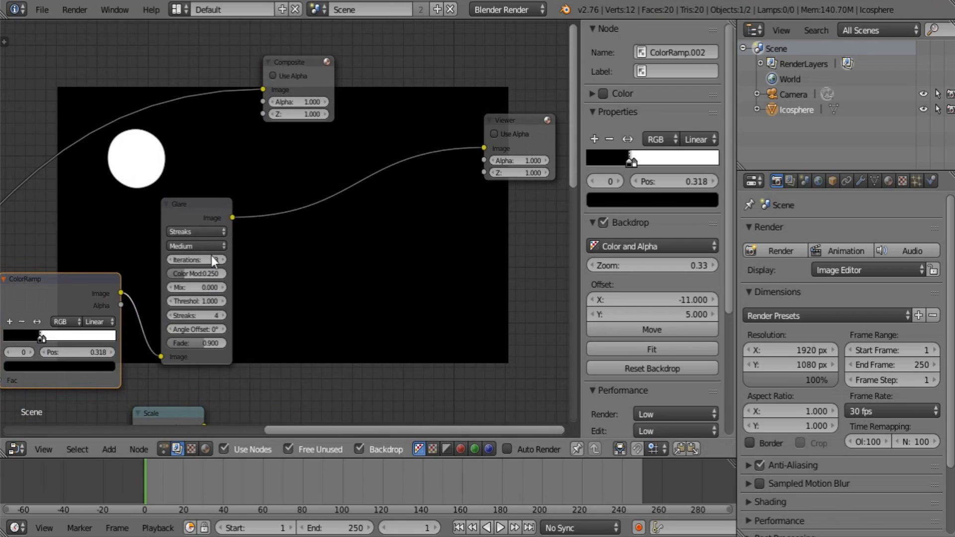
{"action": "left_click", "coordinate": [525, 118]}
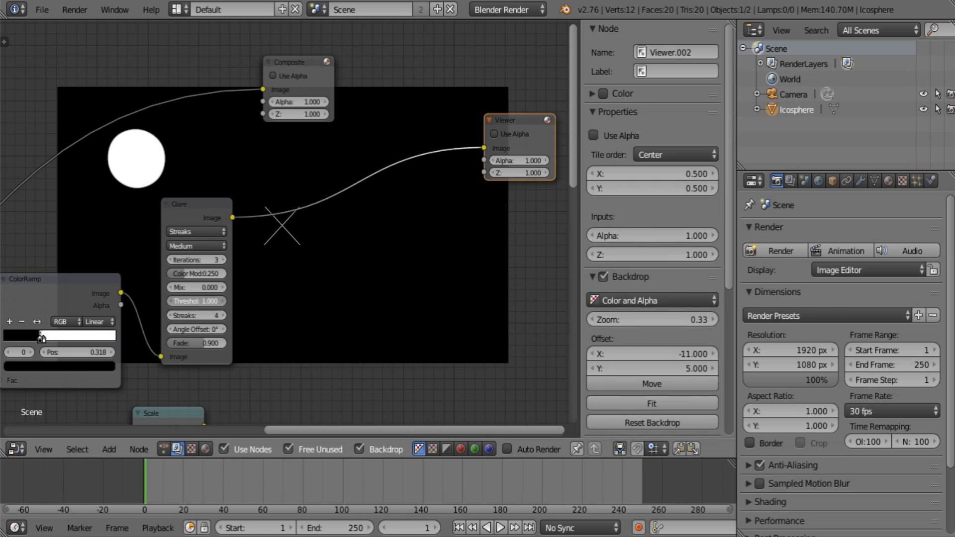
- Set the Streaks Glare's Mix to 1, Threshold to 0 and Iterations to 5
{"action": "left_click_drag", "start_coordinate": [197, 301], "coordinate": [227, 289]}
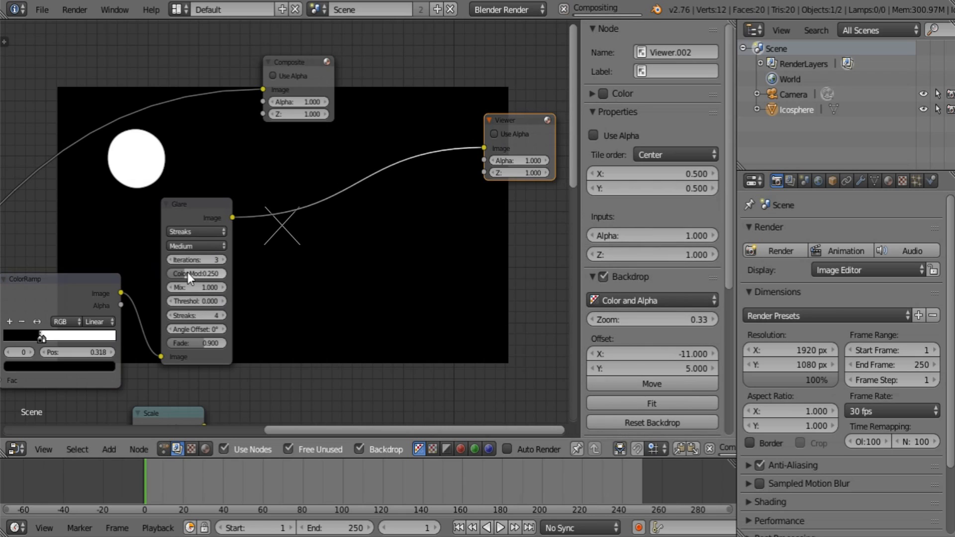
{"action": "left_click", "coordinate": [223, 261]}
{"action": "left_click", "coordinate": [223, 260]}
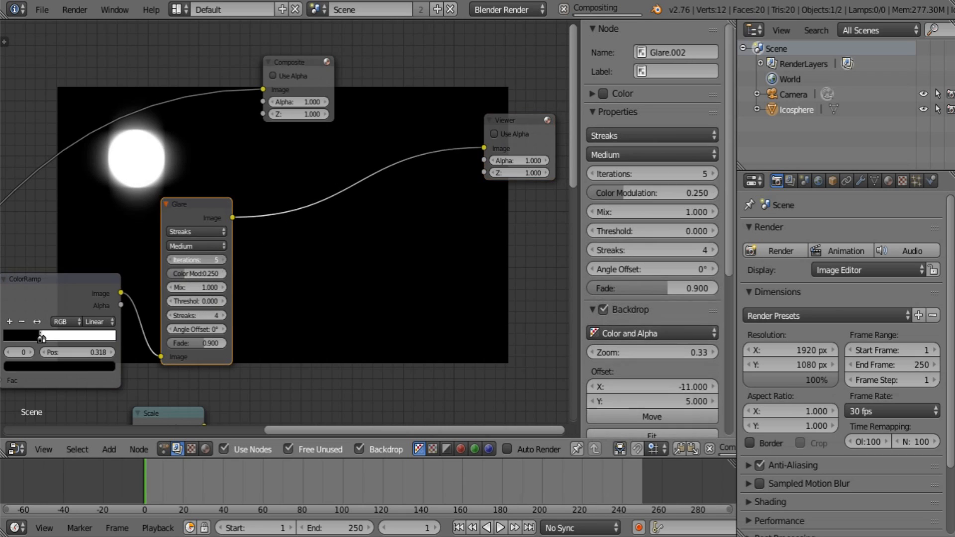
- Set the Glare to 6 streaks with a 15° angle offset and about 0.932 fade, and refresh its Viewer
{"action": "left_click_drag", "start_coordinate": [198, 346], "coordinate": [213, 343]}
{"action": "left_click", "coordinate": [222, 314]}
{"action": "left_click", "coordinate": [222, 315]}
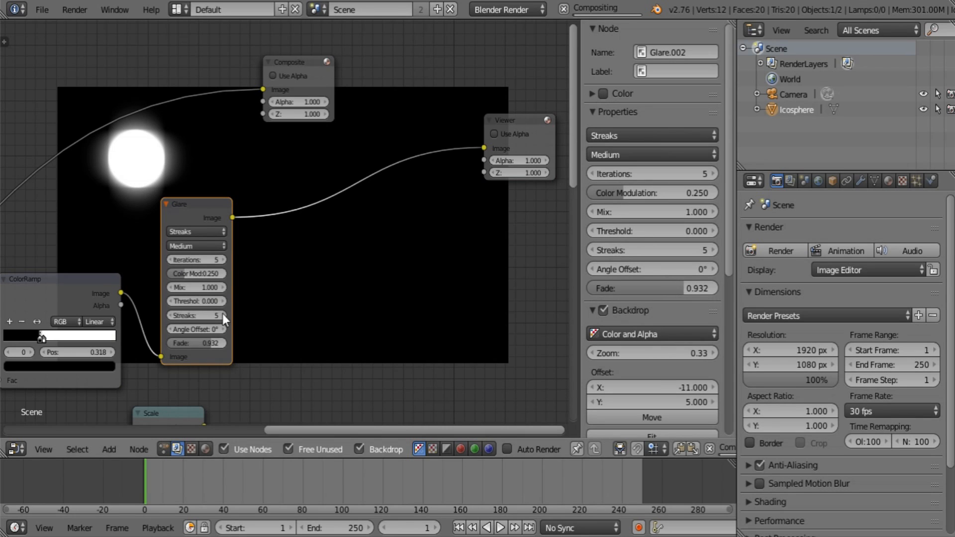
{"action": "left_click", "coordinate": [221, 315]}
{"action": "left_click", "coordinate": [175, 316]}
{"action": "left_click_drag", "start_coordinate": [180, 326], "coordinate": [189, 328]}
{"action": "left_click", "coordinate": [518, 119]}
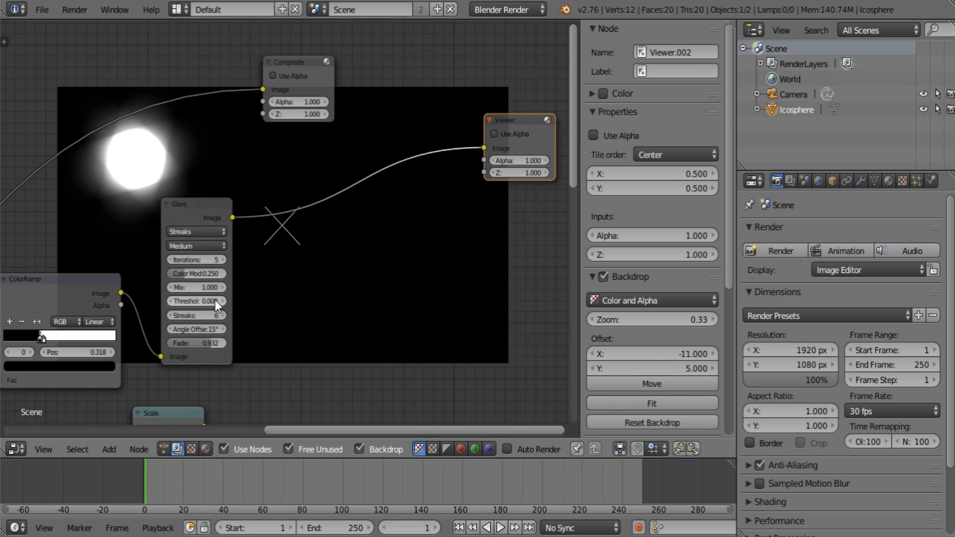
- Raise the Glare's Fade to about 0.961 and shift the connected ColorRamp's stops close together, with the white stop at about 0.345
{"action": "left_click_drag", "start_coordinate": [199, 343], "coordinate": [219, 343]}
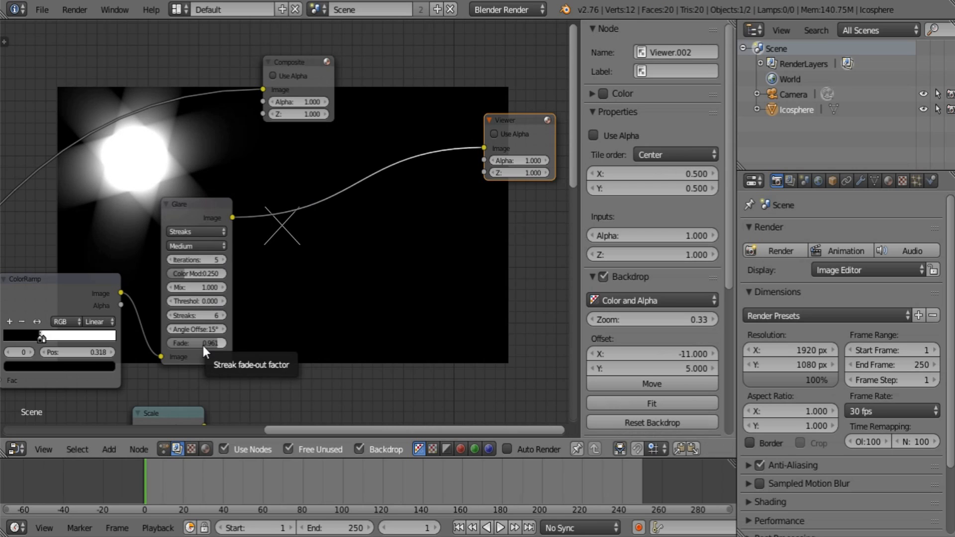
{"action": "left_click", "coordinate": [48, 337], "text": "ctrl"}
{"action": "left_click_drag", "start_coordinate": [41, 338], "coordinate": [45, 339]}
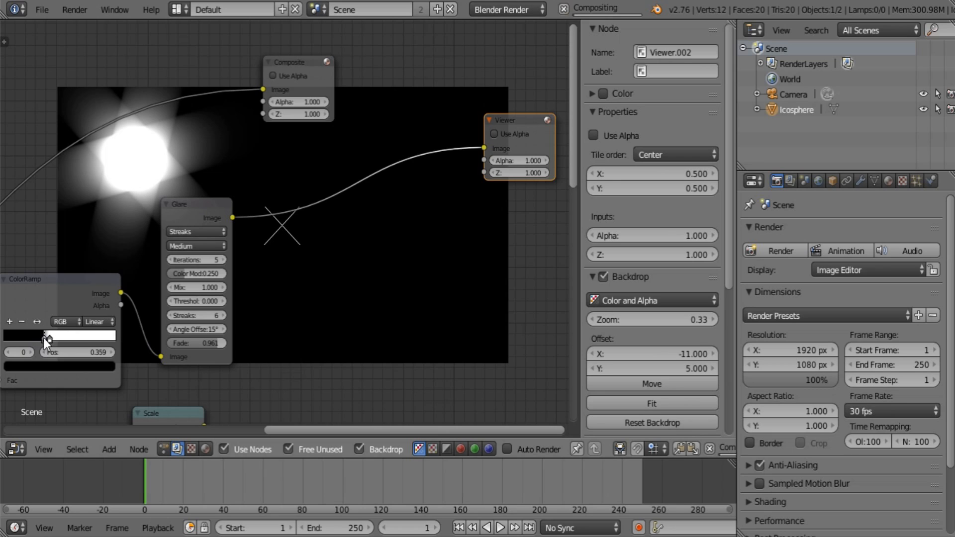
{"action": "left_click_drag", "start_coordinate": [45, 340], "coordinate": [41, 341]}
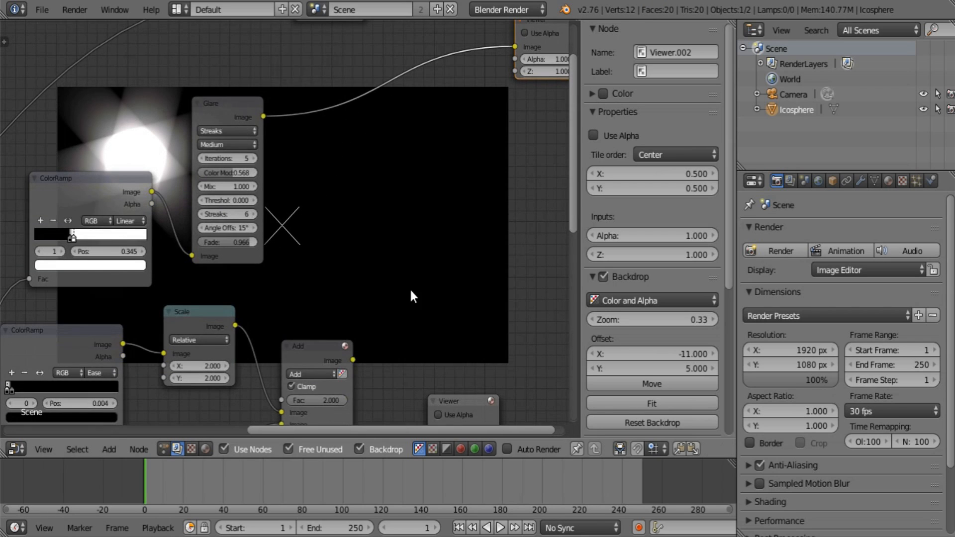
- Set the Streaks Glare's Color Modulation to about 0.441 and its Fade to 0.98
{"action": "middle_click_drag", "start_coordinate": [209, 249], "coordinate": [233, 310]}
{"action": "scroll", "coordinate": [234, 310], "scroll_direction": "up", "scroll_amount": 3}
{"action": "left_click_drag", "start_coordinate": [249, 234], "coordinate": [236, 235]}
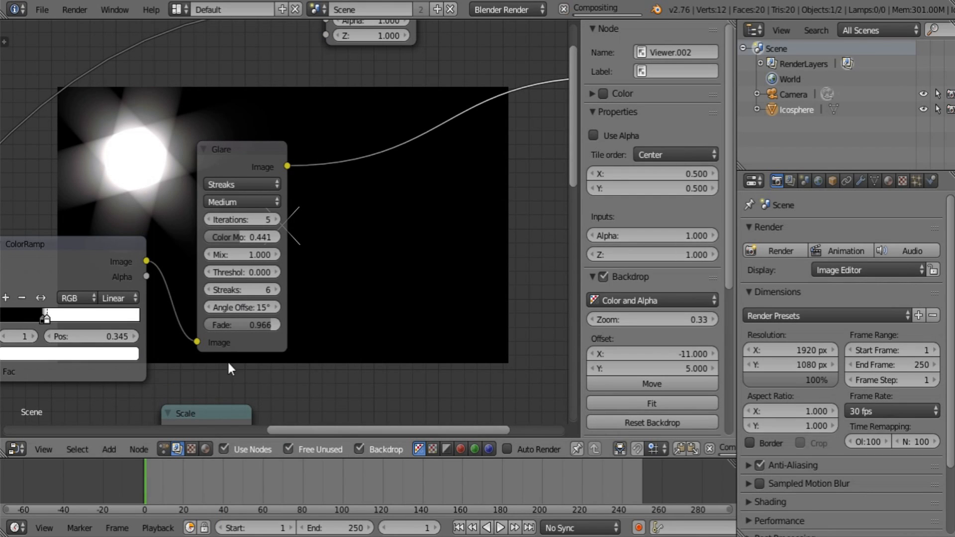
{"action": "left_click", "coordinate": [270, 325]}
{"action": "type", "text": "0.98"}
{"action": "key", "text": "Return"}
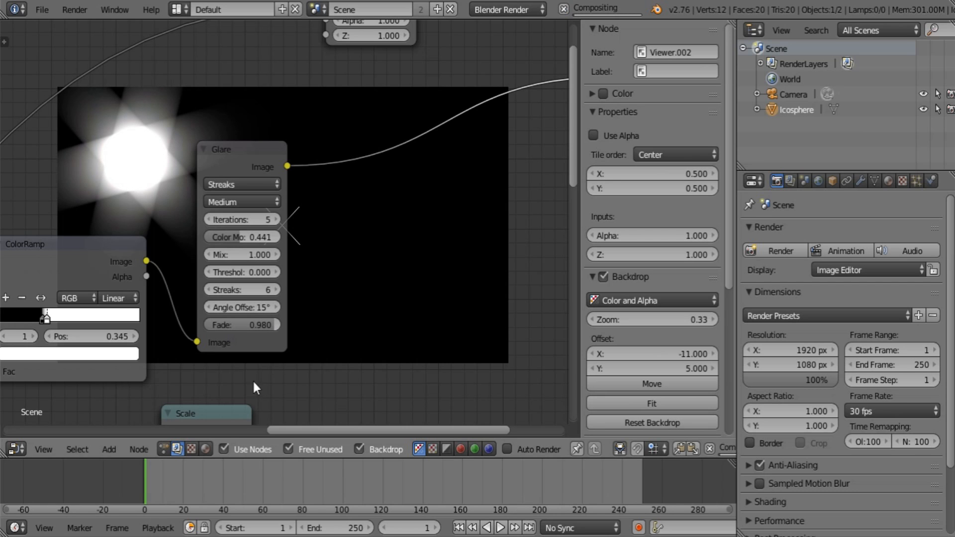
- Move the Composite node farther up to free space above the Streaks Glare
{"action": "middle_click_drag", "start_coordinate": [310, 344], "coordinate": [166, 281]}
{"action": "middle_click_drag", "start_coordinate": [114, 154], "coordinate": [201, 342]}
{"action": "scroll", "coordinate": [234, 283], "scroll_direction": "down", "scroll_amount": 2}
{"action": "left_click_drag", "start_coordinate": [308, 157], "coordinate": [263, 58]}
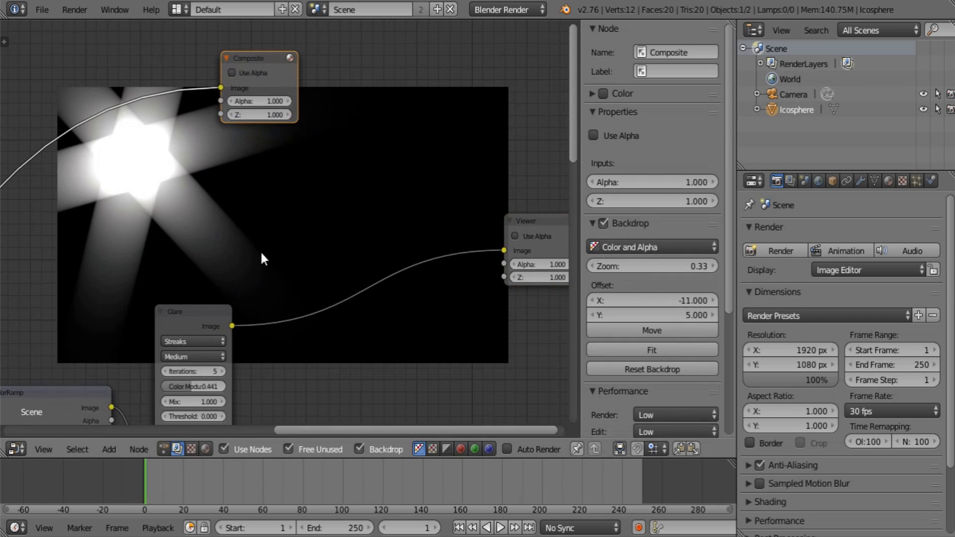
- Duplicate the Streaks Glare, place the copy above the original, and connect the ColorRamp's Image output to its Image input
{"action": "left_click", "coordinate": [193, 319]}
{"action": "middle_click_drag", "start_coordinate": [196, 366], "coordinate": [196, 306]}
{"action": "key", "text": "shift+d"}
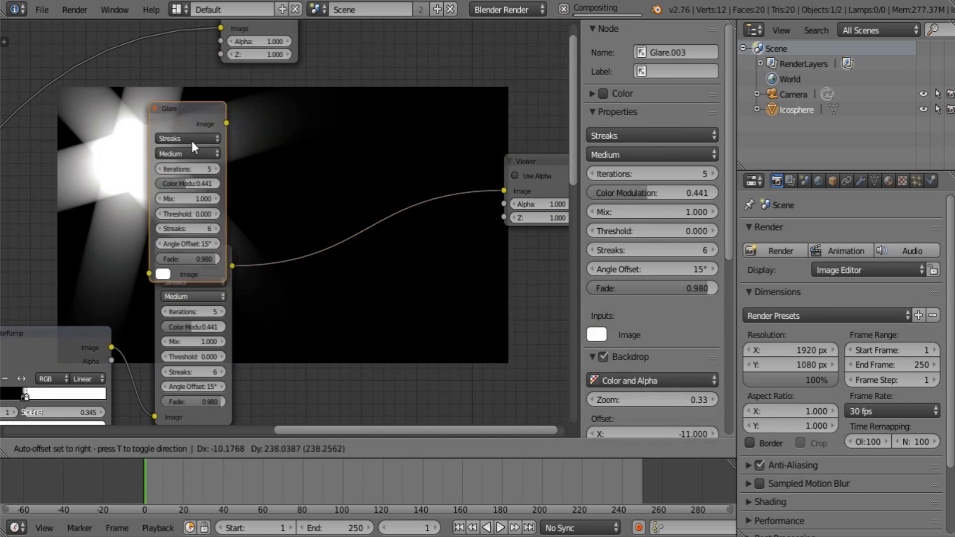
{"action": "left_click", "coordinate": [192, 122]}
{"action": "left_click_drag", "start_coordinate": [111, 347], "coordinate": [149, 250]}
{"action": "middle_click_drag", "start_coordinate": [231, 269], "coordinate": [180, 446]}
{"action": "left_click_drag", "start_coordinate": [207, 183], "coordinate": [129, 63]}
{"action": "left_click_drag", "start_coordinate": [130, 260], "coordinate": [137, 219]}
{"action": "middle_click_drag", "start_coordinate": [202, 326], "coordinate": [205, 231]}
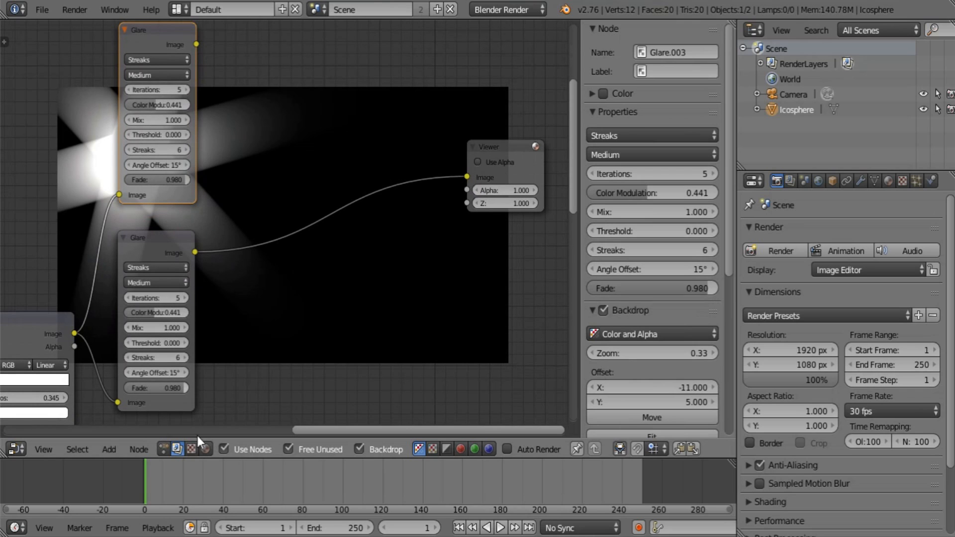
- Set the duplicated Glare to 12 streaks with an angle offset of 27.9°
{"action": "middle_click_drag", "start_coordinate": [180, 194], "coordinate": [217, 291]}
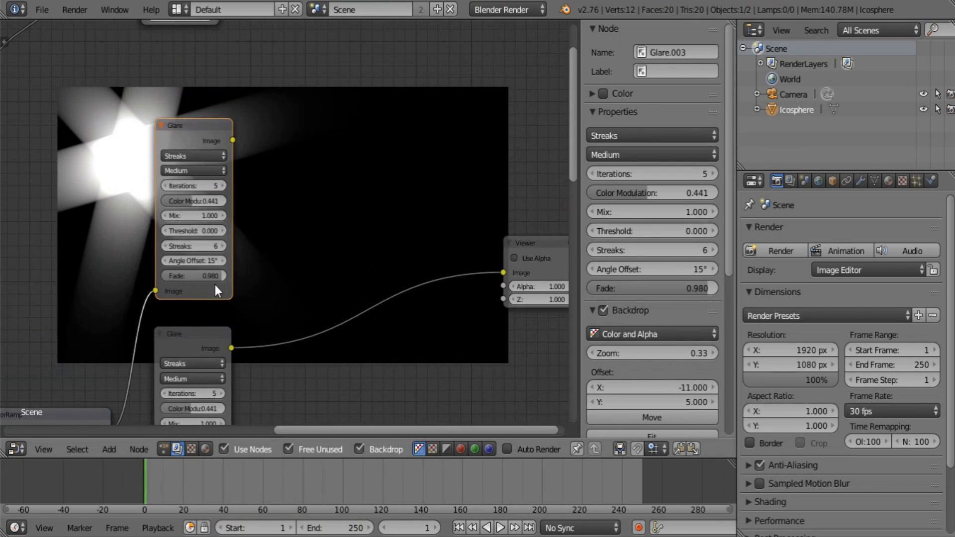
{"action": "left_click", "coordinate": [209, 252]}
{"action": "left_click", "coordinate": [209, 252]}
{"action": "left_click", "coordinate": [209, 252]}
{"action": "left_click", "coordinate": [209, 252]}
{"action": "left_click", "coordinate": [209, 251]}
{"action": "left_click", "coordinate": [209, 252]}
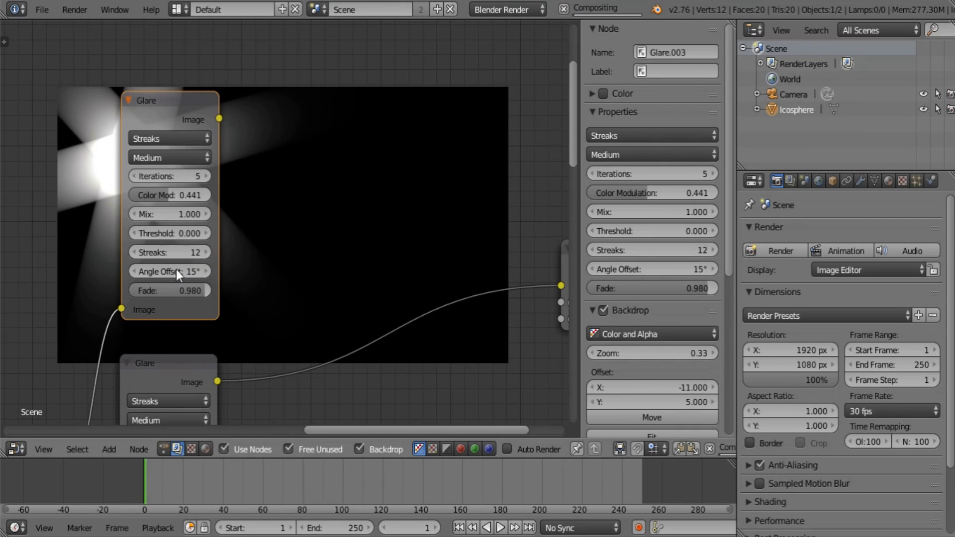
{"action": "left_click", "coordinate": [176, 271]}
{"action": "type", "text": "27"}
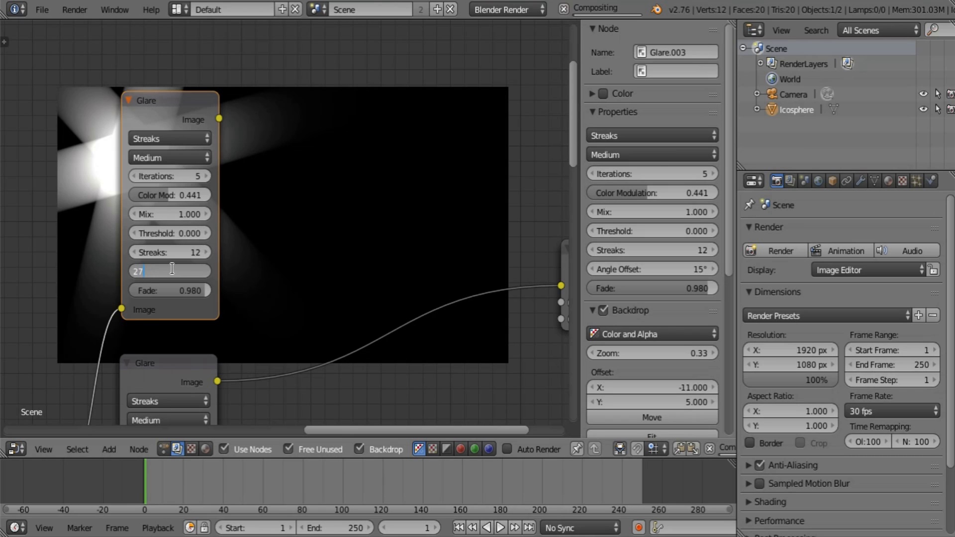
{"action": "type", "text": ".9"}
{"action": "key", "text": "Return"}
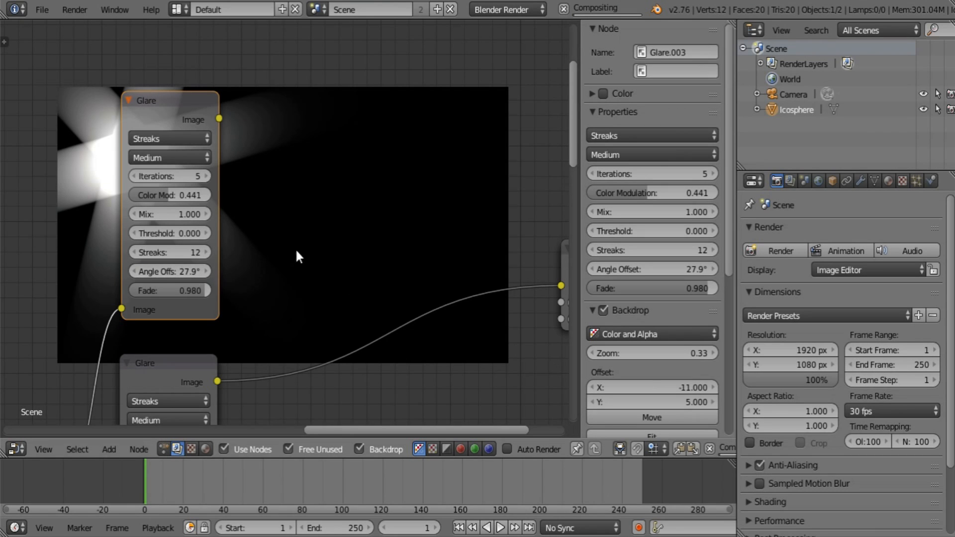
- Insert a Mix node before the Viewer to combine both Streaks Glares, set it to Add with Clamp enabled, and refresh the Viewer
{"action": "middle_click_drag", "start_coordinate": [260, 151], "coordinate": [176, 141]}
{"action": "key", "text": "shift+a"}
{"action": "mouse_move", "coordinate": [288, 176]}
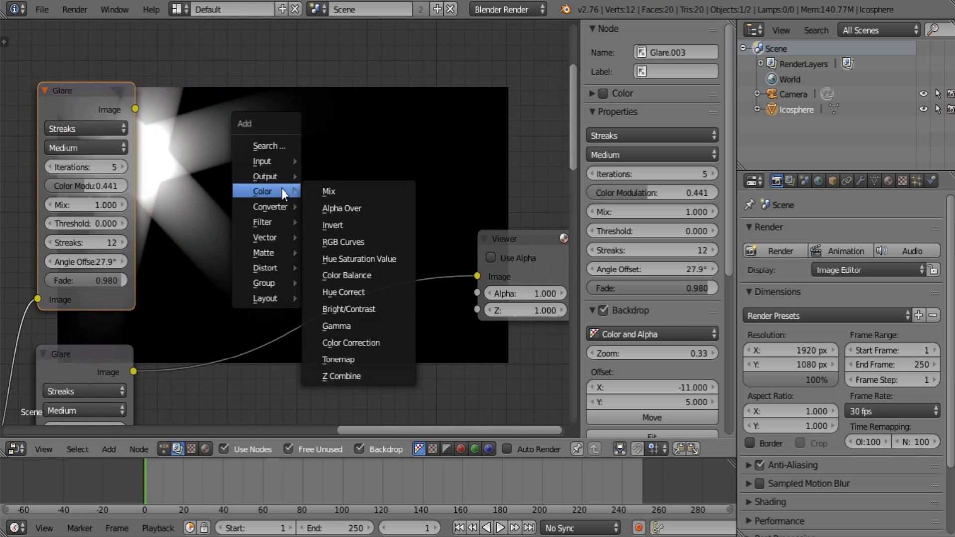
{"action": "left_click", "coordinate": [332, 195]}
{"action": "left_click", "coordinate": [318, 208]}
{"action": "left_click_drag", "start_coordinate": [135, 109], "coordinate": [328, 322]}
{"action": "left_click", "coordinate": [366, 254]}
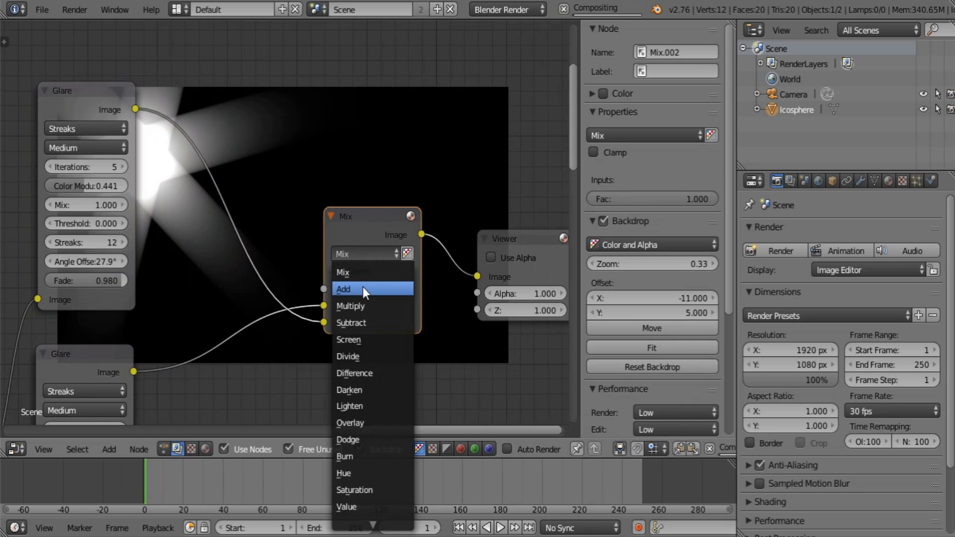
{"action": "left_click", "coordinate": [360, 291]}
{"action": "left_click", "coordinate": [340, 270]}
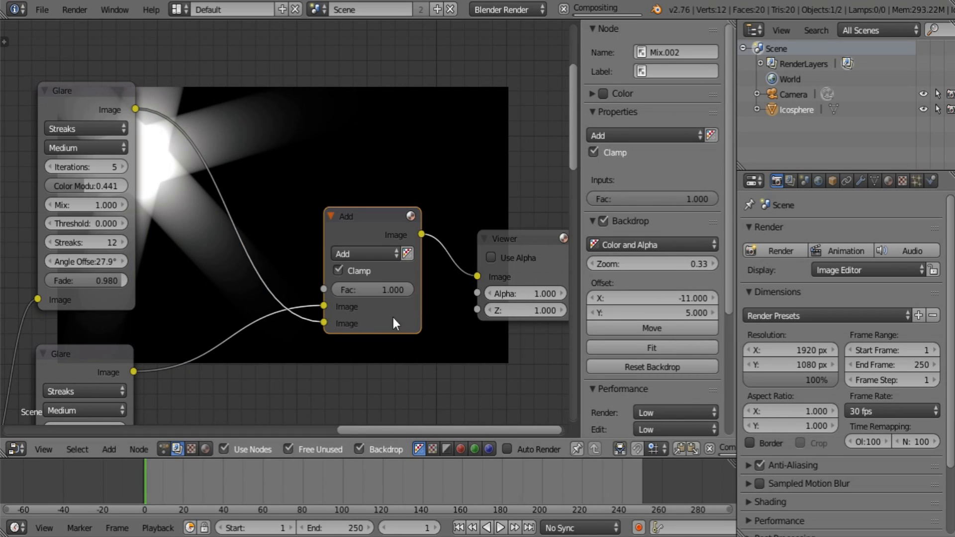
{"action": "left_click", "coordinate": [508, 238]}
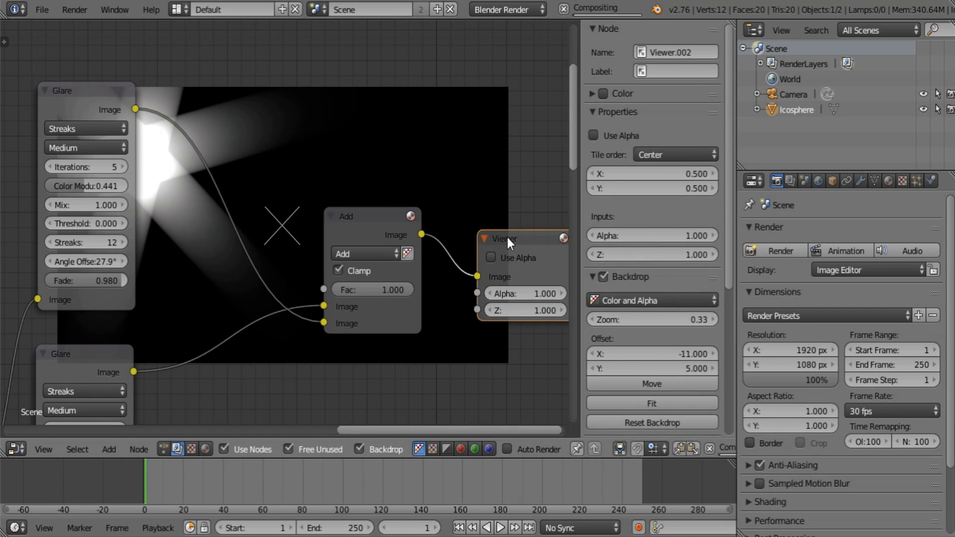
- Set the 12-streak Glare's Color Modulation to 0.686
{"action": "left_click", "coordinate": [85, 186]}
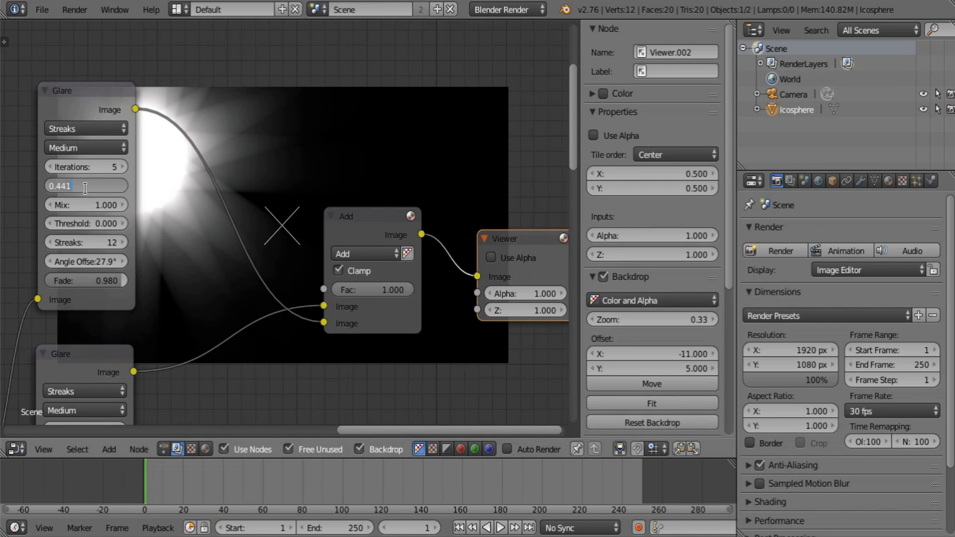
{"action": "key", "text": "BackSpace"}
{"action": "key", "text": "BackSpace"}
{"action": "key", "text": "BackSpace"}
{"action": "key", "text": "BackSpace"}
{"action": "key", "text": "BackSpace"}
{"action": "type", "text": "0.686"}
{"action": "key", "text": "Return"}
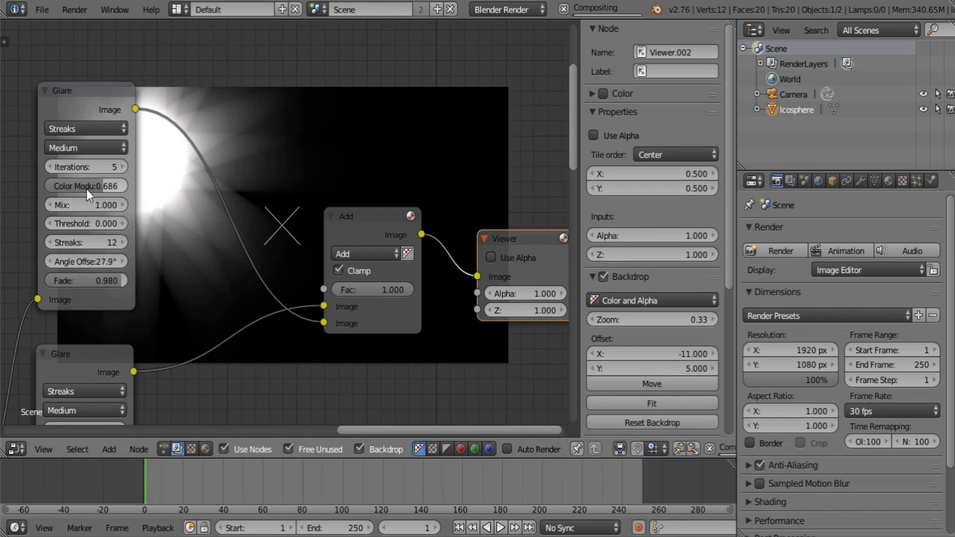
- Move the Viewer and the streaks' Add node upward to make room in the node layout
{"action": "middle_click_drag", "start_coordinate": [142, 184], "coordinate": [11, 194]}
{"action": "scroll", "coordinate": [250, 219], "scroll_direction": "down", "scroll_amount": 2}
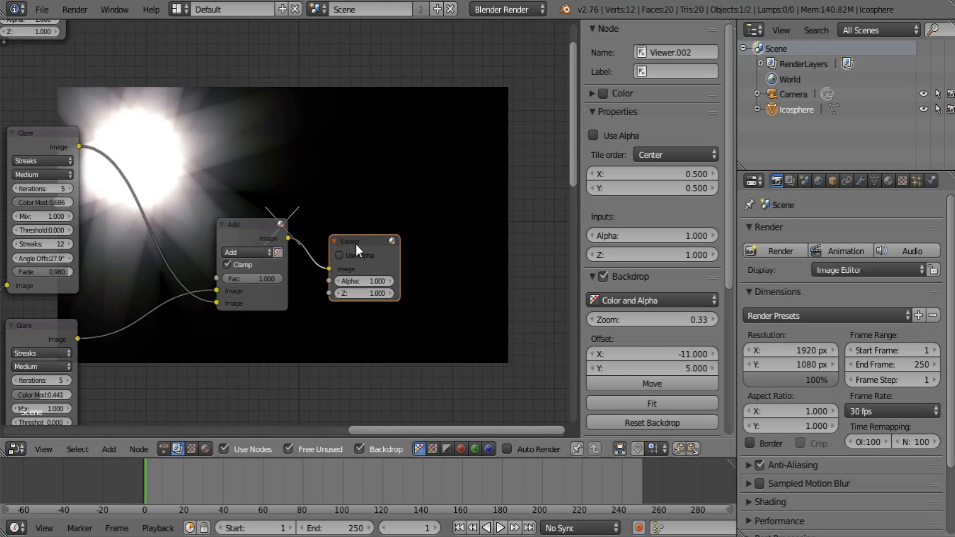
{"action": "left_click_drag", "start_coordinate": [356, 243], "coordinate": [475, 142]}
{"action": "left_click_drag", "start_coordinate": [263, 222], "coordinate": [208, 157]}
- Duplicate the 6-streak Glare, change the copy to Ghosts, connect the ColorRamp's Image output to it, and place it in free space
{"action": "middle_click_drag", "start_coordinate": [249, 183], "coordinate": [292, 67]}
{"action": "scroll", "coordinate": [195, 184], "scroll_direction": "down", "scroll_amount": 1}
{"action": "middle_click_drag", "start_coordinate": [193, 260], "coordinate": [211, 207]}
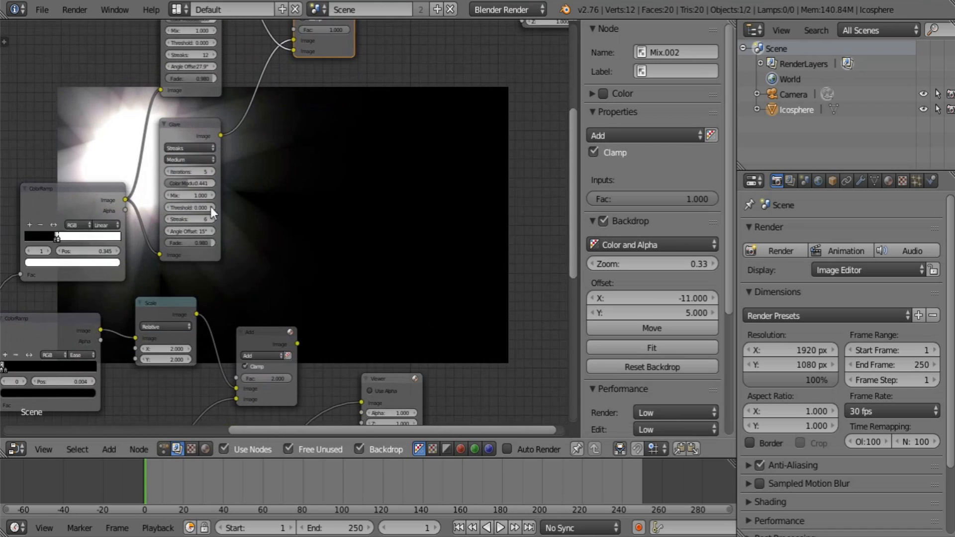
{"action": "left_click_drag", "start_coordinate": [183, 133], "coordinate": [187, 112]}
{"action": "key", "text": "shift+d"}
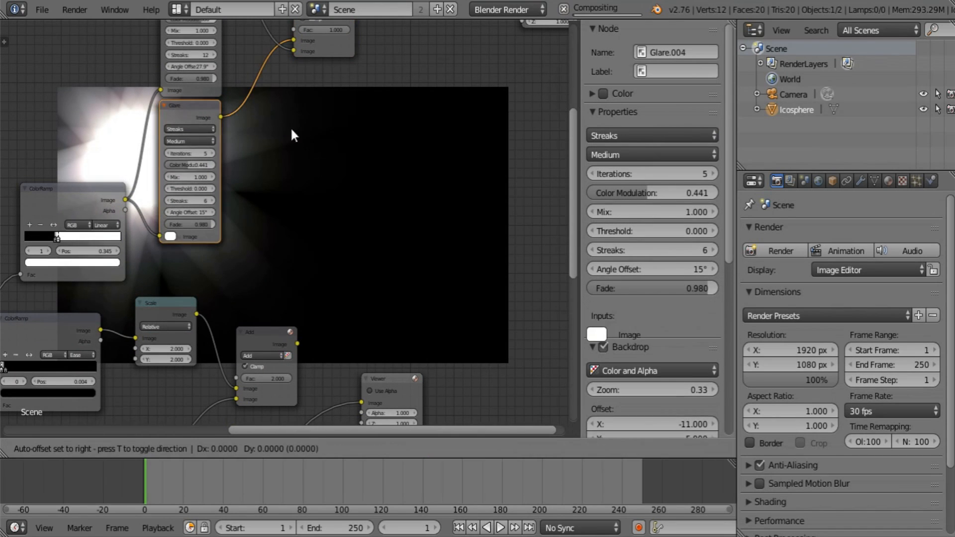
{"action": "left_click", "coordinate": [338, 169]}
{"action": "left_click", "coordinate": [325, 169]}
{"action": "left_click", "coordinate": [321, 160]}
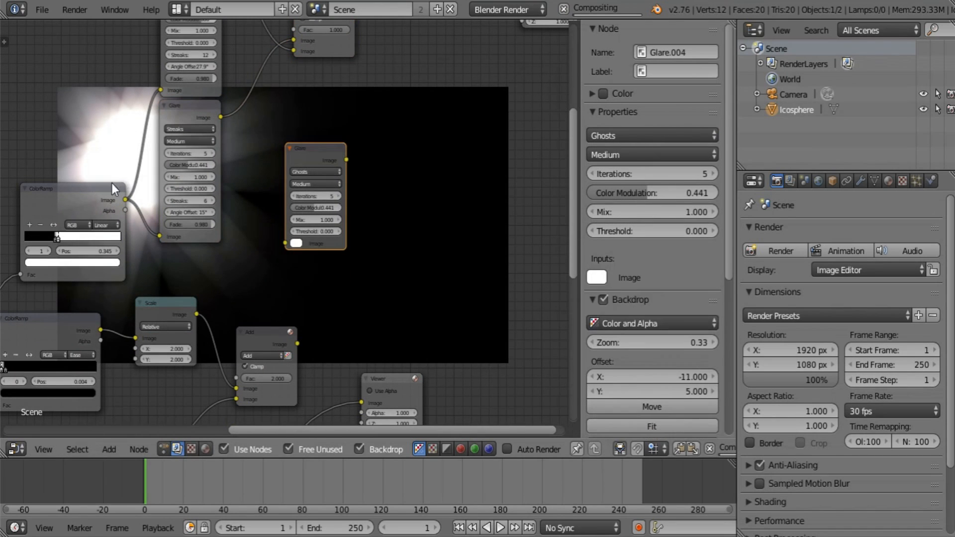
{"action": "left_click_drag", "start_coordinate": [125, 199], "coordinate": [285, 243]}
{"action": "left_click_drag", "start_coordinate": [304, 149], "coordinate": [411, 130]}
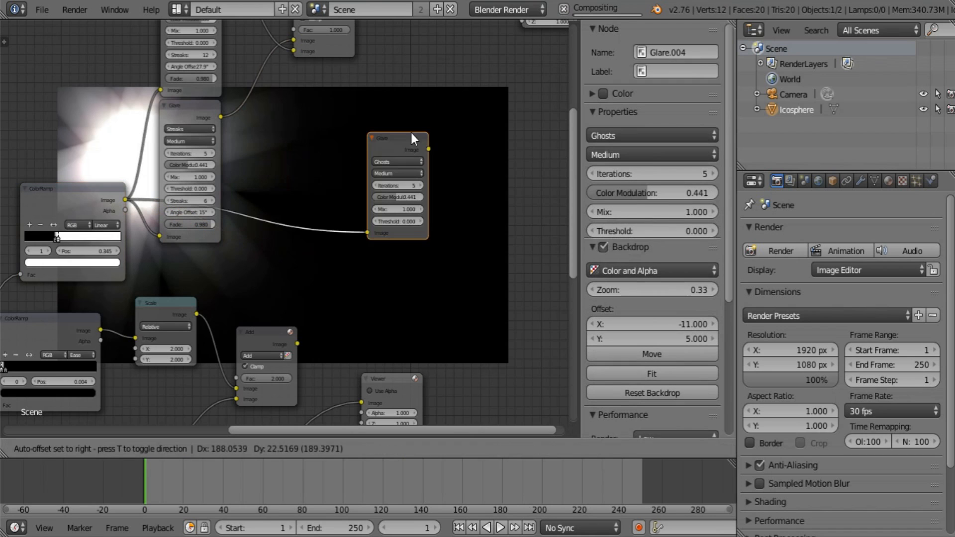
- Duplicate the streaks' ColorRamp, insert the copy before the new Ghosts Glare, and connect the Blur node's output to its Fac input
{"action": "left_click", "coordinate": [59, 207]}
{"action": "key", "text": "shift+d"}
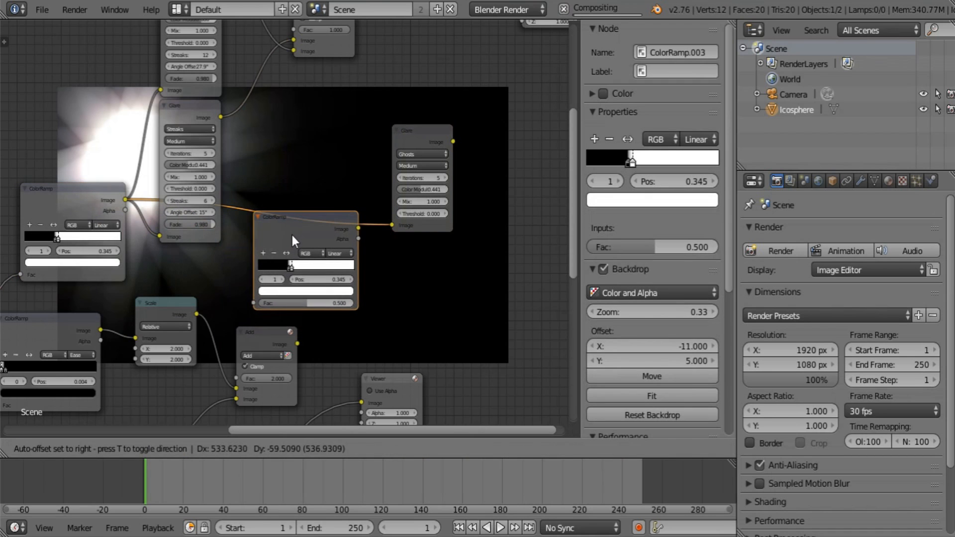
{"action": "left_click", "coordinate": [291, 233]}
{"action": "middle_click_drag", "start_coordinate": [239, 293], "coordinate": [305, 210]}
{"action": "scroll", "coordinate": [305, 210], "scroll_direction": "down", "scroll_amount": 3}
{"action": "middle_click_drag", "start_coordinate": [239, 227], "coordinate": [299, 139]}
{"action": "scroll", "coordinate": [254, 185], "scroll_direction": "down", "scroll_amount": 3}
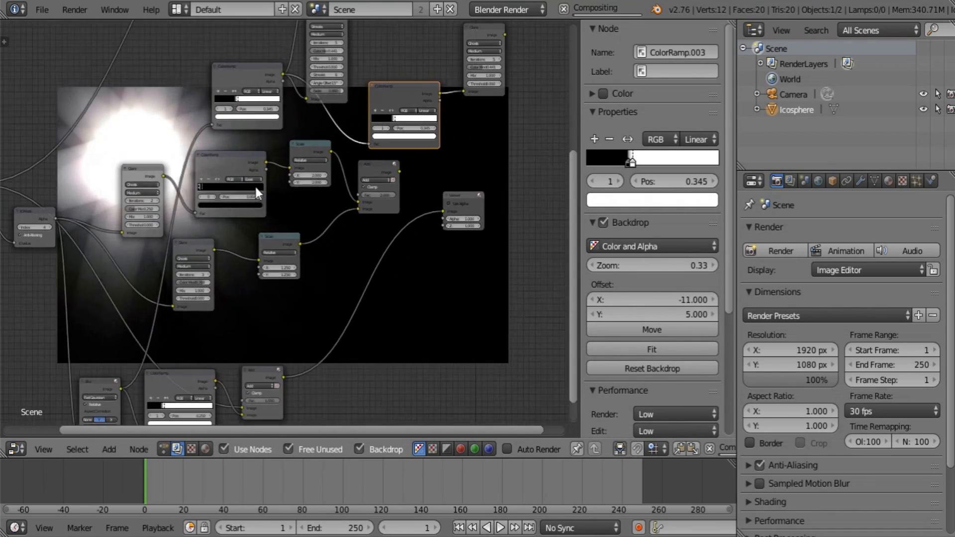
{"action": "left_click_drag", "start_coordinate": [131, 377], "coordinate": [364, 149]}
{"action": "middle_click_drag", "start_coordinate": [386, 158], "coordinate": [230, 298]}
{"action": "scroll", "coordinate": [227, 301], "scroll_direction": "up", "scroll_amount": 9}
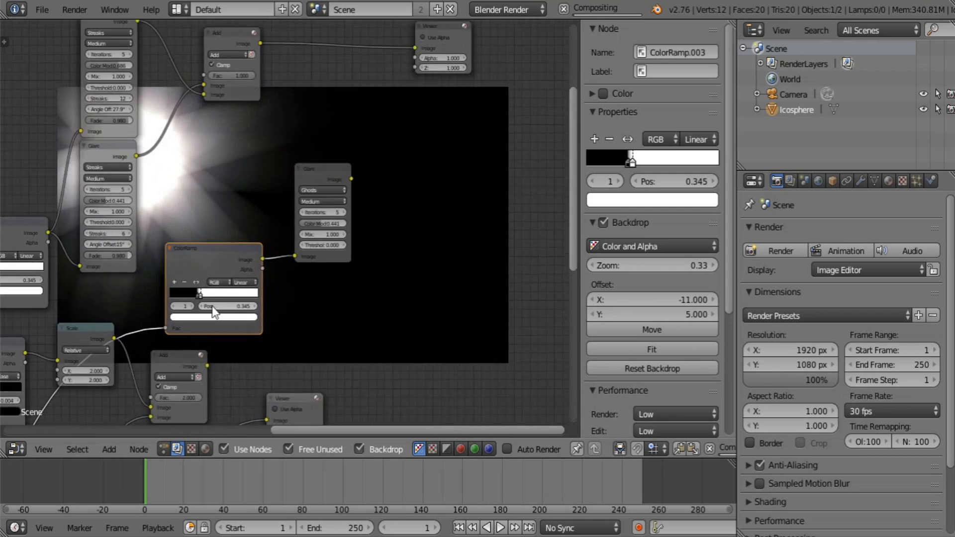
- Add a Viewer node beside the new Ghosts Glare and connect the duplicated ColorRamp's Image output to it
{"action": "middle_click_drag", "start_coordinate": [416, 182], "coordinate": [291, 219]}
{"action": "key", "text": "shift+a"}
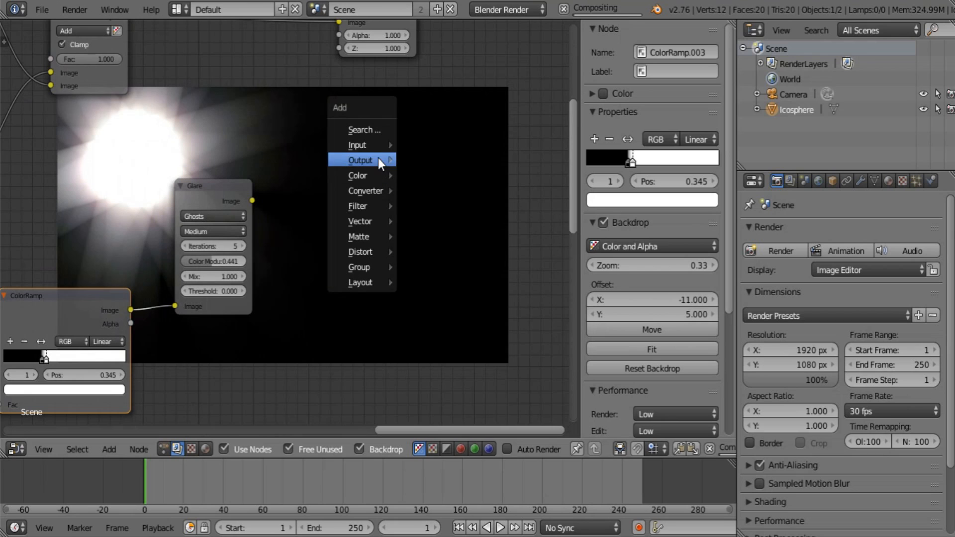
{"action": "left_click", "coordinate": [429, 178]}
{"action": "left_click", "coordinate": [360, 263]}
{"action": "left_click_drag", "start_coordinate": [130, 309], "coordinate": [360, 299]}
{"action": "left_click", "coordinate": [377, 283]}
- Move the duplicated ColorRamp's white and black stops close together, with the black stop at about 0.832
{"action": "middle_click_drag", "start_coordinate": [161, 320], "coordinate": [237, 277]}
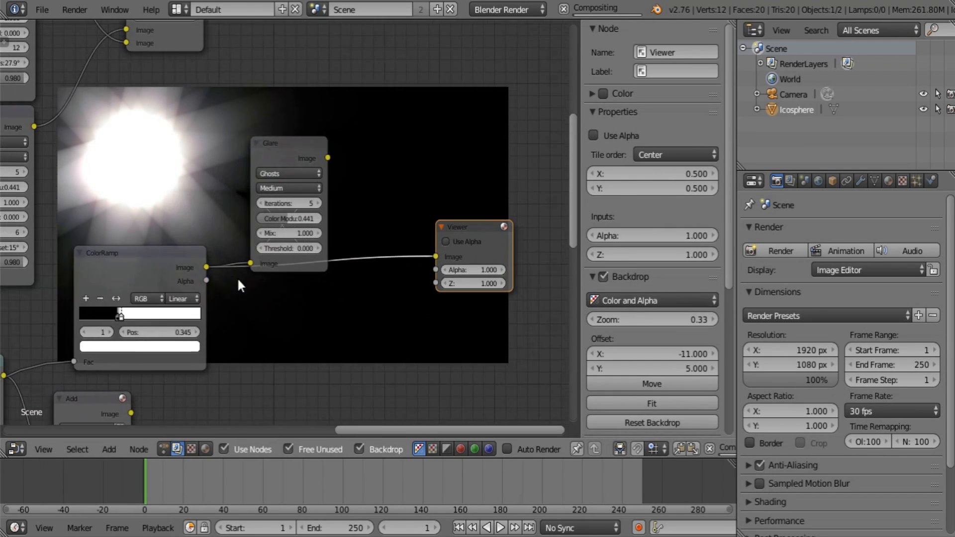
{"action": "left_click_drag", "start_coordinate": [124, 316], "coordinate": [177, 318]}
{"action": "left_click_drag", "start_coordinate": [116, 316], "coordinate": [178, 316]}
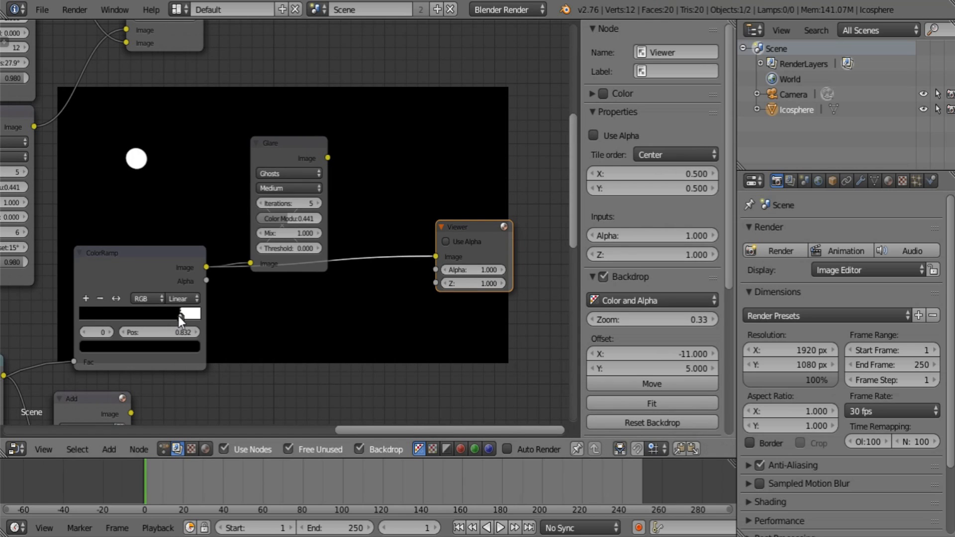
- Connect the new Ghosts Glare's Image output to the new Viewer to preview the ghosts
{"action": "middle_click_drag", "start_coordinate": [330, 157], "coordinate": [253, 204]}
{"action": "left_click_drag", "start_coordinate": [252, 205], "coordinate": [358, 303]}
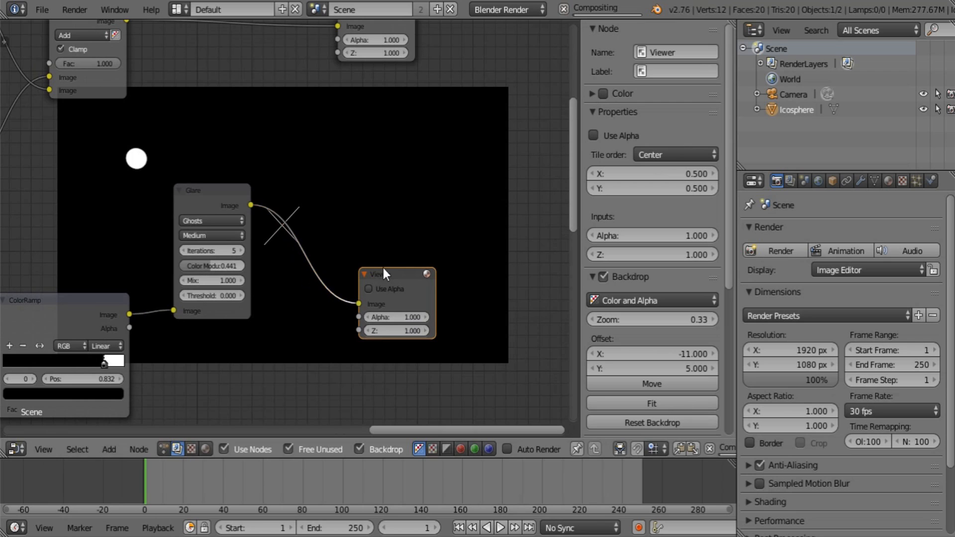
{"action": "middle_click_drag", "start_coordinate": [273, 247], "coordinate": [243, 329]}
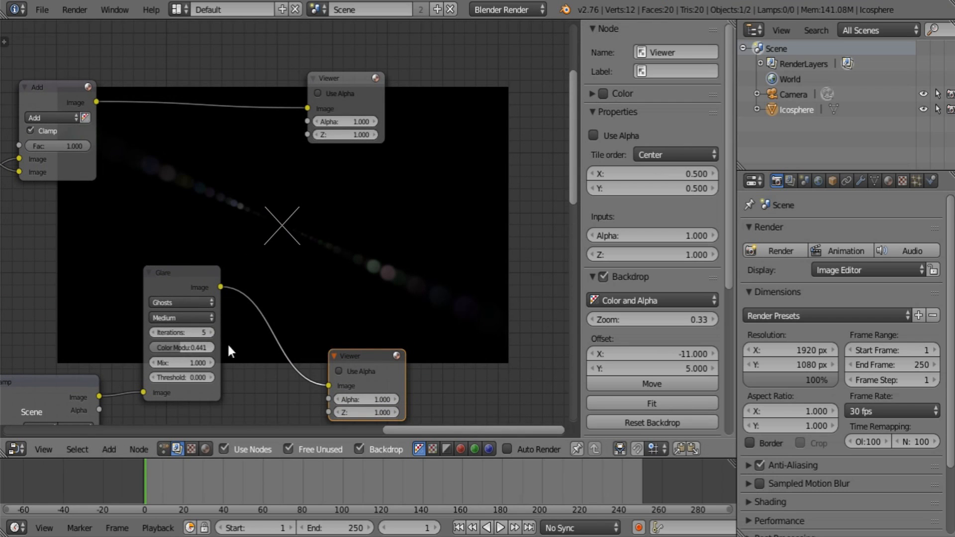
- Move the black stop of the ColorRamp feeding the Ghosts Glare to 0.877
{"action": "middle_click_drag", "start_coordinate": [229, 346], "coordinate": [303, 239]}
{"action": "mouse_move", "coordinate": [145, 340]}
{"action": "left_mouse_down"}
{"action": "mouse_move", "coordinate": [160, 337]}
{"action": "mouse_move", "coordinate": [151, 338]}
{"action": "left_mouse_up"}
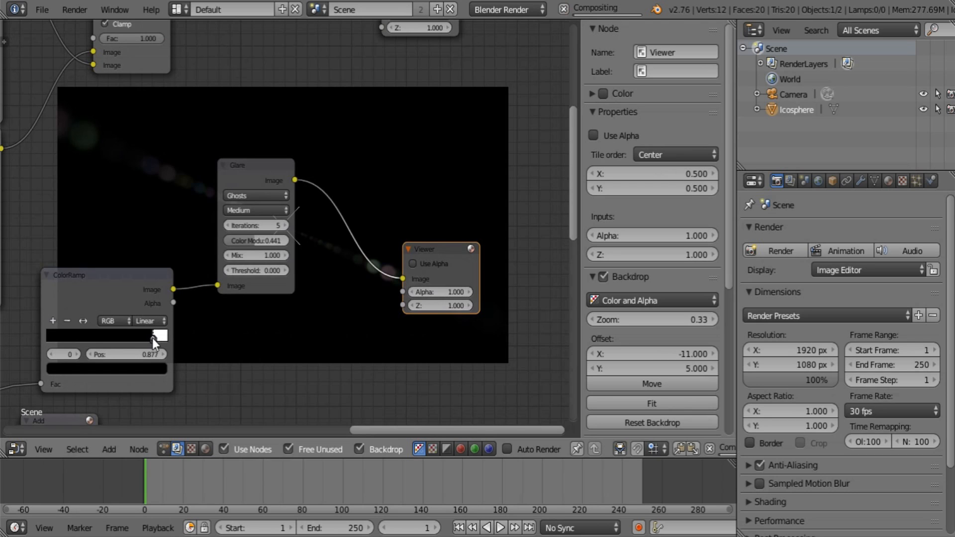
{"action": "middle_click_drag", "start_coordinate": [303, 250], "coordinate": [209, 340]}
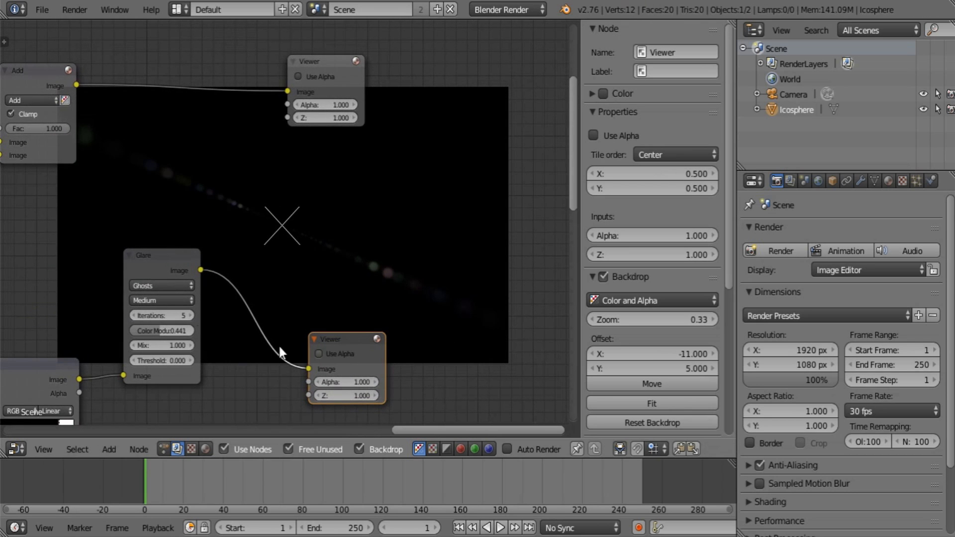
- Insert a Mix node set to Add between the Ghosts Glare and its Viewer, feeding the Glare's Image output into both Image inputs
{"action": "left_click", "coordinate": [190, 313]}
{"action": "left_click_drag", "start_coordinate": [339, 335], "coordinate": [354, 220]}
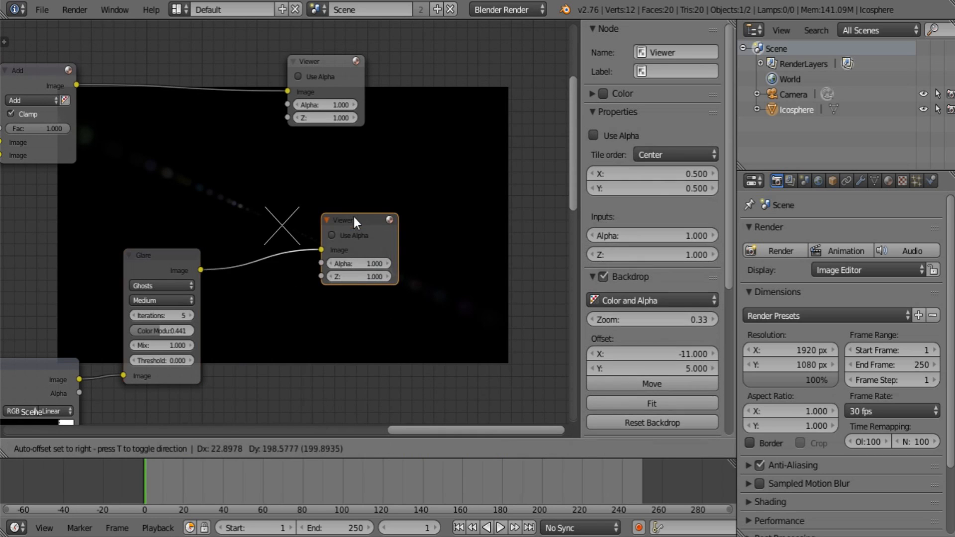
{"action": "key", "text": "shift+a"}
{"action": "mouse_move", "coordinate": [219, 216]}
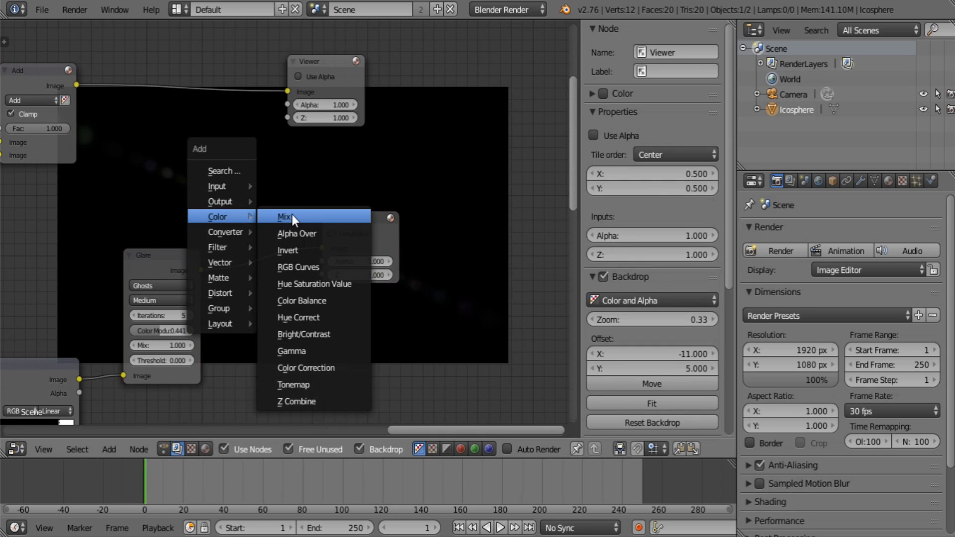
{"action": "left_click", "coordinate": [293, 216]}
{"action": "left_click", "coordinate": [271, 241]}
{"action": "left_click", "coordinate": [276, 246]}
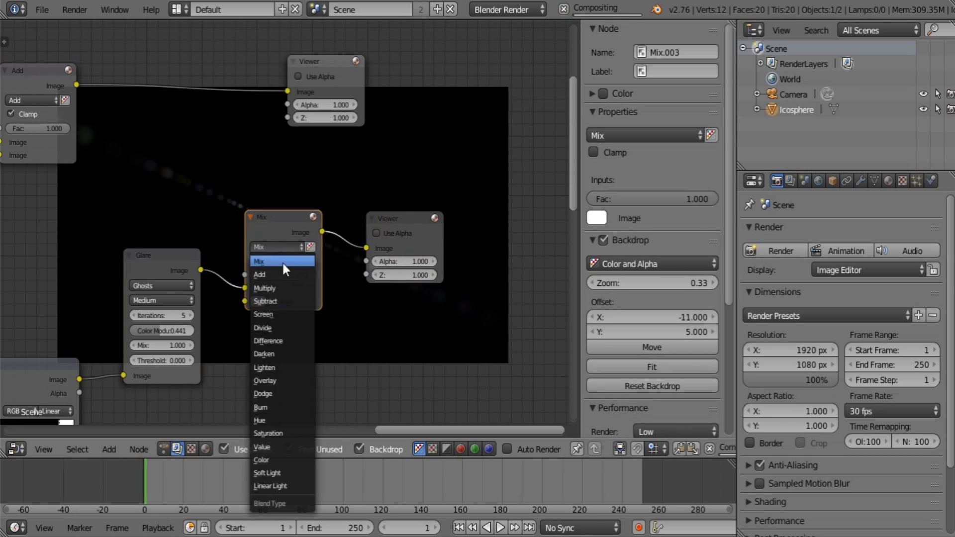
{"action": "left_click", "coordinate": [276, 274]}
{"action": "left_click_drag", "start_coordinate": [201, 270], "coordinate": [270, 282]}
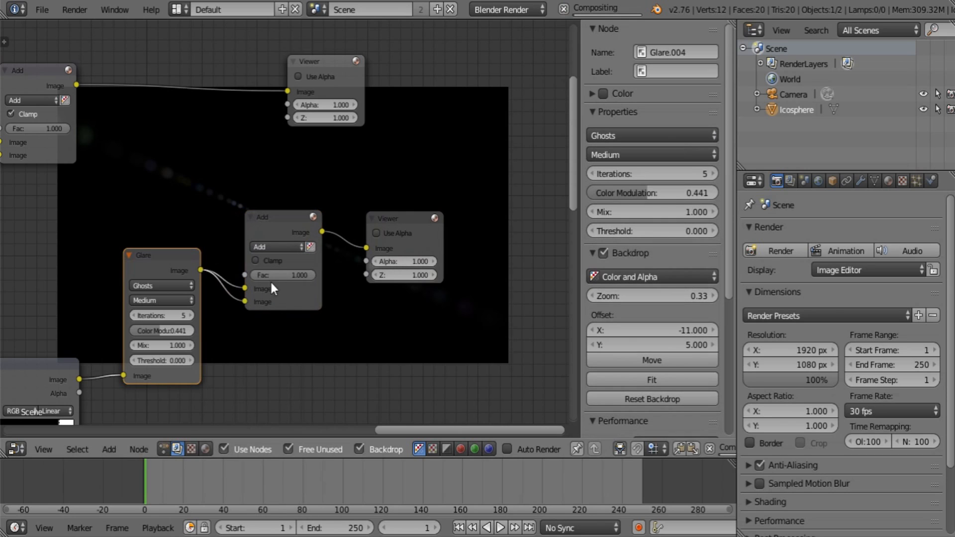
- Move the Viewer farther away, enable Clamp on the new Add node, and place a duplicate of that node beside it
{"action": "left_click_drag", "start_coordinate": [428, 227], "coordinate": [542, 181]}
{"action": "middle_click_drag", "start_coordinate": [319, 276], "coordinate": [279, 203]}
{"action": "left_click", "coordinate": [231, 288]}
{"action": "left_click", "coordinate": [221, 251]}
{"action": "key", "text": "shift+d"}
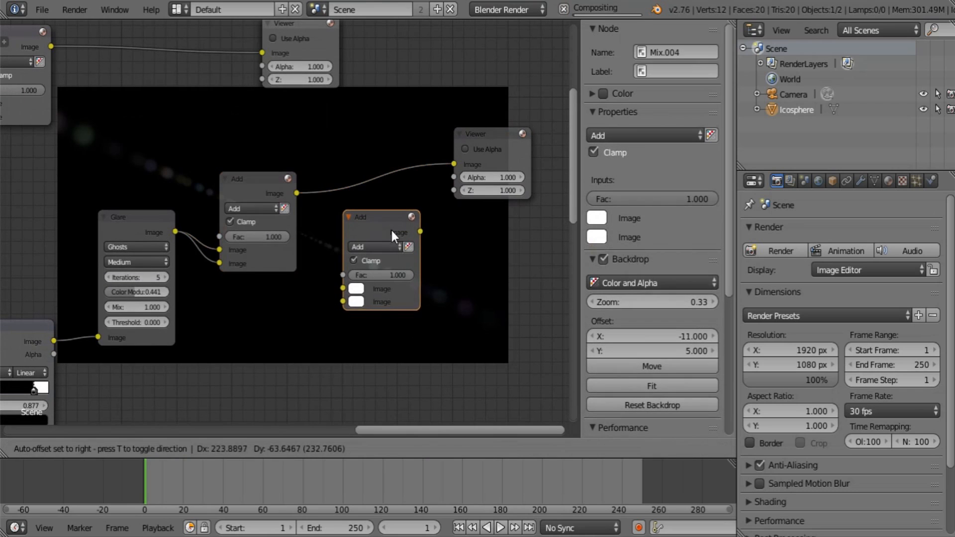
{"action": "left_click", "coordinate": [392, 230]}
- Add a Scale node below the ghosts' first Add node, feed it from that node's output, and set X and Y to 2
{"action": "key", "text": "shift+a"}
{"action": "mouse_move", "coordinate": [309, 350]}
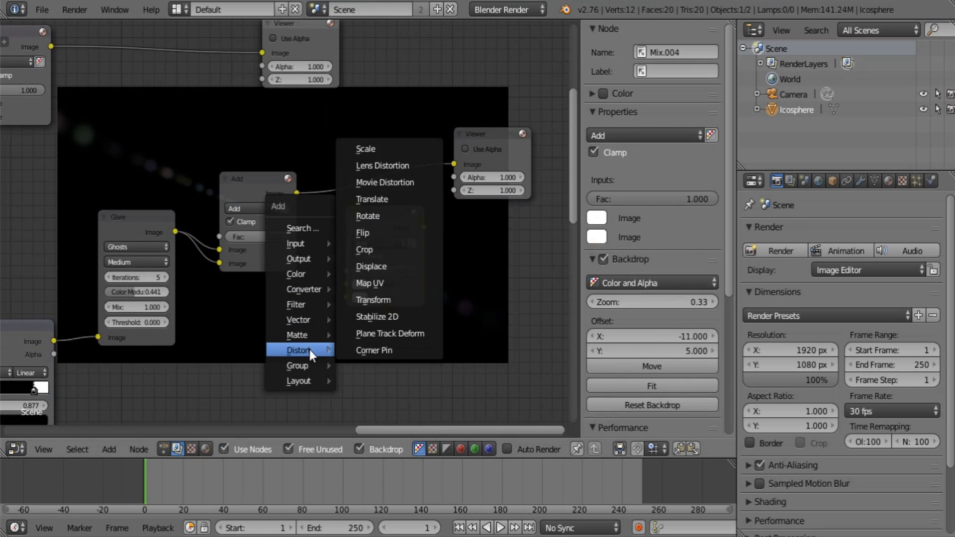
{"action": "left_click", "coordinate": [402, 145]}
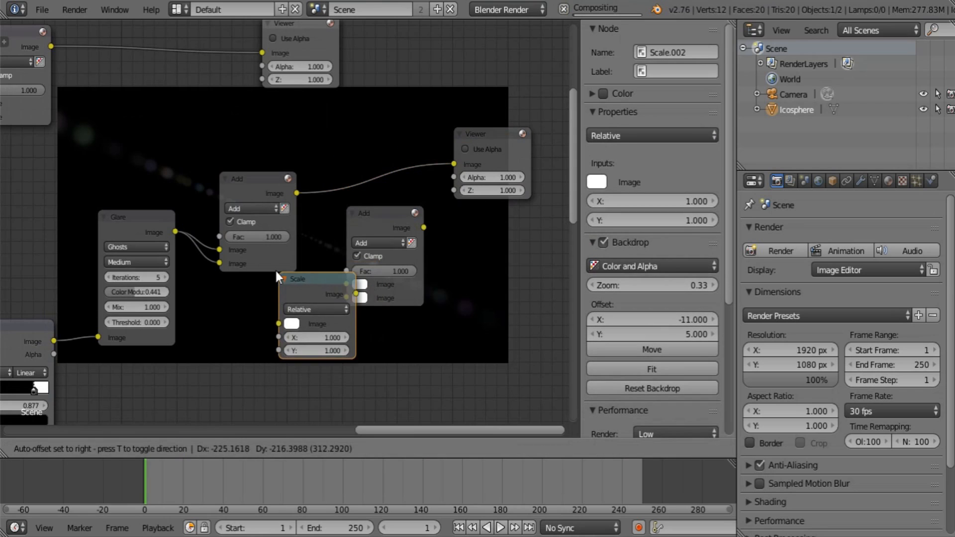
{"action": "left_click", "coordinate": [250, 276]}
{"action": "left_click_drag", "start_coordinate": [296, 193], "coordinate": [255, 330]}
{"action": "left_click", "coordinate": [292, 343]}
{"action": "type", "text": "2"}
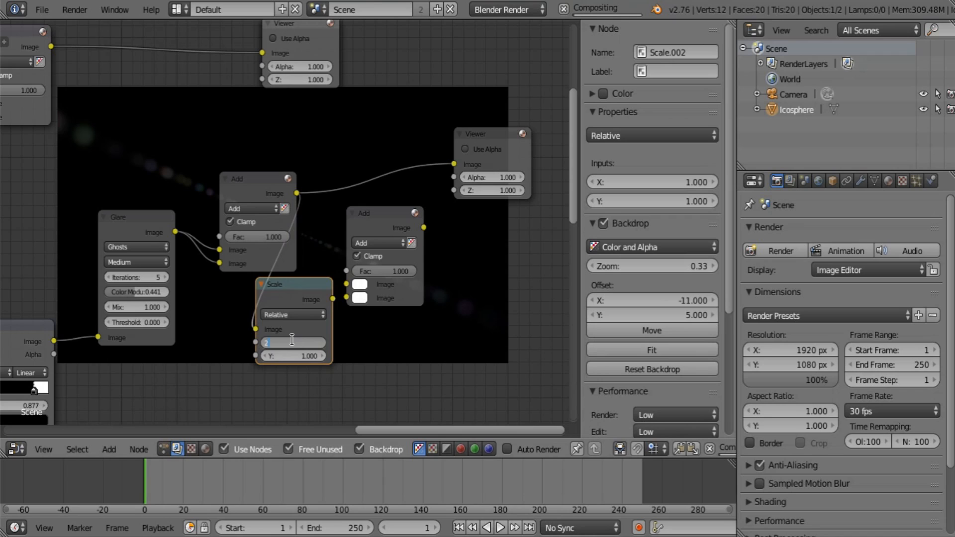
{"action": "key", "text": "Return"}
- Connect the first Add and Scale outputs to the duplicated Add's Image inputs, link it to the Viewer, and space the nodes apart
{"action": "left_click_drag", "start_coordinate": [298, 193], "coordinate": [350, 298]}
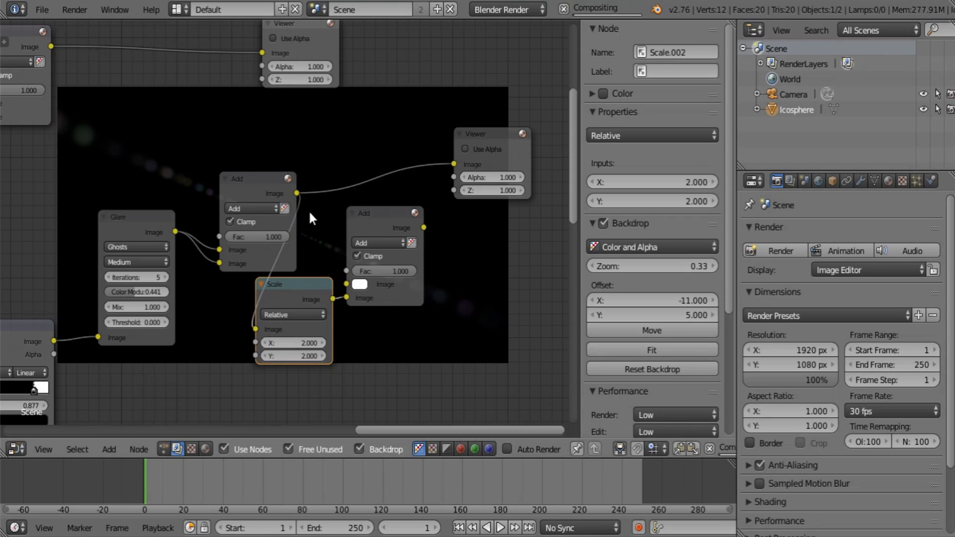
{"action": "left_click_drag", "start_coordinate": [298, 193], "coordinate": [347, 285]}
{"action": "left_click_drag", "start_coordinate": [423, 227], "coordinate": [455, 164]}
{"action": "left_click_drag", "start_coordinate": [481, 136], "coordinate": [557, 118]}
{"action": "left_click_drag", "start_coordinate": [393, 215], "coordinate": [465, 141]}
{"action": "left_click_drag", "start_coordinate": [300, 288], "coordinate": [366, 216]}
- Set the Fac of the Add node connected to the ghosts' Viewer to 2
{"action": "middle_click_drag", "start_coordinate": [458, 304], "coordinate": [337, 380]}
{"action": "scroll", "coordinate": [304, 350], "scroll_direction": "up", "scroll_amount": 1}
{"action": "scroll", "coordinate": [303, 349], "scroll_direction": "up", "scroll_amount": 1}
{"action": "left_click", "coordinate": [354, 272]}
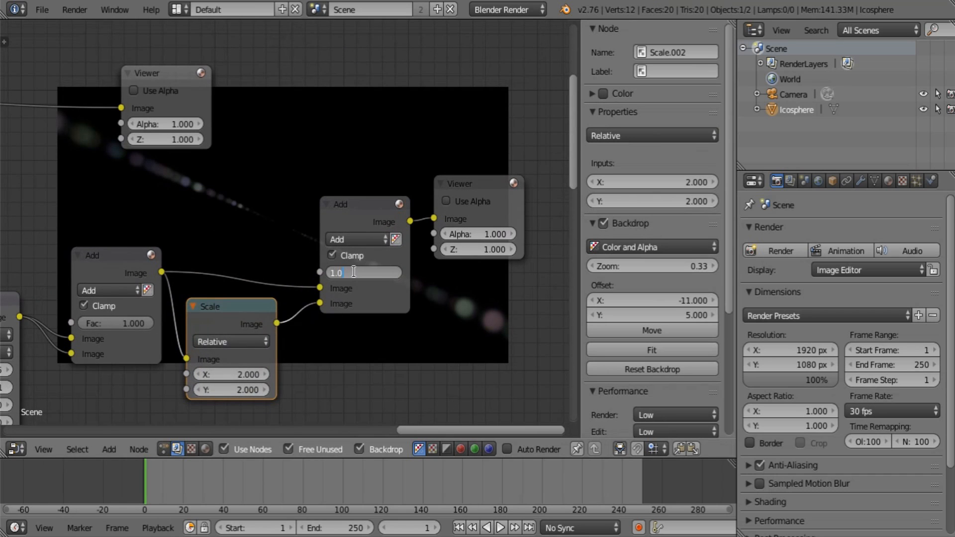
{"action": "type", "text": "2"}
{"action": "key", "text": "Return"}
- Duplicate the ColorRamp feeding the Ghosts Glare and place the copy beneath that Glare node
{"action": "middle_click_drag", "start_coordinate": [312, 300], "coordinate": [182, 105]}
{"action": "middle_click_drag", "start_coordinate": [53, 231], "coordinate": [269, 225]}
{"action": "scroll", "coordinate": [287, 230], "scroll_direction": "down", "scroll_amount": 2}
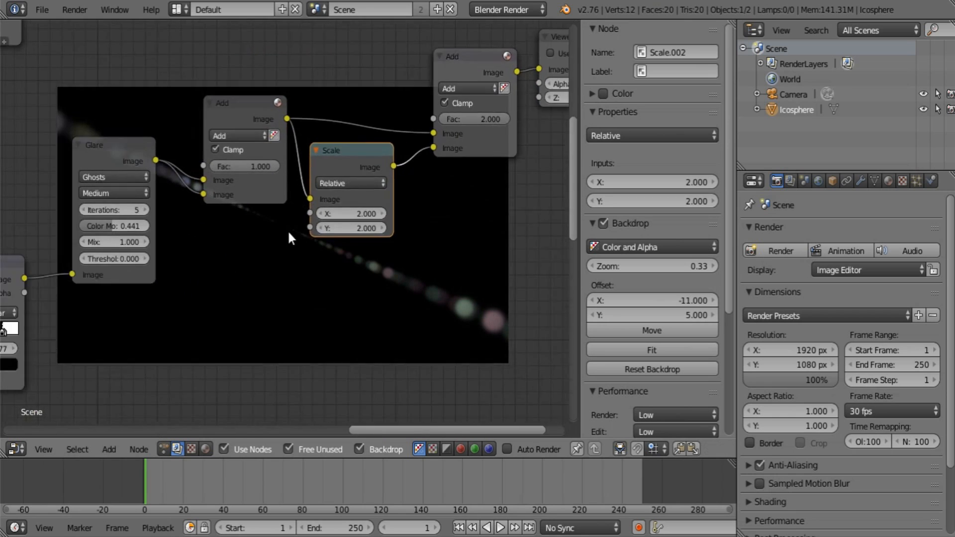
{"action": "middle_click_drag", "start_coordinate": [164, 264], "coordinate": [327, 217]}
{"action": "left_click", "coordinate": [145, 225]}
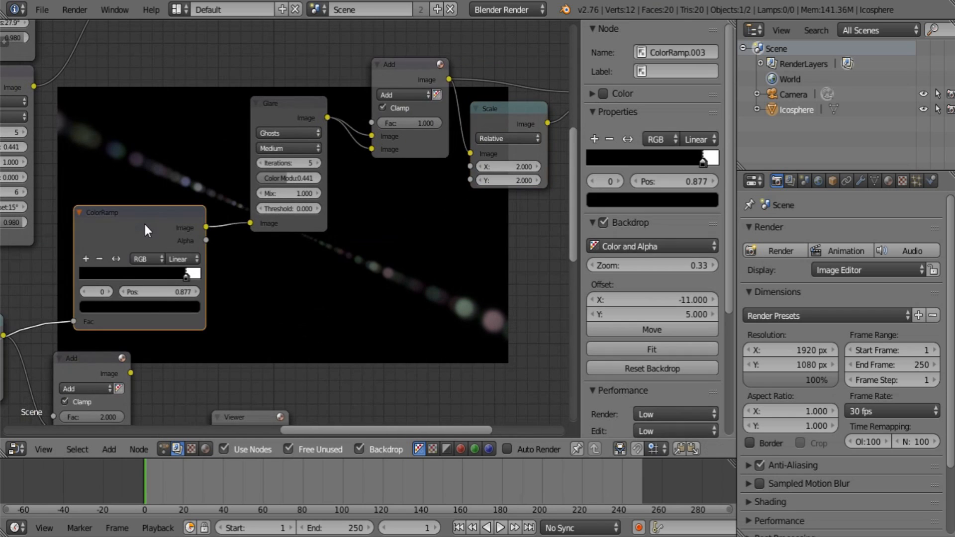
{"action": "key", "text": "shift+d"}
{"action": "left_click", "coordinate": [306, 264]}
- Connect the Blur node's Image output to the duplicated ColorRamp's Fac input
{"action": "scroll", "coordinate": [149, 332], "scroll_direction": "down", "scroll_amount": 1}
{"action": "middle_click_drag", "start_coordinate": [149, 332], "coordinate": [246, 264]}
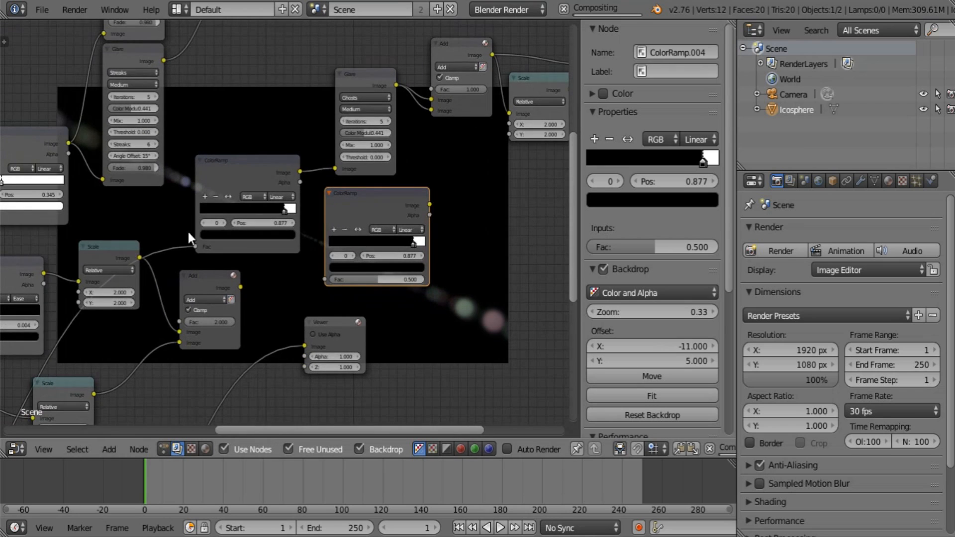
{"action": "scroll", "coordinate": [132, 351], "scroll_direction": "down", "scroll_amount": 2}
{"action": "middle_click_drag", "start_coordinate": [132, 363], "coordinate": [257, 154]}
{"action": "scroll", "coordinate": [92, 324], "scroll_direction": "down", "scroll_amount": 3}
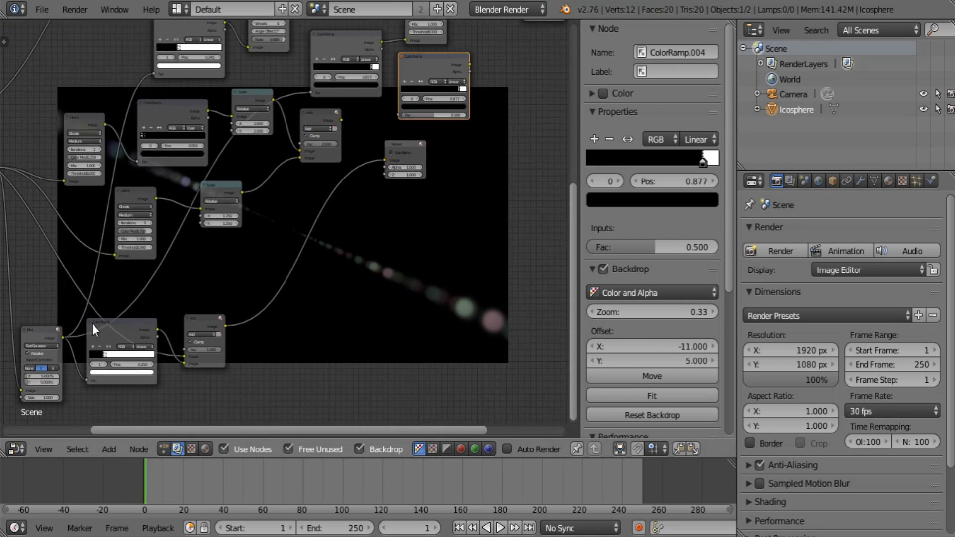
{"action": "middle_click_drag", "start_coordinate": [89, 328], "coordinate": [90, 329]}
{"action": "left_click_drag", "start_coordinate": [64, 339], "coordinate": [402, 116]}
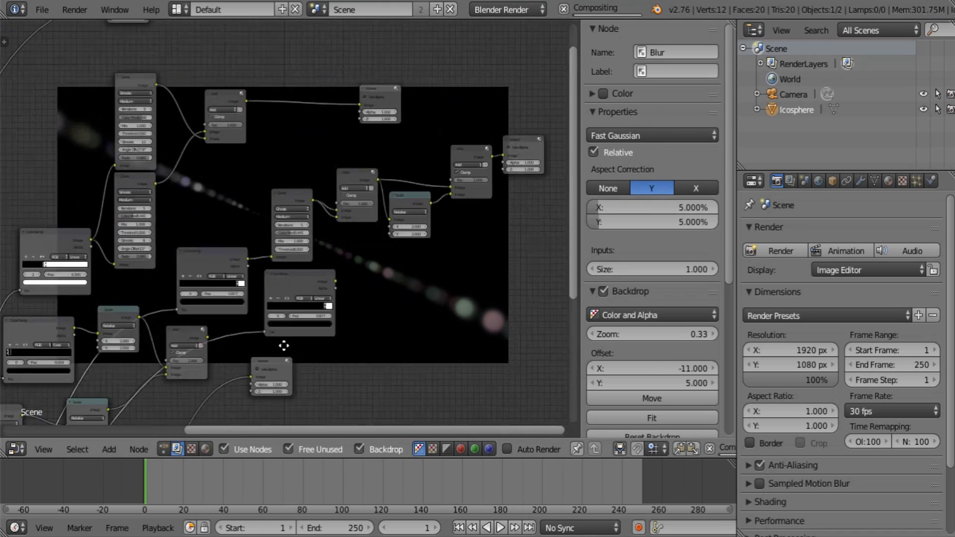
- Connect the duplicated ColorRamp's Image output to the final Add node's lower Image input and delete the Scale node
{"action": "middle_click_drag", "start_coordinate": [284, 346], "coordinate": [285, 347]}
{"action": "scroll", "coordinate": [284, 347], "scroll_direction": "up", "scroll_amount": 6}
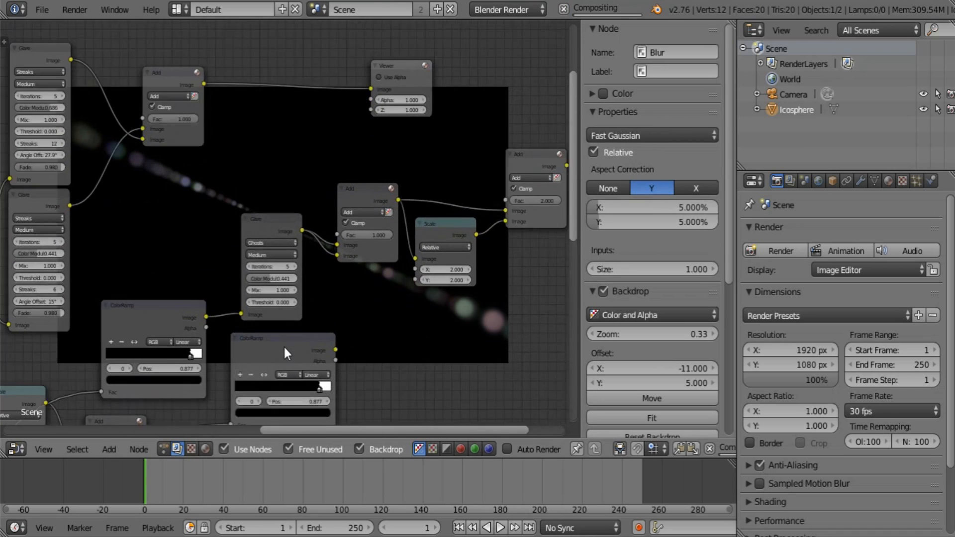
{"action": "middle_click_drag", "start_coordinate": [353, 322], "coordinate": [279, 301]}
{"action": "scroll", "coordinate": [302, 330], "scroll_direction": "up", "scroll_amount": 2}
{"action": "left_click_drag", "start_coordinate": [262, 360], "coordinate": [482, 195]}
{"action": "left_click", "coordinate": [404, 198]}
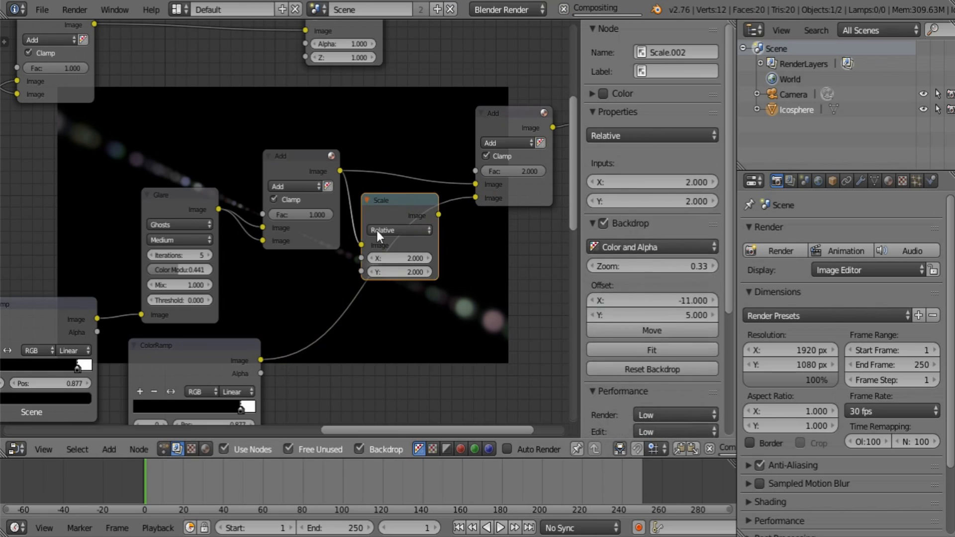
{"action": "key", "text": "x"}
- Adjust the duplicated ColorRamp's black and white stops, keeping them close together with the white stop at 0.845
{"action": "middle_click_drag", "start_coordinate": [223, 413], "coordinate": [303, 286]}
{"action": "left_click", "coordinate": [314, 285]}
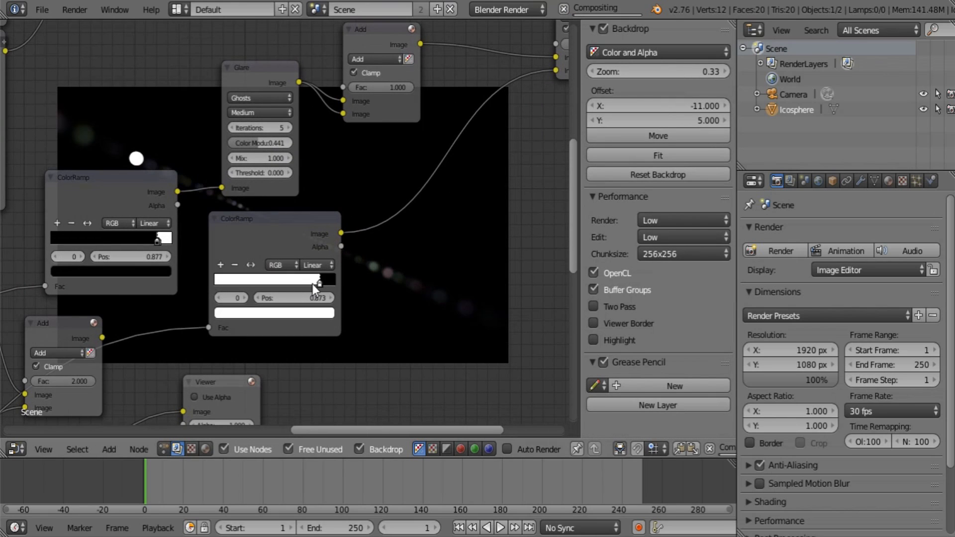
{"action": "left_click_drag", "start_coordinate": [312, 279], "coordinate": [319, 283]}
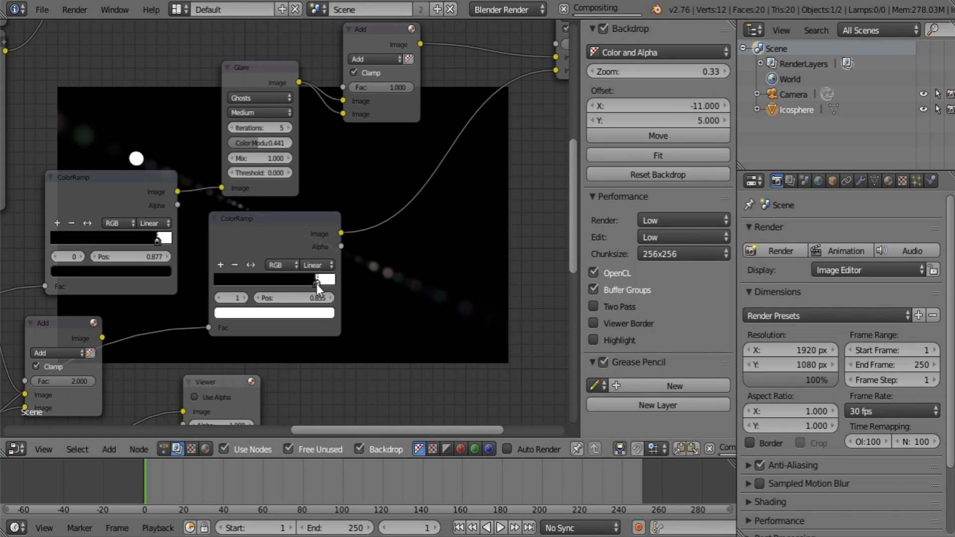
- Duplicate the Ghosts Glare and insert the copy between the second ColorRamp and the final Add node
{"action": "middle_click_drag", "start_coordinate": [471, 185], "coordinate": [352, 293]}
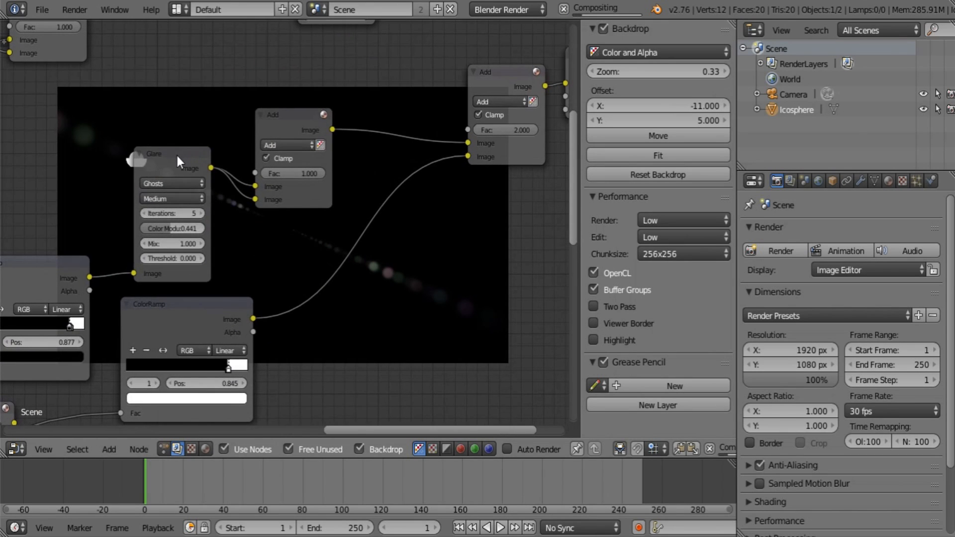
{"action": "left_click_drag", "start_coordinate": [176, 153], "coordinate": [369, 236]}
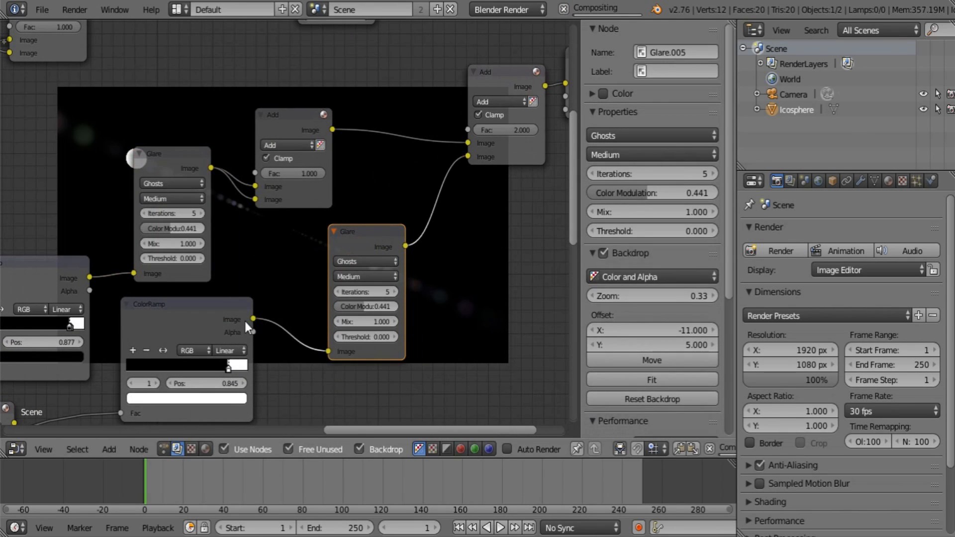
{"action": "middle_click_drag", "start_coordinate": [374, 266], "coordinate": [342, 295]}
{"action": "left_click_drag", "start_coordinate": [327, 269], "coordinate": [390, 298]}
- Duplicate the ghosts' first Add node, insert it after the second Ghosts Glare, and feed both Image inputs from that Glare
{"action": "left_click", "coordinate": [253, 149]}
{"action": "key", "text": "shift+d"}
{"action": "left_click", "coordinate": [395, 220]}
{"action": "middle_click_drag", "start_coordinate": [487, 267], "coordinate": [332, 337]}
{"action": "middle_click_drag", "start_coordinate": [341, 151], "coordinate": [259, 81]}
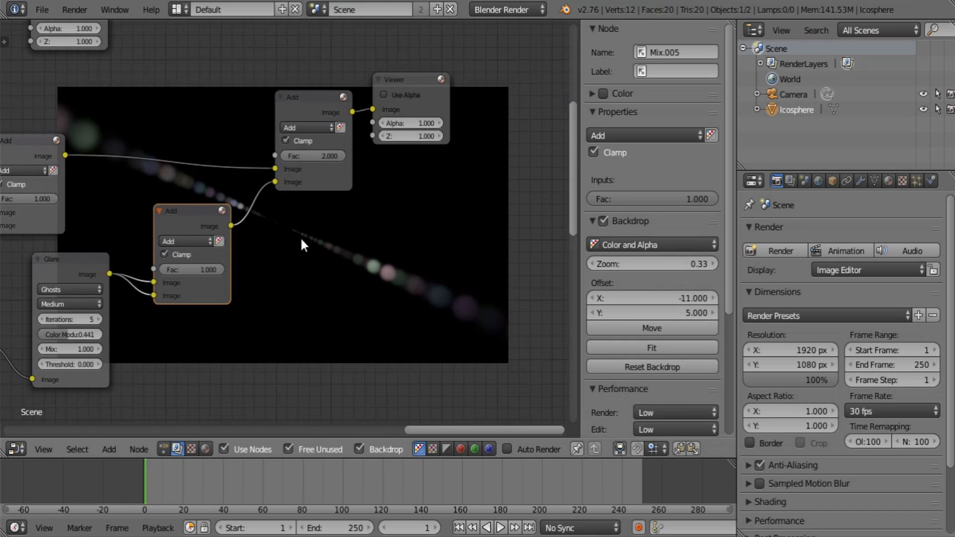
- Set the second Ghosts Glare's Iterations to 3 and check the resulting ghosts in the backdrop
{"action": "middle_click_drag", "start_coordinate": [260, 222], "coordinate": [577, 23]}
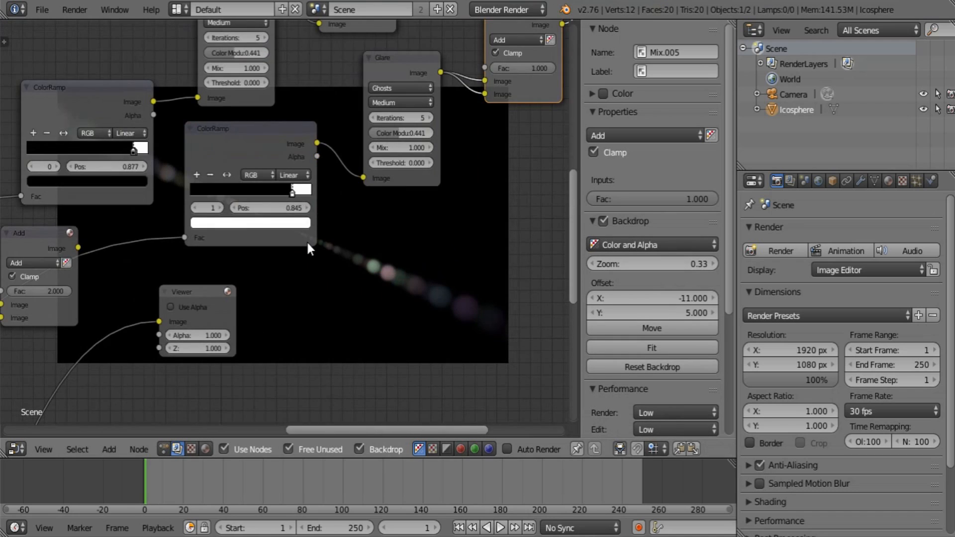
{"action": "middle_click_drag", "start_coordinate": [307, 245], "coordinate": [297, 324]}
{"action": "middle_click_drag", "start_coordinate": [560, 91], "coordinate": [184, 352]}
{"action": "middle_click_drag", "start_coordinate": [239, 311], "coordinate": [179, 374]}
{"action": "middle_click_drag", "start_coordinate": [176, 340], "coordinate": [336, 188]}
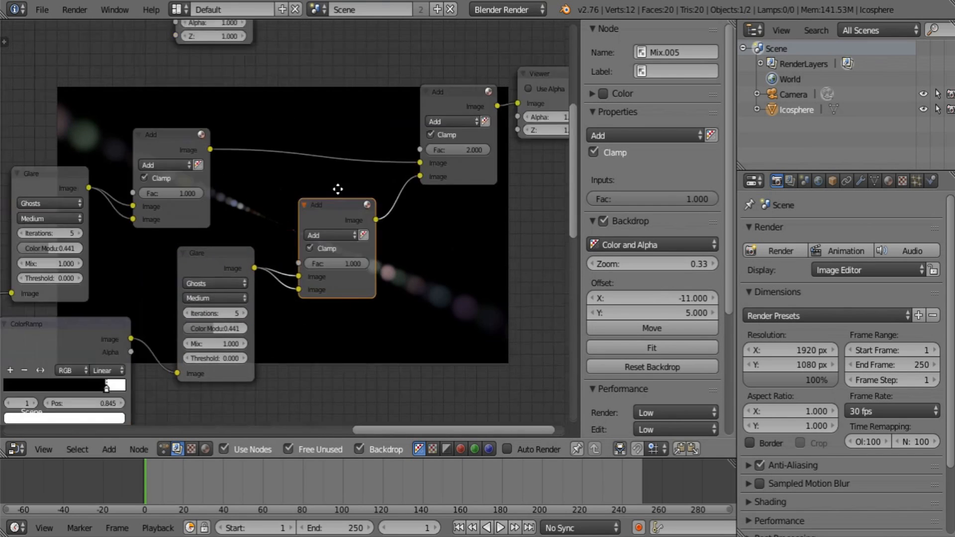
{"action": "middle_click_drag", "start_coordinate": [213, 324], "coordinate": [264, 252]}
{"action": "left_click", "coordinate": [238, 235]}
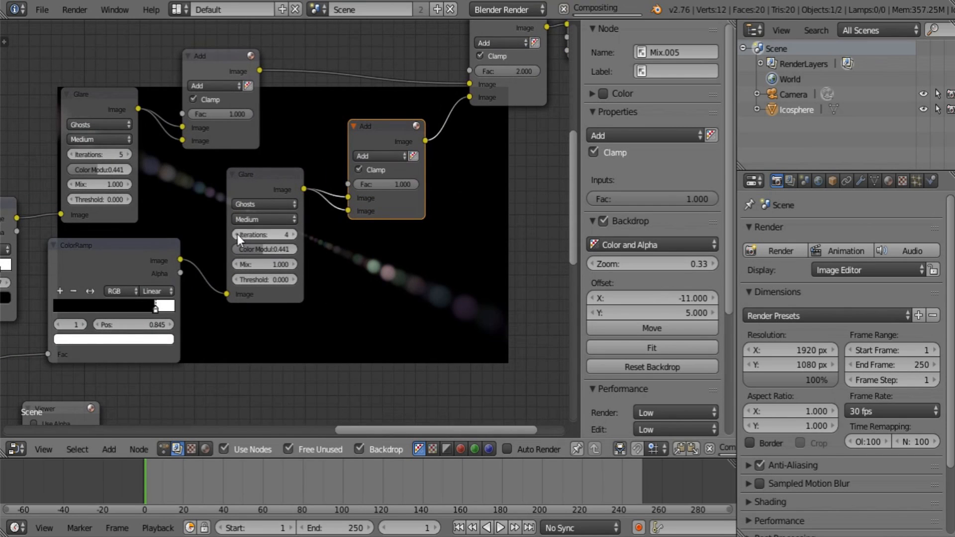
{"action": "left_click", "coordinate": [238, 234]}
{"action": "middle_click_drag", "start_coordinate": [383, 198], "coordinate": [240, 130]}
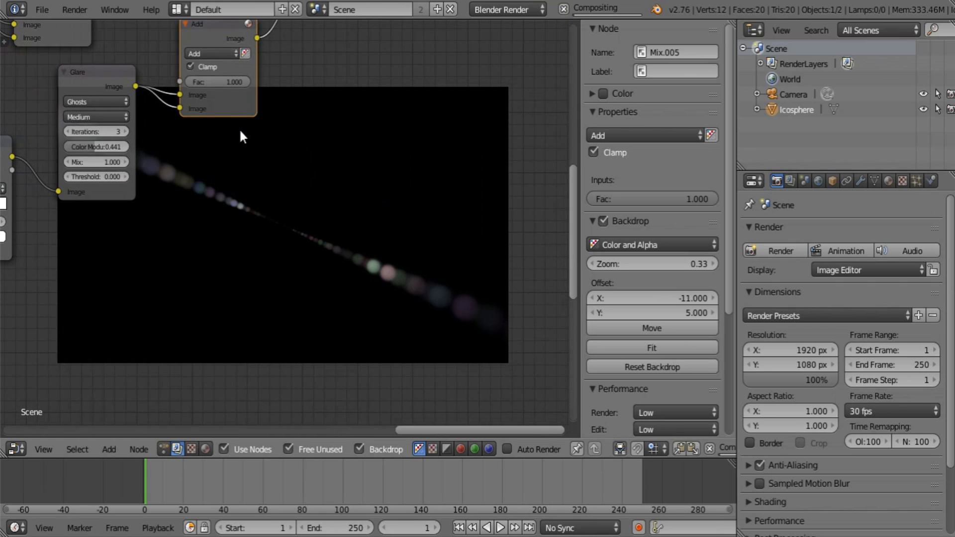
{"action": "middle_click_drag", "start_coordinate": [259, 168], "coordinate": [390, 354]}
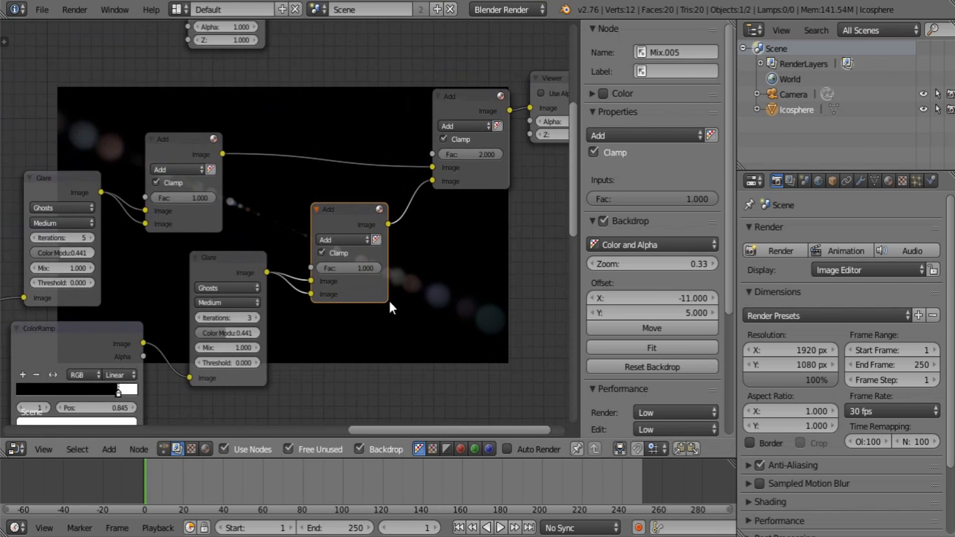
- Move the ghosts' Viewer node farther from the final Add node and deselect all nodes
{"action": "middle_click_drag", "start_coordinate": [425, 195], "coordinate": [191, 338]}
{"action": "left_click_drag", "start_coordinate": [325, 216], "coordinate": [450, 85]}
{"action": "key", "text": "a"}
- Delete the Viewer node connected to the streaks' Add node
{"action": "middle_click_drag", "start_coordinate": [275, 267], "coordinate": [320, 362]}
{"action": "middle_click_drag", "start_coordinate": [203, 293], "coordinate": [269, 241]}
{"action": "scroll", "coordinate": [273, 213], "scroll_direction": "down", "scroll_amount": 1}
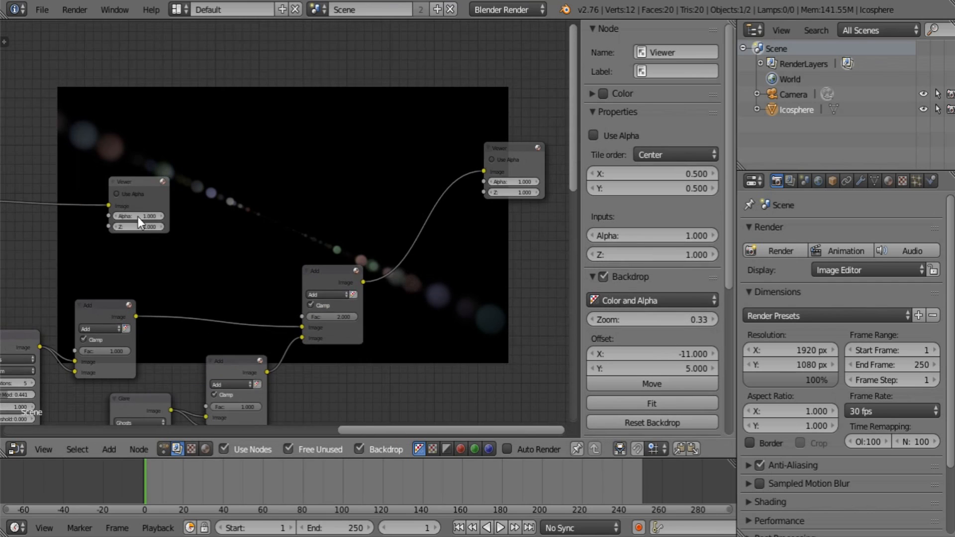
{"action": "middle_click_drag", "start_coordinate": [124, 176], "coordinate": [318, 234]}
{"action": "left_click", "coordinate": [318, 233]}
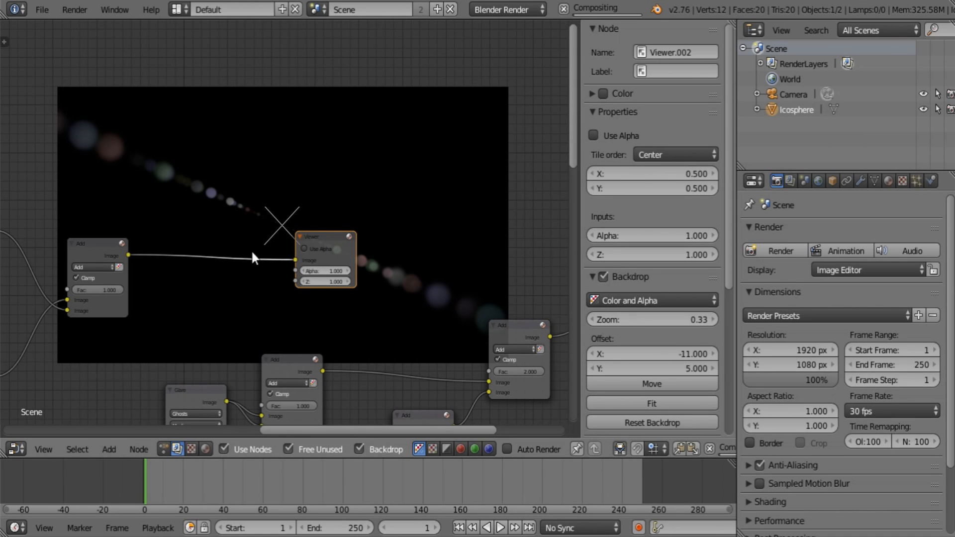
{"action": "key", "text": "x"}
- Move the Composite node upward, clear of the streaks' Glare nodes
{"action": "middle_click_drag", "start_coordinate": [165, 255], "coordinate": [413, 152]}
{"action": "scroll", "coordinate": [282, 262], "scroll_direction": "down", "scroll_amount": 4}
{"action": "middle_click_drag", "start_coordinate": [282, 262], "coordinate": [458, 133]}
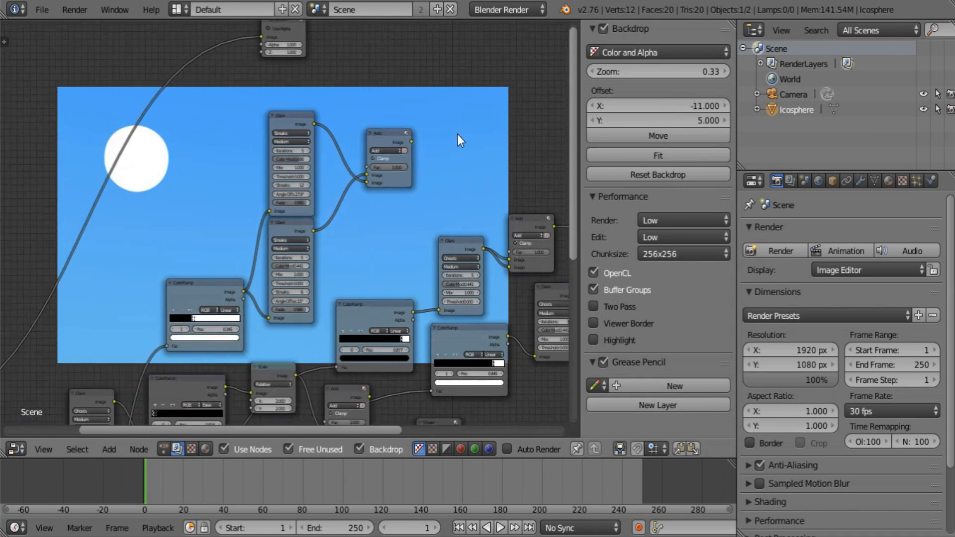
{"action": "middle_click_drag", "start_coordinate": [406, 148], "coordinate": [346, 294]}
{"action": "middle_click_drag", "start_coordinate": [419, 249], "coordinate": [473, 261]}
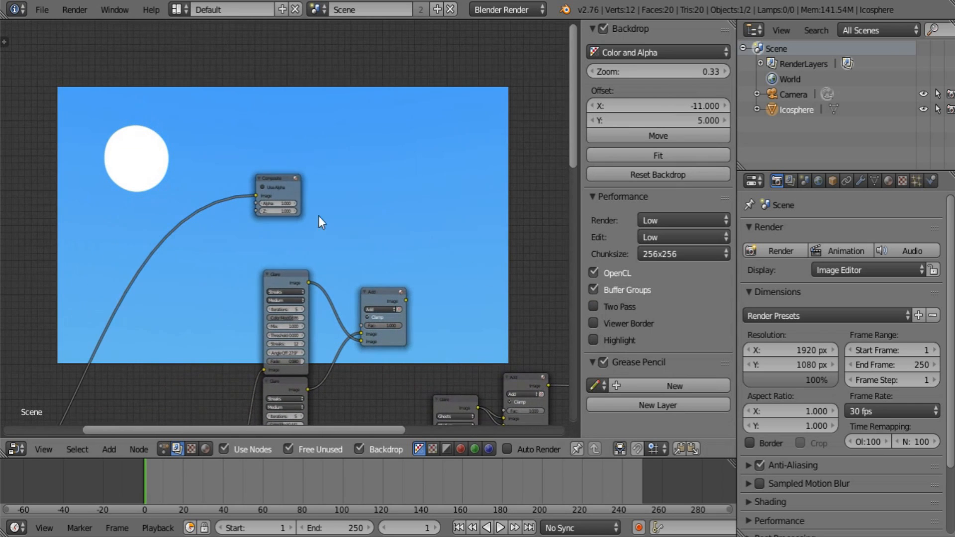
{"action": "left_click_drag", "start_coordinate": [283, 180], "coordinate": [310, 92]}
- Add a Blur node in the free area above the ID Mask and Ghosts Glare nodes
{"action": "middle_click_drag", "start_coordinate": [298, 199], "coordinate": [355, 115]}
{"action": "key", "text": "shift+a"}
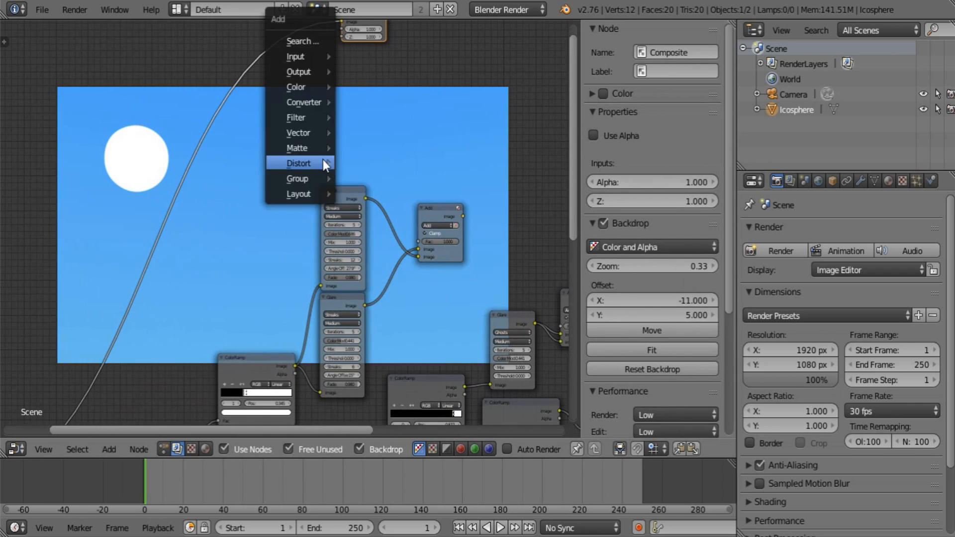
{"action": "middle_click_drag", "start_coordinate": [206, 330], "coordinate": [258, 208]}
{"action": "key", "text": "shift+a"}
{"action": "mouse_move", "coordinate": [276, 148]}
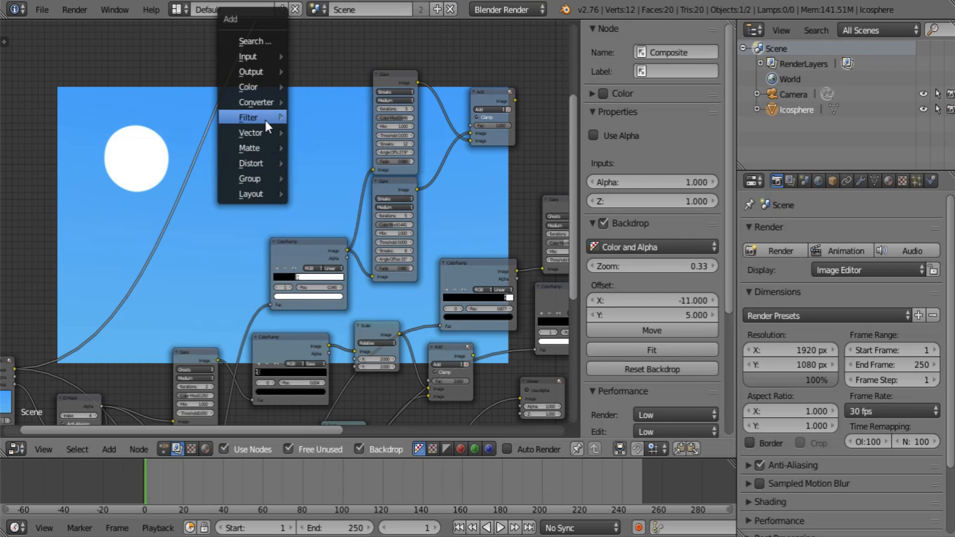
{"action": "mouse_move", "coordinate": [265, 120]}
{"action": "left_click", "coordinate": [324, 120]}
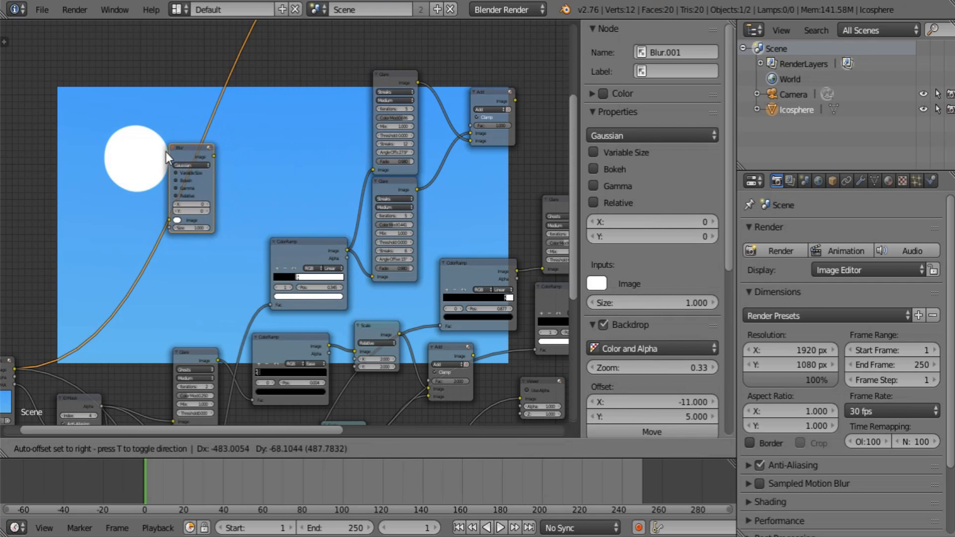
{"action": "left_click", "coordinate": [191, 207]}
- Connect the ID Mask's Alpha output to the new Blur node's Image input
{"action": "middle_click_drag", "start_coordinate": [181, 310], "coordinate": [228, 231]}
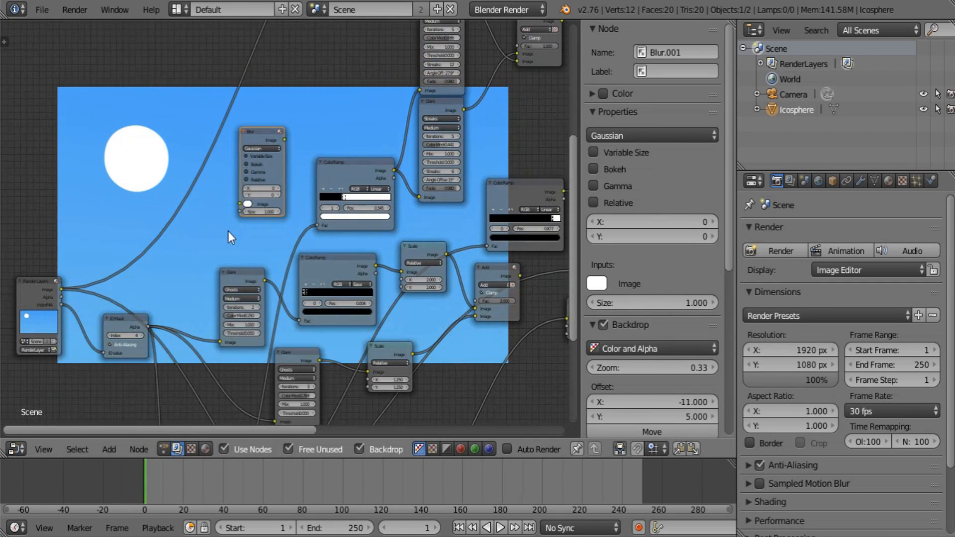
{"action": "scroll", "coordinate": [228, 231], "scroll_direction": "up", "scroll_amount": 2}
{"action": "left_click_drag", "start_coordinate": [125, 344], "coordinate": [238, 201]}
- Move the Blur node into the empty area above the node tree and shift the Composite node out of its way
{"action": "middle_click_drag", "start_coordinate": [307, 171], "coordinate": [298, 360]}
{"action": "left_click_drag", "start_coordinate": [261, 318], "coordinate": [156, 100]}
{"action": "middle_click_drag", "start_coordinate": [156, 100], "coordinate": [506, 156]}
{"action": "left_click_drag", "start_coordinate": [524, 170], "coordinate": [3, 294]}
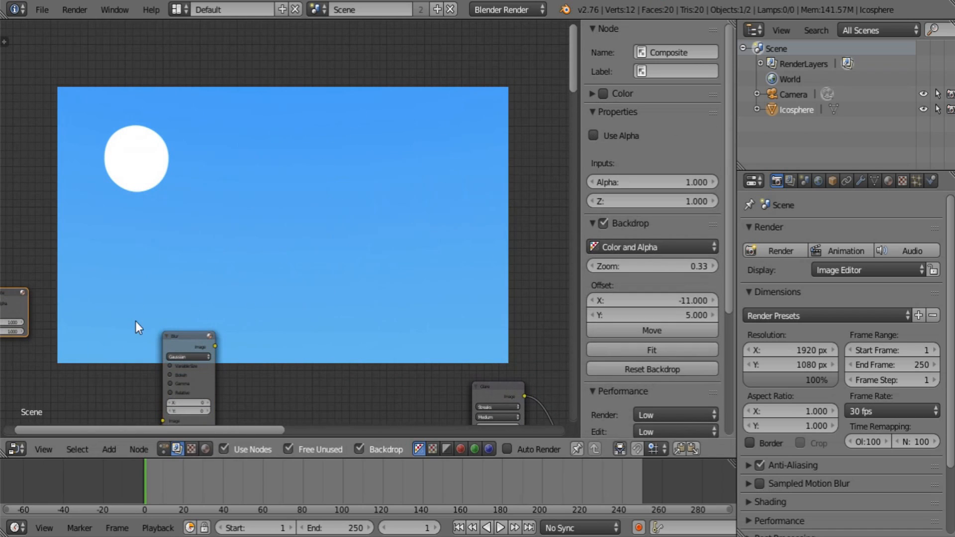
{"action": "left_click_drag", "start_coordinate": [186, 362], "coordinate": [130, 234]}
- Set the Blur node's filter to Fast Gaussian and enable Relative with Y aspect correction
{"action": "left_click", "coordinate": [157, 234]}
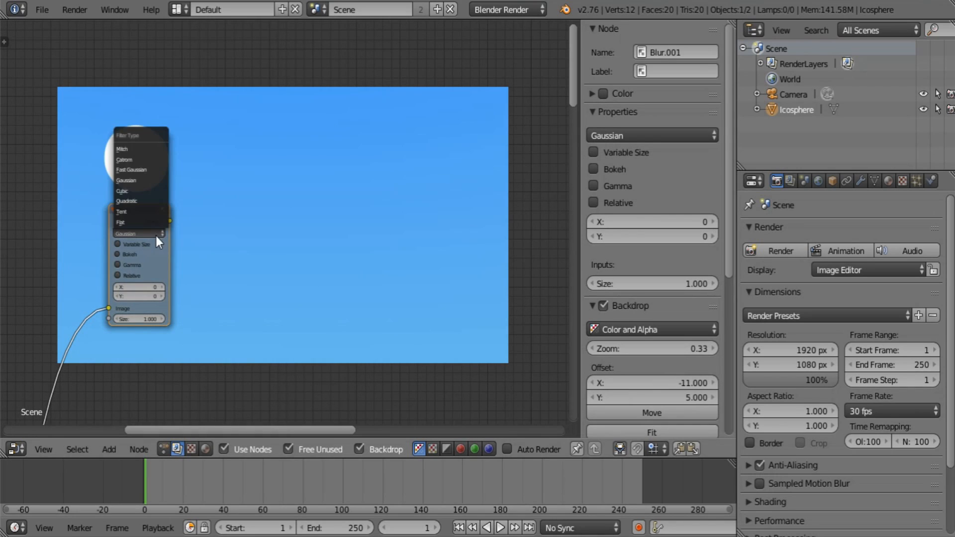
{"action": "left_click", "coordinate": [150, 181]}
{"action": "middle_click_drag", "start_coordinate": [125, 256], "coordinate": [203, 246]}
{"action": "scroll", "coordinate": [203, 246], "scroll_direction": "up", "scroll_amount": 2}
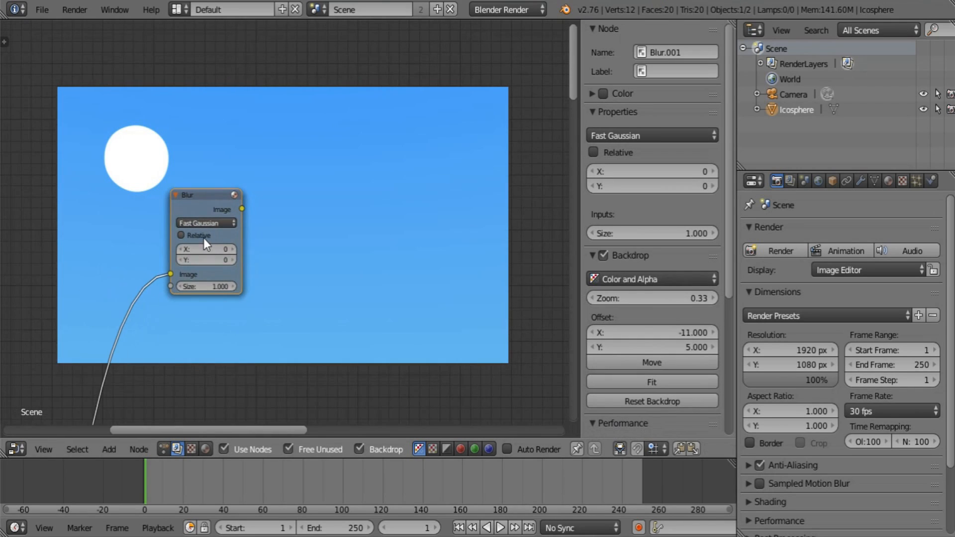
{"action": "left_click", "coordinate": [202, 237]}
{"action": "left_click", "coordinate": [206, 260]}
- Try Blur sizes of 5% and 8% for both X and Y
{"action": "left_click", "coordinate": [208, 272]}
{"action": "type", "text": "5"}
{"action": "key", "text": "Tab"}
{"action": "type", "text": "5"}
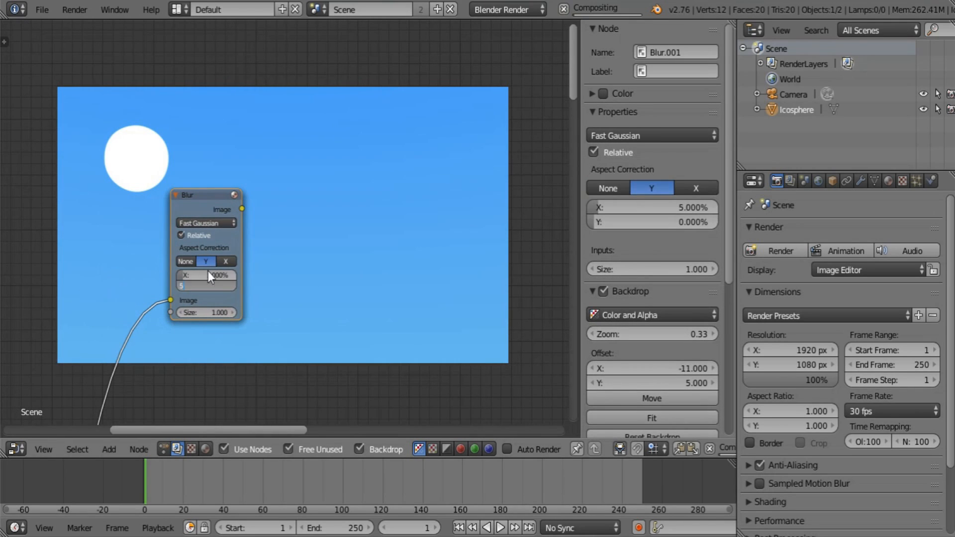
{"action": "key", "text": "Return"}
{"action": "key", "text": "shift+a"}
{"action": "mouse_move", "coordinate": [359, 201]}
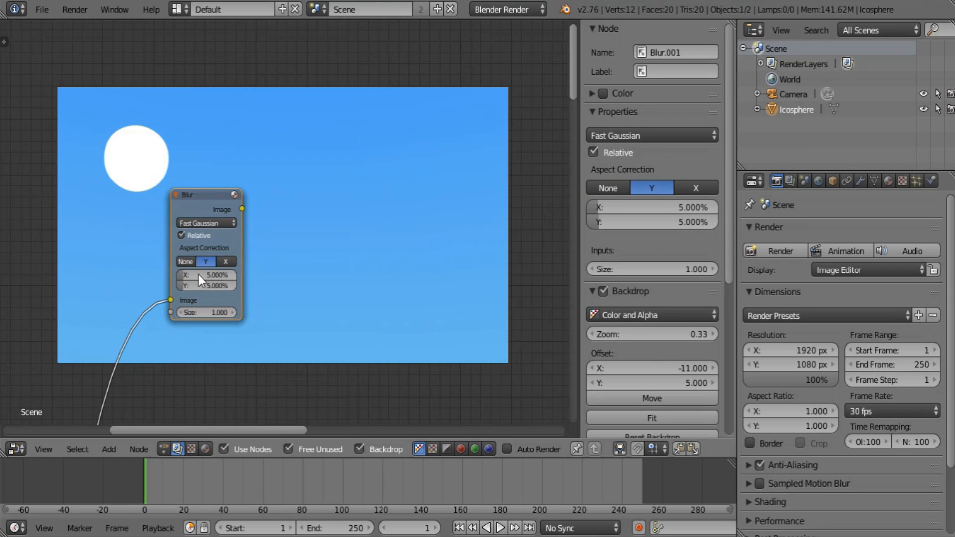
{"action": "left_click", "coordinate": [198, 274]}
{"action": "type", "text": "8"}
- Add a Viewer node with Use Alpha off and connect the Blur node's Image output to it
{"action": "key", "text": "shift+a"}
{"action": "mouse_move", "coordinate": [414, 115]}
{"action": "left_click", "coordinate": [460, 121]}
{"action": "left_click", "coordinate": [336, 142]}
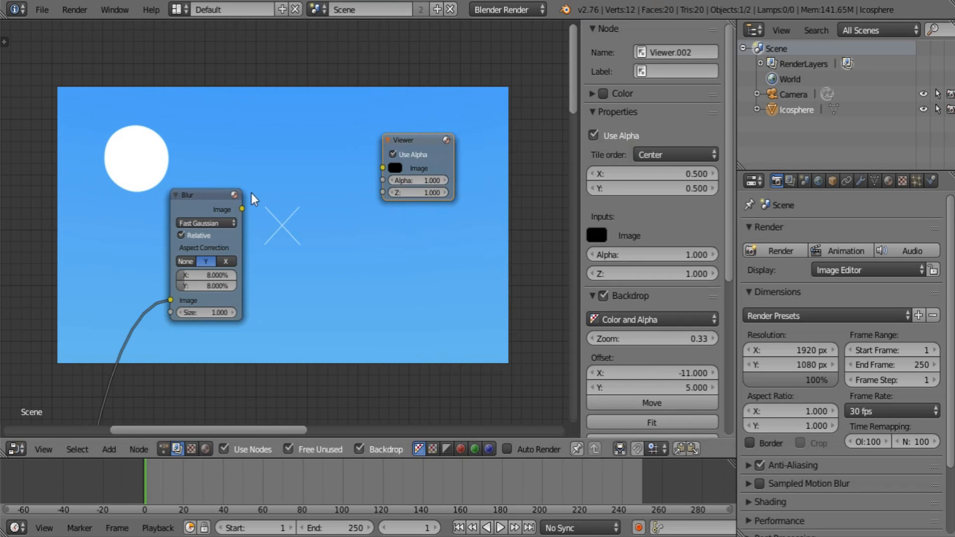
{"action": "left_click_drag", "start_coordinate": [241, 208], "coordinate": [383, 167]}
{"action": "left_click", "coordinate": [398, 156]}
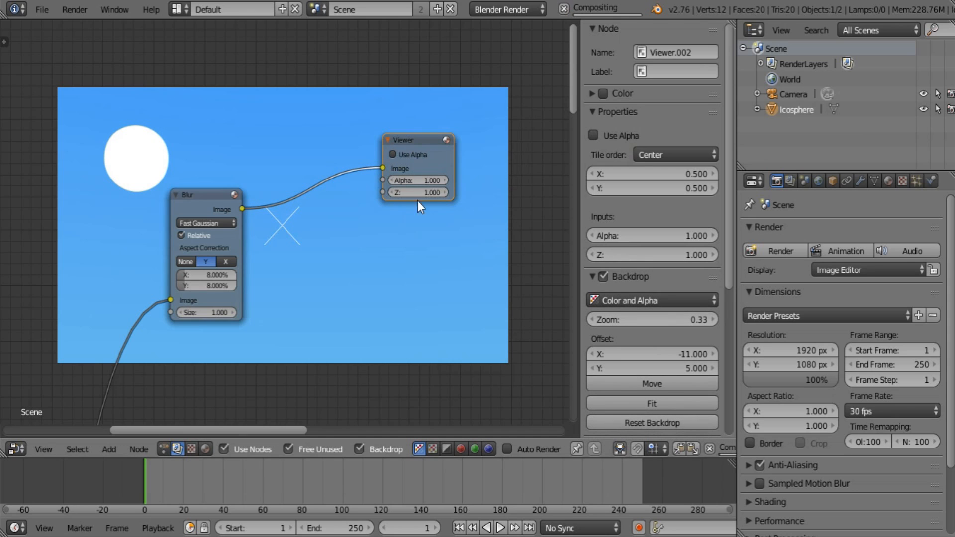
- Insert a ColorRamp between the Blur and Viewer nodes and move its white stop to position 0.027
{"action": "scroll", "coordinate": [317, 240], "scroll_direction": "up", "scroll_amount": 1}
{"action": "key", "text": "shift+a"}
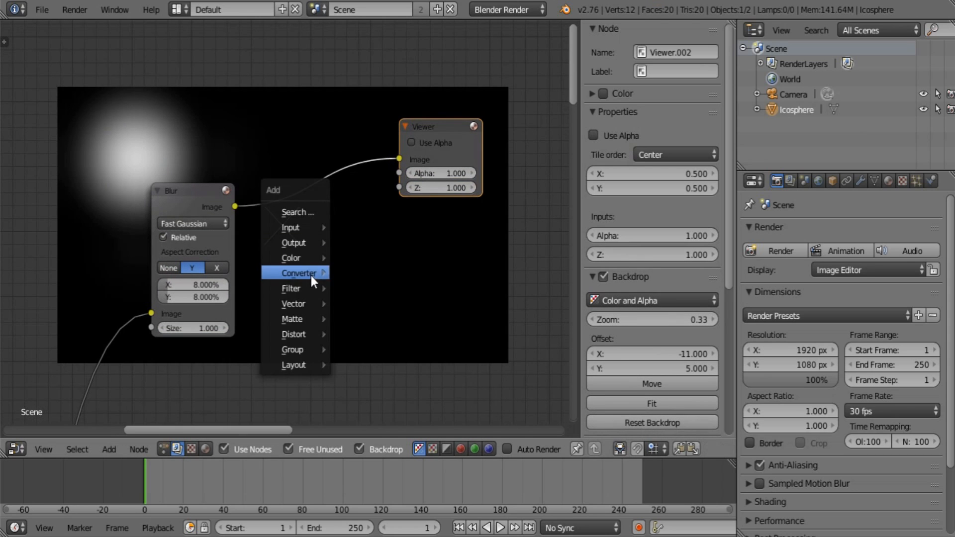
{"action": "mouse_move", "coordinate": [309, 273]}
{"action": "left_click", "coordinate": [378, 52]}
{"action": "left_click", "coordinate": [298, 195]}
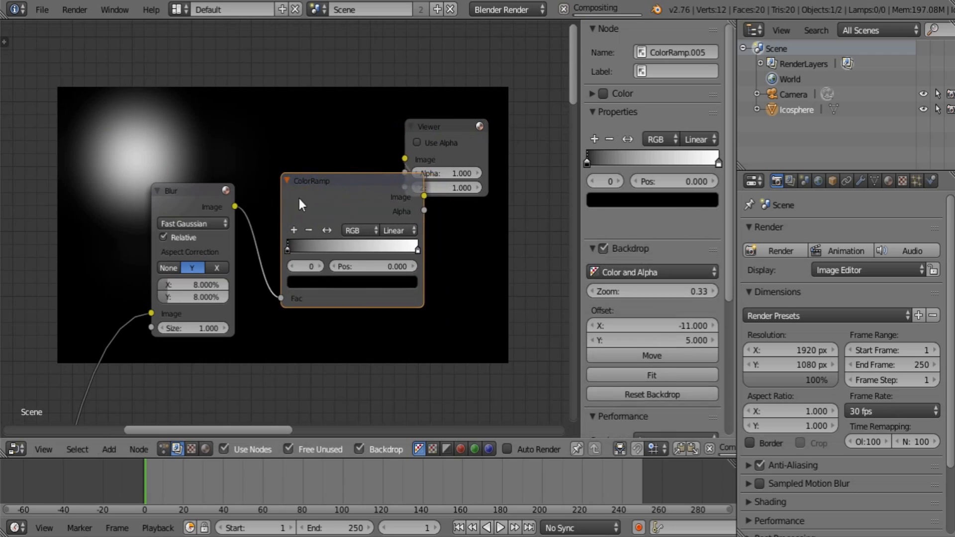
{"action": "left_click_drag", "start_coordinate": [411, 243], "coordinate": [293, 249]}
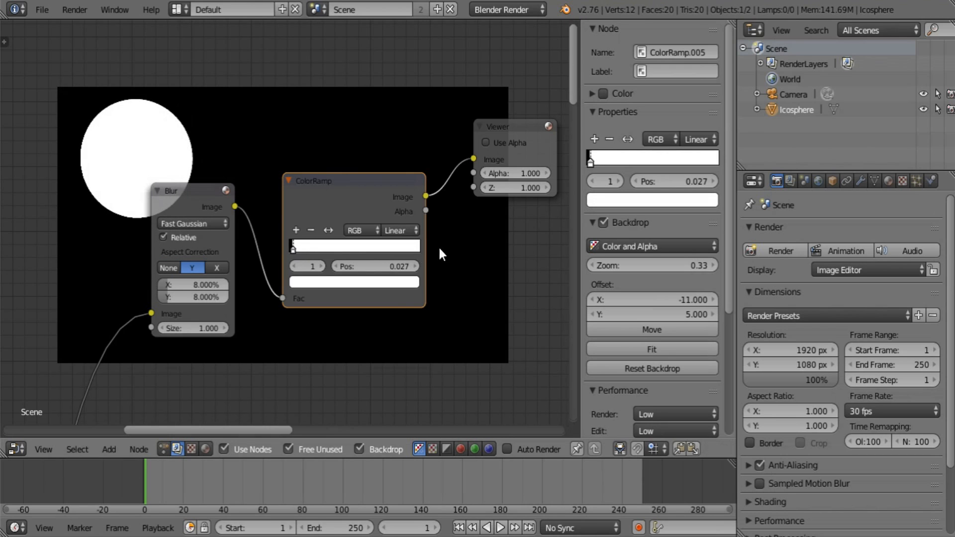
- Spread out the Viewer and ColorRamp nodes so the blurred disc is less covered in the backdrop
{"action": "middle_click_drag", "start_coordinate": [440, 253], "coordinate": [297, 309]}
{"action": "left_click_drag", "start_coordinate": [339, 205], "coordinate": [446, 171]}
{"action": "scroll", "coordinate": [241, 259], "scroll_direction": "down", "scroll_amount": 3}
{"action": "left_click_drag", "start_coordinate": [241, 261], "coordinate": [227, 223]}
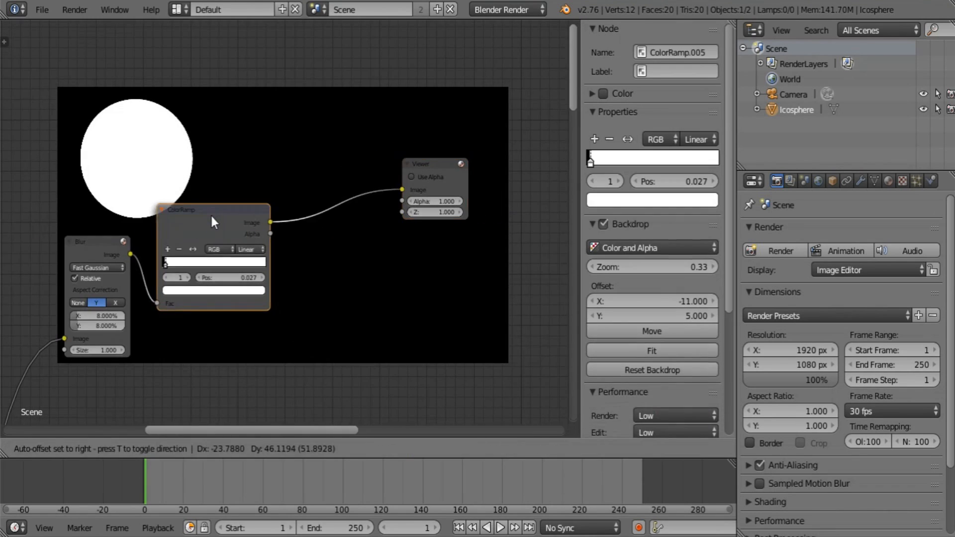
- Try larger Blur sizes, with 12% for both axes and 31% for Y
{"action": "mouse_move", "coordinate": [103, 315]}
{"action": "left_mouse_down"}
{"action": "mouse_move", "coordinate": [104, 325]}
{"action": "mouse_move", "coordinate": [119, 326]}
{"action": "mouse_move", "coordinate": [103, 316]}
{"action": "left_mouse_up"}
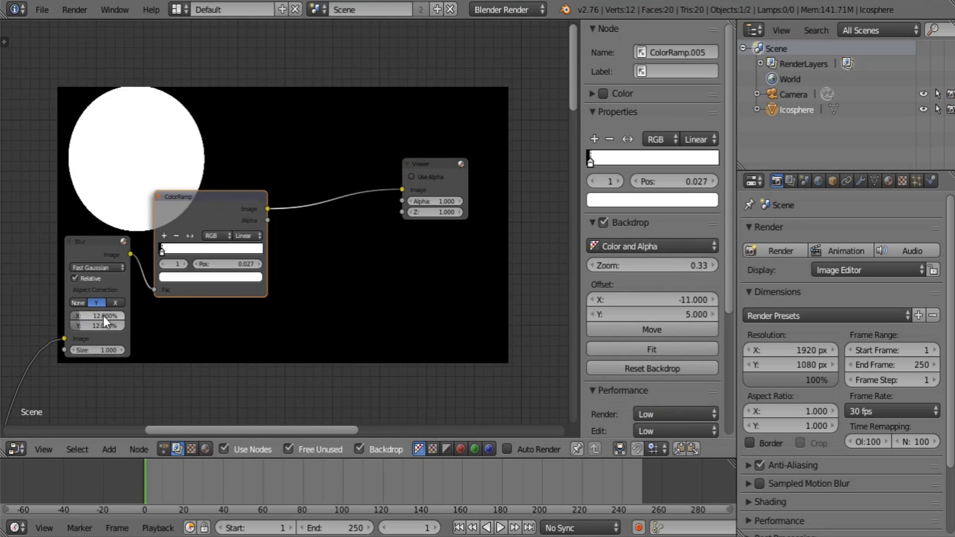
{"action": "key", "text": "BackSpace"}
{"action": "key", "text": "BackSpace"}
{"action": "key", "text": "BackSpace"}
{"action": "type", "text": "3"}
{"action": "key", "text": "Tab"}
{"action": "type", "text": "31"}
{"action": "key", "text": "Return"}
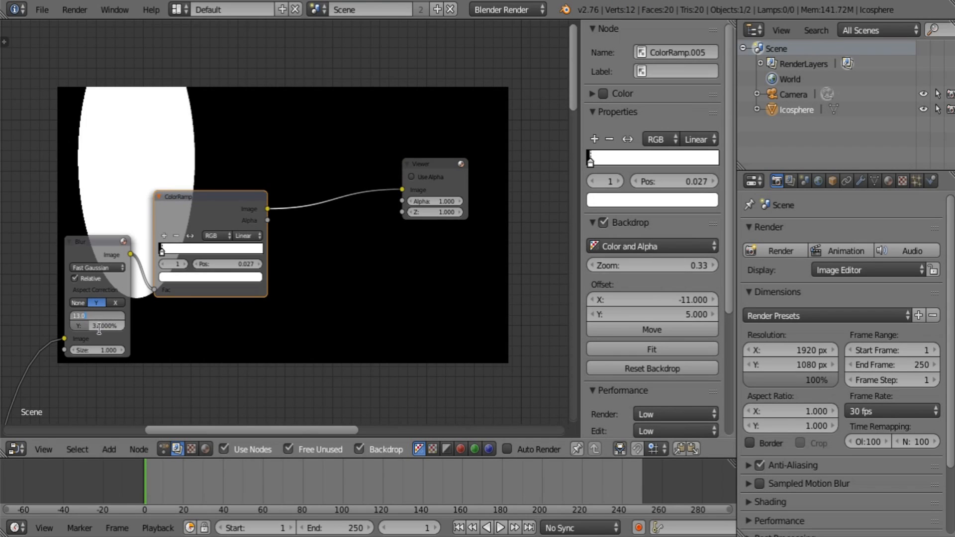
- Try 20% for the Blur node's X and Y sizes, then set both to 30%
{"action": "middle_click_drag", "start_coordinate": [110, 341], "coordinate": [176, 324]}
{"action": "scroll", "coordinate": [129, 327], "scroll_direction": "up", "scroll_amount": 1}
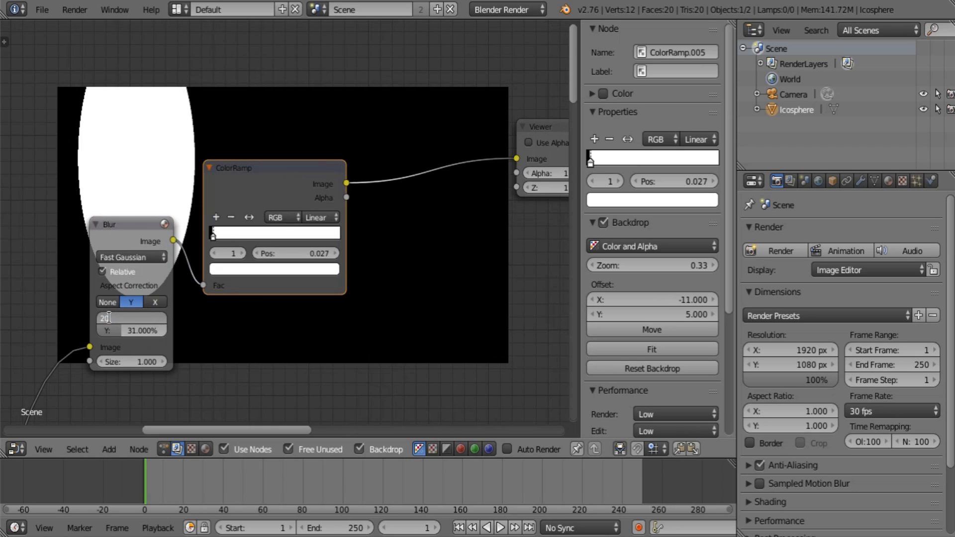
{"action": "key", "text": "Return"}
{"action": "left_click", "coordinate": [111, 319]}
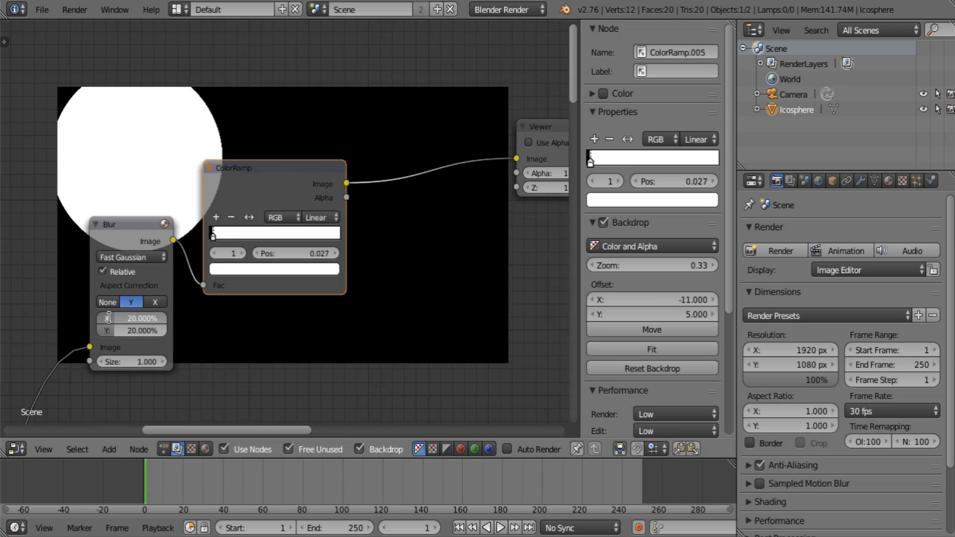
{"action": "type", "text": "30"}
{"action": "key", "text": "Return"}
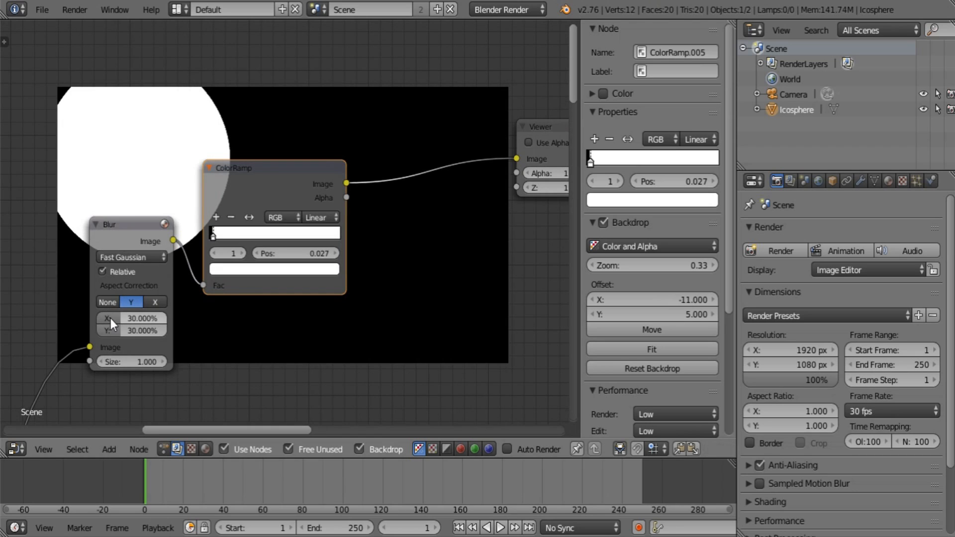
- Move the Viewer node farther from the ColorRamp and deselect all nodes
{"action": "middle_click_drag", "start_coordinate": [352, 176], "coordinate": [136, 215]}
{"action": "scroll", "coordinate": [274, 187], "scroll_direction": "down", "scroll_amount": 1}
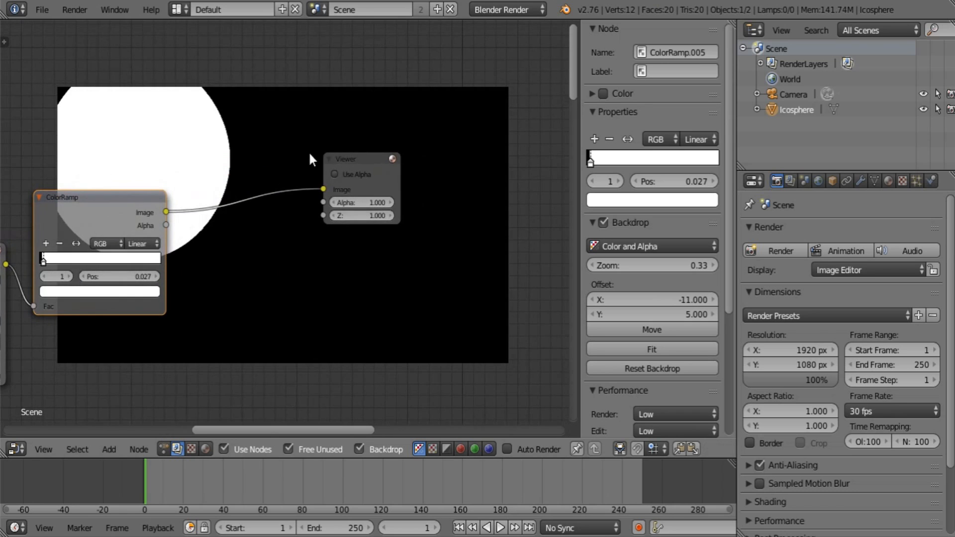
{"action": "left_click_drag", "start_coordinate": [356, 155], "coordinate": [467, 128]}
{"action": "key", "text": "a"}
- Insert a duplicate of the Blur node between the ColorRamp and Viewer, with its X and Y sizes set to 1%
{"action": "scroll", "coordinate": [230, 242], "scroll_direction": "down", "scroll_amount": 3}
{"action": "left_click", "coordinate": [46, 258]}
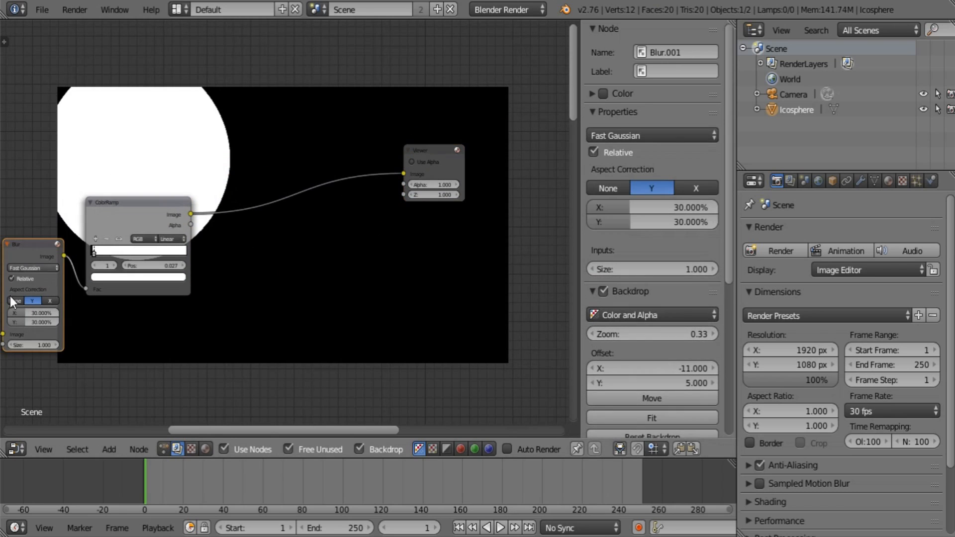
{"action": "key", "text": "shift+d"}
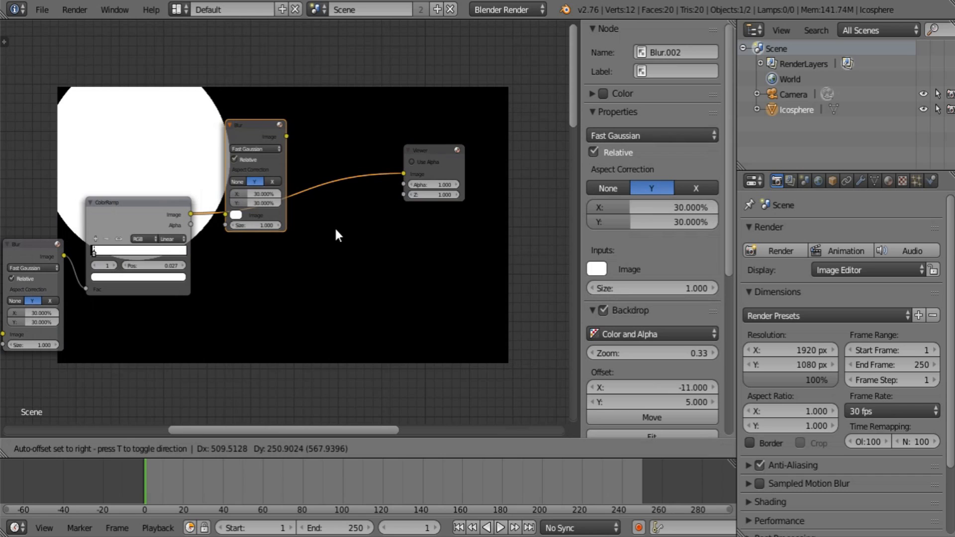
{"action": "left_click", "coordinate": [335, 230]}
{"action": "scroll", "coordinate": [296, 219], "scroll_direction": "up", "scroll_amount": 1}
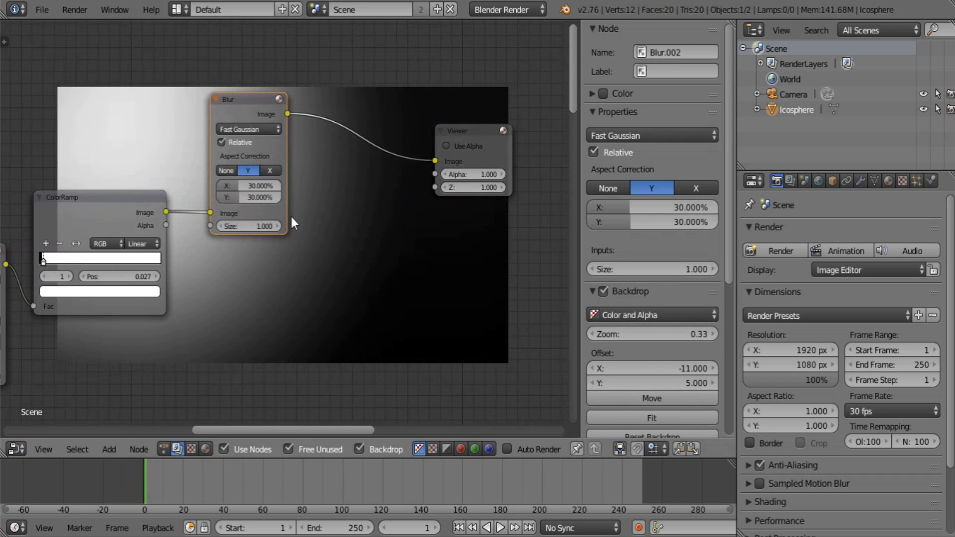
{"action": "double_click", "coordinate": [242, 186]}
{"action": "type", "text": "1"}
{"action": "key", "text": "Return"}
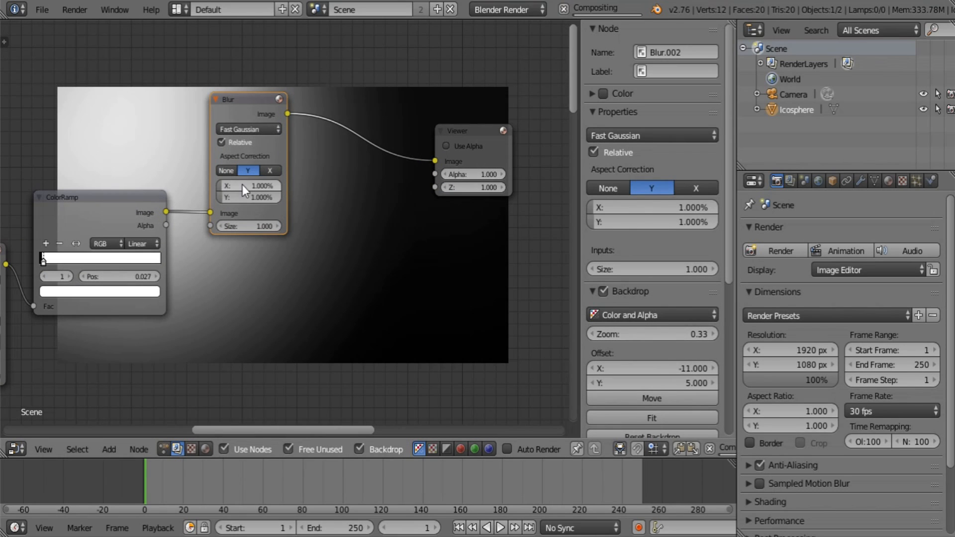
- Move the second Blur node below the disc and shift the Viewer node farther away from it
{"action": "middle_click_drag", "start_coordinate": [241, 85], "coordinate": [184, 153]}
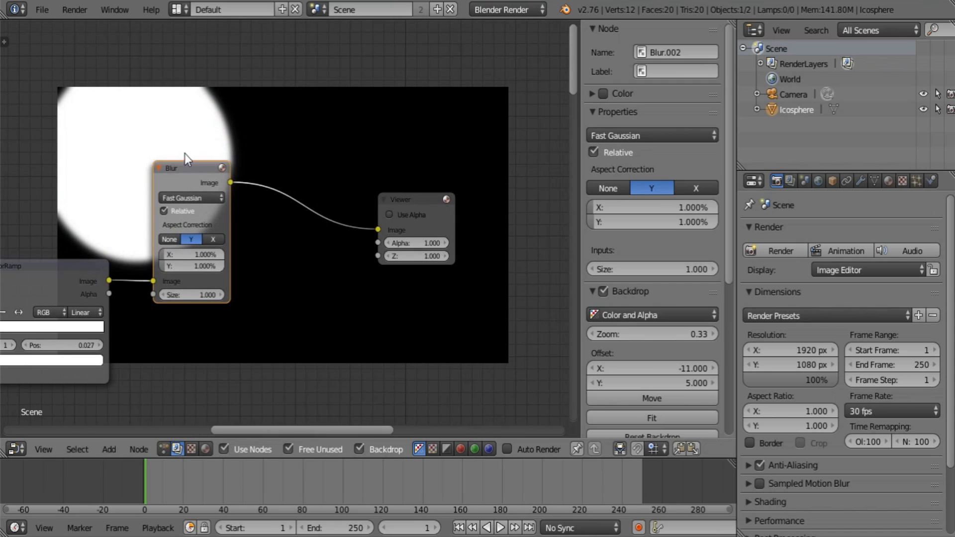
{"action": "left_click_drag", "start_coordinate": [187, 172], "coordinate": [162, 261]}
{"action": "middle_click_drag", "start_coordinate": [349, 273], "coordinate": [225, 273]}
{"action": "left_click_drag", "start_coordinate": [296, 197], "coordinate": [438, 155]}
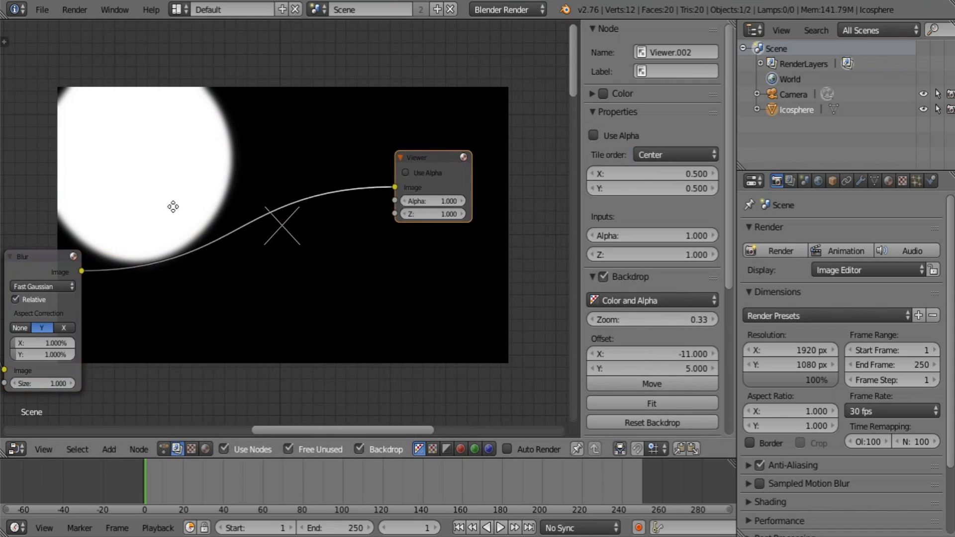
- Insert a second ColorRamp between the 1% Blur and the Viewer, using Ease interpolation
{"action": "middle_click_drag", "start_coordinate": [173, 207], "coordinate": [250, 151]}
{"action": "key", "text": "shift+a"}
{"action": "mouse_move", "coordinate": [262, 235]}
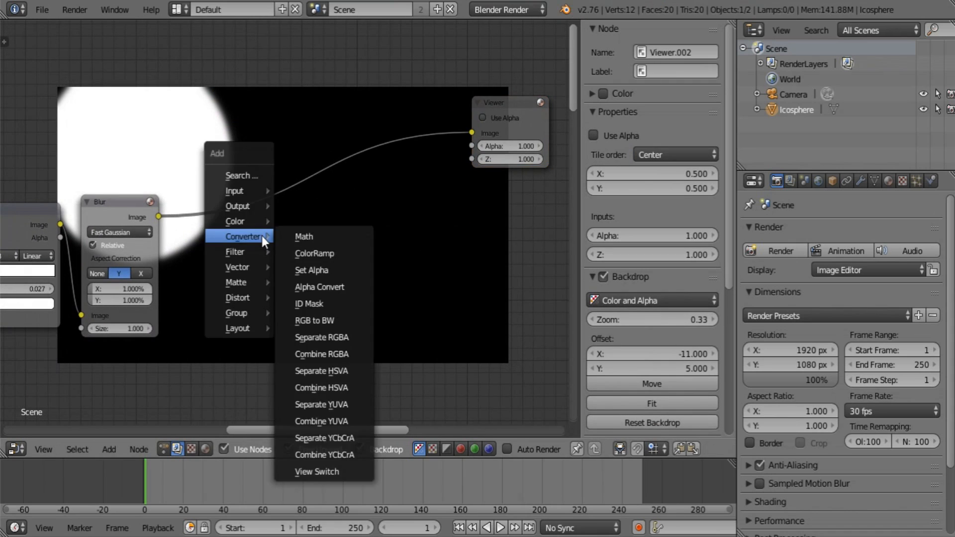
{"action": "left_click", "coordinate": [314, 253]}
{"action": "left_click", "coordinate": [326, 248]}
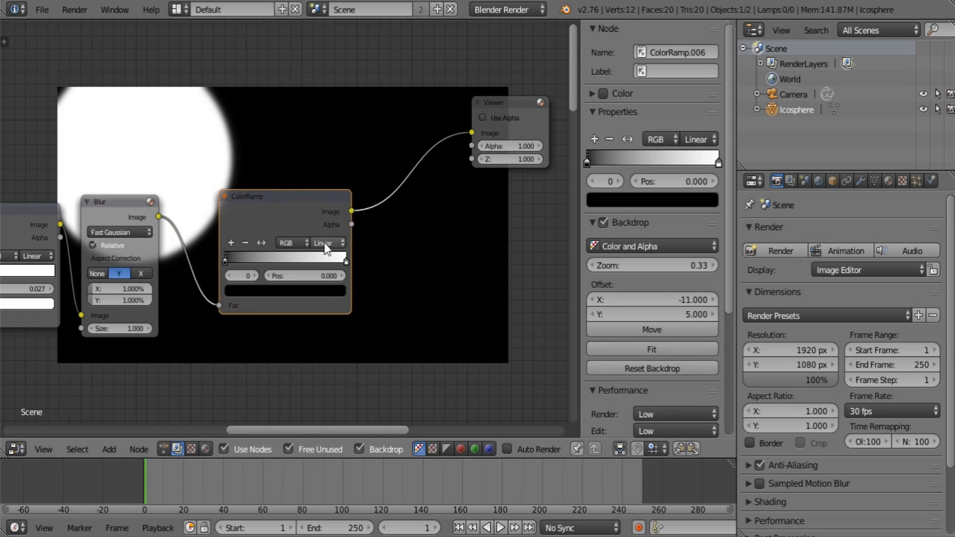
{"action": "left_click", "coordinate": [329, 243]}
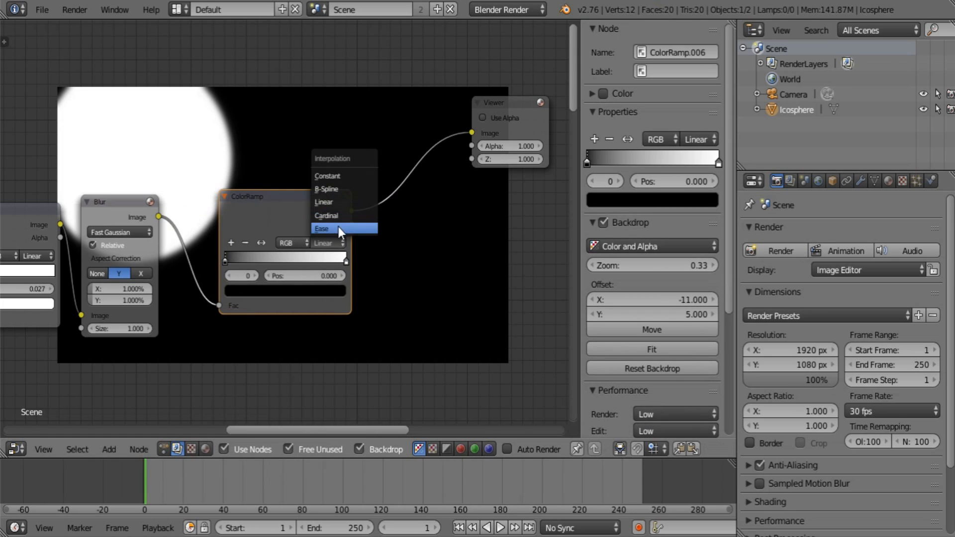
{"action": "left_click", "coordinate": [339, 227]}
- Add a red color stop at position 0.500 on the second ColorRamp
{"action": "left_click", "coordinate": [233, 244]}
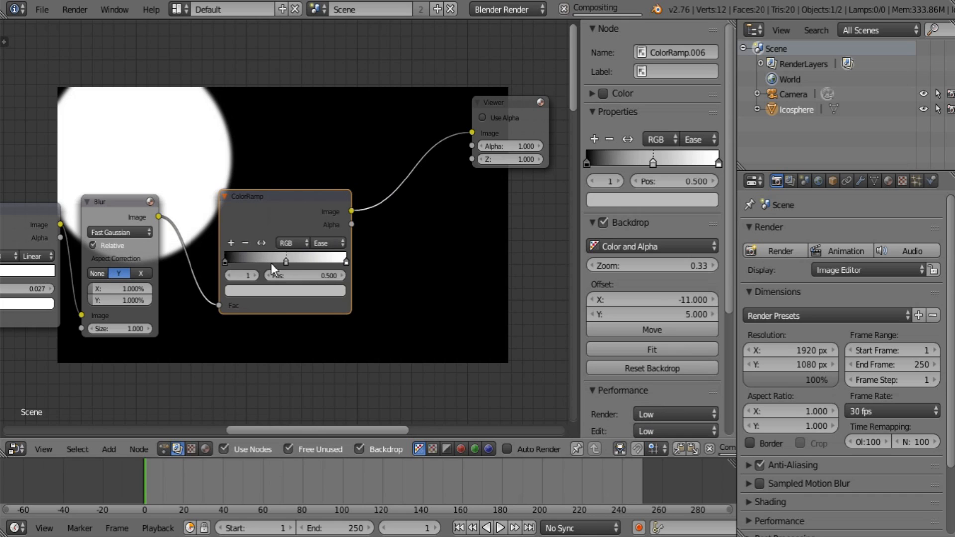
{"action": "left_click", "coordinate": [288, 289]}
{"action": "left_click_drag", "start_coordinate": [254, 238], "coordinate": [231, 260]}
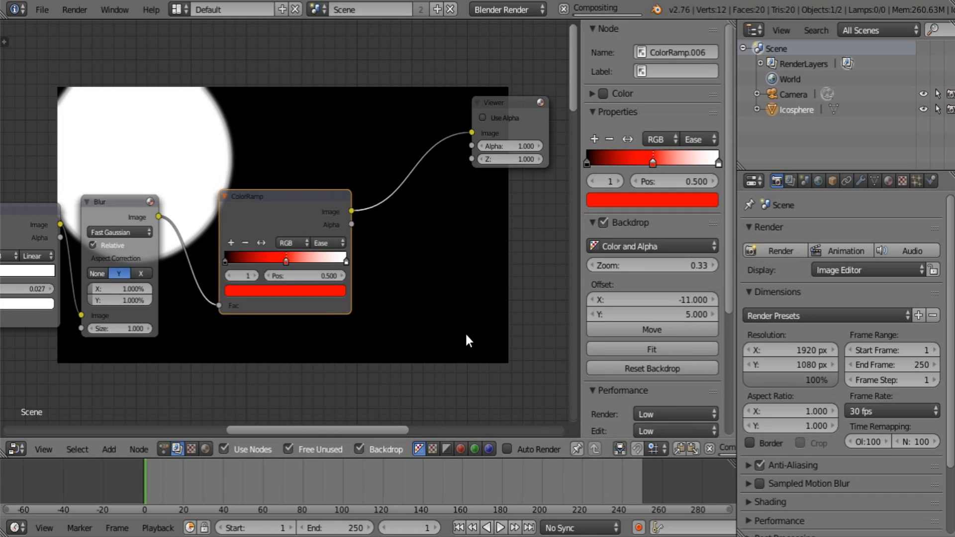
- Add a green color stop at position 0.250 on the second ColorRamp
{"action": "left_click", "coordinate": [233, 243]}
{"action": "left_click", "coordinate": [265, 291]}
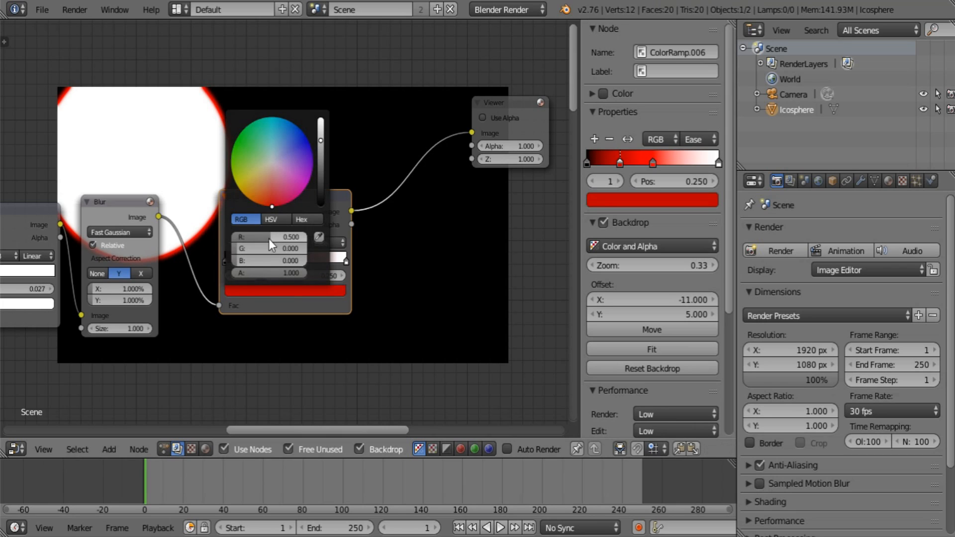
{"action": "left_click_drag", "start_coordinate": [269, 239], "coordinate": [318, 261]}
- Add a pure blue color stop at position 0.125 on the second ColorRamp
{"action": "left_click", "coordinate": [233, 243]}
{"action": "left_click", "coordinate": [273, 287]}
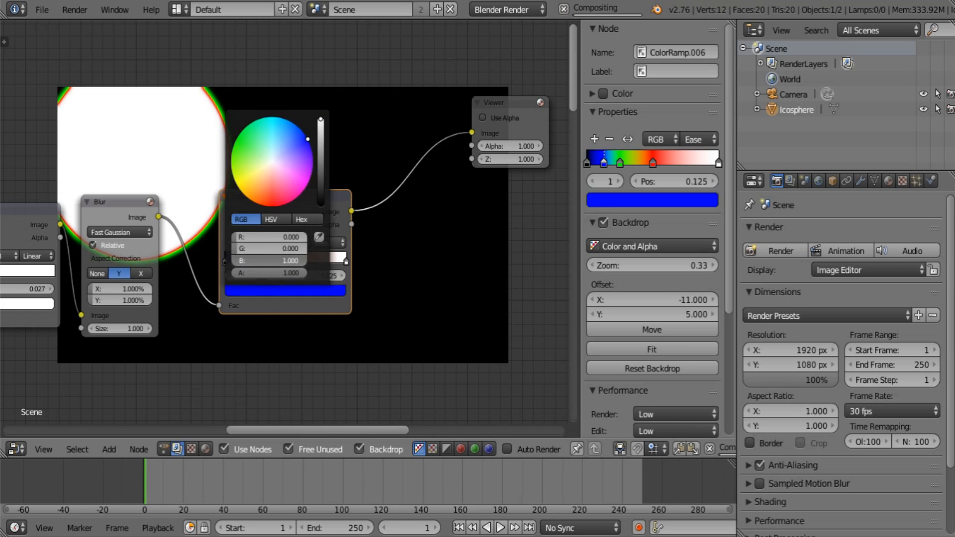
{"action": "scroll", "coordinate": [327, 285], "scroll_direction": "up", "scroll_amount": 2}
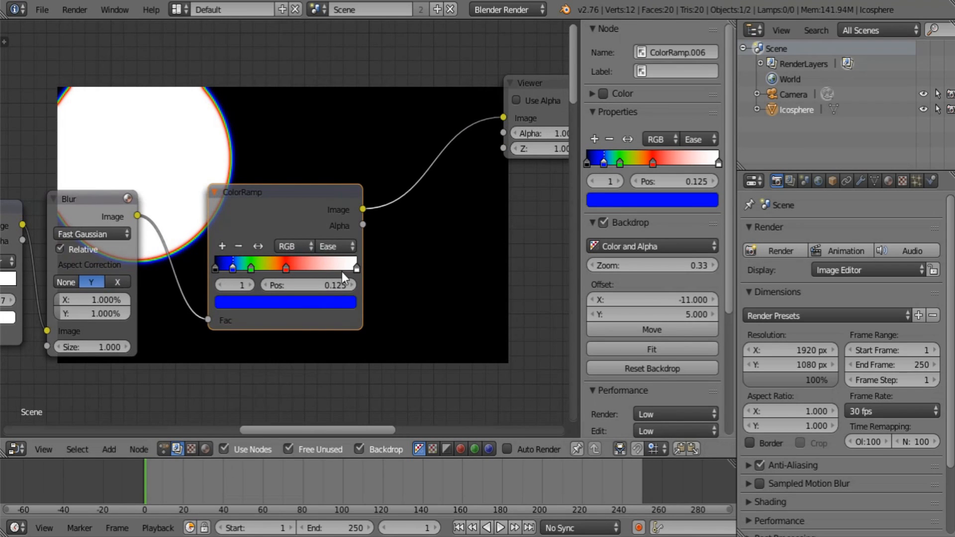
- Change the end color stop of the second ColorRamp from white to black
{"action": "left_click", "coordinate": [356, 267]}
{"action": "left_click", "coordinate": [332, 302]}
{"action": "left_click_drag", "start_coordinate": [330, 159], "coordinate": [327, 204]}
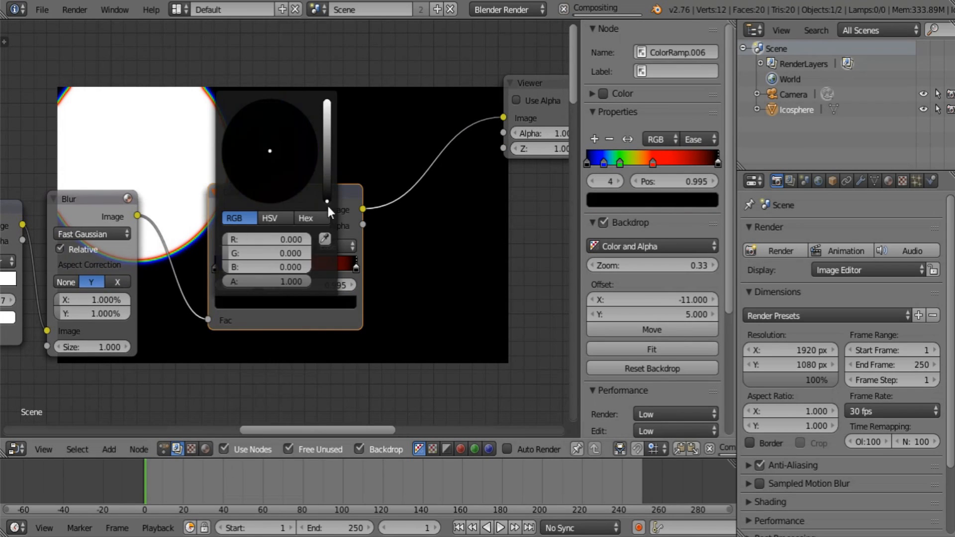
{"action": "scroll", "coordinate": [303, 328], "scroll_direction": "up", "scroll_amount": 1}
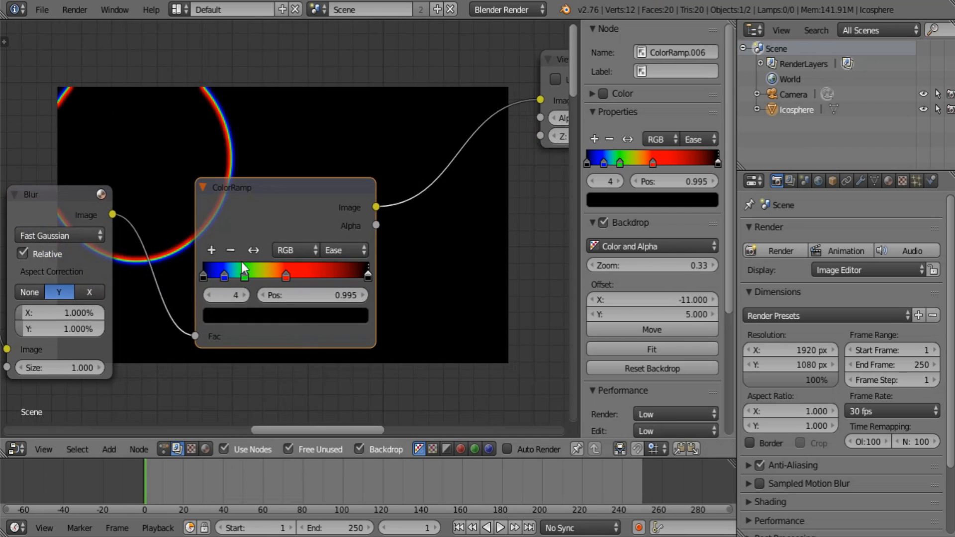
- Rearrange the second ColorRamp's stops in red, green, blue order, with green at 0.191 and blue at 0.357
{"action": "mouse_move", "coordinate": [223, 271]}
{"action": "left_mouse_down"}
{"action": "mouse_move", "coordinate": [309, 270]}
{"action": "mouse_move", "coordinate": [210, 276]}
{"action": "mouse_move", "coordinate": [240, 273]}
{"action": "left_mouse_up"}
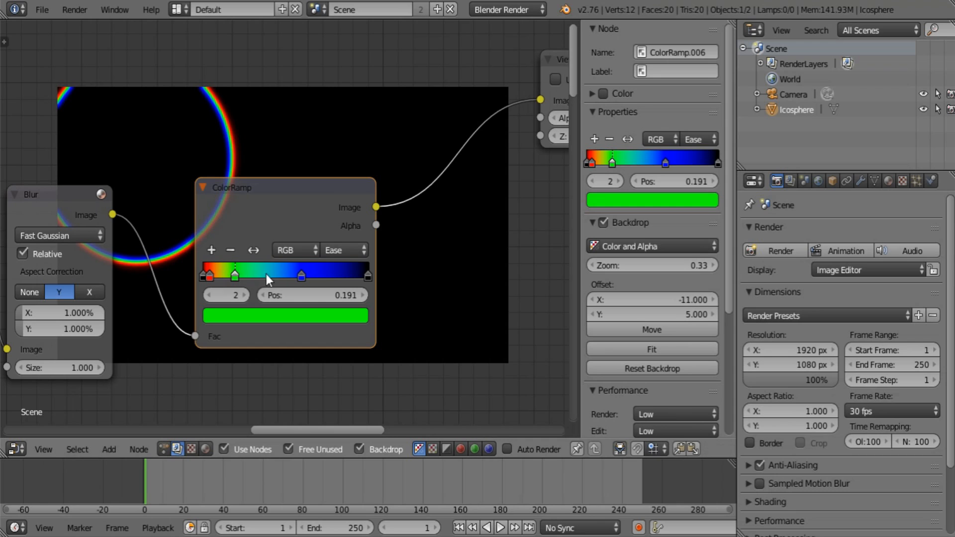
{"action": "left_click_drag", "start_coordinate": [301, 275], "coordinate": [262, 274]}
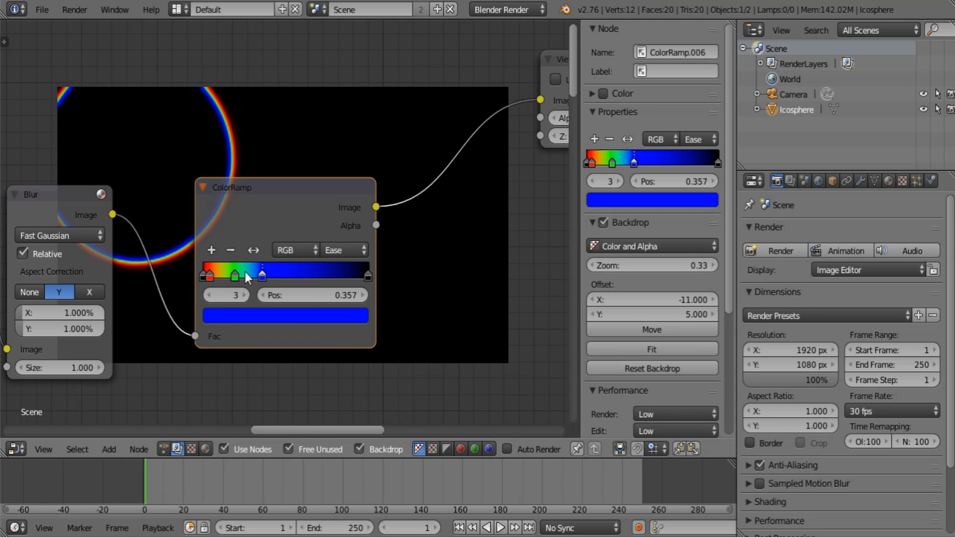
- Insert a Blur node between the rainbow ColorRamp and the Viewer, leaving more room before the Viewer
{"action": "middle_click_drag", "start_coordinate": [374, 234], "coordinate": [196, 289]}
{"action": "scroll", "coordinate": [196, 289], "scroll_direction": "down", "scroll_amount": 4}
{"action": "left_click_drag", "start_coordinate": [348, 142], "coordinate": [511, 91]}
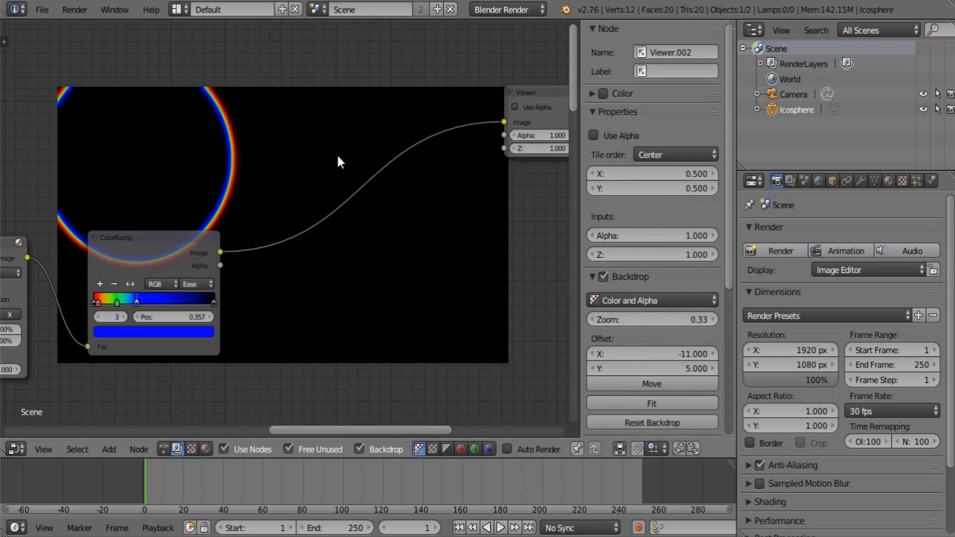
{"action": "key", "text": "shift+a"}
{"action": "left_click", "coordinate": [374, 172]}
{"action": "left_click", "coordinate": [267, 162]}
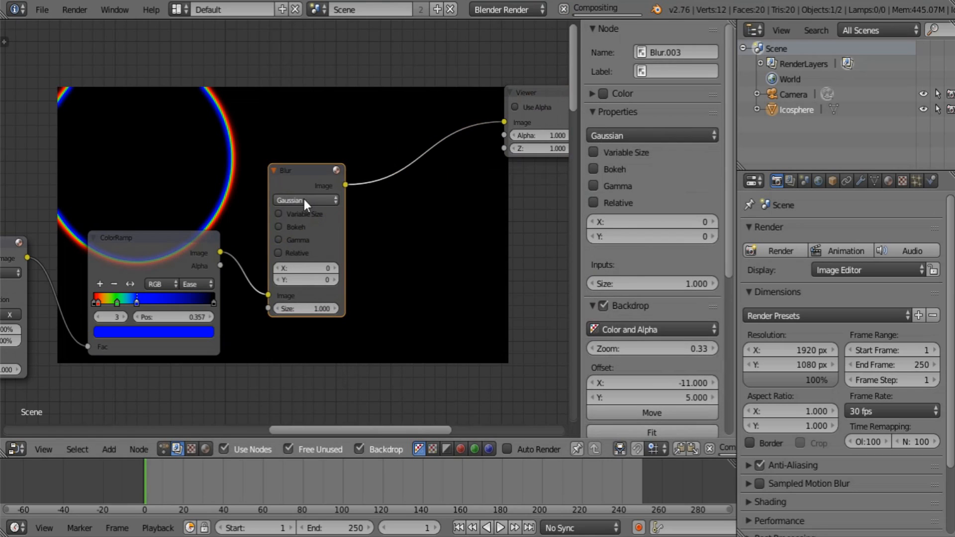
- Set the new Blur to Fast Gaussian, relative with Y aspect correction, and 1% in X and Y
{"action": "left_click", "coordinate": [303, 199]}
{"action": "left_click", "coordinate": [303, 131]}
{"action": "left_click", "coordinate": [305, 242]}
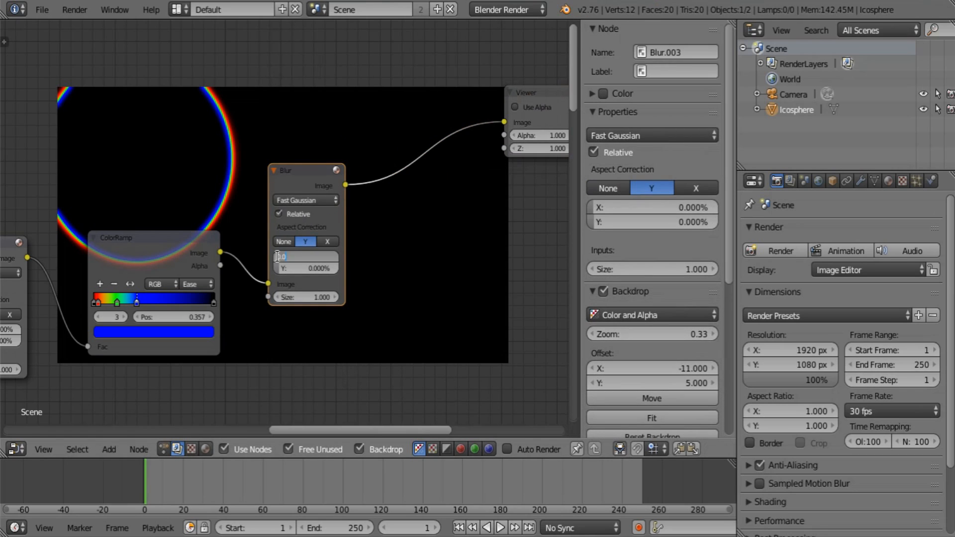
{"action": "type", "text": "1"}
{"action": "key", "text": "Return"}
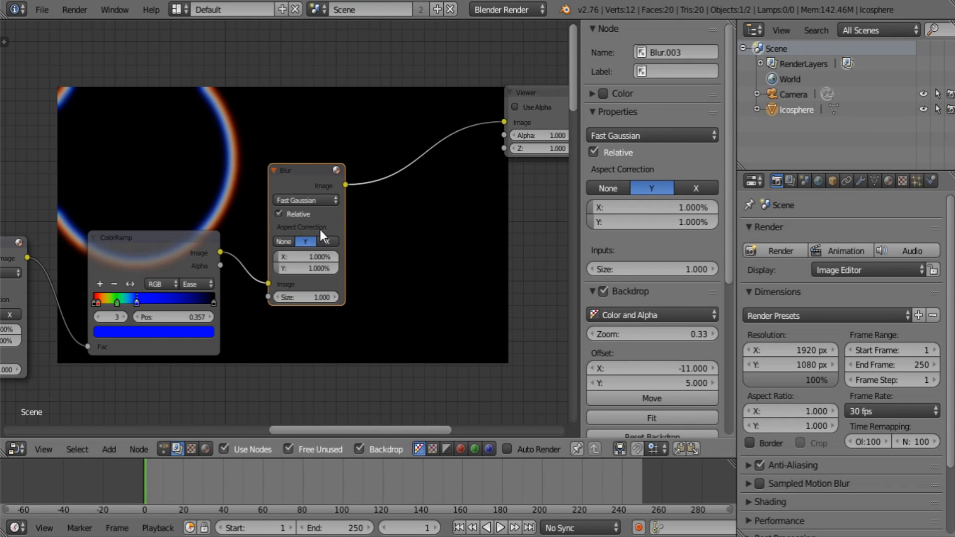
- Insert a relative Scale node between the new Blur and the Viewer, with X and Y set to 2.000
{"action": "middle_click_drag", "start_coordinate": [318, 228], "coordinate": [121, 209]}
{"action": "left_click_drag", "start_coordinate": [378, 99], "coordinate": [501, 82]}
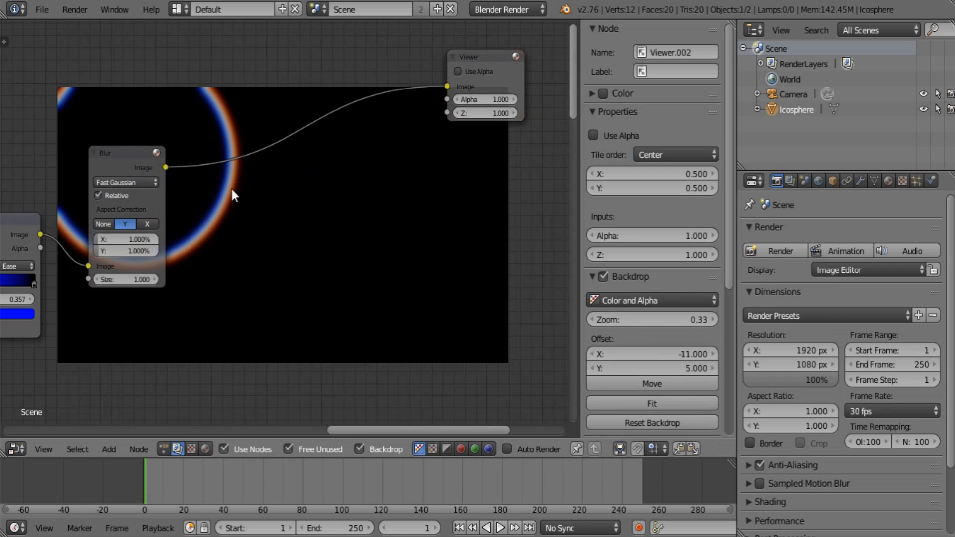
{"action": "key", "text": "shift+a"}
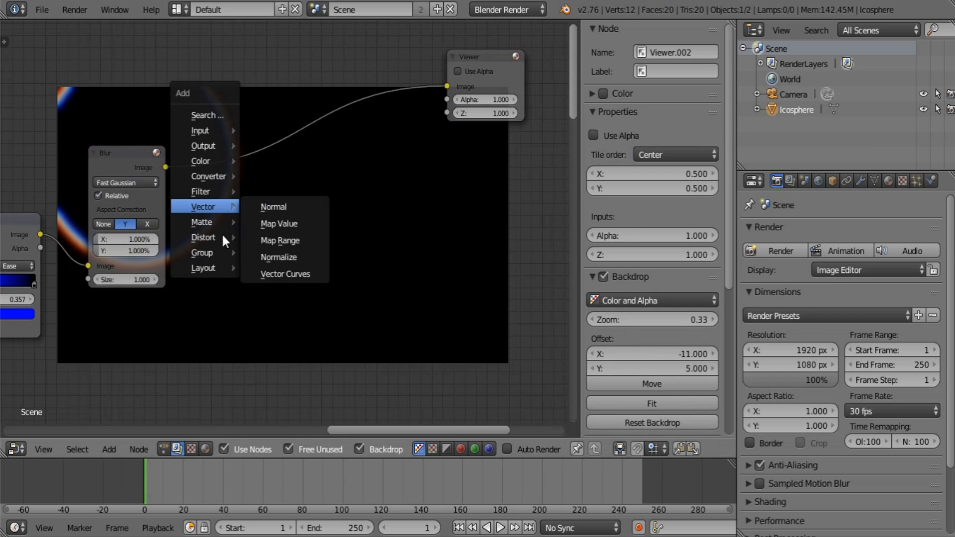
{"action": "mouse_move", "coordinate": [200, 238]}
{"action": "left_click", "coordinate": [276, 239]}
{"action": "left_click", "coordinate": [243, 138]}
{"action": "left_click", "coordinate": [270, 167]}
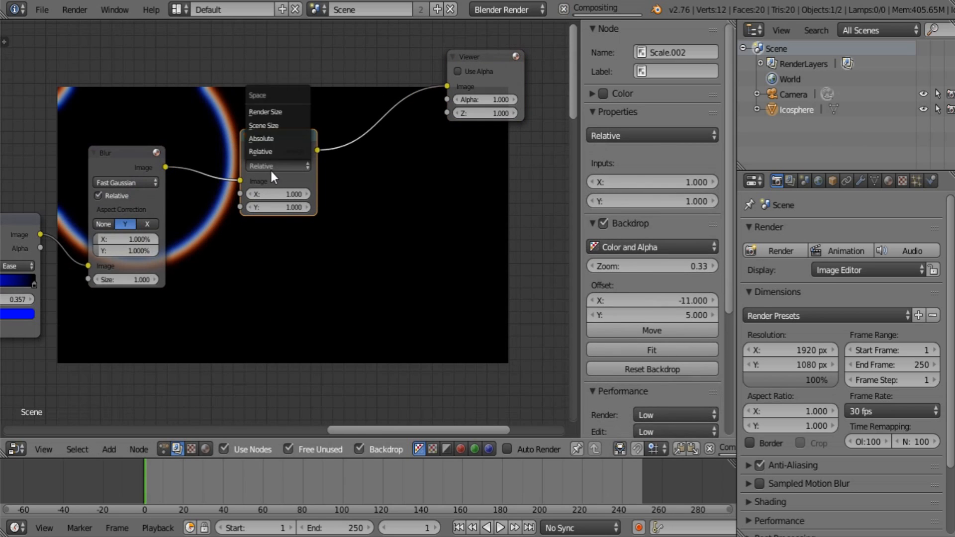
{"action": "type", "text": "2"}
{"action": "key", "text": "Return"}
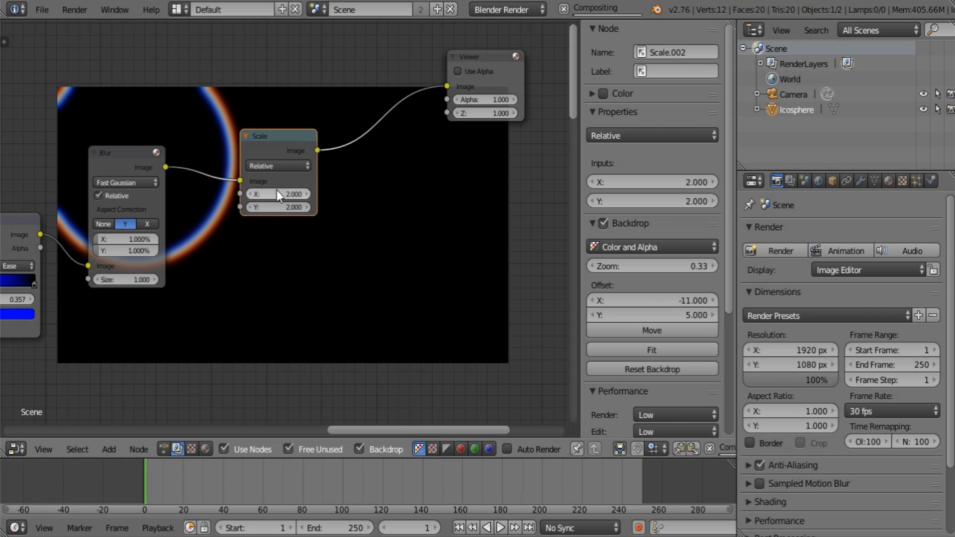
- Insert a Mix node between the Scale node and the Viewer
{"action": "key", "text": "shift+a"}
{"action": "mouse_move", "coordinate": [375, 139]}
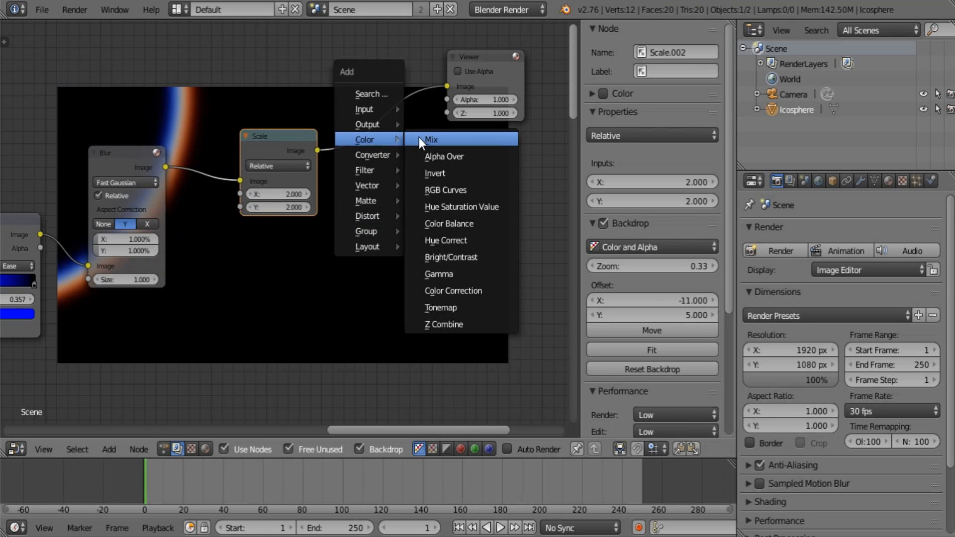
{"action": "left_click", "coordinate": [418, 137]}
{"action": "left_click", "coordinate": [356, 189]}
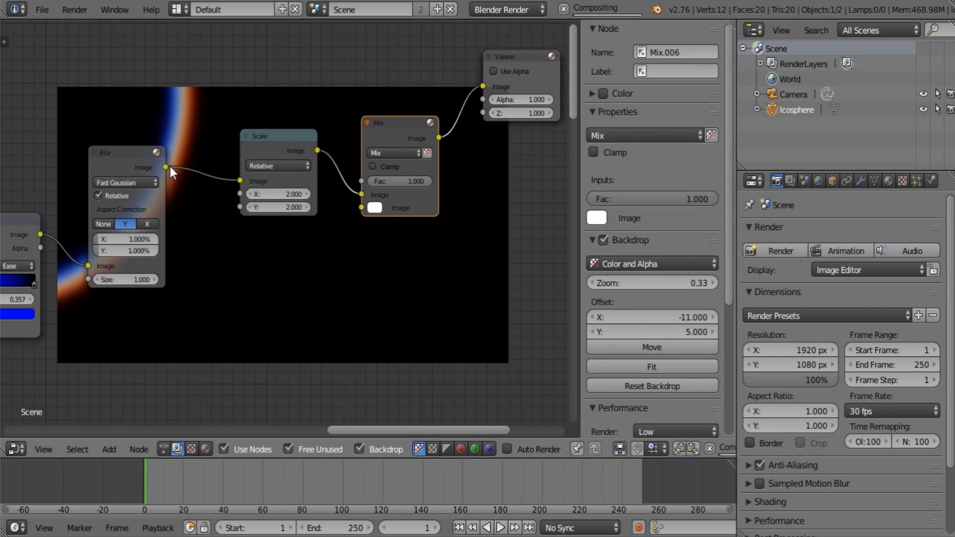
- Combine the Blur output with the scaled ring in the Mix node, using Add mode, Clamp and a factor of 0.382
{"action": "left_click_drag", "start_coordinate": [168, 167], "coordinate": [386, 180]}
{"action": "left_click", "coordinate": [393, 153]}
{"action": "left_click", "coordinate": [397, 181]}
{"action": "left_click", "coordinate": [384, 166]}
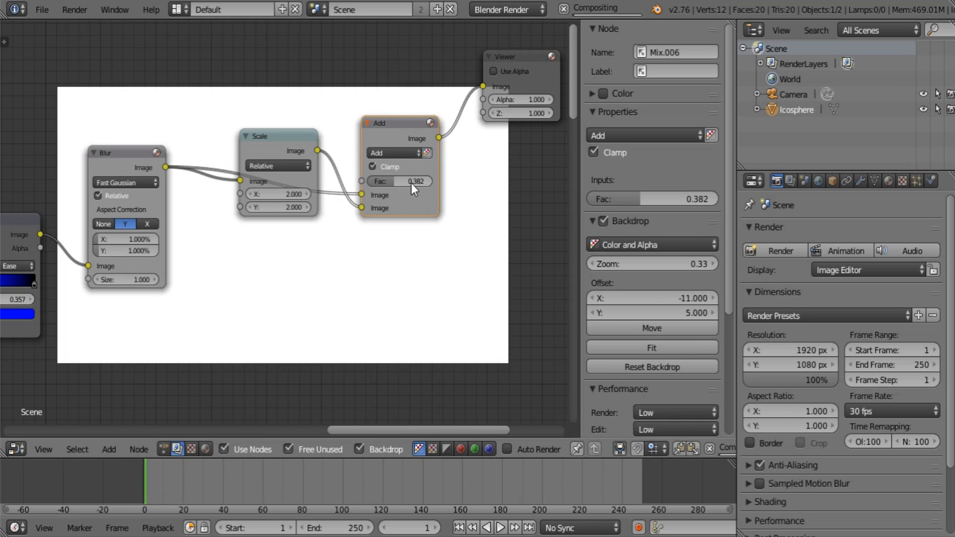
{"action": "middle_click_drag", "start_coordinate": [235, 155], "coordinate": [270, 305]}
{"action": "middle_click_drag", "start_coordinate": [373, 272], "coordinate": [218, 199]}
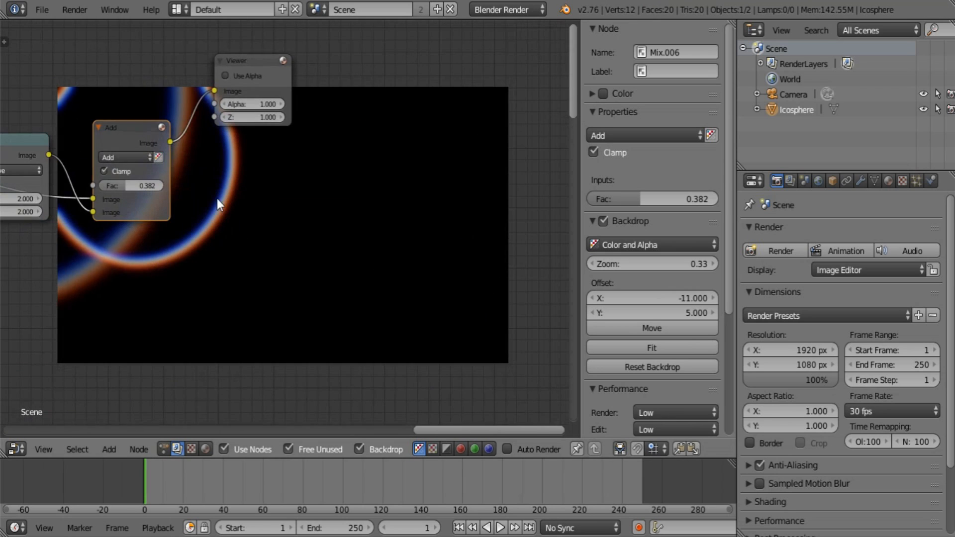
- Move the Viewer farther from the ring's Add node and place a separate Mix node in the space below
{"action": "left_click_drag", "start_coordinate": [239, 67], "coordinate": [404, 138]}
{"action": "key", "text": "a"}
{"action": "middle_click_drag", "start_coordinate": [271, 162], "coordinate": [299, 36]}
{"action": "scroll", "coordinate": [308, 207], "scroll_direction": "down", "scroll_amount": 2}
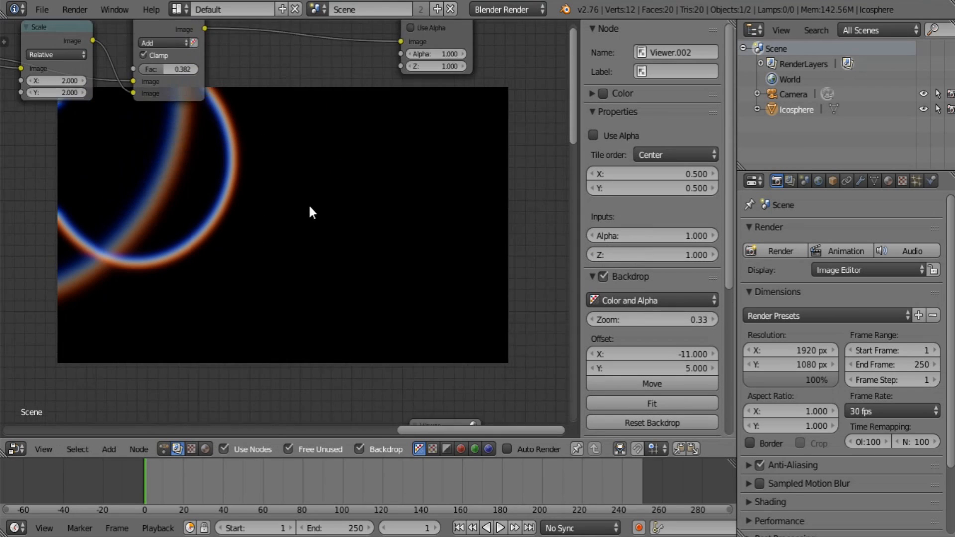
{"action": "middle_click_drag", "start_coordinate": [328, 166], "coordinate": [341, 222]}
{"action": "key", "text": "shift+a"}
{"action": "mouse_move", "coordinate": [328, 249]}
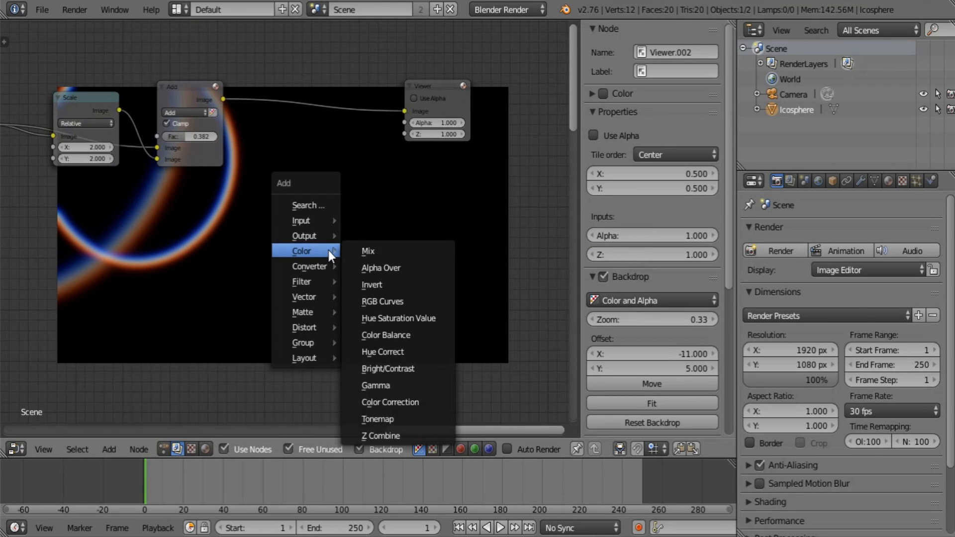
{"action": "left_click", "coordinate": [368, 251]}
{"action": "left_click", "coordinate": [305, 172]}
{"action": "scroll", "coordinate": [265, 170], "scroll_direction": "up", "scroll_amount": 1}
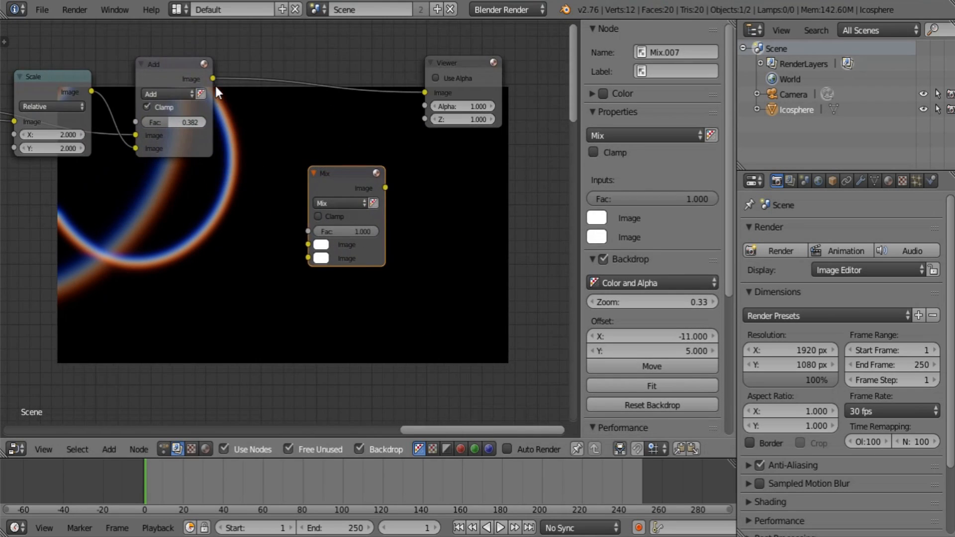
- Set the new Mix node's second color to black and link the ring's Add output into its first input
{"action": "left_click", "coordinate": [321, 259]}
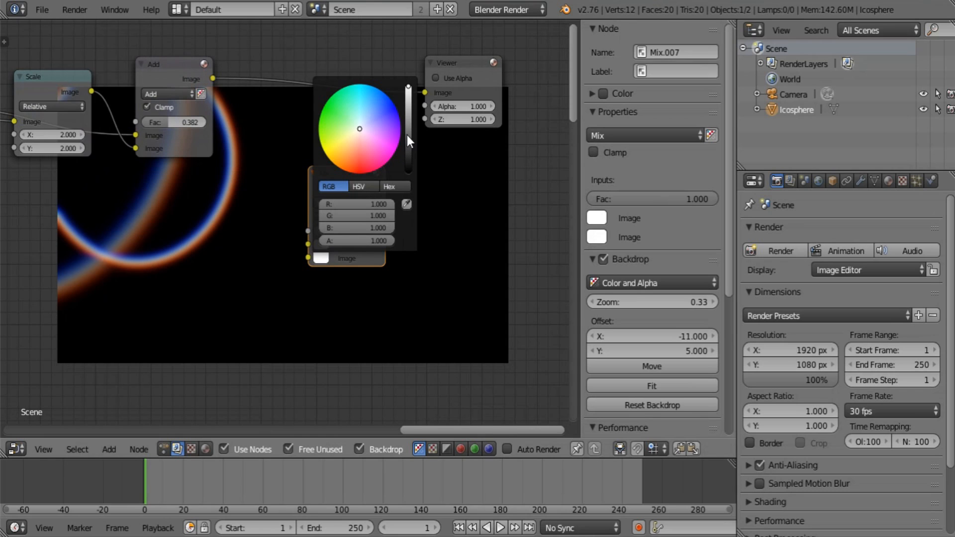
{"action": "left_click_drag", "start_coordinate": [407, 135], "coordinate": [389, 186]}
{"action": "left_click_drag", "start_coordinate": [212, 78], "coordinate": [308, 244]}
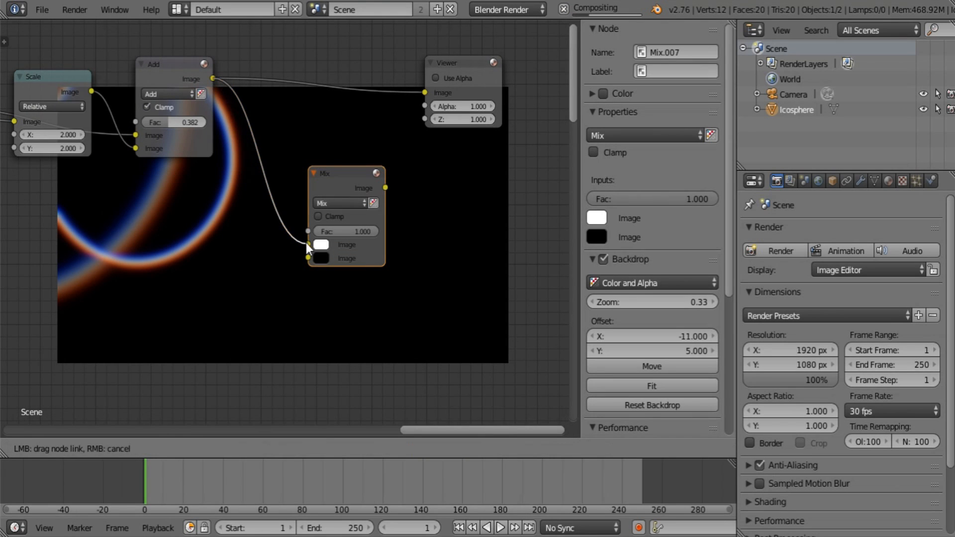
- Duplicate the Mix node below and link the output of the 2.000-factor Add node combining the ghosts into its first input
{"action": "middle_click_drag", "start_coordinate": [357, 265], "coordinate": [321, 144]}
{"action": "scroll", "coordinate": [320, 134], "scroll_direction": "down", "scroll_amount": 1}
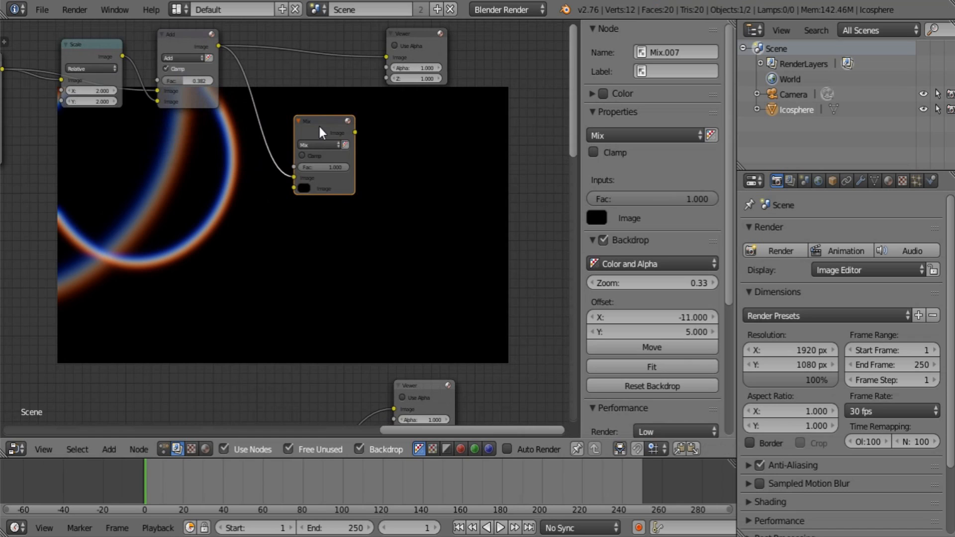
{"action": "key", "text": "shift+d"}
{"action": "left_click", "coordinate": [336, 315]}
{"action": "middle_click_drag", "start_coordinate": [327, 271], "coordinate": [319, 155]}
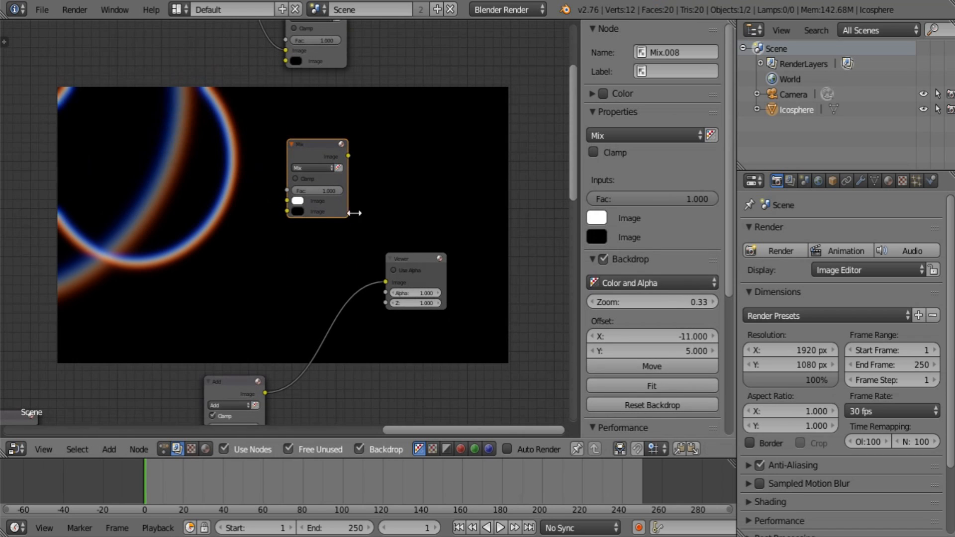
{"action": "middle_click_drag", "start_coordinate": [334, 219], "coordinate": [345, 169]}
{"action": "left_click_drag", "start_coordinate": [276, 342], "coordinate": [299, 152]}
{"action": "left_click_drag", "start_coordinate": [320, 120], "coordinate": [320, 259]}
{"action": "middle_click_drag", "start_coordinate": [320, 260], "coordinate": [274, 104]}
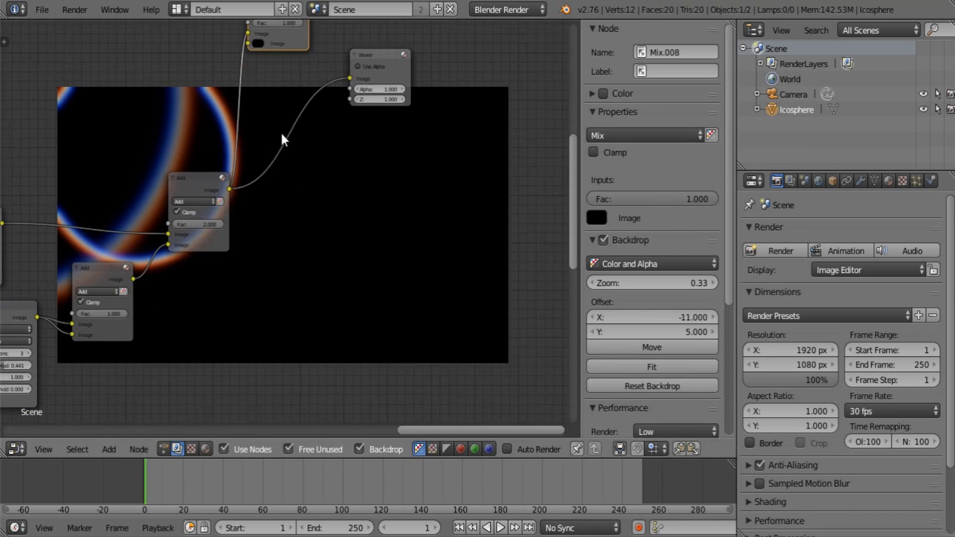
- Duplicate the Mix node again and place the copy below the 2.000-factor Add node of the ghosts branch
{"action": "key", "text": "shift+d"}
{"action": "left_click", "coordinate": [295, 416]}
{"action": "middle_click_drag", "start_coordinate": [304, 272], "coordinate": [347, 113]}
{"action": "scroll", "coordinate": [333, 142], "scroll_direction": "down", "scroll_amount": 2}
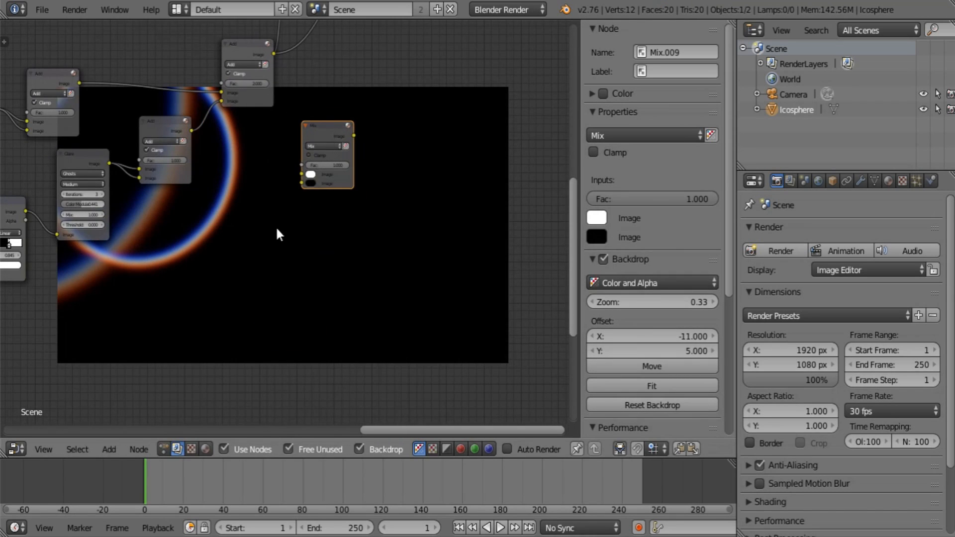
{"action": "left_click_drag", "start_coordinate": [306, 155], "coordinate": [238, 292]}
{"action": "middle_click_drag", "start_coordinate": [232, 293], "coordinate": [406, 156]}
{"action": "left_click_drag", "start_coordinate": [429, 145], "coordinate": [102, 338]}
{"action": "middle_click_drag", "start_coordinate": [102, 338], "coordinate": [225, 360]}
{"action": "key", "text": "g"}
{"action": "left_click", "coordinate": [430, 191]}
{"action": "middle_click_drag", "start_coordinate": [430, 191], "coordinate": [258, 370]}
{"action": "key", "text": "g"}
{"action": "left_click", "coordinate": [464, 202]}
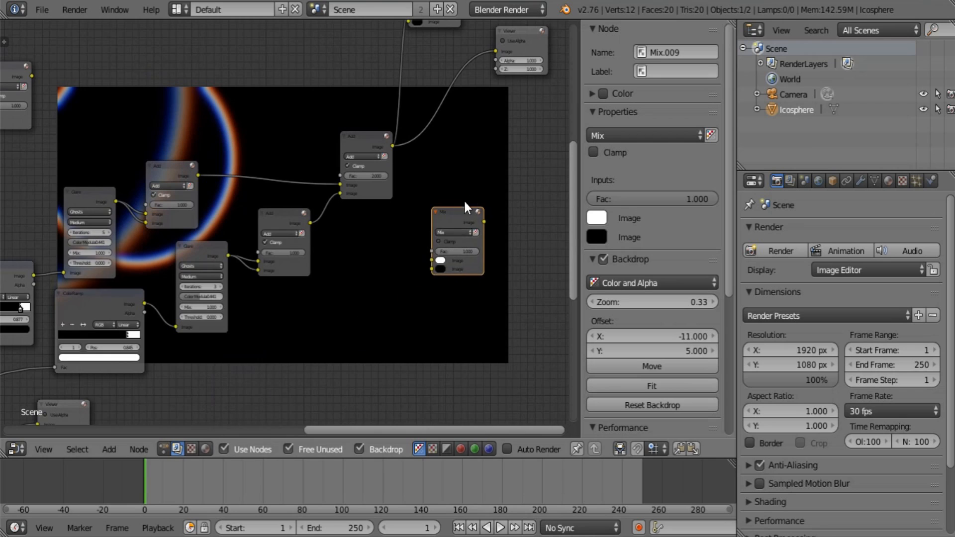
- Preview the ghosts branch through its own Viewer and save the file
{"action": "middle_click_drag", "start_coordinate": [465, 201], "coordinate": [336, 354]}
{"action": "middle_click_drag", "start_coordinate": [337, 242], "coordinate": [368, 221]}
{"action": "left_click", "coordinate": [422, 156]}
{"action": "left_click", "coordinate": [40, 11]}
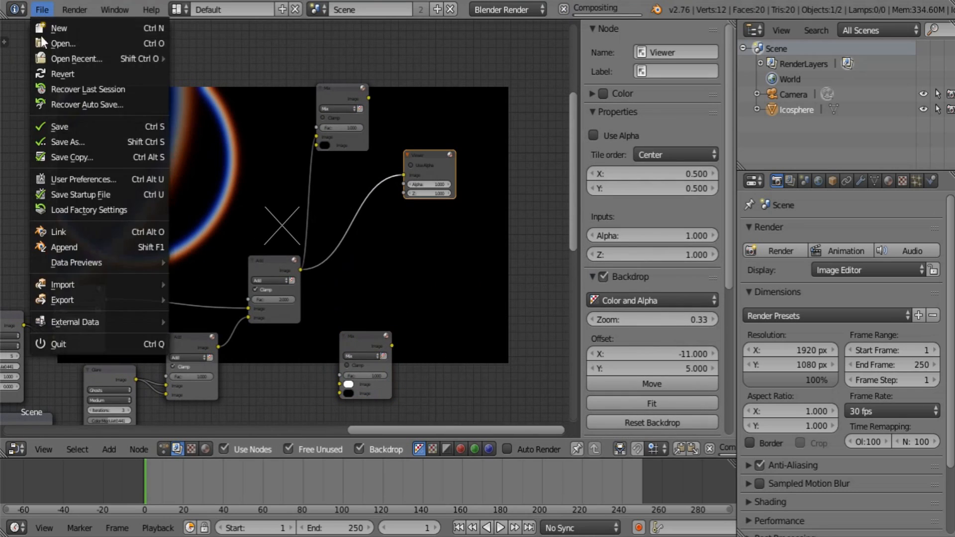
{"action": "left_click", "coordinate": [57, 124]}
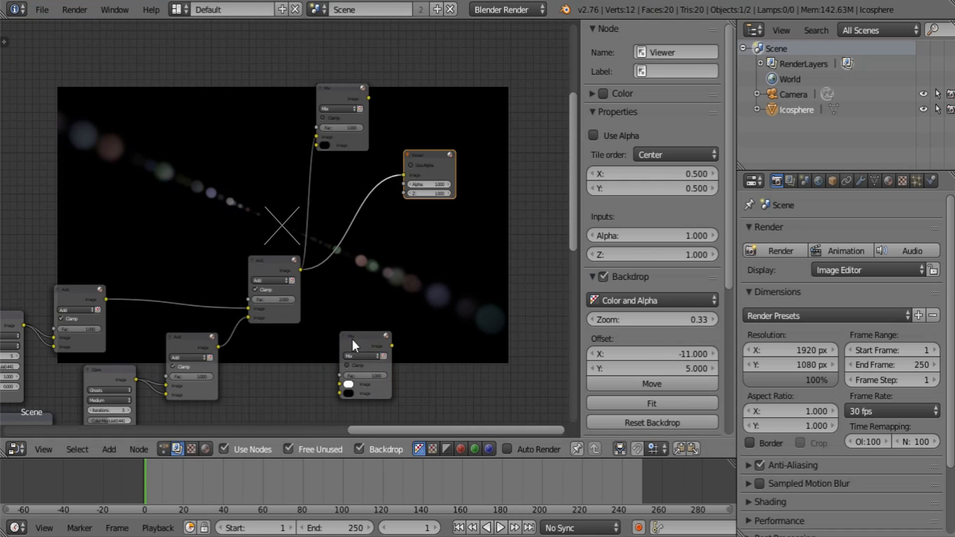
- Bring the third Mix node and the Add node fed by the Scale nodes together, linking the Add output into the Mix's first input
{"action": "middle_click_drag", "start_coordinate": [353, 344], "coordinate": [413, 183]}
{"action": "left_click", "coordinate": [413, 183]}
{"action": "left_click_drag", "start_coordinate": [411, 181], "coordinate": [248, 300]}
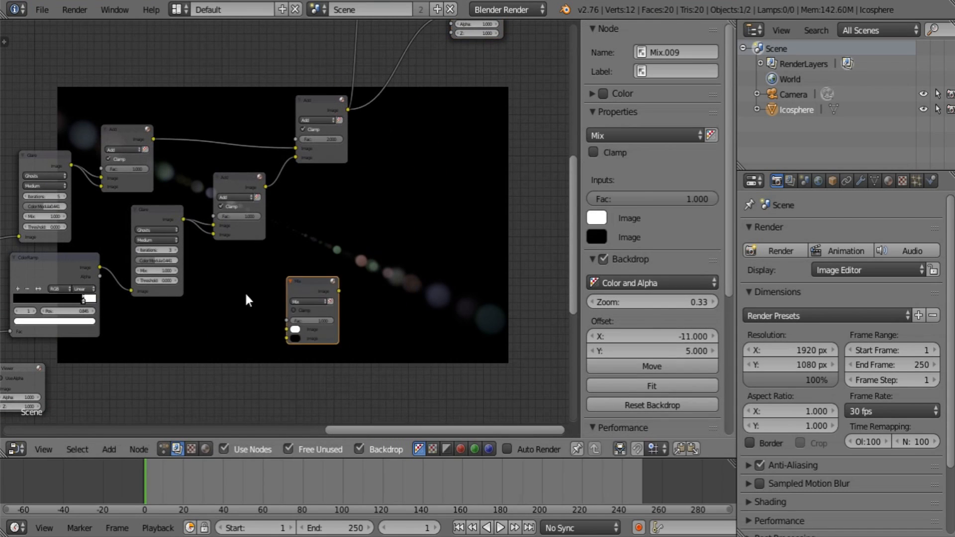
{"action": "middle_click_drag", "start_coordinate": [194, 274], "coordinate": [463, 138]}
{"action": "scroll", "coordinate": [265, 187], "scroll_direction": "down", "scroll_amount": 2}
{"action": "left_click_drag", "start_coordinate": [189, 203], "coordinate": [427, 224]}
{"action": "middle_click_drag", "start_coordinate": [431, 227], "coordinate": [228, 271]}
{"action": "scroll", "coordinate": [260, 270], "scroll_direction": "up", "scroll_amount": 1}
{"action": "left_click_drag", "start_coordinate": [246, 277], "coordinate": [323, 248]}
- Link the third Mix node's output into the ghosts Viewer and move the Mix closer to its Add node
{"action": "left_click_drag", "start_coordinate": [358, 200], "coordinate": [489, 120]}
{"action": "middle_click_drag", "start_coordinate": [408, 181], "coordinate": [237, 342]}
{"action": "left_click_drag", "start_coordinate": [330, 291], "coordinate": [457, 83]}
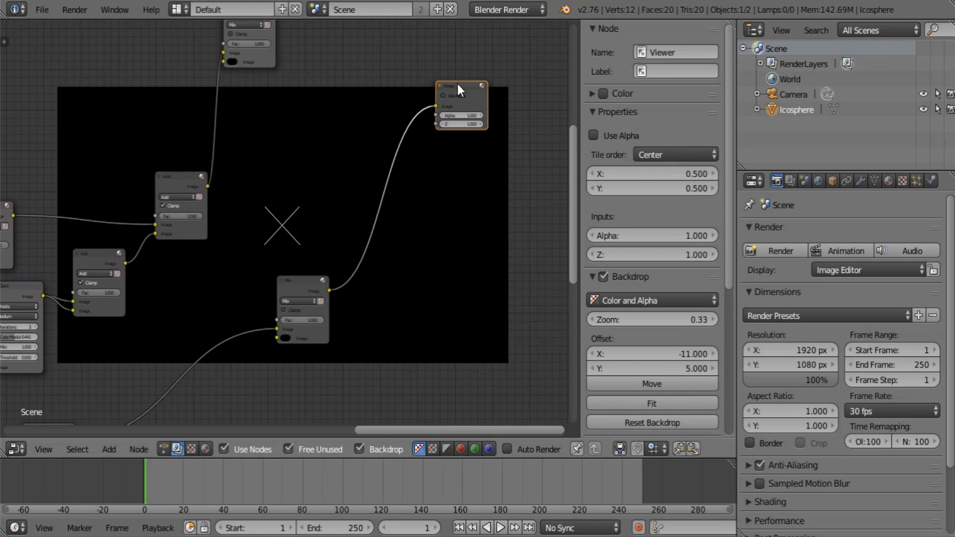
{"action": "middle_click_drag", "start_coordinate": [299, 280], "coordinate": [444, 174]}
{"action": "left_click_drag", "start_coordinate": [437, 187], "coordinate": [362, 268]}
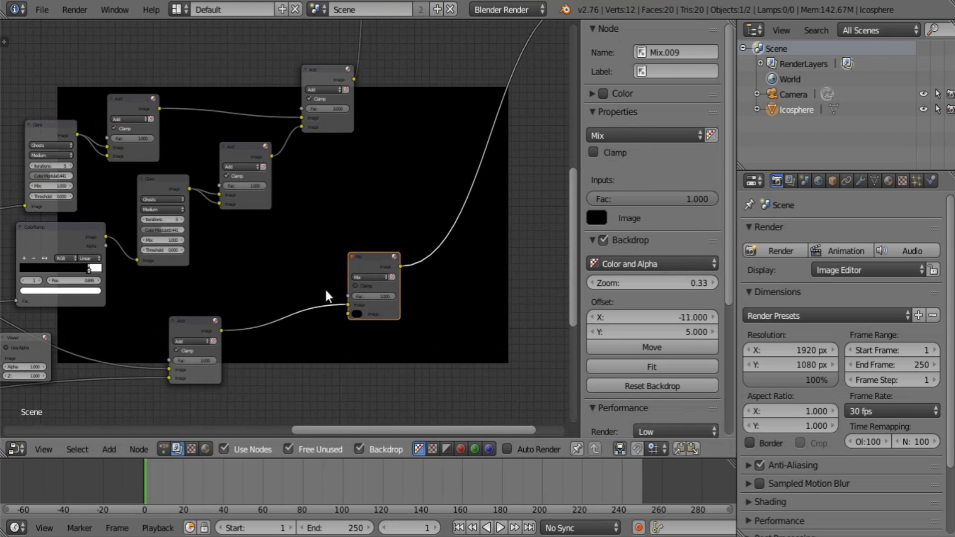
- Delete the spare Viewer below the ghosts ColorRamps and move the neighboring Add node into the freed space
{"action": "middle_click_drag", "start_coordinate": [166, 345], "coordinate": [405, 236]}
{"action": "scroll", "coordinate": [213, 271], "scroll_direction": "down", "scroll_amount": 4}
{"action": "middle_click_drag", "start_coordinate": [213, 273], "coordinate": [349, 231]}
{"action": "scroll", "coordinate": [330, 246], "scroll_direction": "up", "scroll_amount": 2}
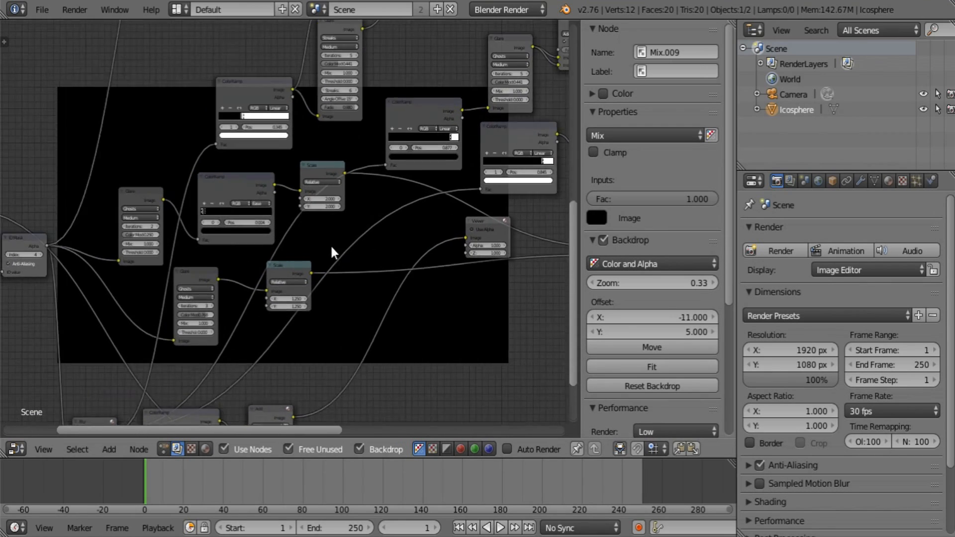
{"action": "middle_click_drag", "start_coordinate": [348, 273], "coordinate": [223, 288]}
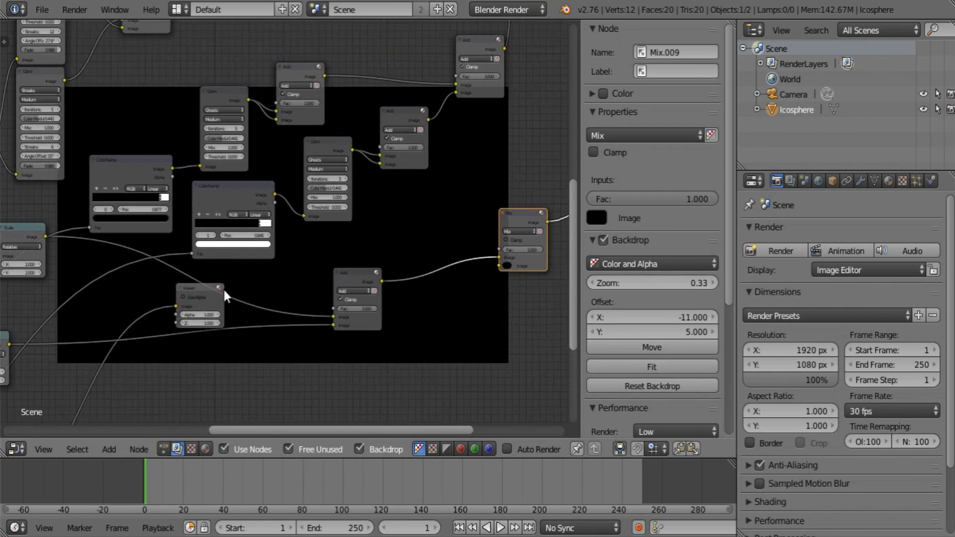
{"action": "left_click", "coordinate": [206, 286]}
{"action": "key", "text": "x"}
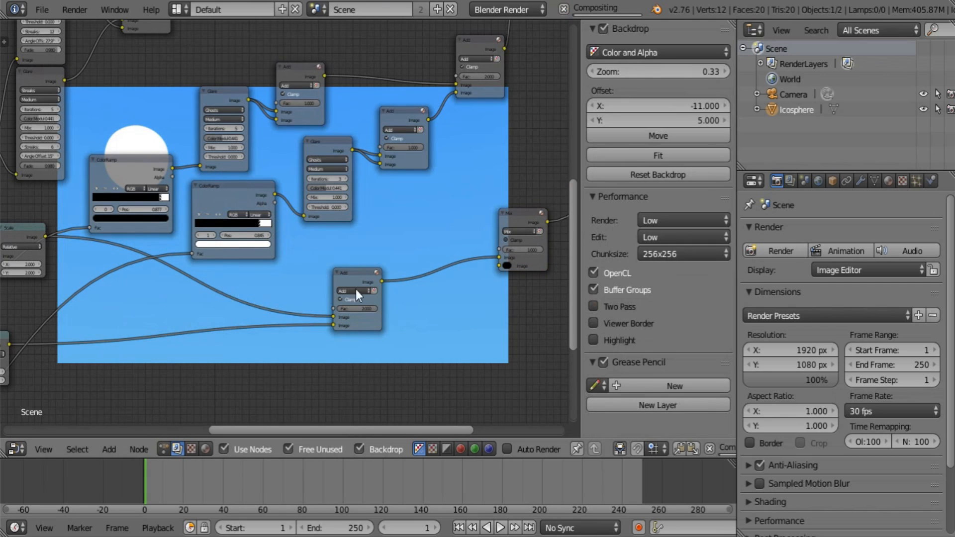
{"action": "left_click_drag", "start_coordinate": [362, 280], "coordinate": [228, 298]}
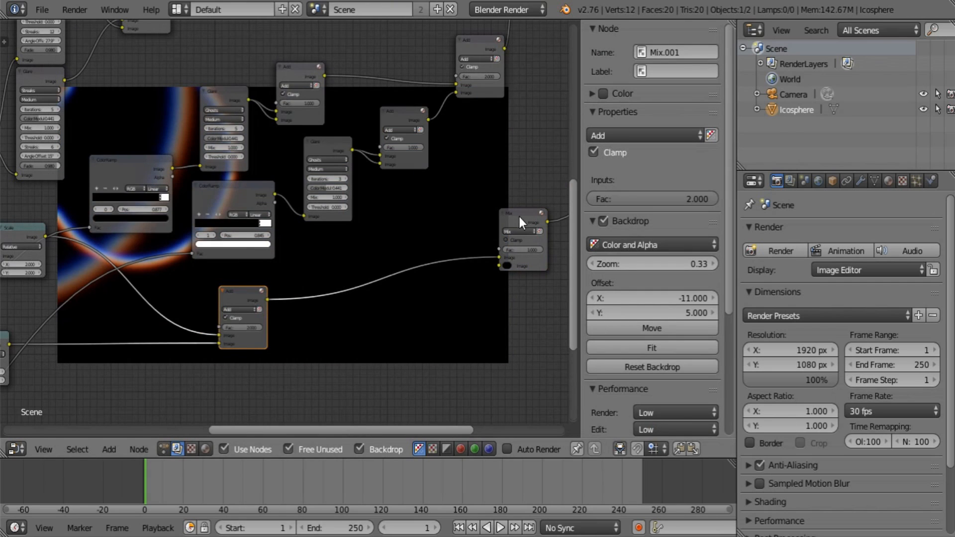
- Set the third Mix node's factor to 0 and move the Viewer it feeds down toward it
{"action": "middle_click_drag", "start_coordinate": [437, 227], "coordinate": [135, 308]}
{"action": "left_click_drag", "start_coordinate": [247, 277], "coordinate": [234, 284]}
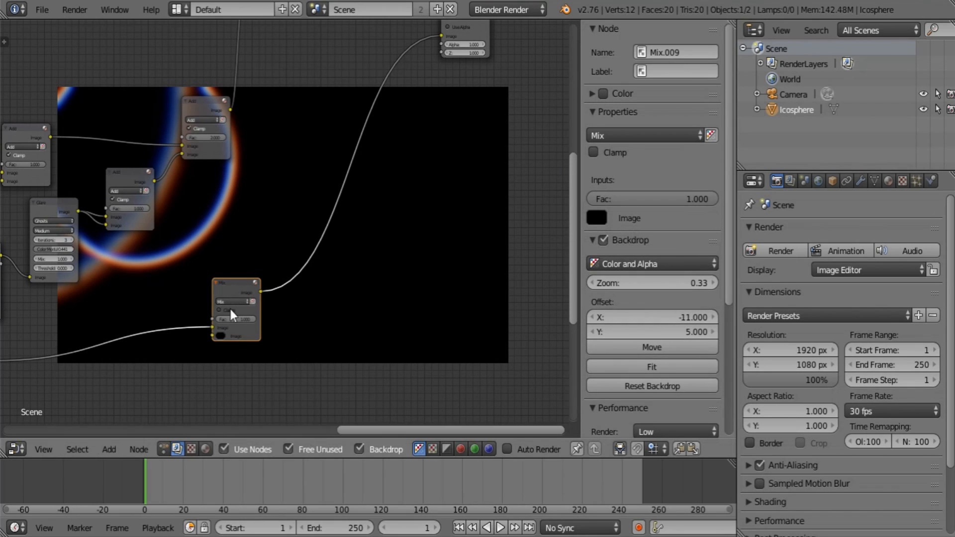
{"action": "left_click_drag", "start_coordinate": [237, 319], "coordinate": [215, 319]}
{"action": "middle_click_drag", "start_coordinate": [375, 173], "coordinate": [308, 309]}
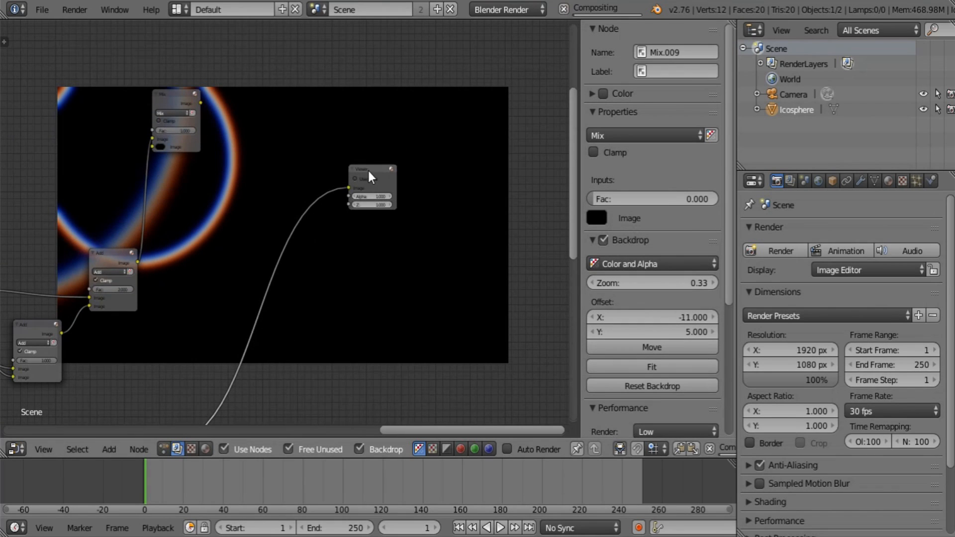
{"action": "left_click_drag", "start_coordinate": [368, 171], "coordinate": [366, 225]}
- Set the factor of the other two Mix nodes to 0
{"action": "middle_click_drag", "start_coordinate": [246, 279], "coordinate": [374, 416]}
{"action": "scroll", "coordinate": [311, 290], "scroll_direction": "up", "scroll_amount": 3}
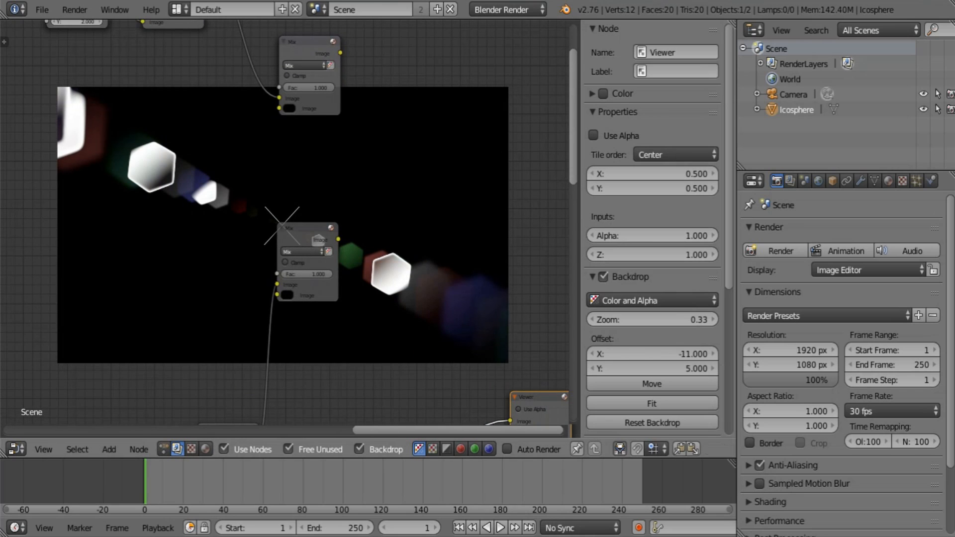
{"action": "left_click_drag", "start_coordinate": [313, 274], "coordinate": [282, 274]}
{"action": "middle_click_drag", "start_coordinate": [327, 105], "coordinate": [328, 265]}
{"action": "left_click_drag", "start_coordinate": [325, 247], "coordinate": [283, 247]}
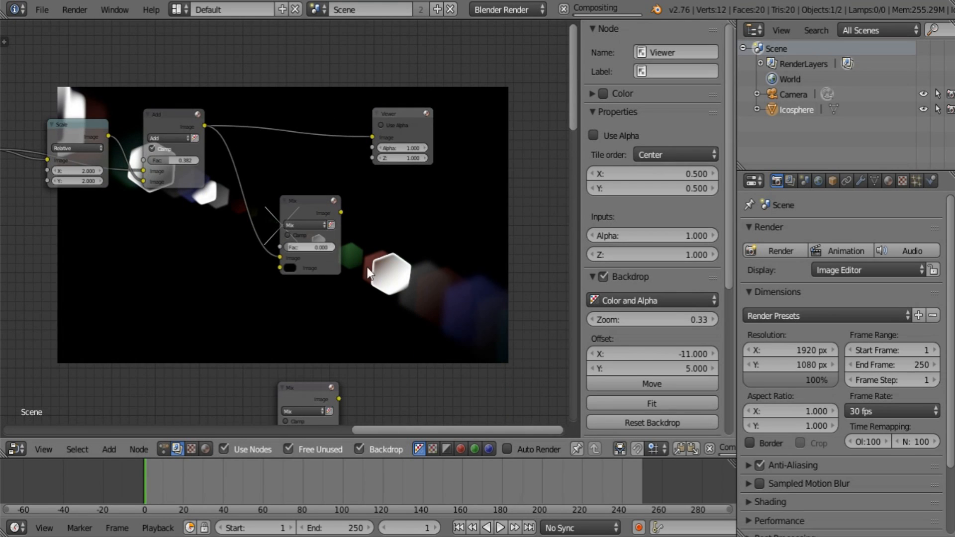
- Remove the Viewer beside the first Mix node and add a new Mix node beyond the existing Mix nodes
{"action": "middle_click_drag", "start_coordinate": [356, 277], "coordinate": [291, 303]}
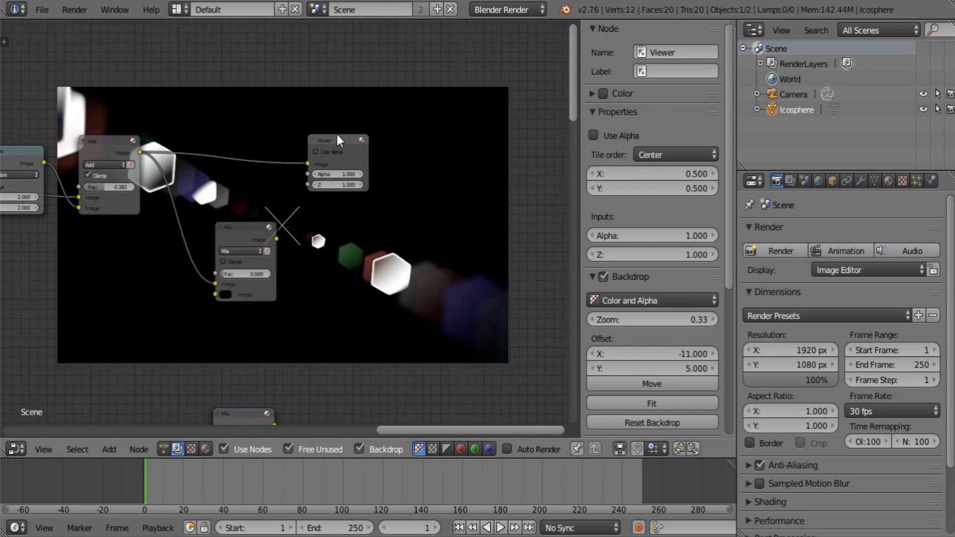
{"action": "key", "text": "shift+a"}
{"action": "mouse_move", "coordinate": [347, 142]}
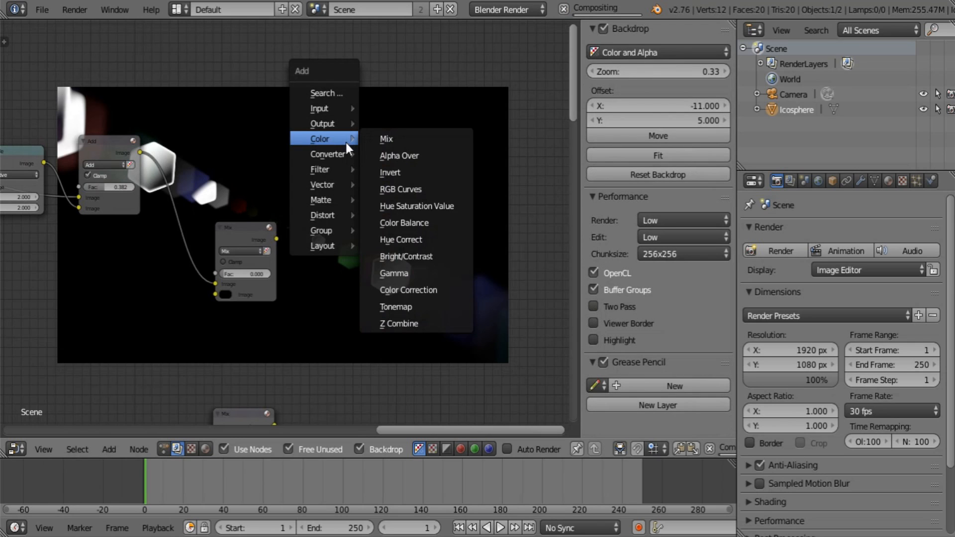
{"action": "left_click", "coordinate": [385, 140]}
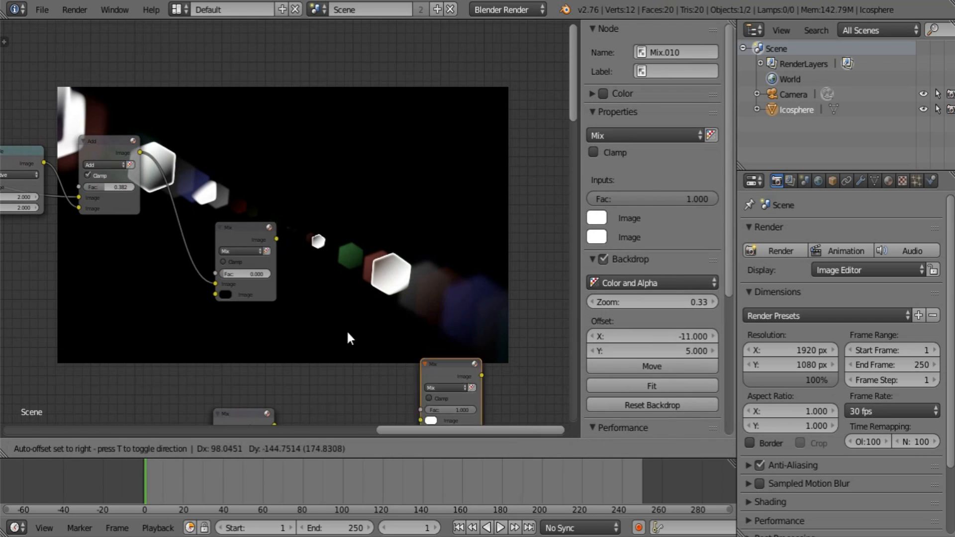
{"action": "left_click", "coordinate": [275, 244]}
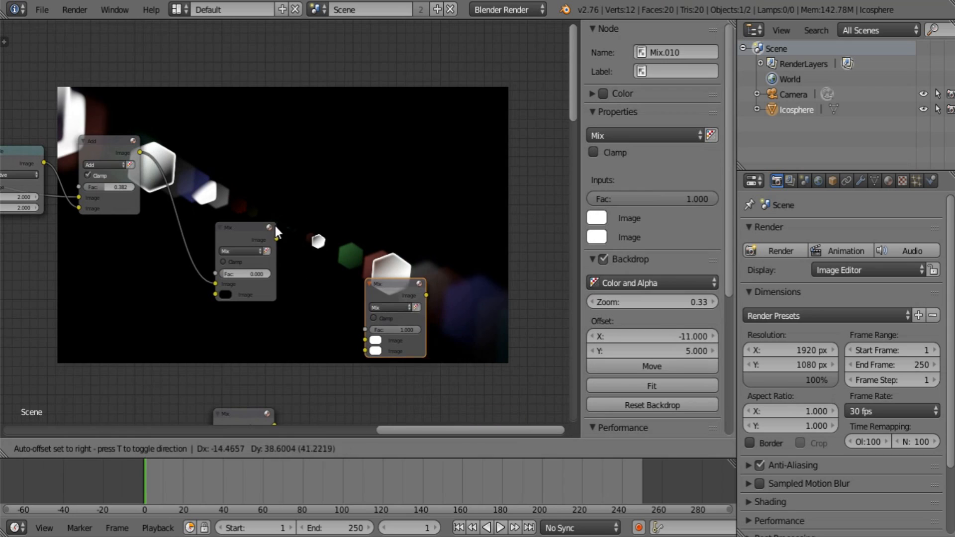
{"action": "left_click", "coordinate": [274, 225]}
- Link the first and second Mix outputs into the new Mix node's image inputs, set it to Add and move it lower
{"action": "left_click_drag", "start_coordinate": [276, 238], "coordinate": [324, 270]}
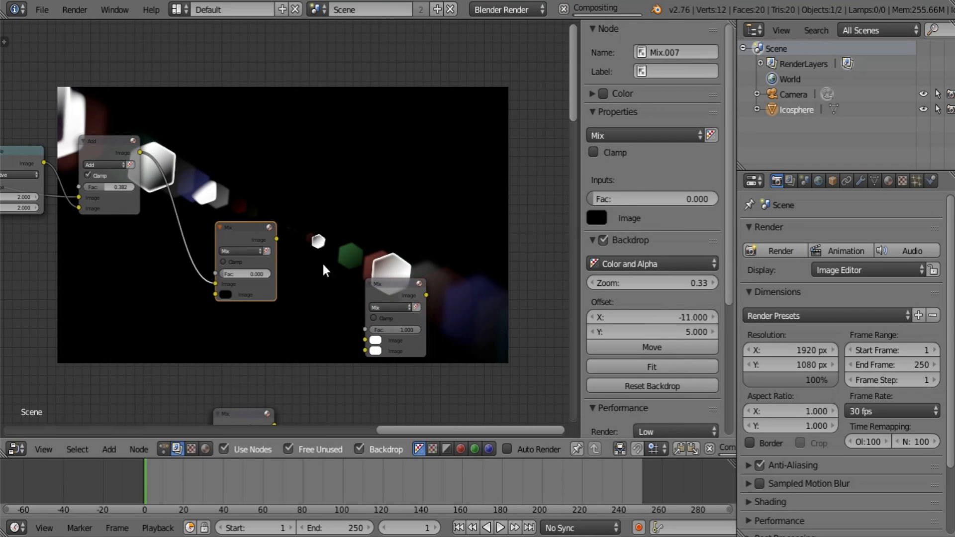
{"action": "left_click_drag", "start_coordinate": [276, 239], "coordinate": [365, 341]}
{"action": "middle_click_drag", "start_coordinate": [307, 398], "coordinate": [282, 258]}
{"action": "left_click_drag", "start_coordinate": [251, 285], "coordinate": [341, 211]}
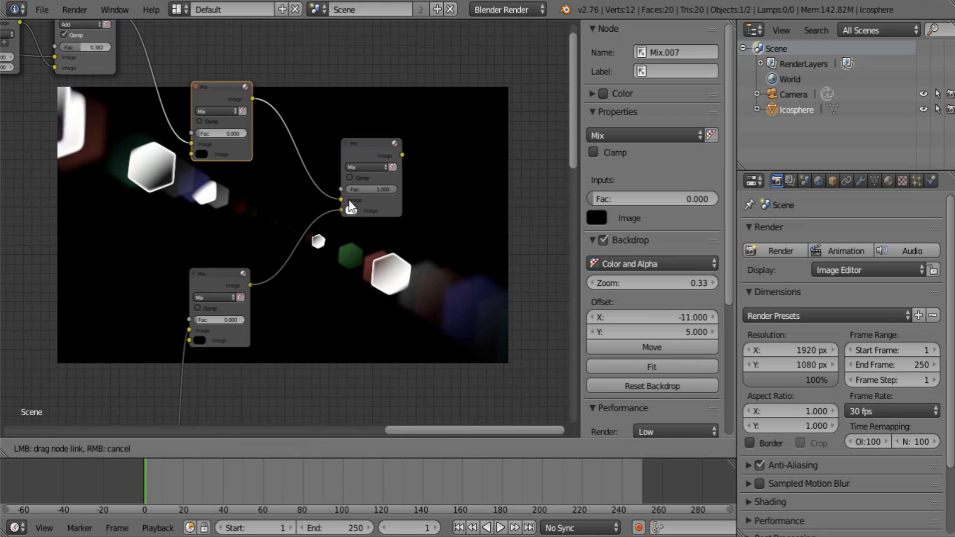
{"action": "left_click", "coordinate": [367, 168]}
{"action": "left_click", "coordinate": [371, 188]}
{"action": "key", "text": "g"}
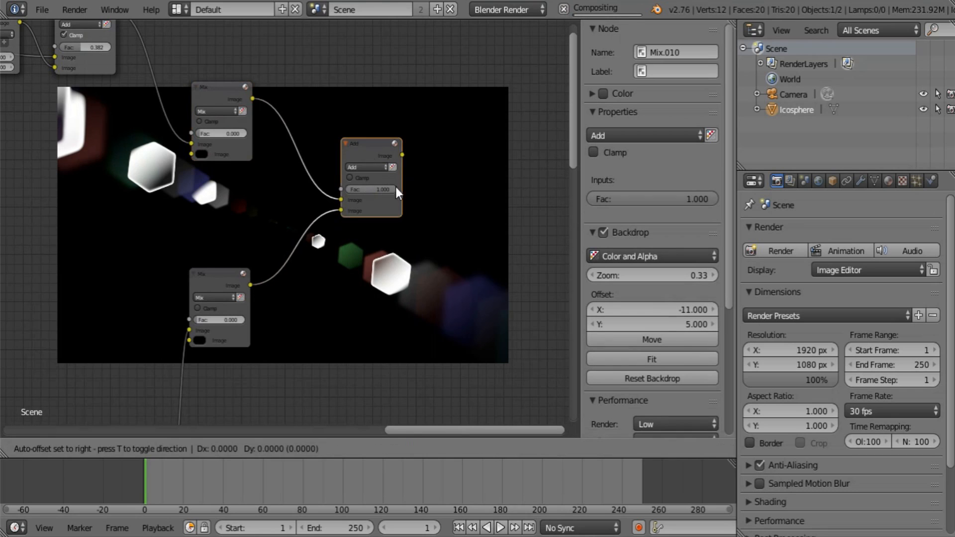
{"action": "left_click", "coordinate": [465, 323]}
- Move the remaining Viewer further out and insert a duplicate of the new Add node into the link feeding it
{"action": "middle_click_drag", "start_coordinate": [433, 374], "coordinate": [328, 117]}
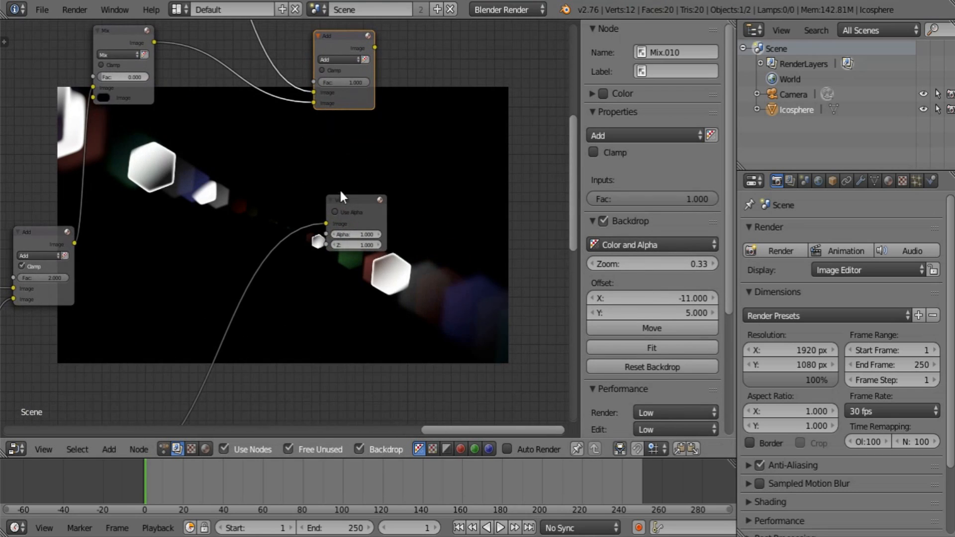
{"action": "left_click_drag", "start_coordinate": [340, 192], "coordinate": [534, 166]}
{"action": "left_click", "coordinate": [345, 44]}
{"action": "key", "text": "shift+d"}
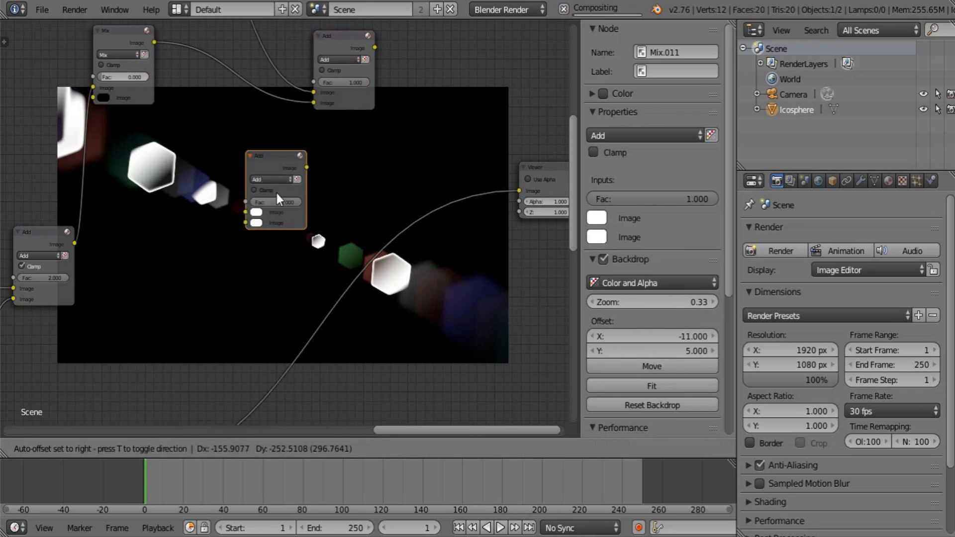
{"action": "left_click", "coordinate": [320, 258]}
{"action": "left_click_drag", "start_coordinate": [314, 256], "coordinate": [431, 167]}
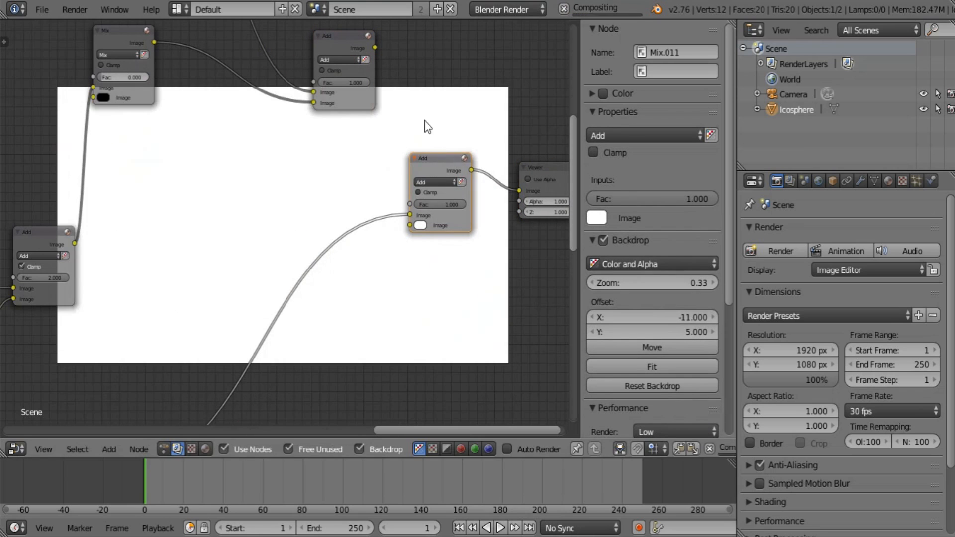
- Link the first combining Add node into the duplicate's second input, enable Clamp on both Add nodes and give the Viewer more room
{"action": "left_click_drag", "start_coordinate": [374, 47], "coordinate": [409, 225]}
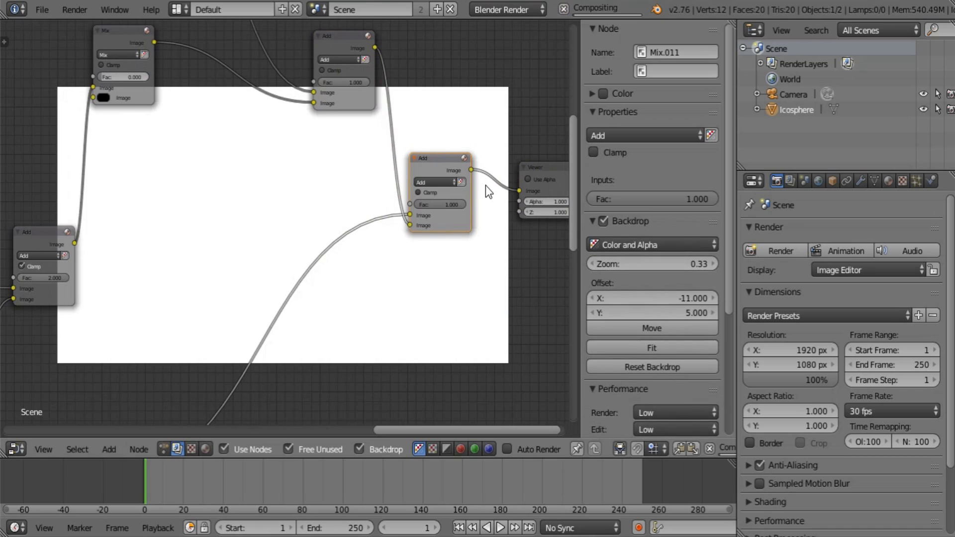
{"action": "left_click", "coordinate": [430, 193]}
{"action": "middle_click_drag", "start_coordinate": [467, 182], "coordinate": [432, 279]}
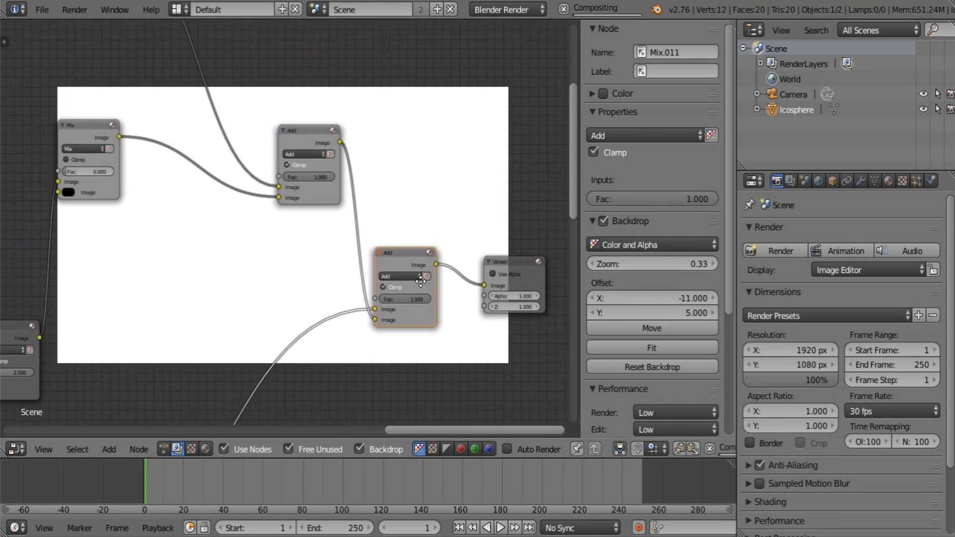
{"action": "left_click_drag", "start_coordinate": [494, 260], "coordinate": [545, 254]}
- Duplicate the last Add node below the Viewer and link the original's output into the copy's second input
{"action": "middle_click_drag", "start_coordinate": [415, 192], "coordinate": [353, 85]}
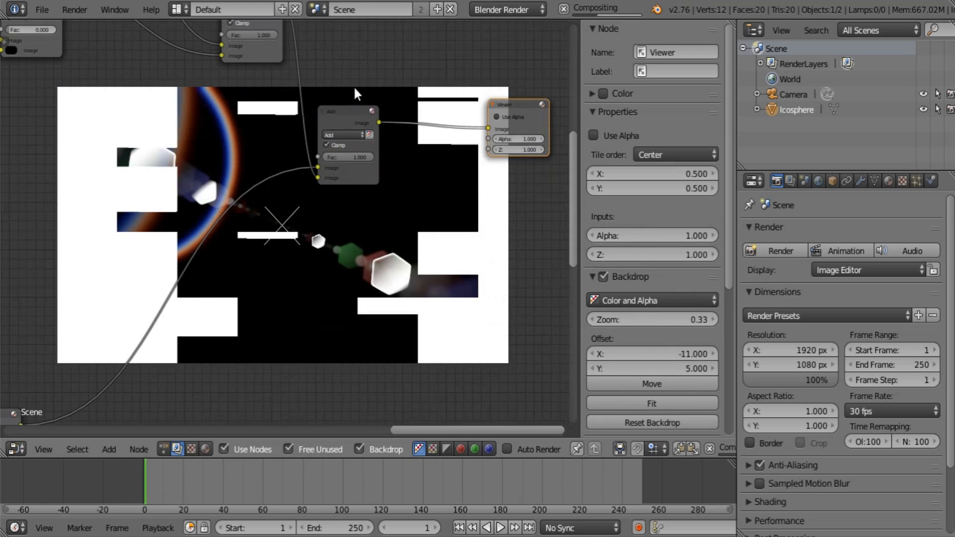
{"action": "left_click", "coordinate": [342, 122]}
{"action": "key", "text": "shift+d"}
{"action": "left_click", "coordinate": [442, 221]}
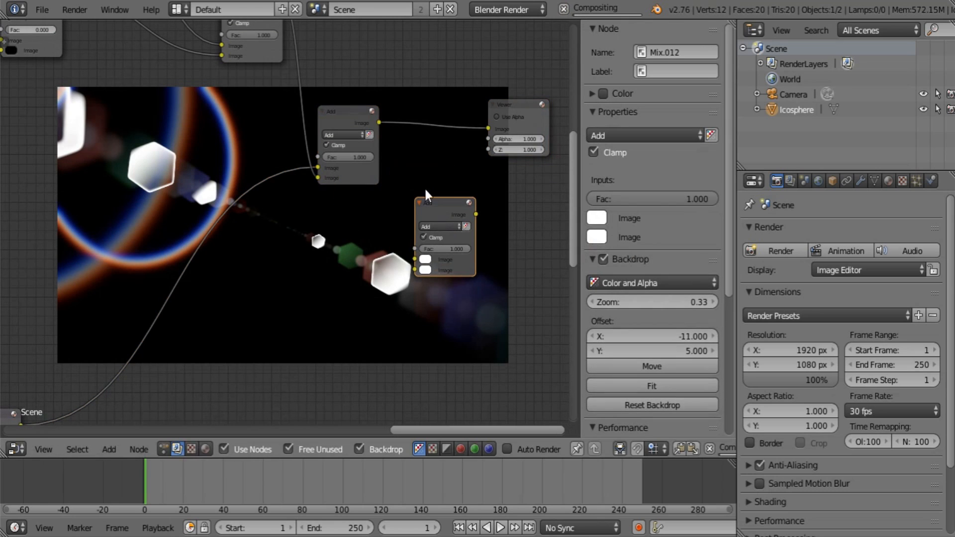
{"action": "left_click_drag", "start_coordinate": [378, 121], "coordinate": [416, 270]}
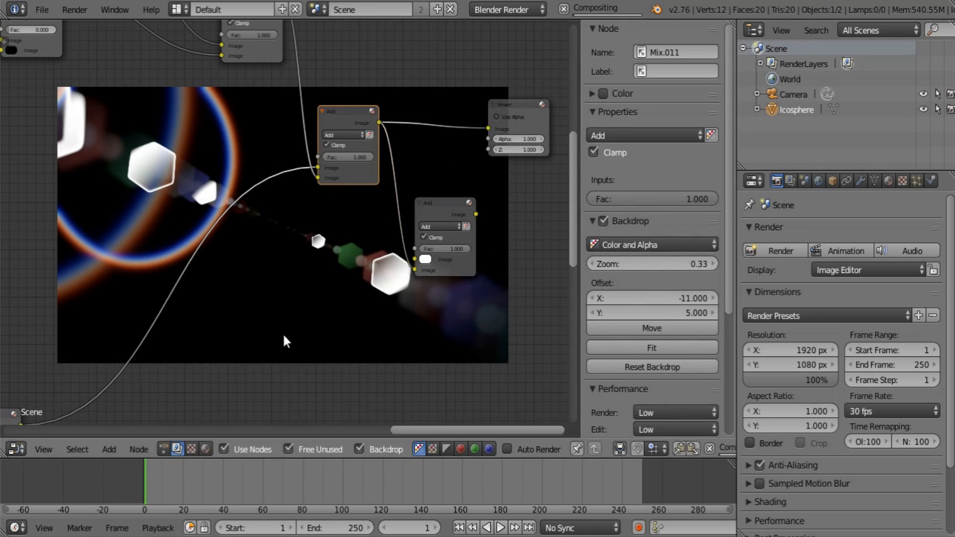
- Bring the copied Add node down to the Add node beside the lowest ColorRamp and link that node's output into its first input
{"action": "middle_click_drag", "start_coordinate": [413, 222], "coordinate": [479, 177]}
{"action": "left_click_drag", "start_coordinate": [484, 179], "coordinate": [272, 332]}
{"action": "middle_click_drag", "start_coordinate": [183, 336], "coordinate": [369, 130]}
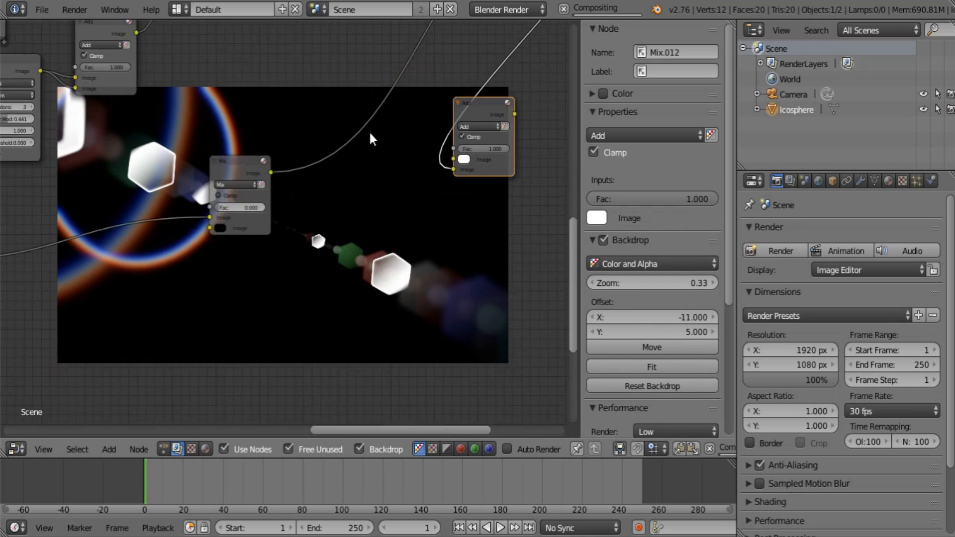
{"action": "scroll", "coordinate": [182, 240], "scroll_direction": "down", "scroll_amount": 3}
{"action": "middle_click_drag", "start_coordinate": [181, 240], "coordinate": [299, 273]}
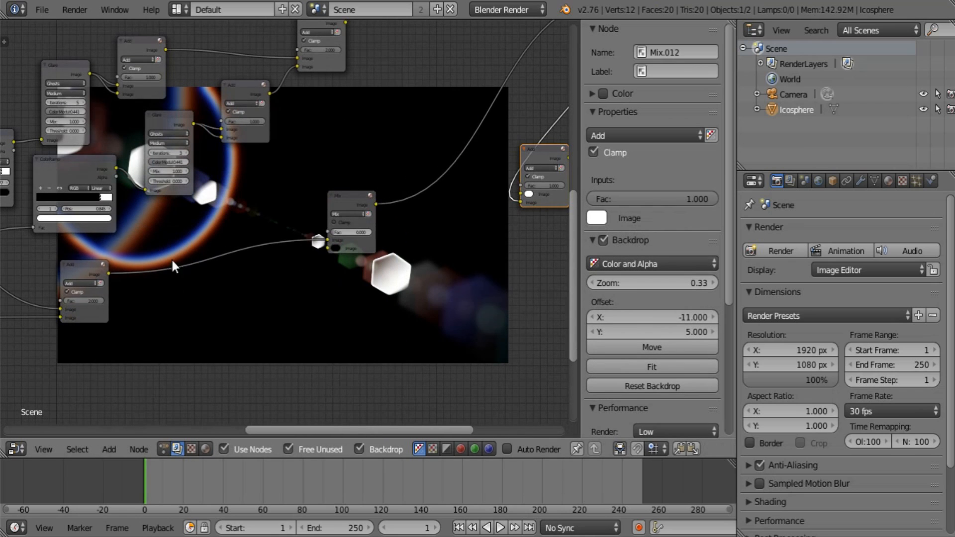
{"action": "left_click_drag", "start_coordinate": [550, 148], "coordinate": [127, 360]}
{"action": "middle_click_drag", "start_coordinate": [245, 325], "coordinate": [575, 249]}
{"action": "left_click_drag", "start_coordinate": [184, 383], "coordinate": [478, 304]}
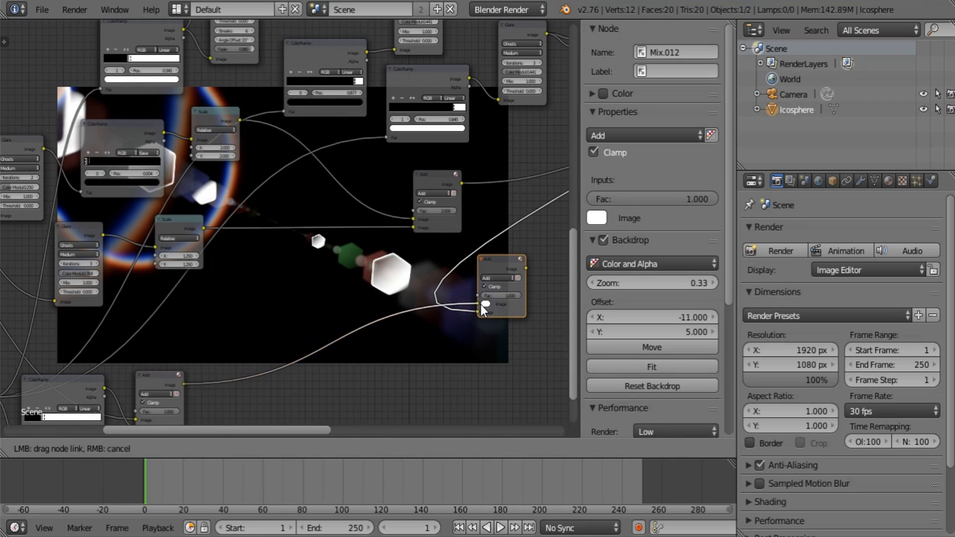
- Move the linked Add node back up next to the Viewer at the end of the node tree
{"action": "middle_click_drag", "start_coordinate": [538, 263], "coordinate": [204, 392]}
{"action": "left_click_drag", "start_coordinate": [179, 393], "coordinate": [515, 255]}
{"action": "middle_click_drag", "start_coordinate": [377, 321], "coordinate": [175, 390]}
{"action": "left_click_drag", "start_coordinate": [175, 390], "coordinate": [522, 82]}
{"action": "middle_click_drag", "start_coordinate": [464, 158], "coordinate": [295, 276]}
{"action": "scroll", "coordinate": [295, 276], "scroll_direction": "up", "scroll_amount": 3}
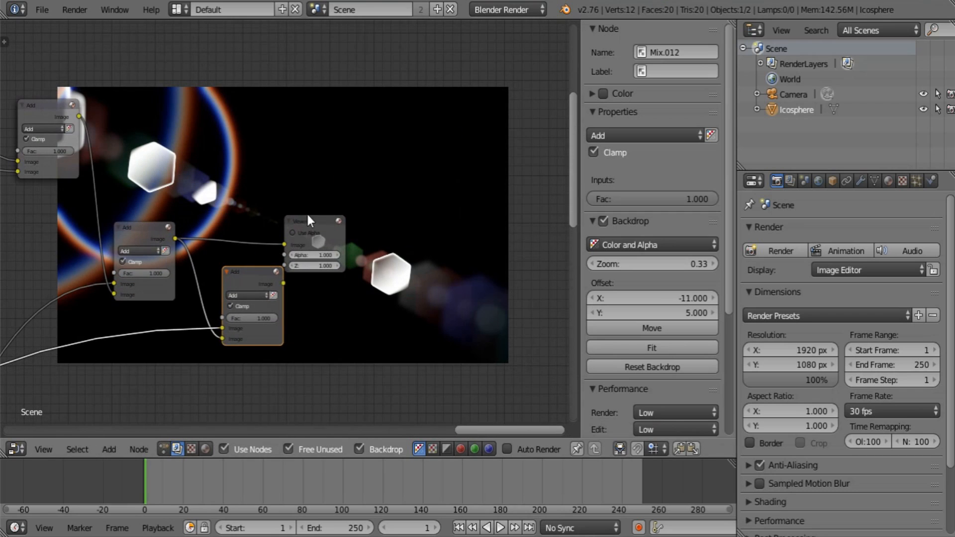
- Link the last Add node's output into the Viewer, spacing the two apart, and save the file
{"action": "key", "text": "g"}
{"action": "left_click", "coordinate": [390, 219]}
{"action": "left_click_drag", "start_coordinate": [365, 289], "coordinate": [505, 218]}
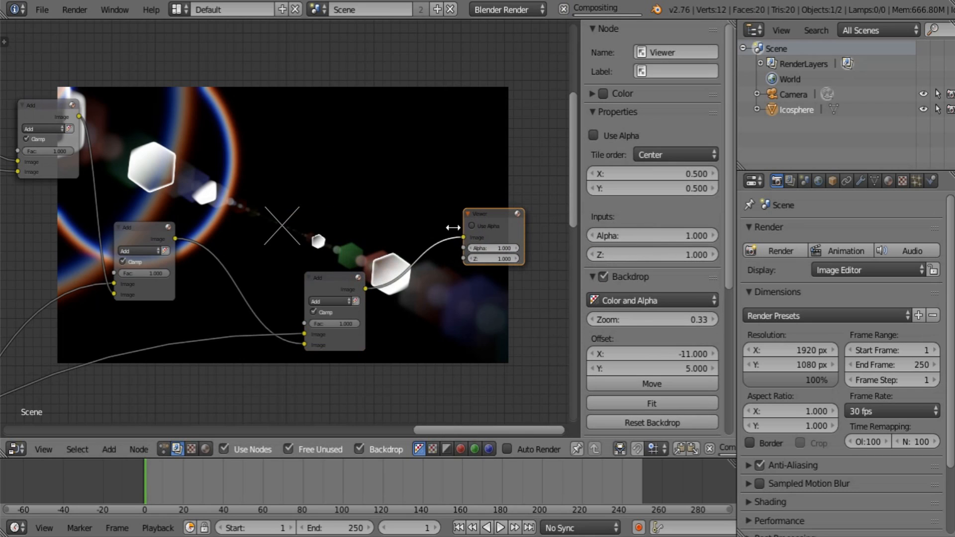
{"action": "left_click", "coordinate": [43, 9]}
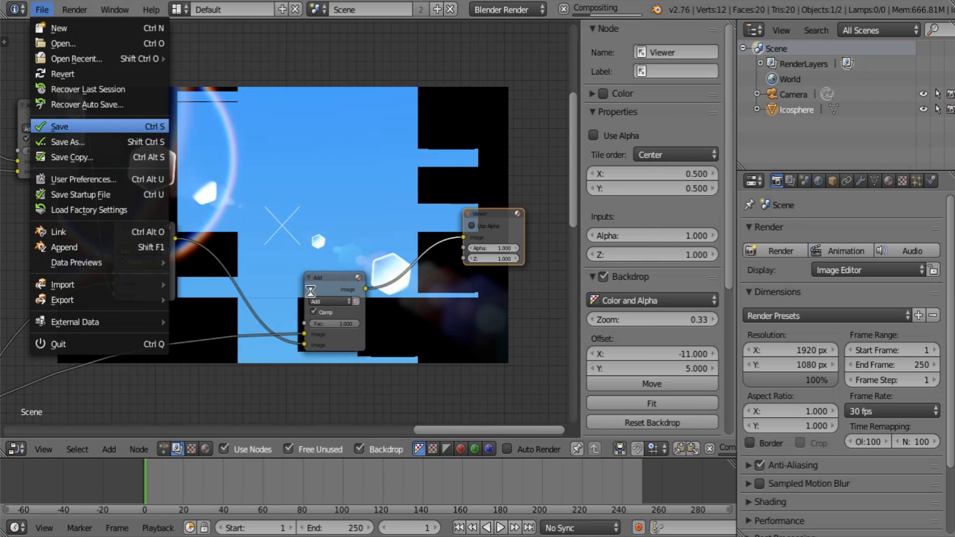
{"action": "left_click", "coordinate": [61, 122]}
- Duplicate the ghosts Mix node and link the streaks branch's output into the copy's first image input
{"action": "middle_click_drag", "start_coordinate": [240, 237], "coordinate": [319, 291]}
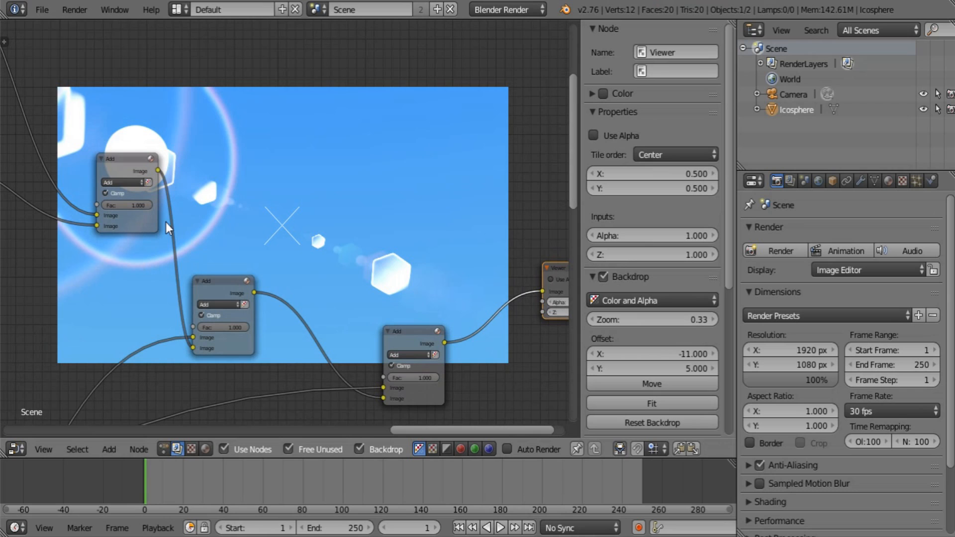
{"action": "middle_click_drag", "start_coordinate": [183, 174], "coordinate": [378, 167]}
{"action": "scroll", "coordinate": [335, 159], "scroll_direction": "down", "scroll_amount": 4}
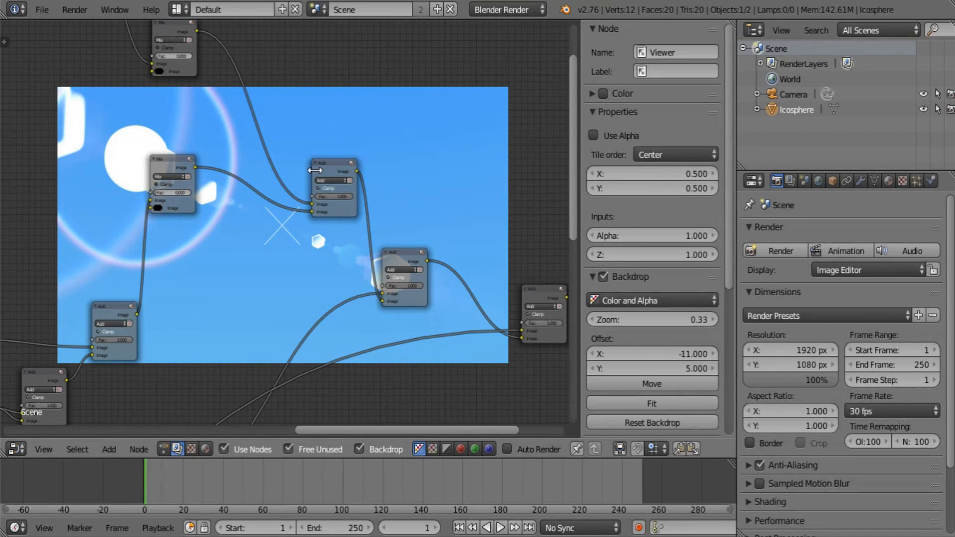
{"action": "middle_click_drag", "start_coordinate": [291, 226], "coordinate": [387, 354]}
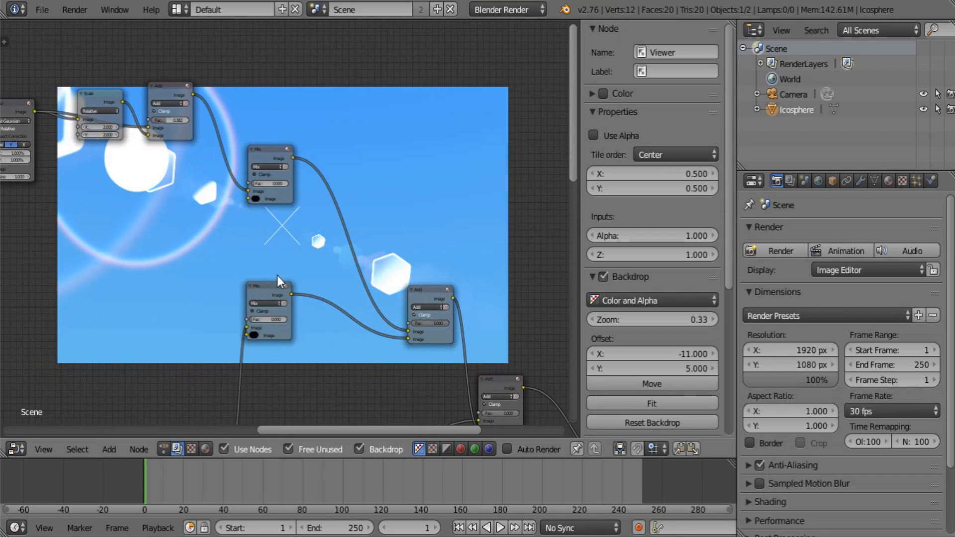
{"action": "left_click", "coordinate": [269, 289]}
{"action": "key", "text": "shift+d"}
{"action": "left_click", "coordinate": [106, 256]}
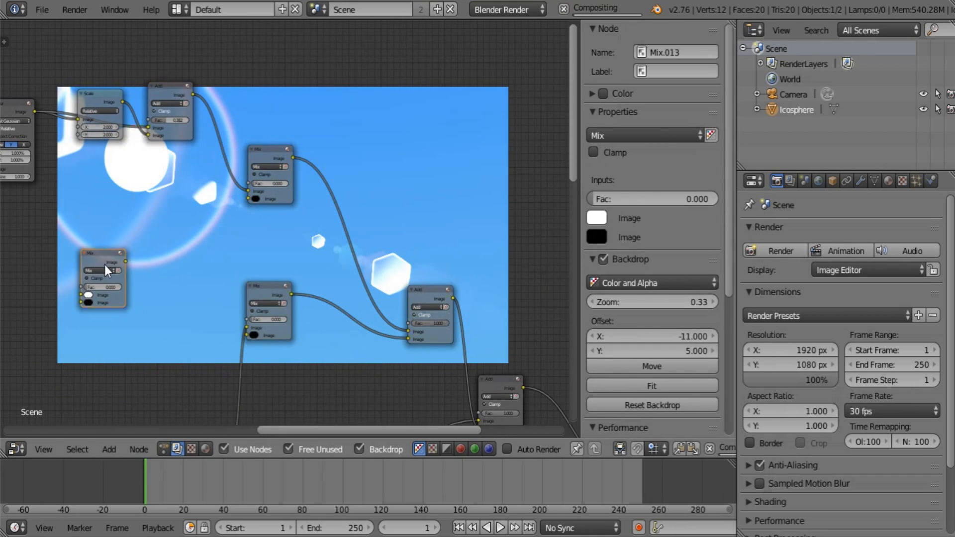
{"action": "middle_click_drag", "start_coordinate": [104, 264], "coordinate": [415, 132]}
{"action": "scroll", "coordinate": [408, 139], "scroll_direction": "down", "scroll_amount": 1}
{"action": "left_click_drag", "start_coordinate": [228, 252], "coordinate": [363, 179]}
{"action": "middle_click_drag", "start_coordinate": [363, 179], "coordinate": [137, 243]}
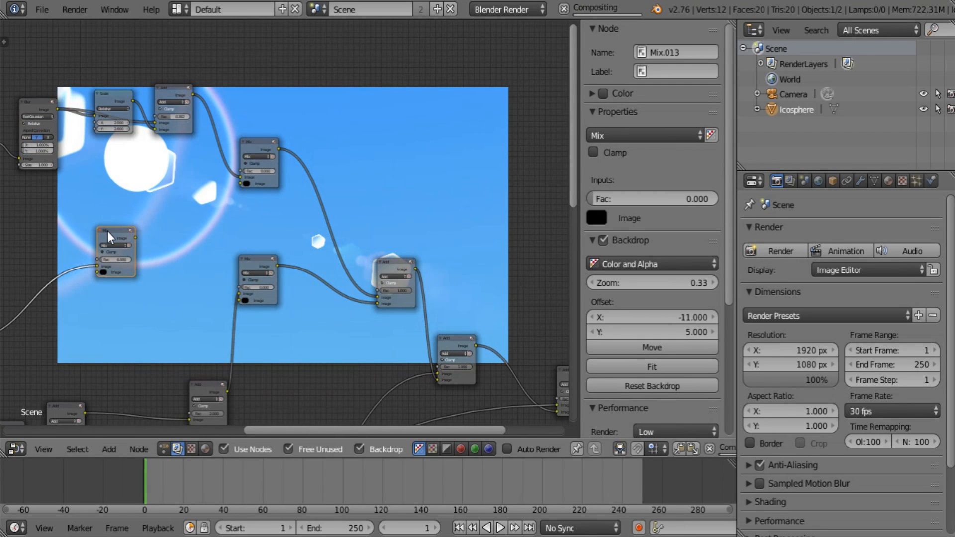
- Place the copied Mix below the first Mix and link it into the upper Add's second input in place of the ghosts Mix
{"action": "left_click_drag", "start_coordinate": [110, 240], "coordinate": [256, 214]}
{"action": "left_click_drag", "start_coordinate": [263, 282], "coordinate": [288, 341]}
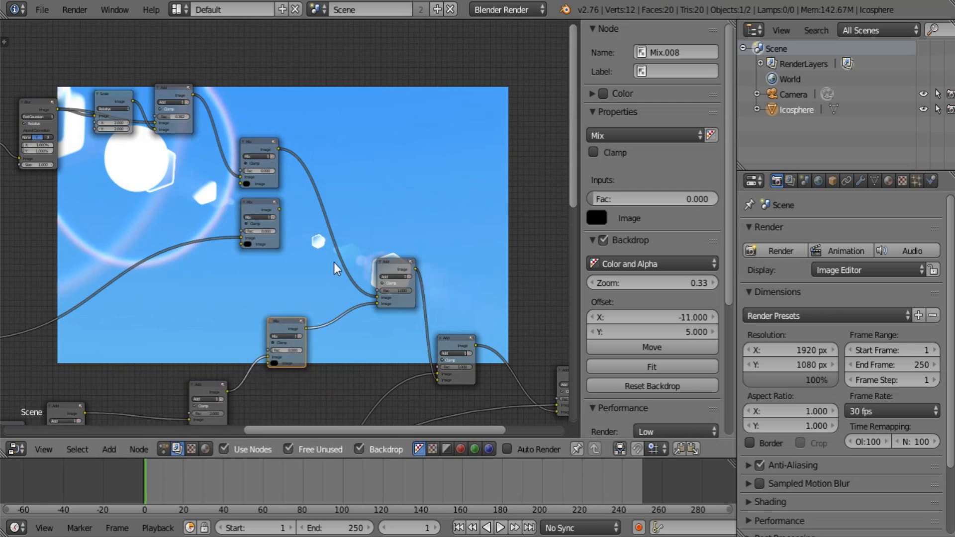
{"action": "scroll", "coordinate": [334, 262], "scroll_direction": "up", "scroll_amount": 1}
{"action": "scroll", "coordinate": [376, 305], "scroll_direction": "up", "scroll_amount": 1}
{"action": "left_click_drag", "start_coordinate": [420, 343], "coordinate": [467, 381]}
{"action": "left_click_drag", "start_coordinate": [449, 324], "coordinate": [415, 192]}
{"action": "left_click_drag", "start_coordinate": [277, 203], "coordinate": [385, 213]}
- Move the Scale-branch Mix below the ghosts Mix, link the ghosts Mix into the second combining Add's second input and move that Add closer
{"action": "middle_click_drag", "start_coordinate": [412, 258], "coordinate": [377, 109]}
{"action": "scroll", "coordinate": [370, 134], "scroll_direction": "down", "scroll_amount": 3}
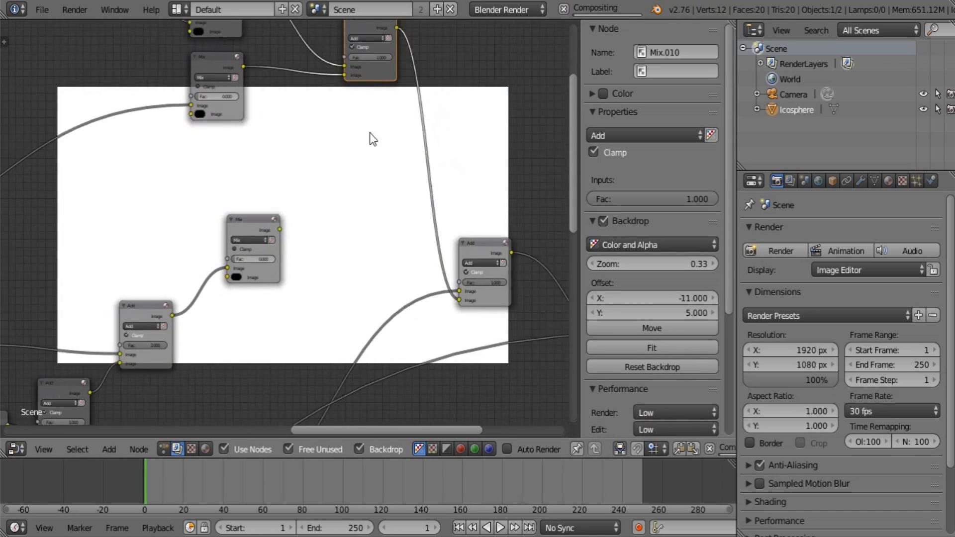
{"action": "middle_click_drag", "start_coordinate": [357, 215], "coordinate": [348, 156]}
{"action": "scroll", "coordinate": [347, 156], "scroll_direction": "down", "scroll_amount": 2}
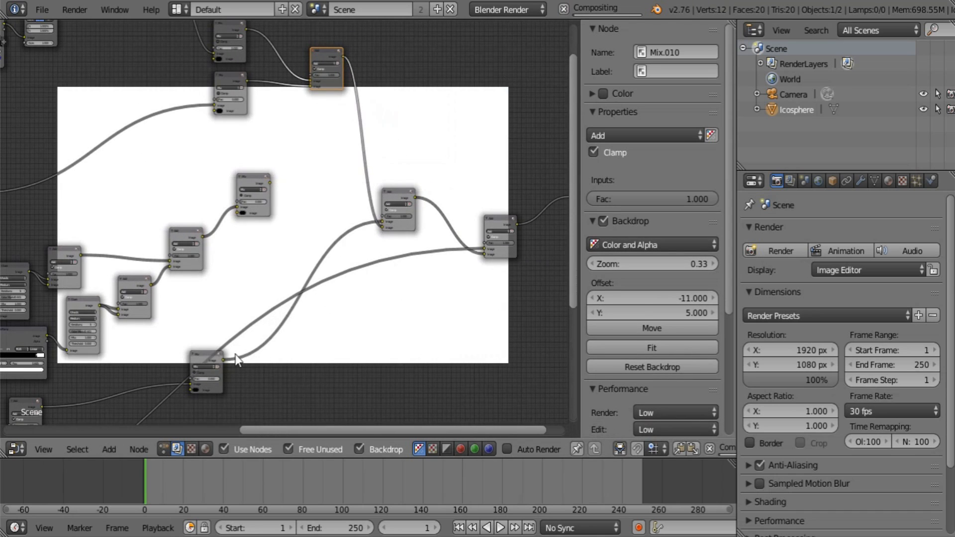
{"action": "left_click_drag", "start_coordinate": [208, 352], "coordinate": [257, 240]}
{"action": "scroll", "coordinate": [256, 240], "scroll_direction": "up", "scroll_amount": 2}
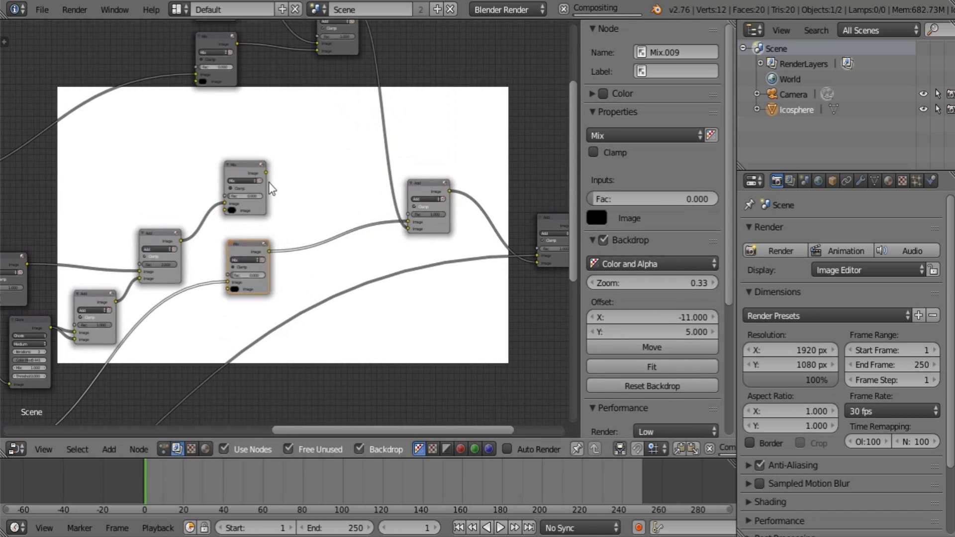
{"action": "left_click_drag", "start_coordinate": [267, 172], "coordinate": [412, 228]}
{"action": "left_click_drag", "start_coordinate": [422, 190], "coordinate": [334, 171]}
{"action": "middle_click_drag", "start_coordinate": [421, 186], "coordinate": [318, 290]}
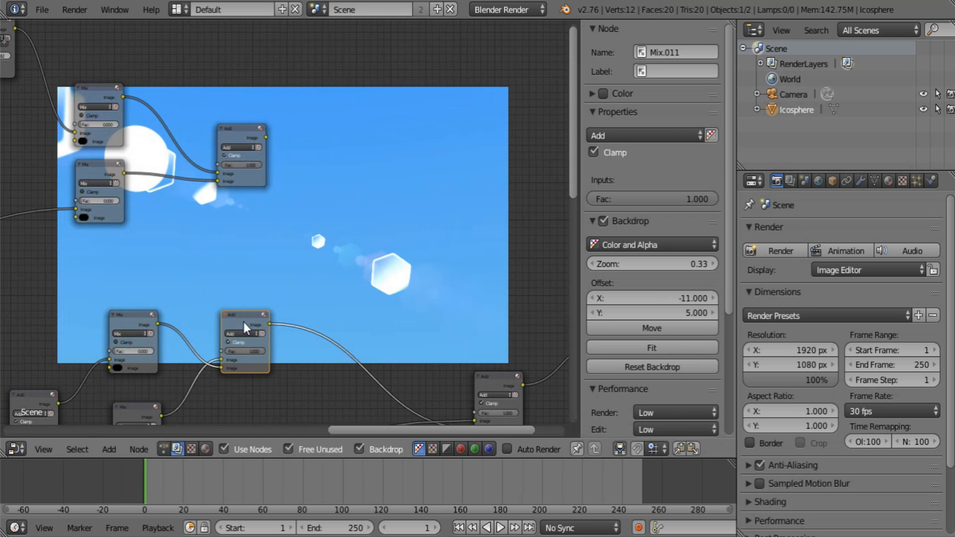
- Duplicate the upper combining Add node, place the copy ahead of both combining Adds, and link their outputs into its two image inputs
{"action": "left_click", "coordinate": [244, 132]}
{"action": "key", "text": "shift+d"}
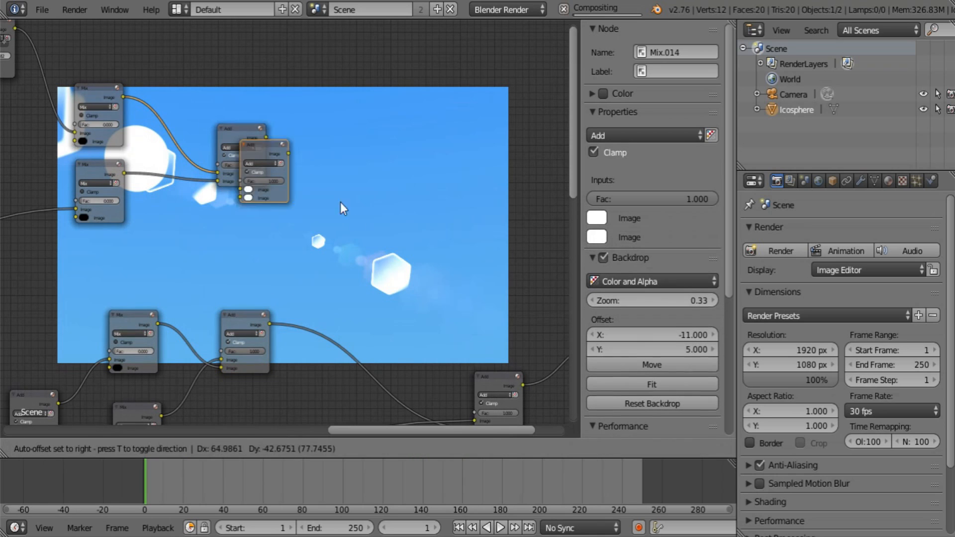
{"action": "left_click", "coordinate": [360, 219]}
{"action": "left_click_drag", "start_coordinate": [267, 137], "coordinate": [343, 271]}
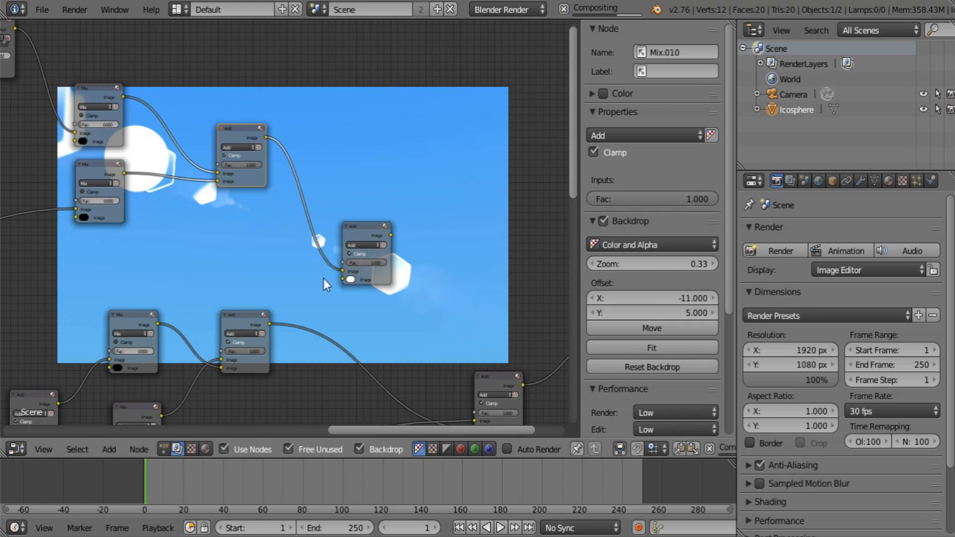
{"action": "left_click_drag", "start_coordinate": [269, 324], "coordinate": [347, 278]}
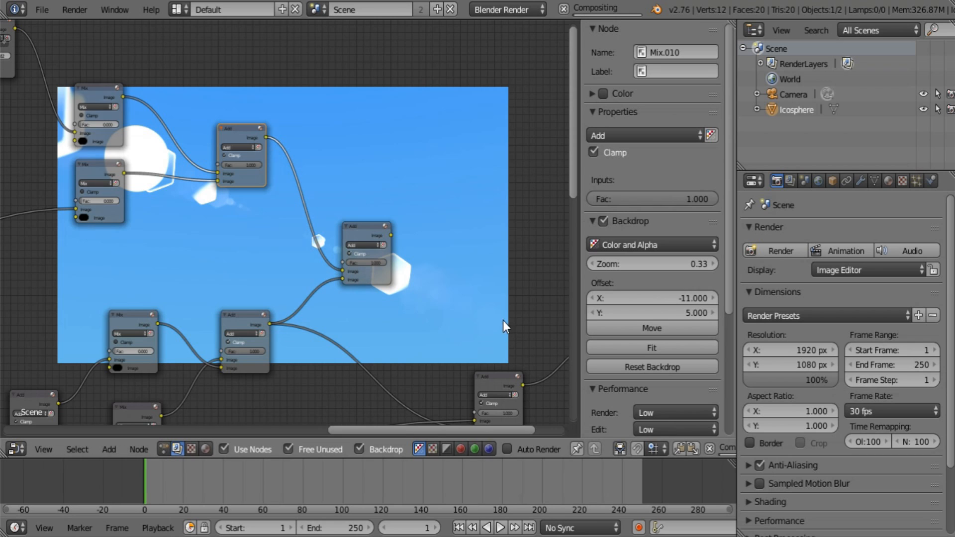
- Link the new Add's output into the second image input of the final Add, and select the Viewer node
{"action": "middle_click_drag", "start_coordinate": [403, 234], "coordinate": [245, 145]}
{"action": "left_click_drag", "start_coordinate": [234, 144], "coordinate": [319, 329]}
{"action": "left_click", "coordinate": [43, 10]}
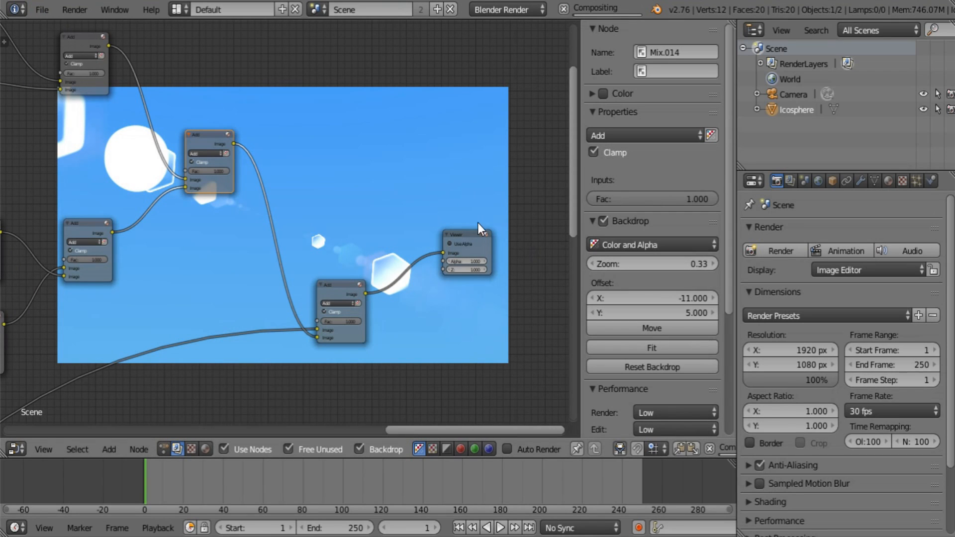
{"action": "left_click", "coordinate": [464, 234]}
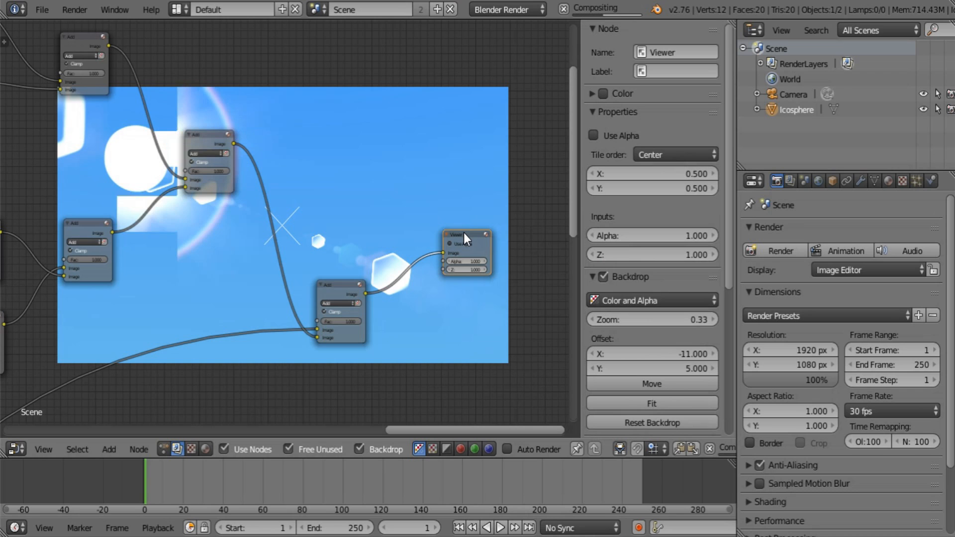
- Try a factor of 1.309 on the Add node combining the two Scale outputs, and undo the change
{"action": "middle_click_drag", "start_coordinate": [272, 199], "coordinate": [446, 210]}
{"action": "scroll", "coordinate": [366, 228], "scroll_direction": "down", "scroll_amount": 4}
{"action": "middle_click_drag", "start_coordinate": [359, 267], "coordinate": [333, 312]}
{"action": "scroll", "coordinate": [336, 312], "scroll_direction": "up", "scroll_amount": 5}
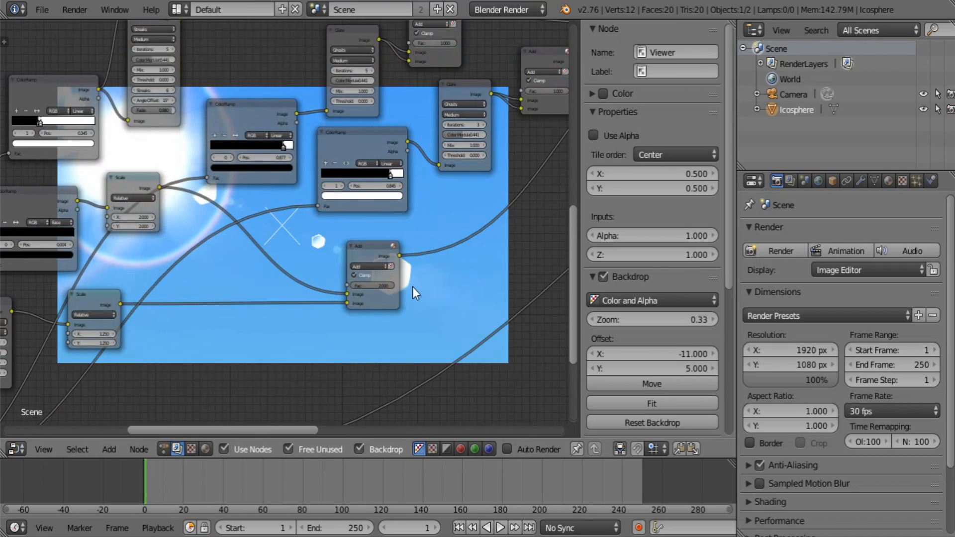
{"action": "middle_click_drag", "start_coordinate": [346, 257], "coordinate": [258, 267]}
{"action": "scroll", "coordinate": [294, 312], "scroll_direction": "up", "scroll_amount": 3}
{"action": "left_click_drag", "start_coordinate": [293, 316], "coordinate": [274, 316]}
{"action": "middle_click_drag", "start_coordinate": [291, 299], "coordinate": [212, 238]}
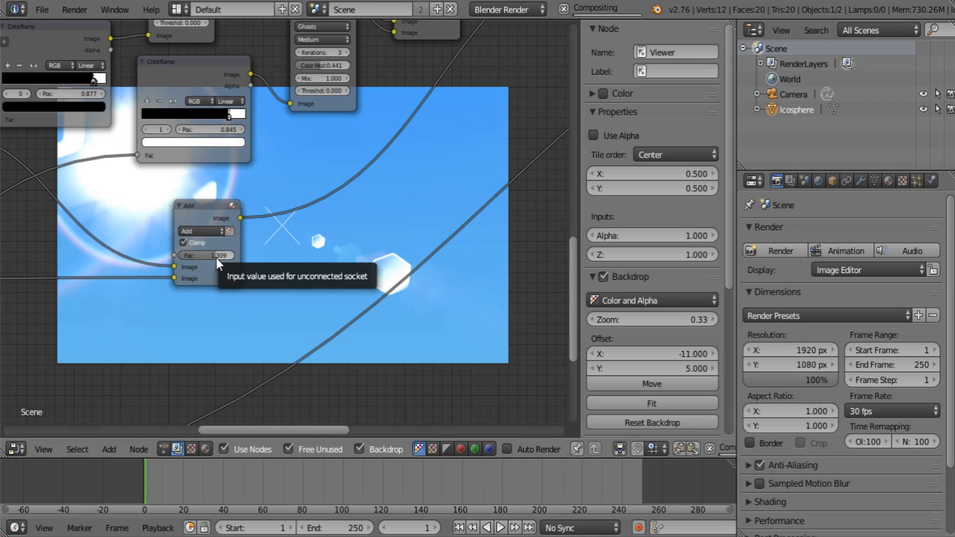
{"action": "key", "text": "ctrl+z"}
- Set the Scale-branch Mix factor to 0.355 and the factor of the Add feeding it to 4
{"action": "middle_click_drag", "start_coordinate": [446, 182], "coordinate": [239, 337]}
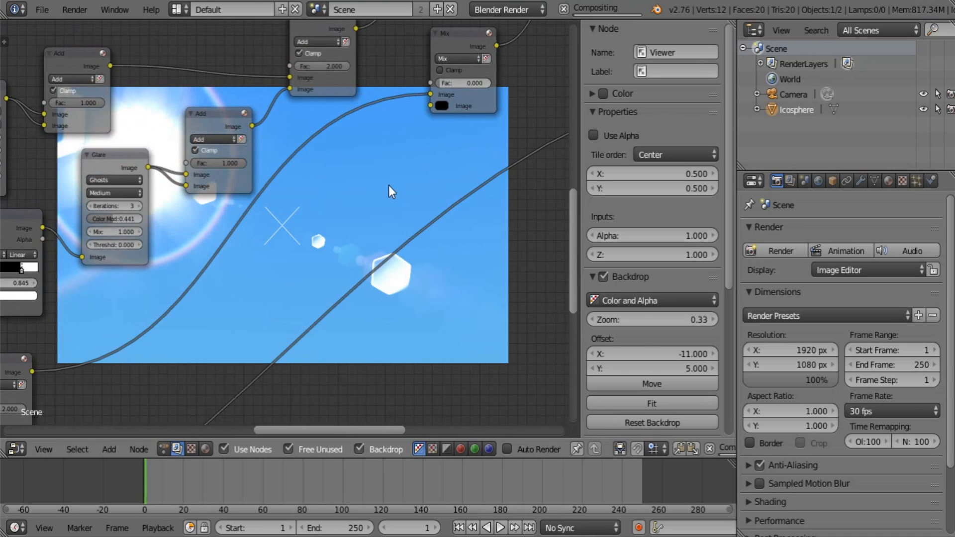
{"action": "middle_click_drag", "start_coordinate": [389, 186], "coordinate": [227, 312]}
{"action": "middle_click_drag", "start_coordinate": [318, 278], "coordinate": [276, 346]}
{"action": "mouse_move", "coordinate": [256, 274]}
{"action": "left_mouse_down"}
{"action": "mouse_move", "coordinate": [279, 274]}
{"action": "mouse_move", "coordinate": [257, 274]}
{"action": "left_mouse_up"}
{"action": "middle_click_drag", "start_coordinate": [331, 184], "coordinate": [503, 59]}
{"action": "middle_click_drag", "start_coordinate": [178, 332], "coordinate": [382, 165]}
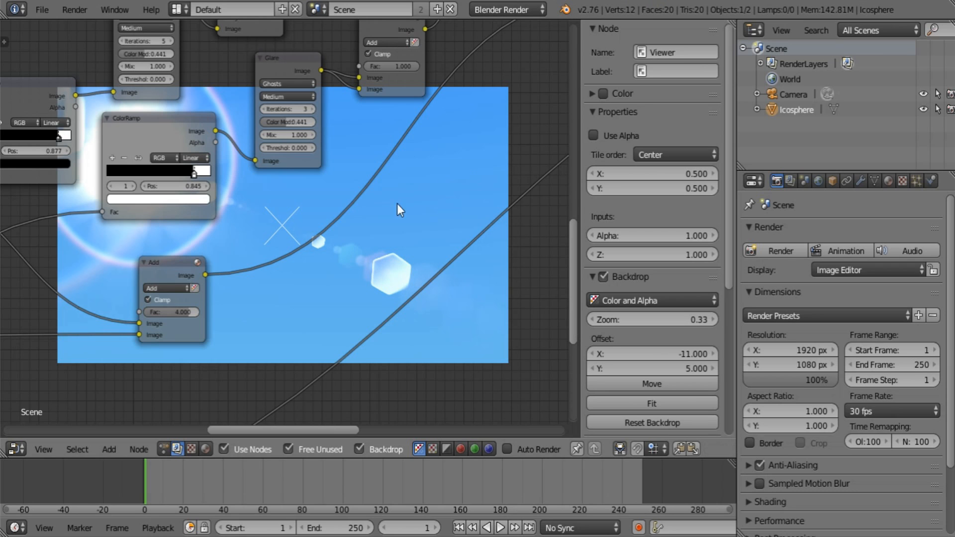
- Set the Scale-branch Mix factor to 0.6 after trying 0.5, and set the factor of the Add feeding it to 5
{"action": "middle_click_drag", "start_coordinate": [463, 142], "coordinate": [178, 296]}
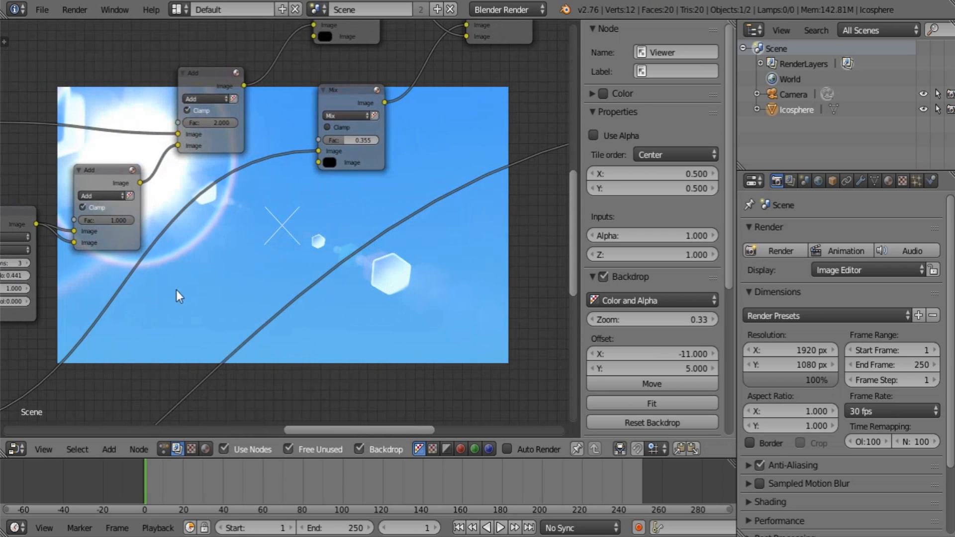
{"action": "left_click", "coordinate": [345, 140]}
{"action": "key", "text": "Return"}
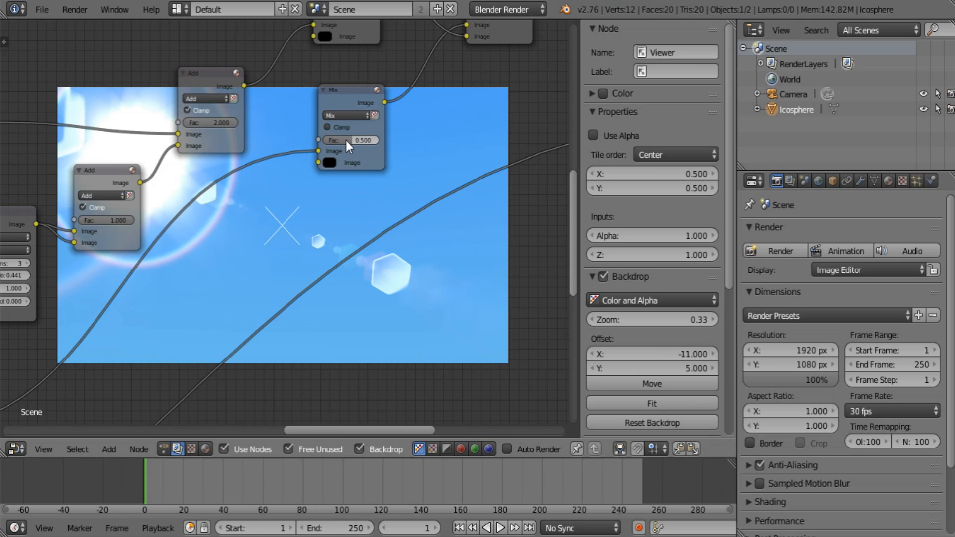
{"action": "left_click", "coordinate": [345, 140]}
{"action": "type", "text": ".6"}
{"action": "key", "text": "Return"}
{"action": "middle_click_drag", "start_coordinate": [217, 226], "coordinate": [414, 88]}
{"action": "middle_click_drag", "start_coordinate": [245, 235], "coordinate": [386, 178]}
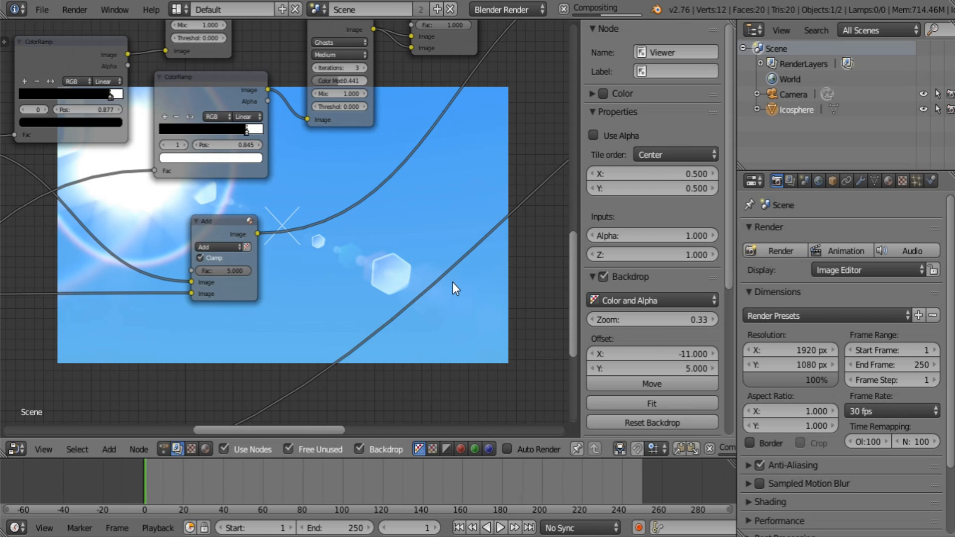
- Set the factor of the rainbow halo's Mix node to about 0.364
{"action": "middle_click_drag", "start_coordinate": [368, 190], "coordinate": [285, 362]}
{"action": "middle_click_drag", "start_coordinate": [294, 311], "coordinate": [280, 167]}
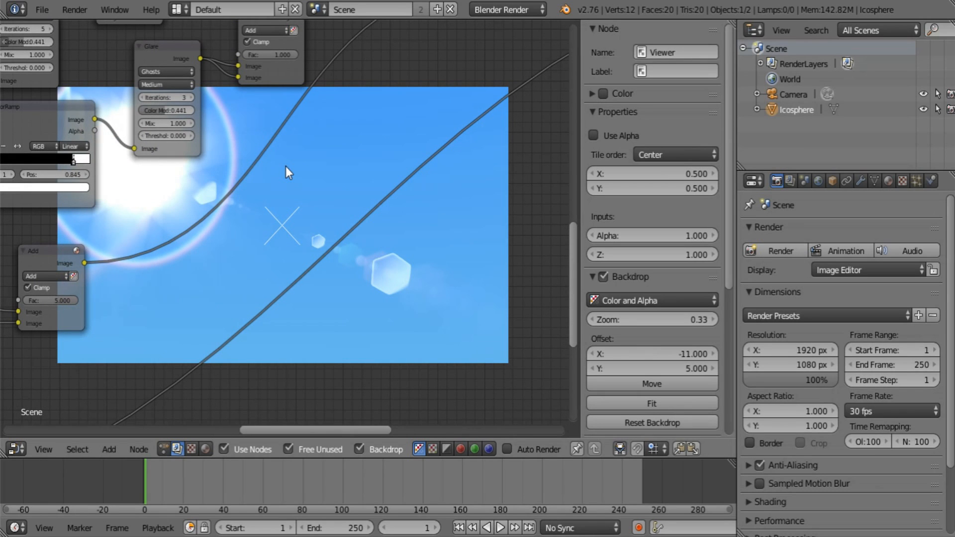
{"action": "middle_click_drag", "start_coordinate": [397, 198], "coordinate": [273, 366]}
{"action": "scroll", "coordinate": [313, 292], "scroll_direction": "down", "scroll_amount": 3}
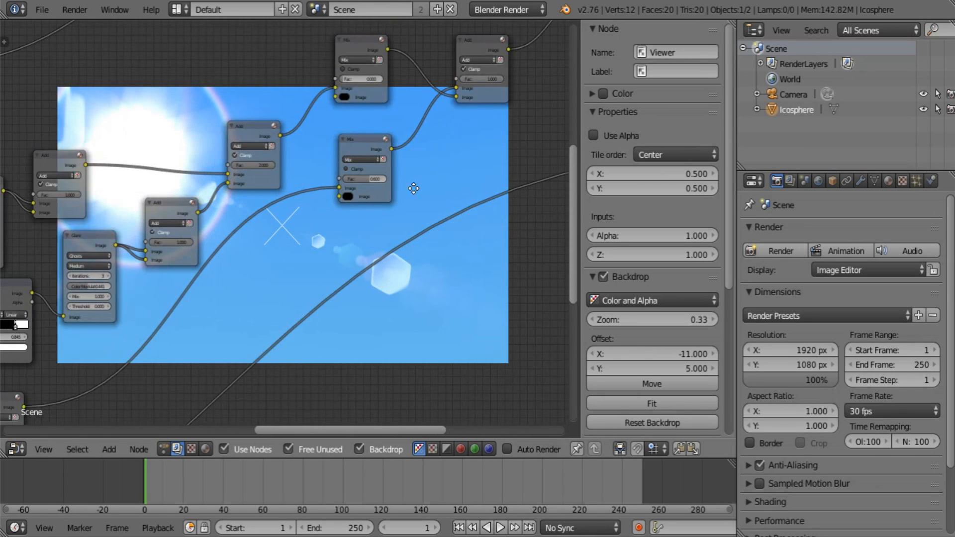
{"action": "middle_click_drag", "start_coordinate": [414, 188], "coordinate": [347, 314]}
{"action": "middle_click_drag", "start_coordinate": [356, 207], "coordinate": [438, 440]}
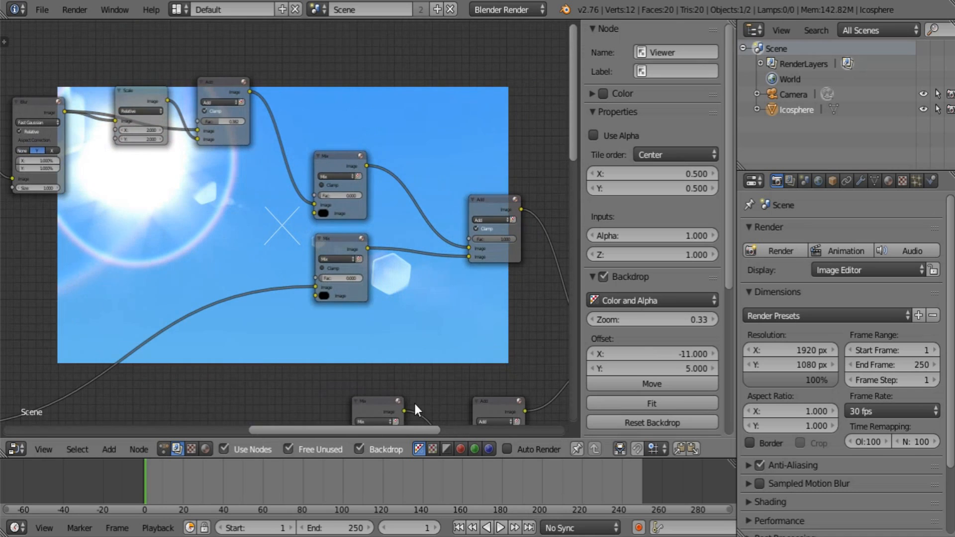
{"action": "middle_click_drag", "start_coordinate": [279, 304], "coordinate": [392, 330]}
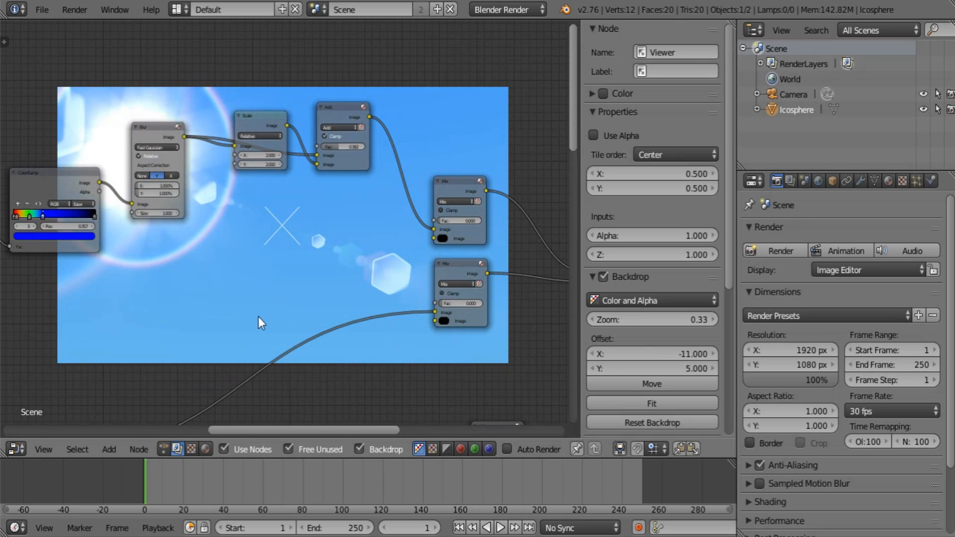
{"action": "middle_click_drag", "start_coordinate": [258, 317], "coordinate": [224, 411]}
{"action": "scroll", "coordinate": [250, 365], "scroll_direction": "up", "scroll_amount": 4}
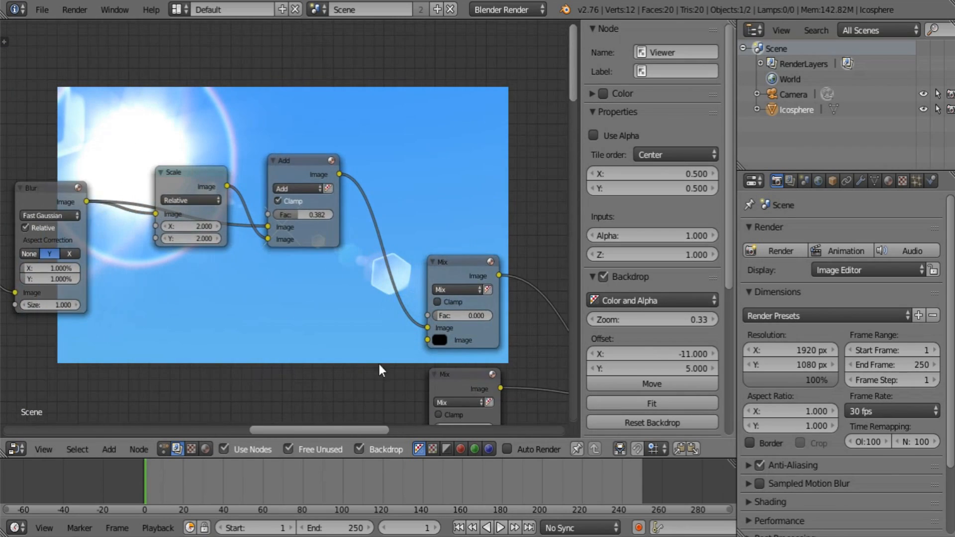
{"action": "middle_click_drag", "start_coordinate": [376, 355], "coordinate": [285, 359]}
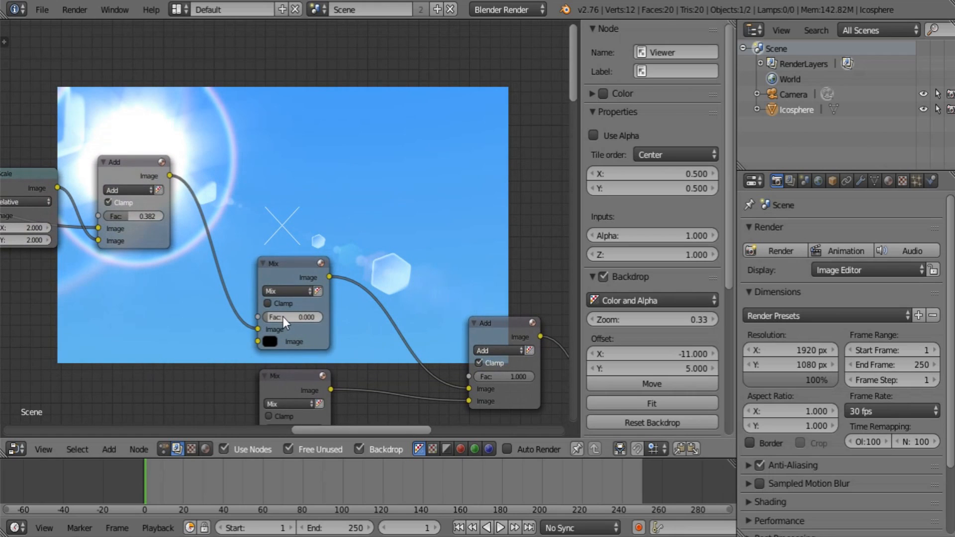
{"action": "left_click_drag", "start_coordinate": [283, 316], "coordinate": [304, 317]}
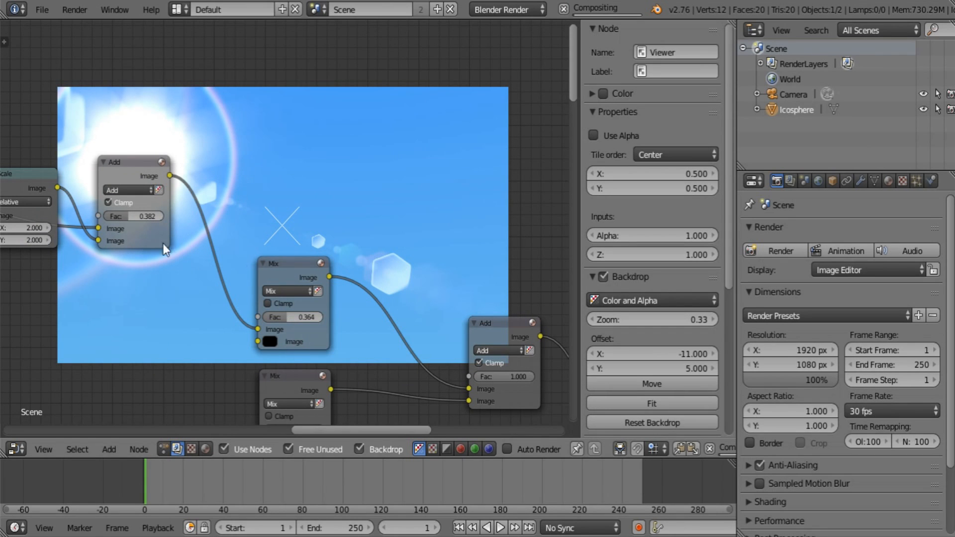
- Set the factor of the Add node that merges the two ghosts branches to 5
{"action": "middle_click_drag", "start_coordinate": [313, 318], "coordinate": [347, 131]}
{"action": "middle_click_drag", "start_coordinate": [343, 268], "coordinate": [383, 288]}
{"action": "scroll", "coordinate": [383, 287], "scroll_direction": "down", "scroll_amount": 3}
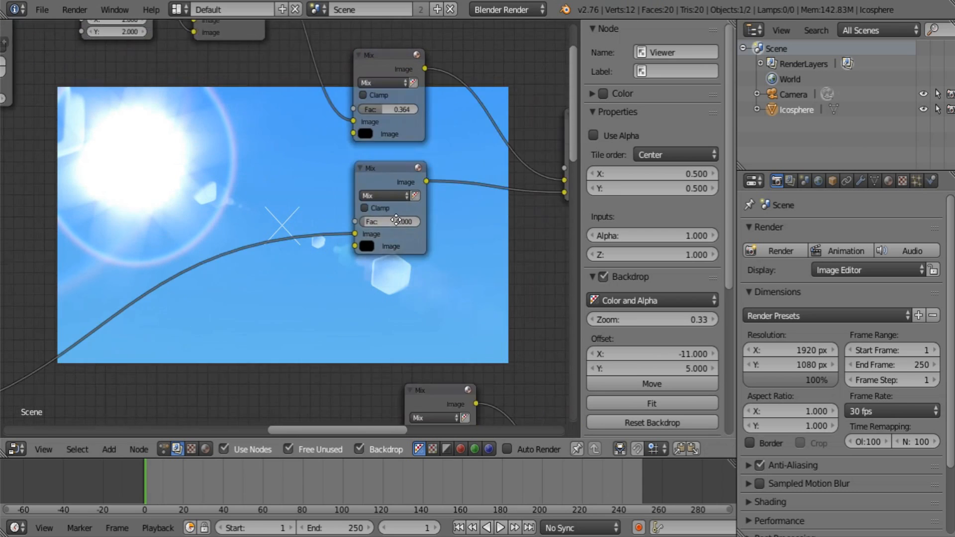
{"action": "middle_click_drag", "start_coordinate": [286, 253], "coordinate": [349, 224]}
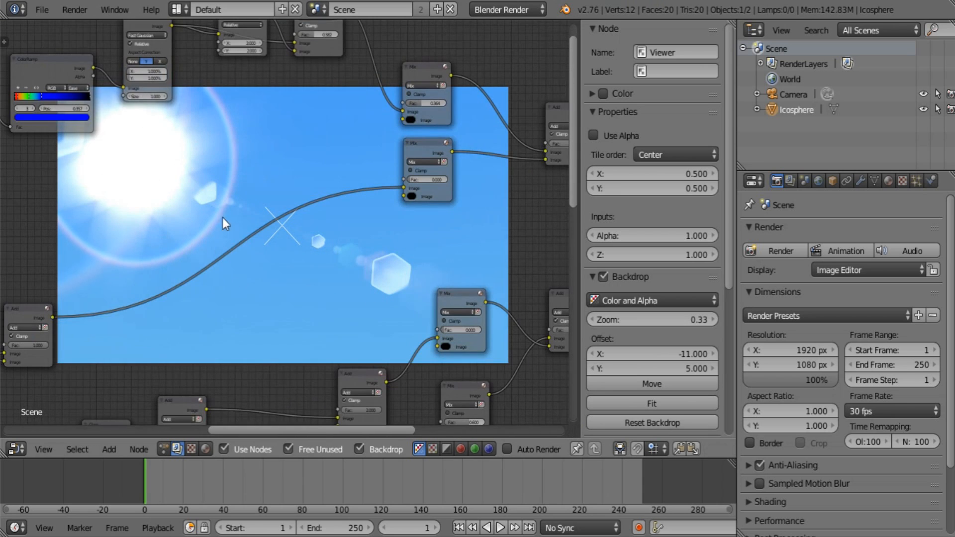
{"action": "middle_click_drag", "start_coordinate": [208, 206], "coordinate": [175, 181]}
{"action": "middle_click_drag", "start_coordinate": [204, 311], "coordinate": [383, 279]}
{"action": "scroll", "coordinate": [264, 286], "scroll_direction": "down", "scroll_amount": 3}
{"action": "middle_click_drag", "start_coordinate": [289, 317], "coordinate": [163, 199]}
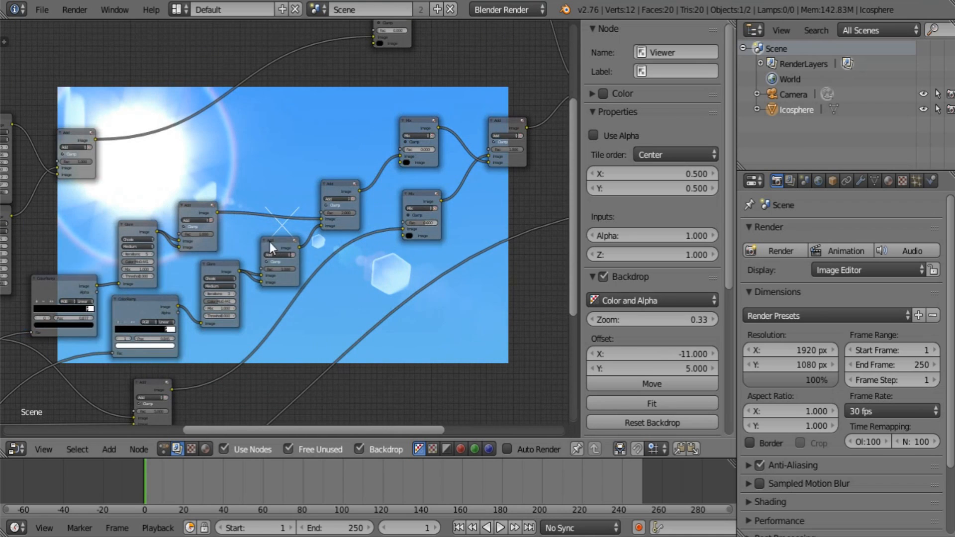
{"action": "scroll", "coordinate": [237, 298], "scroll_direction": "up", "scroll_amount": 3}
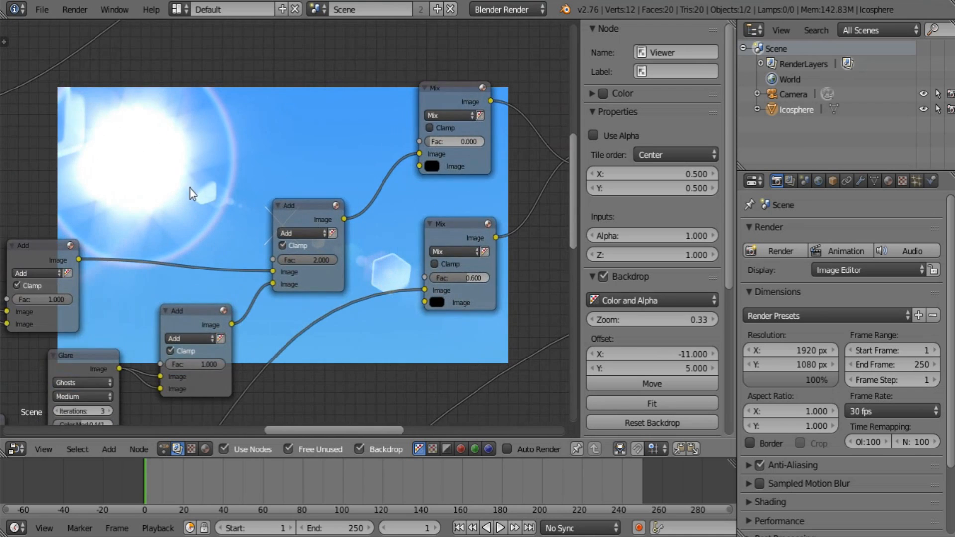
{"action": "middle_click_drag", "start_coordinate": [330, 307], "coordinate": [243, 370]}
{"action": "scroll", "coordinate": [243, 370], "scroll_direction": "up", "scroll_amount": 3}
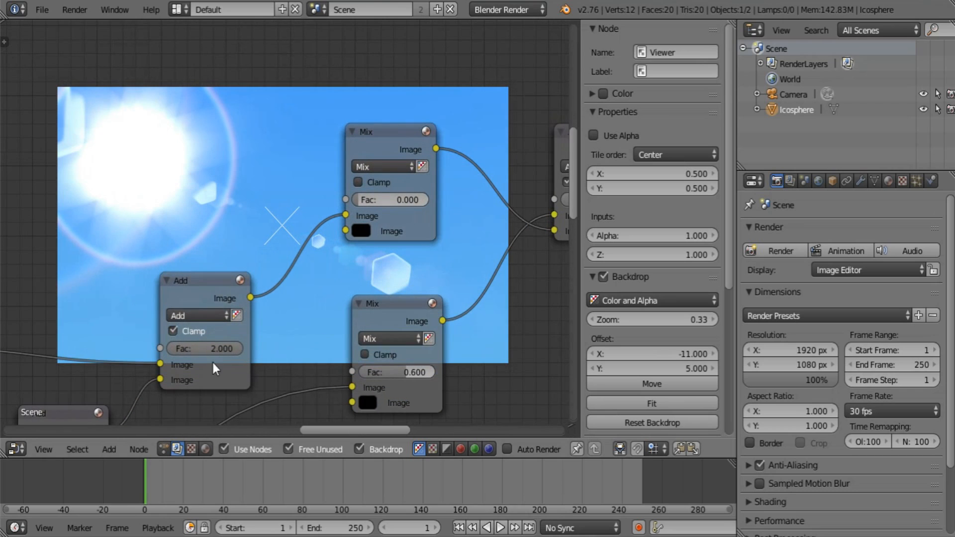
{"action": "left_click", "coordinate": [203, 345]}
{"action": "type", "text": "5"}
{"action": "key", "text": "Return"}
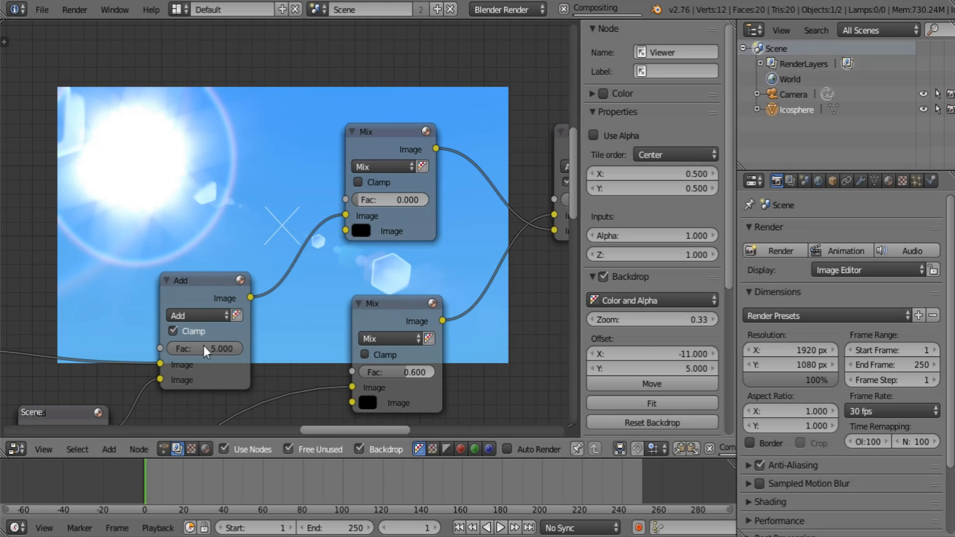
- Reduce the factor of the Add merging the two ghosts branches to 4
{"action": "middle_click_drag", "start_coordinate": [135, 331], "coordinate": [279, 231]}
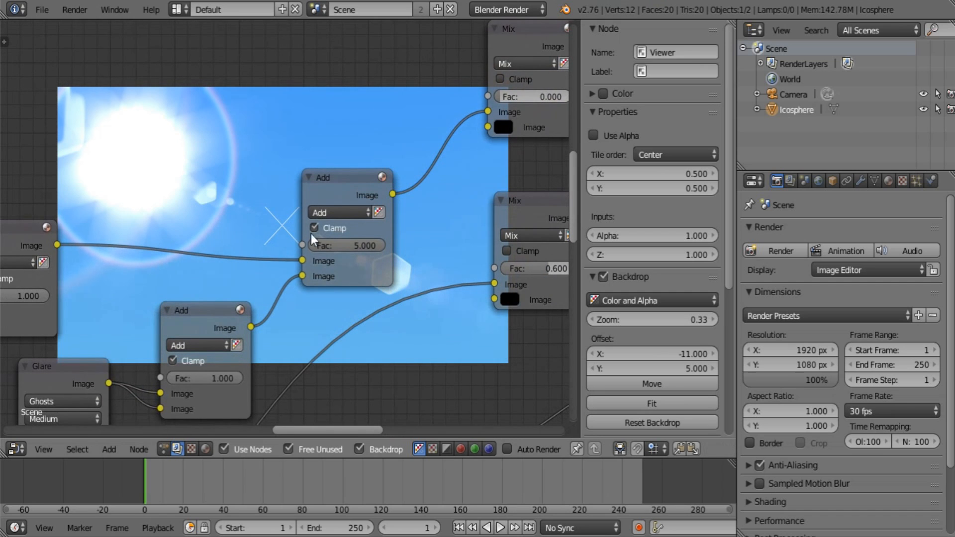
{"action": "left_click", "coordinate": [347, 243]}
{"action": "type", "text": "4"}
{"action": "key", "text": "Return"}
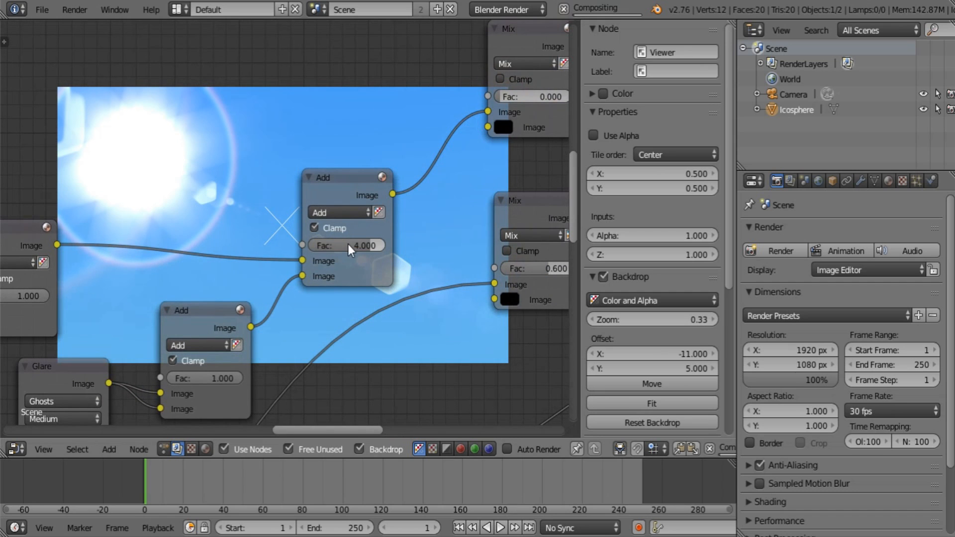
- Try a factor of 5 on the ghosts-merging Add node again and return it to 4
{"action": "scroll", "coordinate": [280, 291], "scroll_direction": "down", "scroll_amount": 2}
{"action": "mouse_move", "coordinate": [279, 290]}
{"action": "middle_mouse_down"}
{"action": "mouse_move", "coordinate": [323, 253]}
{"action": "mouse_move", "coordinate": [285, 301]}
{"action": "middle_mouse_up"}
{"action": "scroll", "coordinate": [285, 300], "scroll_direction": "up", "scroll_amount": 1}
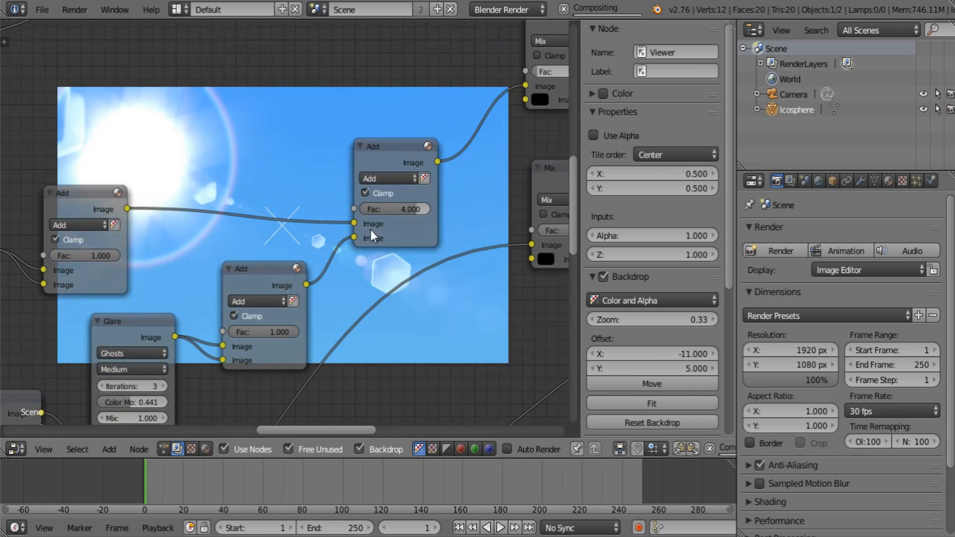
{"action": "left_click", "coordinate": [417, 209]}
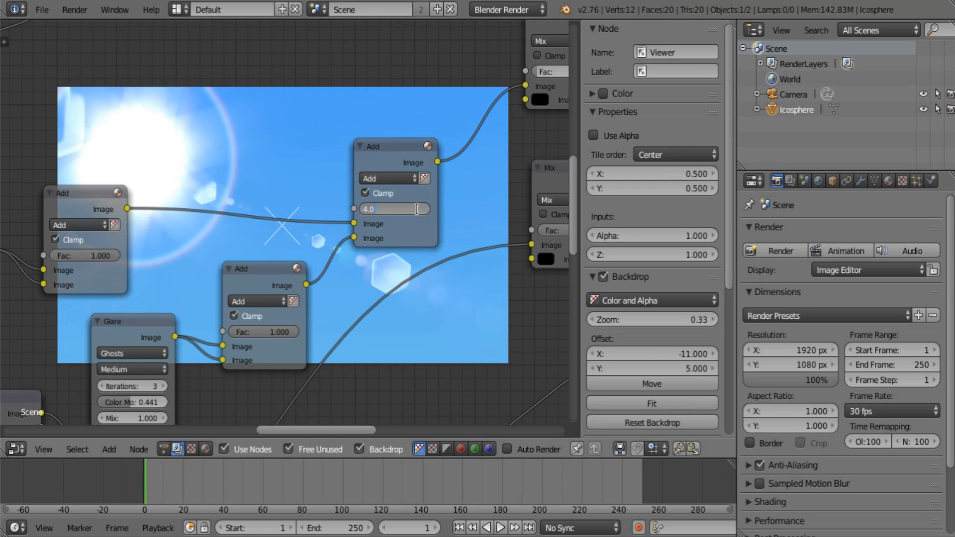
{"action": "type", "text": "5"}
{"action": "key", "text": "Return"}
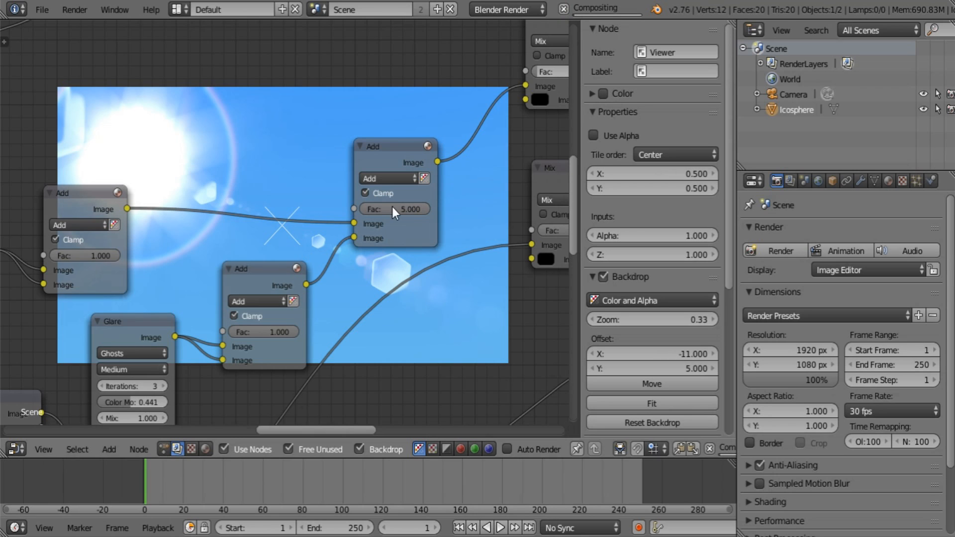
{"action": "left_click", "coordinate": [416, 208]}
{"action": "type", "text": "4"}
{"action": "key", "text": "Return"}
- Set the factors of both Add nodes directly fed by the Ghosts Glare nodes to 2
{"action": "middle_click_drag", "start_coordinate": [336, 272], "coordinate": [410, 252]}
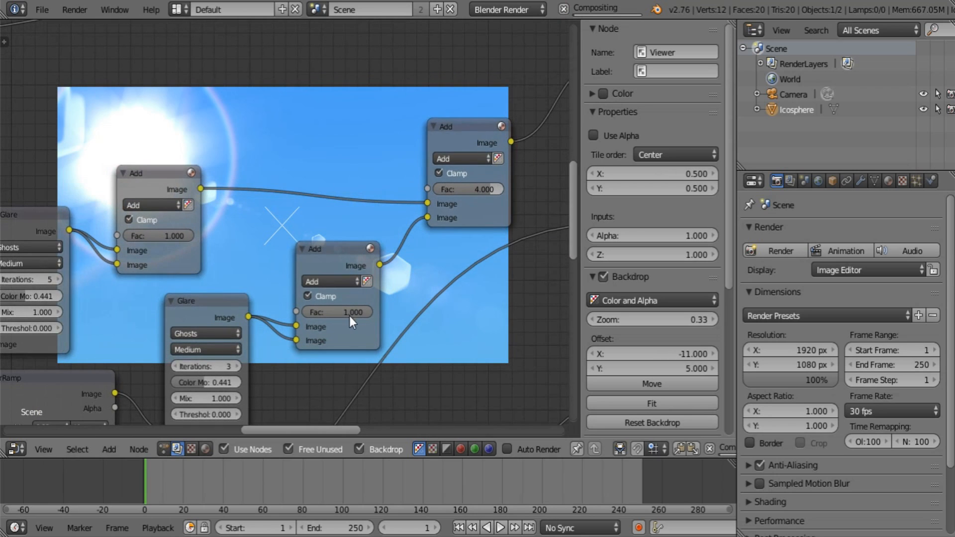
{"action": "left_click", "coordinate": [339, 312]}
{"action": "type", "text": "2"}
{"action": "key", "text": "Return"}
{"action": "left_click", "coordinate": [151, 235]}
{"action": "type", "text": "2"}
{"action": "key", "text": "Return"}
- Set the factor of the Add fed by the five-iteration Ghosts Glare to 8
{"action": "middle_click_drag", "start_coordinate": [323, 223], "coordinate": [288, 370]}
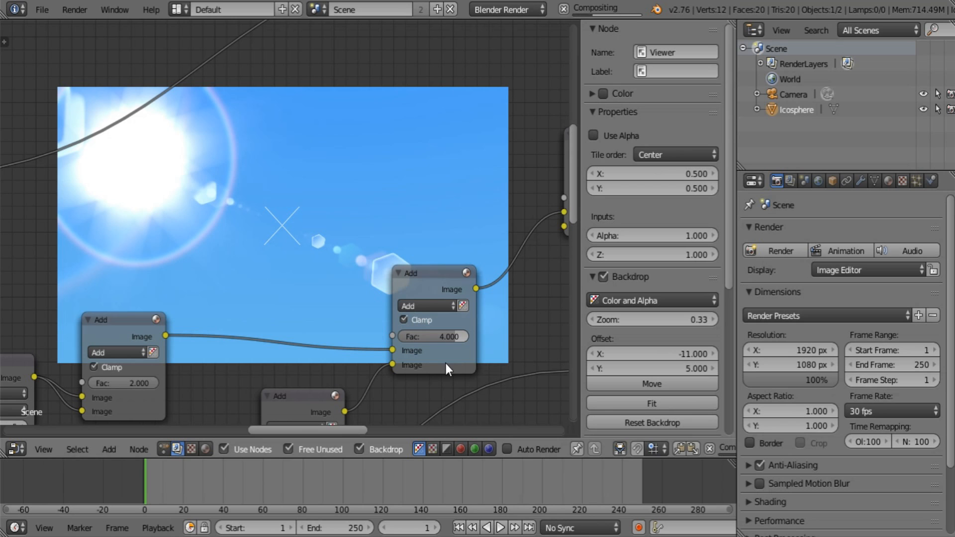
{"action": "middle_click_drag", "start_coordinate": [160, 357], "coordinate": [289, 258]}
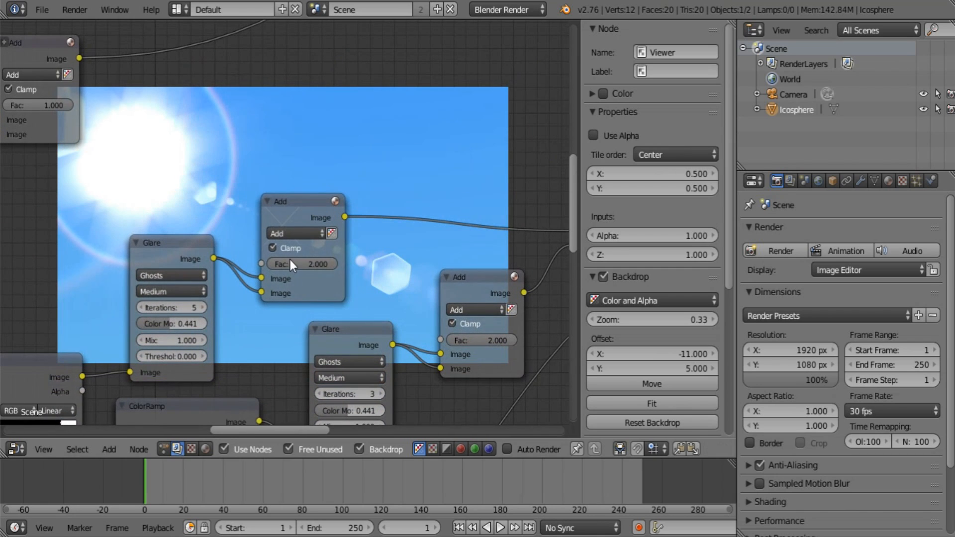
{"action": "left_click", "coordinate": [296, 262]}
{"action": "type", "text": "8"}
{"action": "key", "text": "Return"}
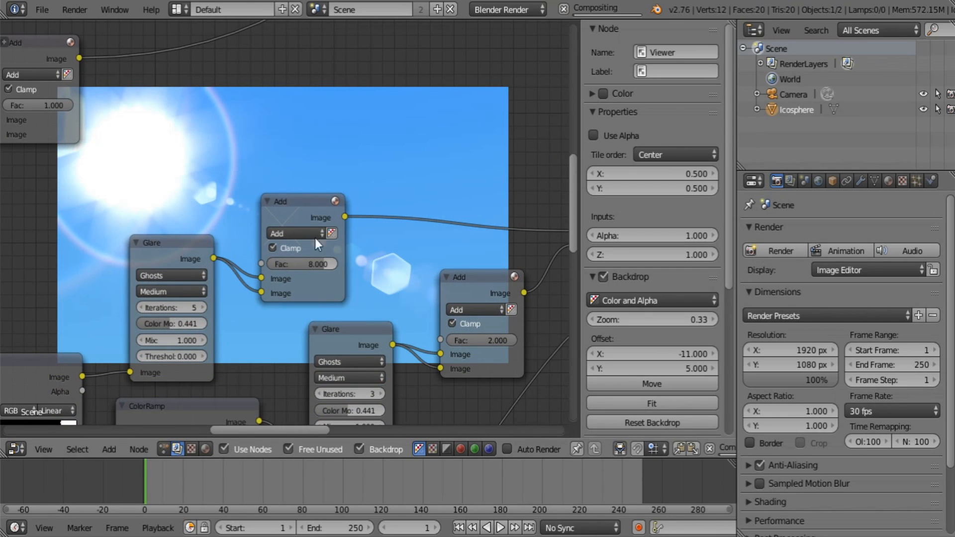
{"action": "middle_click_drag", "start_coordinate": [356, 257], "coordinate": [257, 358]}
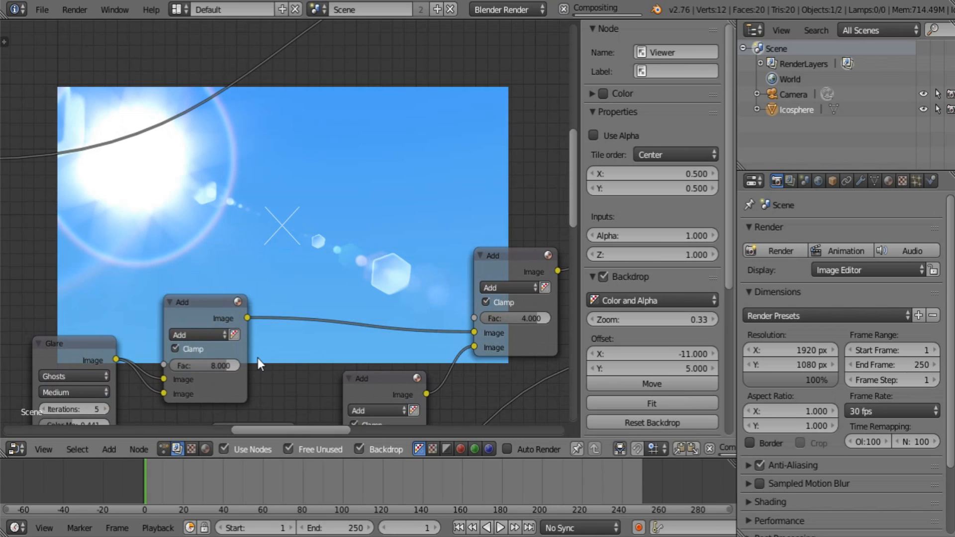
- Set the factor of the Add fed by the five-iteration Ghosts Glare to 6
{"action": "middle_click_drag", "start_coordinate": [258, 360], "coordinate": [204, 344]}
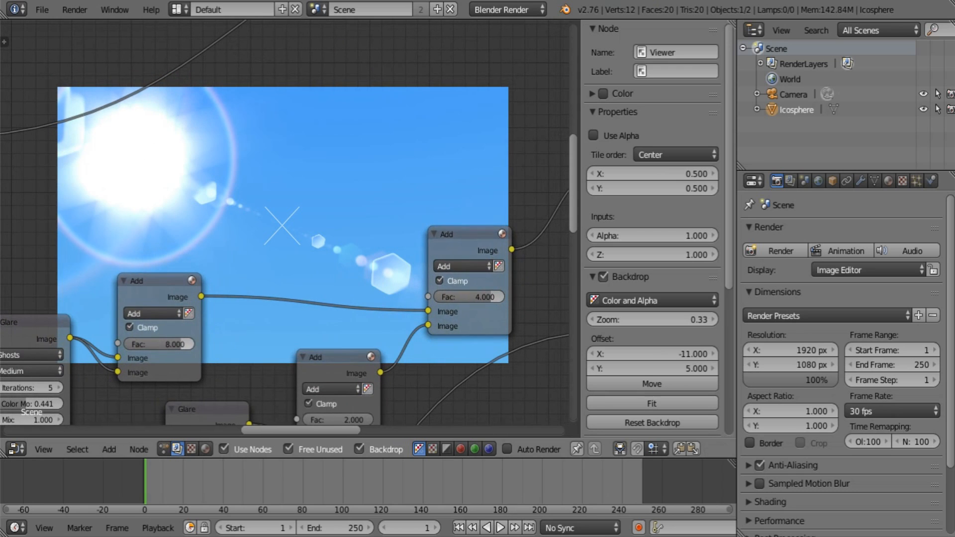
{"action": "left_click", "coordinate": [159, 343]}
{"action": "type", "text": "6"}
{"action": "key", "text": "Return"}
{"action": "middle_click_drag", "start_coordinate": [423, 274], "coordinate": [404, 302]}
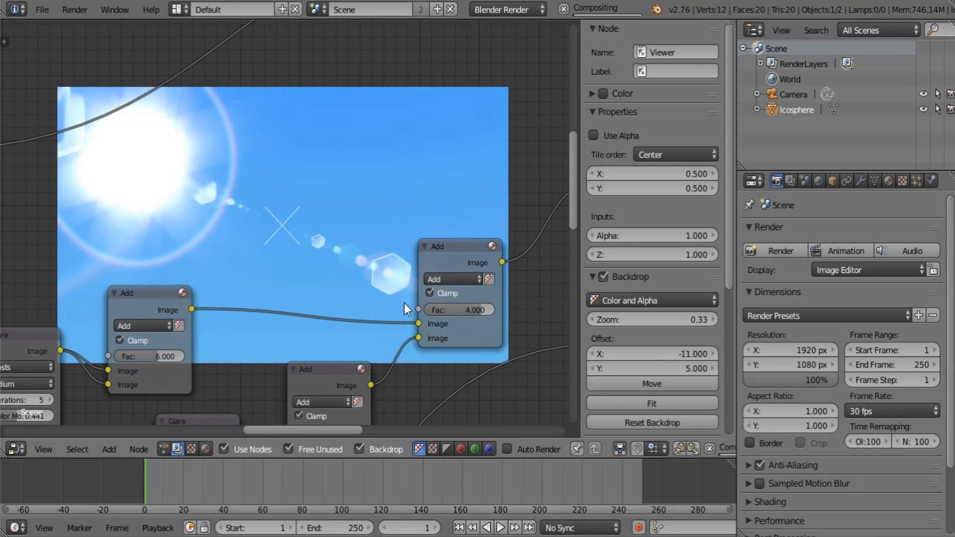
- Save the blend file with the adjusted compositor factors
{"action": "middle_click_drag", "start_coordinate": [426, 265], "coordinate": [321, 321]}
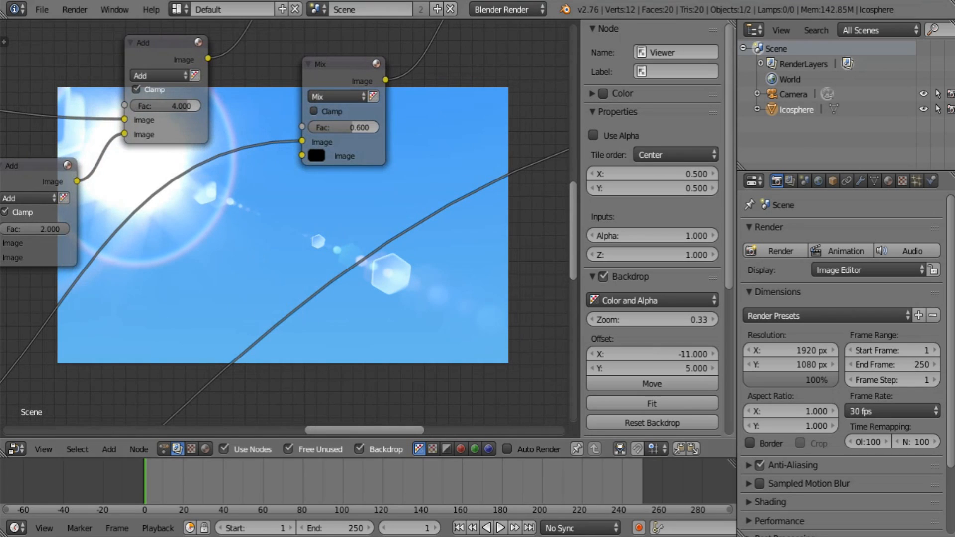
{"action": "left_click", "coordinate": [36, 6]}
{"action": "left_click", "coordinate": [79, 129]}
{"action": "middle_click_drag", "start_coordinate": [287, 222], "coordinate": [161, 185]}
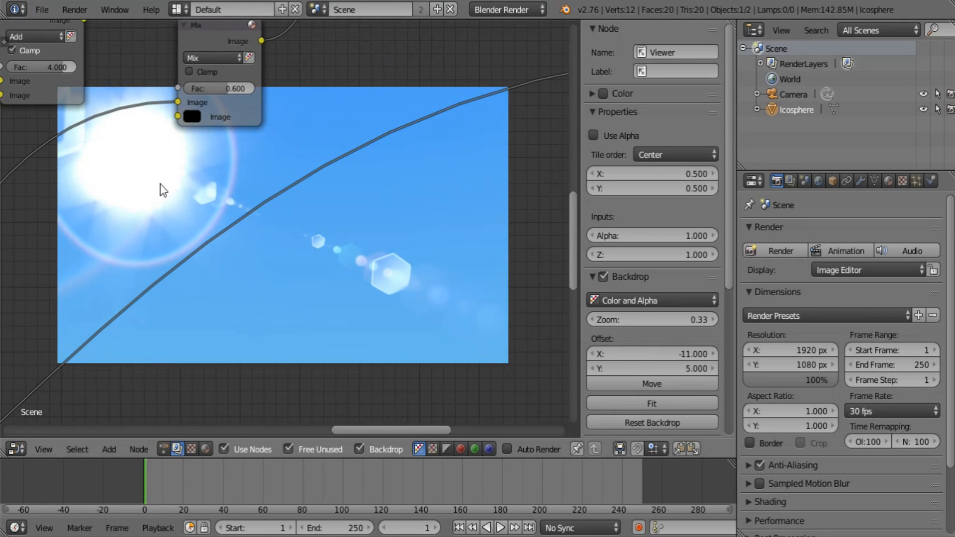
{"action": "left_click", "coordinate": [47, 6]}
{"action": "left_click", "coordinate": [88, 129]}
{"action": "middle_click_drag", "start_coordinate": [380, 288], "coordinate": [172, 275]}
{"action": "left_click", "coordinate": [47, 10]}
{"action": "left_click", "coordinate": [67, 125]}
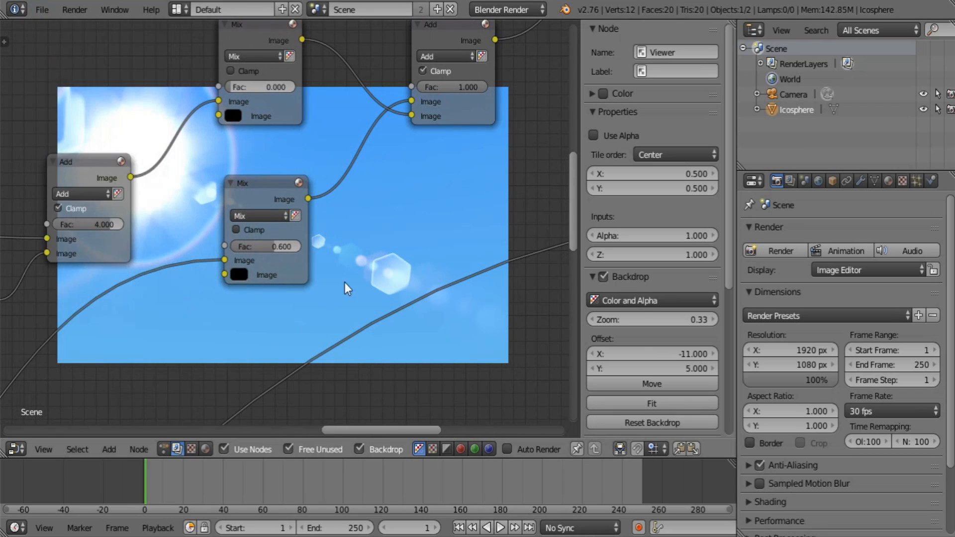
{"action": "middle_click_drag", "start_coordinate": [344, 282], "coordinate": [155, 145]}
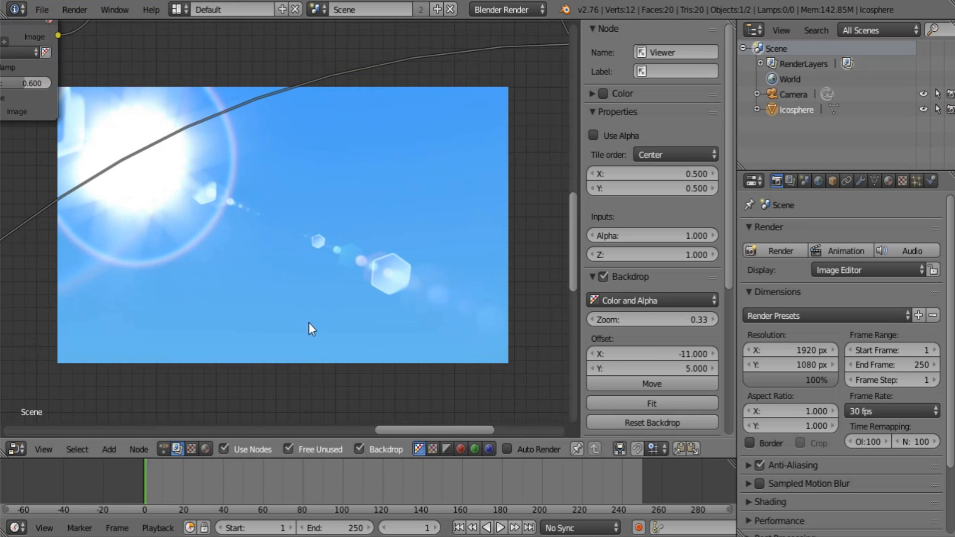
{"action": "middle_click_drag", "start_coordinate": [231, 273], "coordinate": [320, 381]}
{"action": "left_click", "coordinate": [22, 450]}
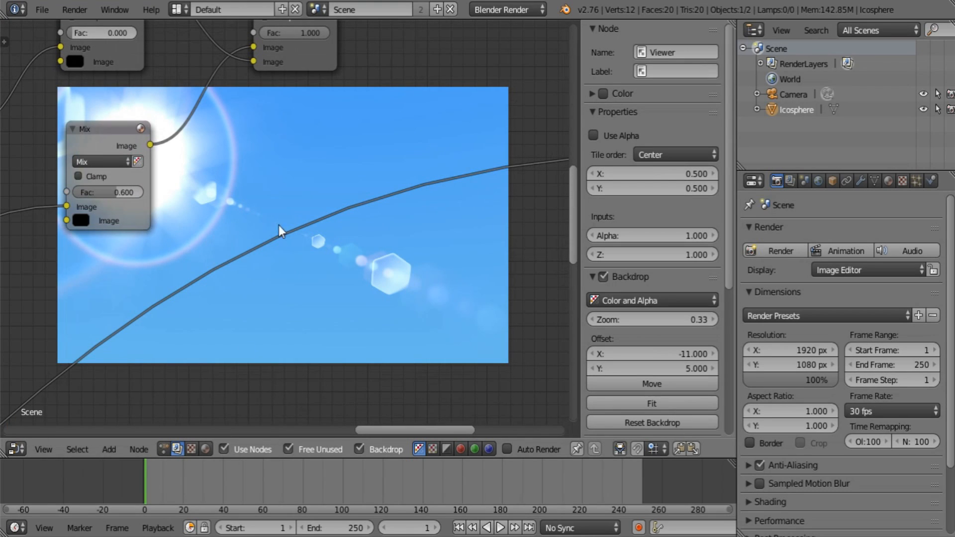
{"action": "left_click", "coordinate": [44, 6]}
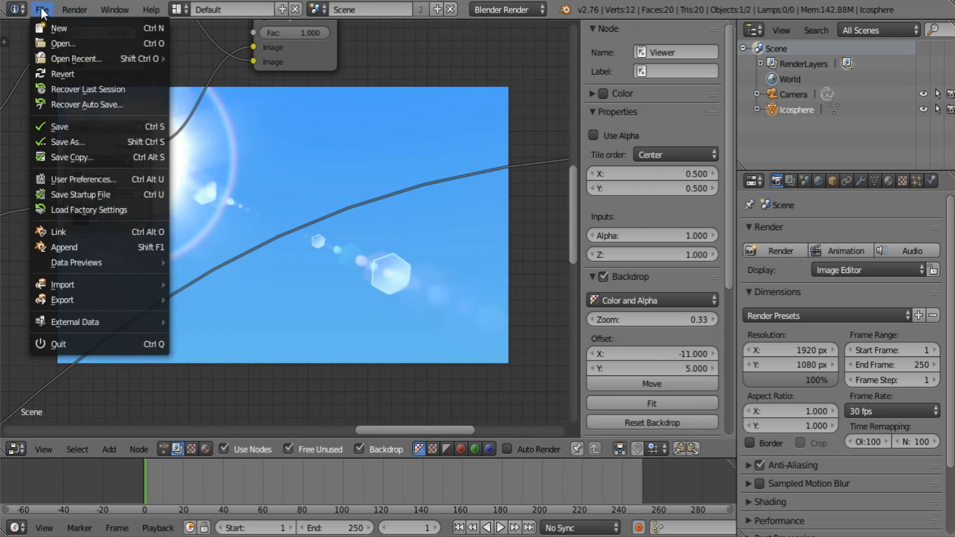
- In the 3D View, move the icosphere along positive X and by -0.292 on Z, and save the file
{"action": "left_click", "coordinate": [16, 449]}
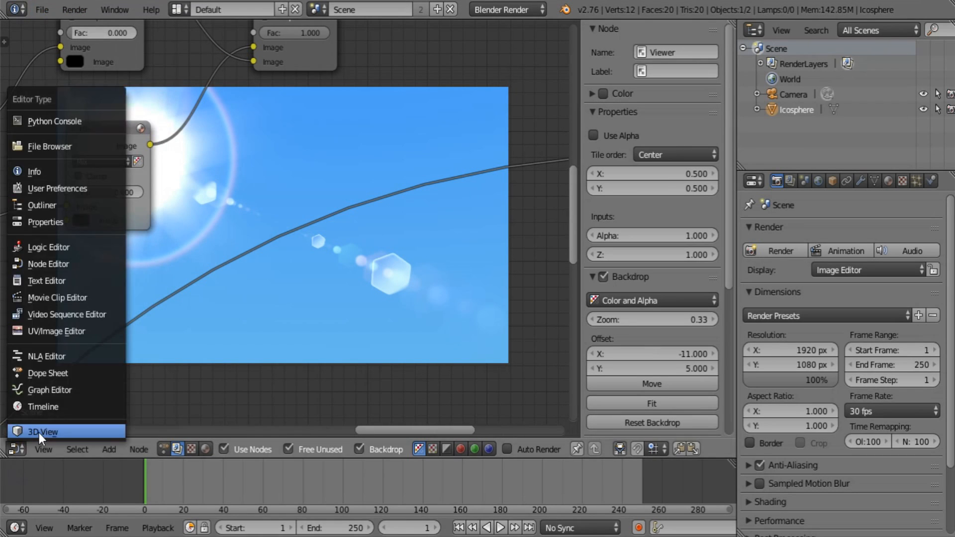
{"action": "left_click", "coordinate": [38, 431]}
{"action": "left_click_drag", "start_coordinate": [331, 192], "coordinate": [389, 190]}
{"action": "left_click_drag", "start_coordinate": [344, 142], "coordinate": [356, 165]}
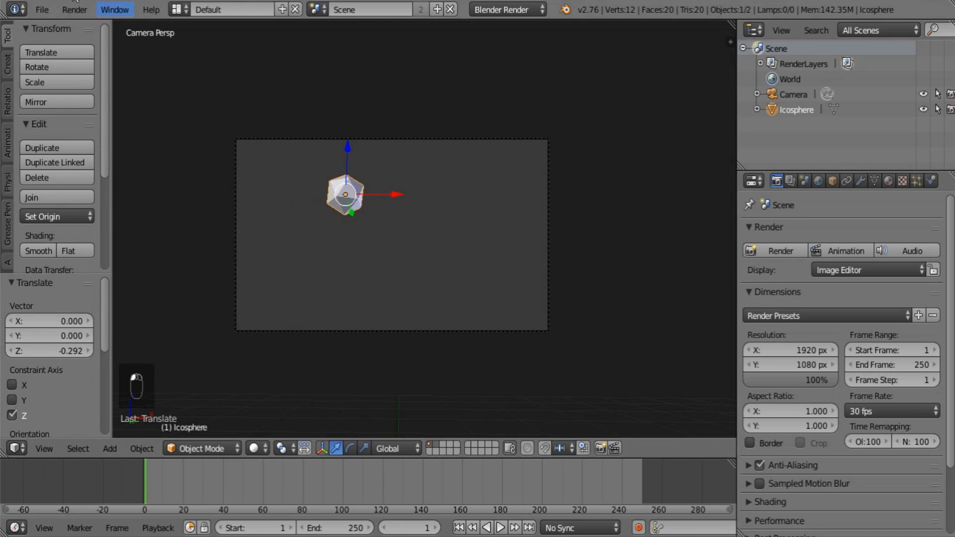
{"action": "left_click", "coordinate": [43, 9]}
{"action": "left_click", "coordinate": [72, 127]}
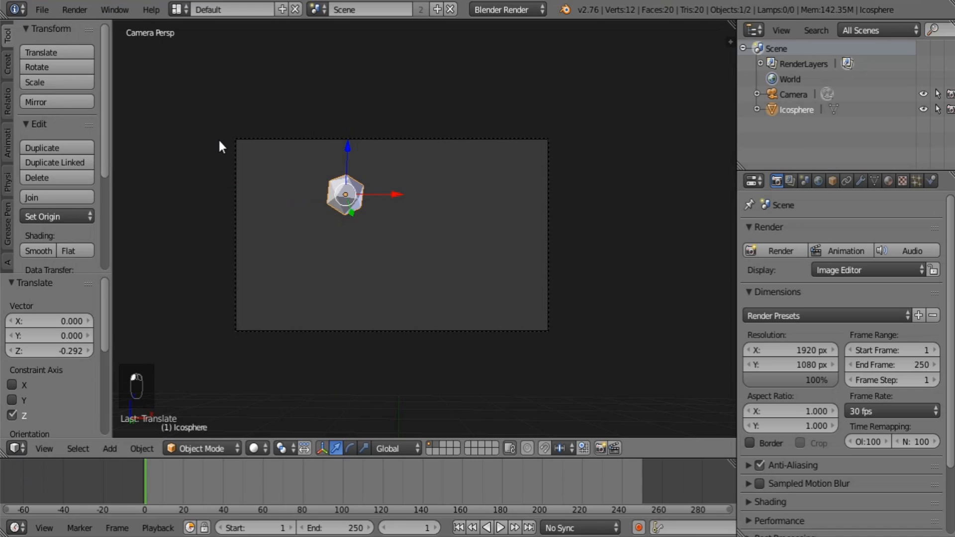
- Render the current frame and return to the compositor's node tree
{"action": "key", "text": "F12"}
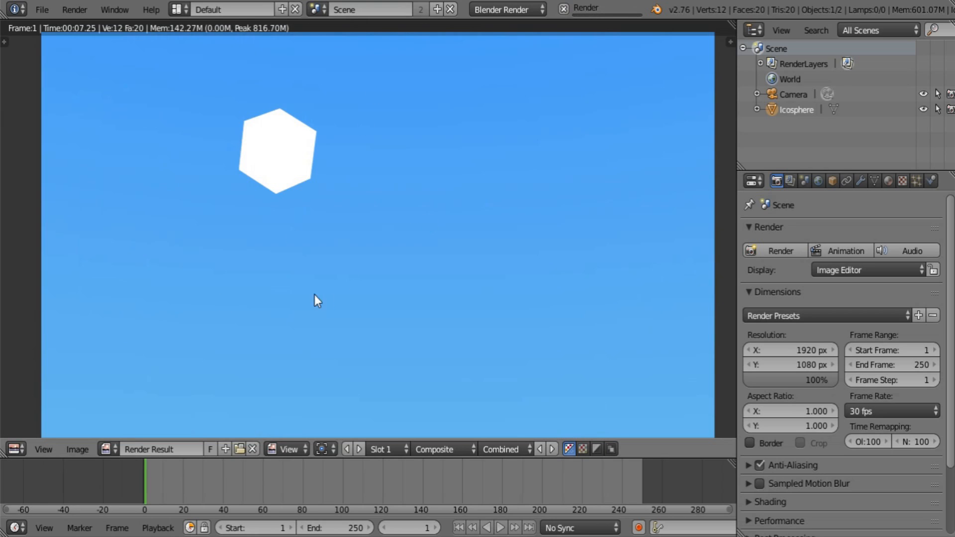
{"action": "left_click", "coordinate": [15, 449]}
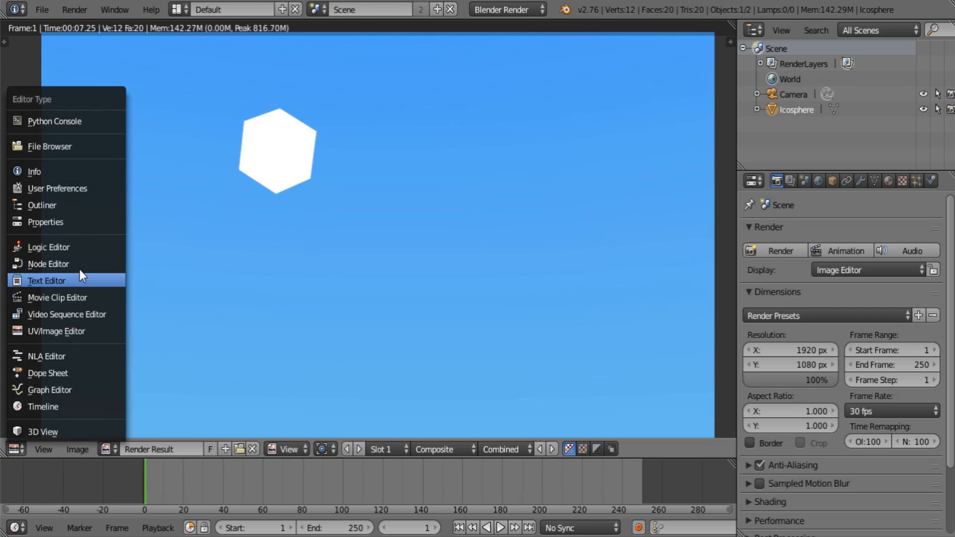
{"action": "left_click", "coordinate": [79, 267]}
{"action": "middle_click_drag", "start_coordinate": [217, 296], "coordinate": [191, 233]}
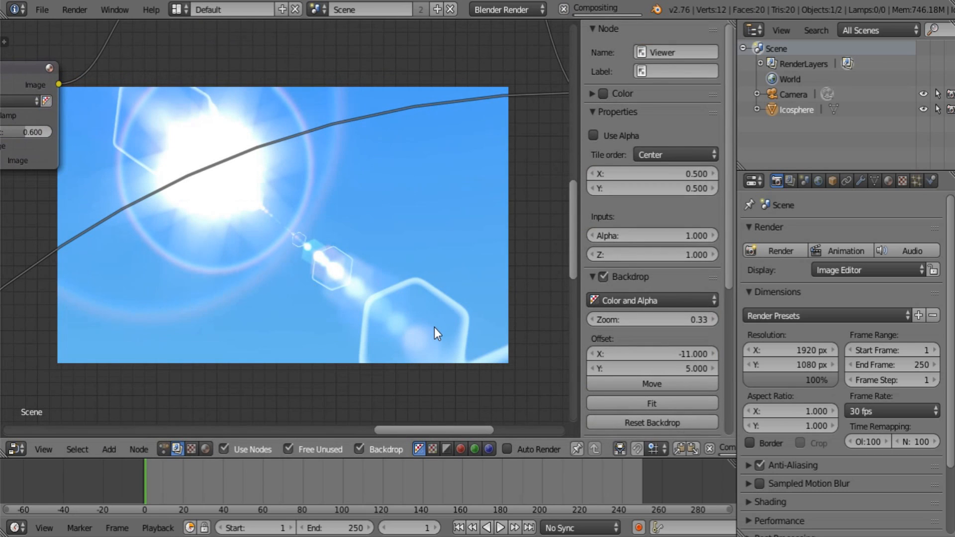
- Move the Composite node from the start of the node tree to its end, beside the Viewer node
{"action": "middle_click_drag", "start_coordinate": [303, 209], "coordinate": [363, 343]}
{"action": "scroll", "coordinate": [347, 304], "scroll_direction": "down", "scroll_amount": 3}
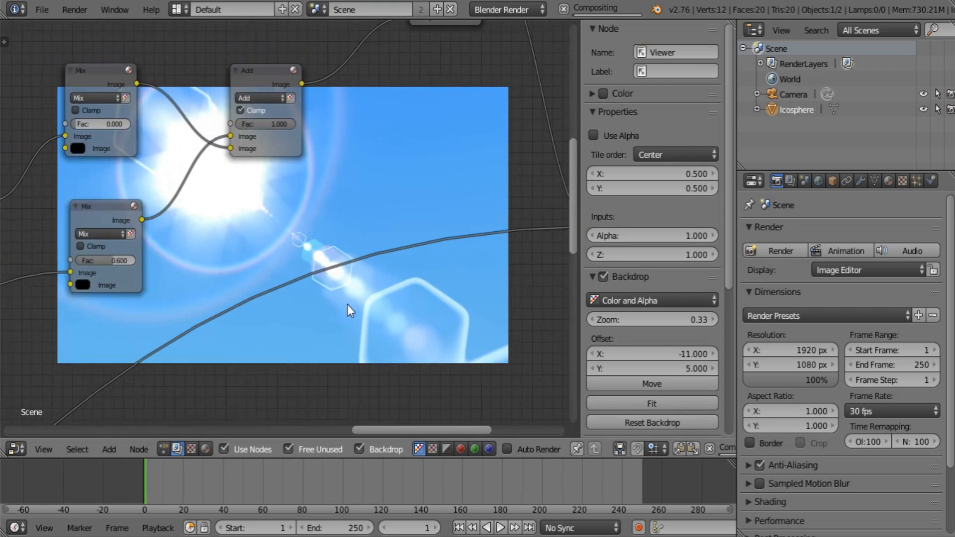
{"action": "middle_click_drag", "start_coordinate": [285, 205], "coordinate": [208, 326]}
{"action": "scroll", "coordinate": [335, 228], "scroll_direction": "down", "scroll_amount": 1}
{"action": "middle_click_drag", "start_coordinate": [323, 236], "coordinate": [246, 327]}
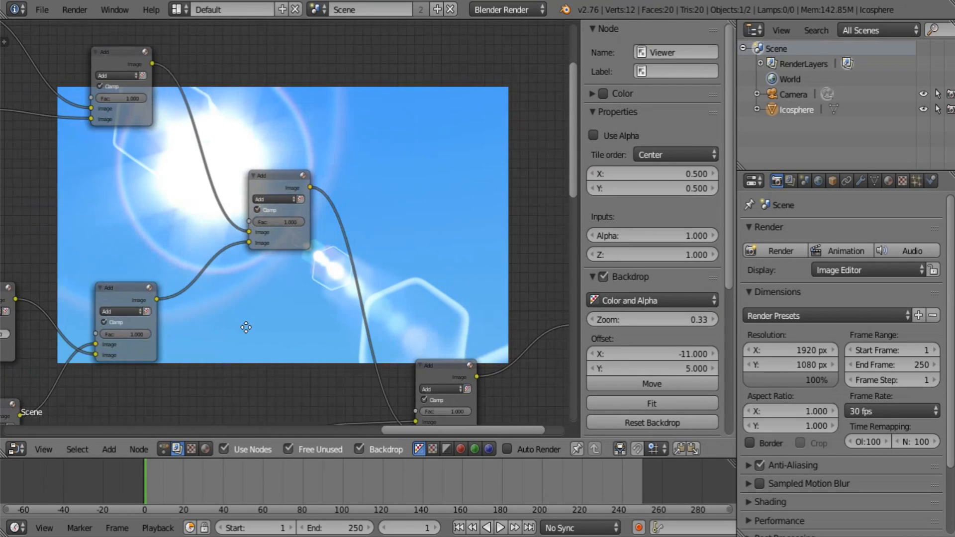
{"action": "middle_click_drag", "start_coordinate": [149, 215], "coordinate": [307, 323]}
{"action": "scroll", "coordinate": [307, 323], "scroll_direction": "down", "scroll_amount": 3}
{"action": "middle_click_drag", "start_coordinate": [159, 292], "coordinate": [308, 201]}
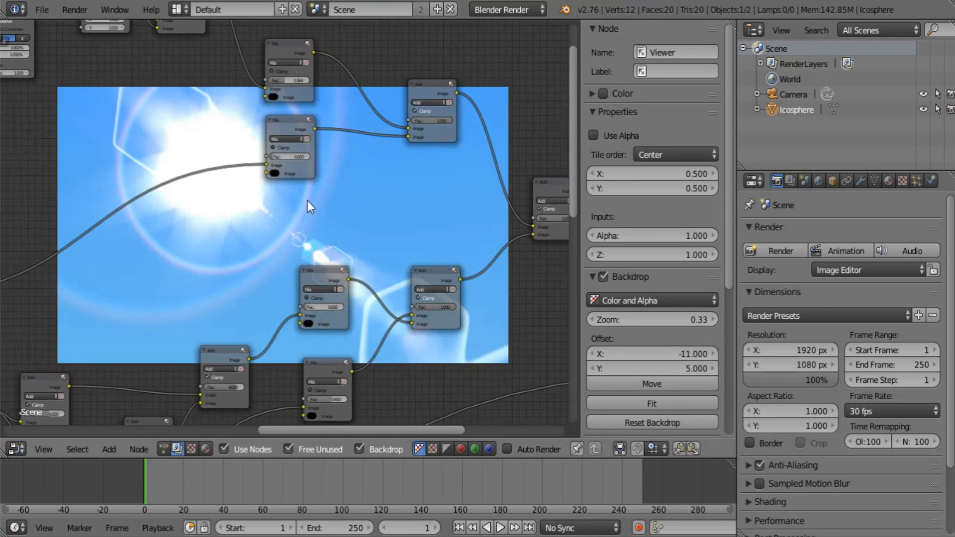
{"action": "middle_click_drag", "start_coordinate": [191, 249], "coordinate": [378, 181]}
{"action": "middle_click_drag", "start_coordinate": [162, 181], "coordinate": [378, 184]}
{"action": "middle_click_drag", "start_coordinate": [182, 230], "coordinate": [294, 109]}
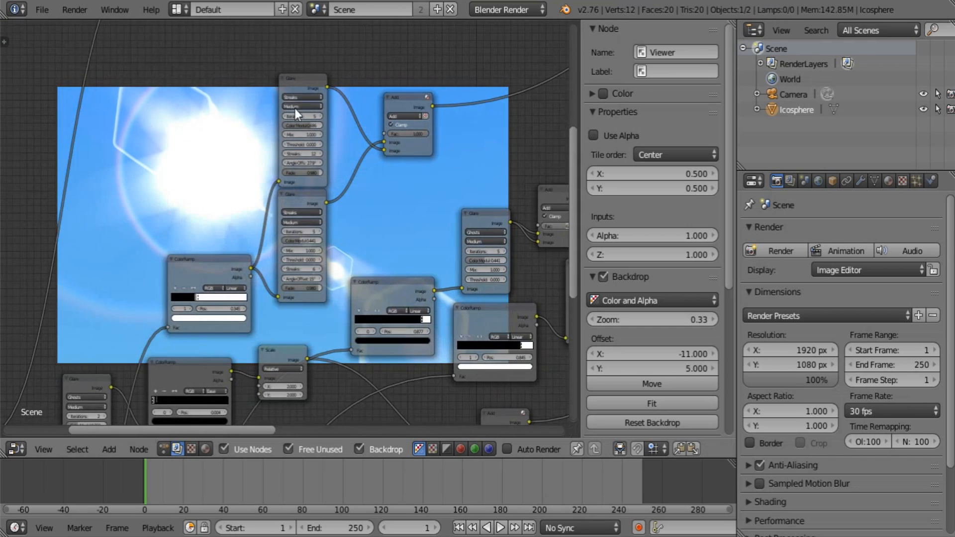
{"action": "scroll", "coordinate": [294, 109], "scroll_direction": "down", "scroll_amount": 1}
{"action": "middle_click_drag", "start_coordinate": [143, 207], "coordinate": [426, 162]}
{"action": "middle_click_drag", "start_coordinate": [201, 157], "coordinate": [182, 362]}
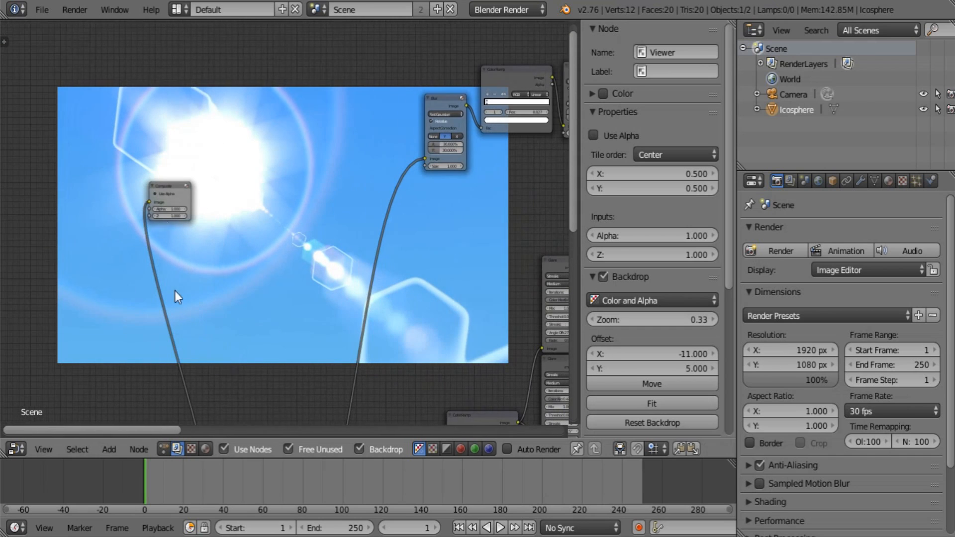
{"action": "left_click", "coordinate": [170, 184]}
{"action": "scroll", "coordinate": [327, 243], "scroll_direction": "down", "scroll_amount": 8}
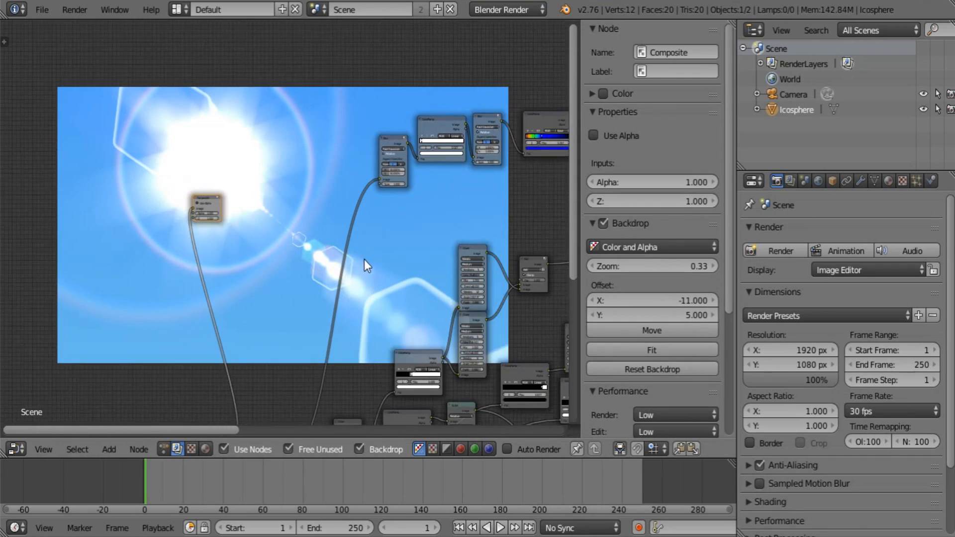
{"action": "middle_click_drag", "start_coordinate": [404, 285], "coordinate": [191, 289]}
{"action": "scroll", "coordinate": [370, 341], "scroll_direction": "down", "scroll_amount": 3}
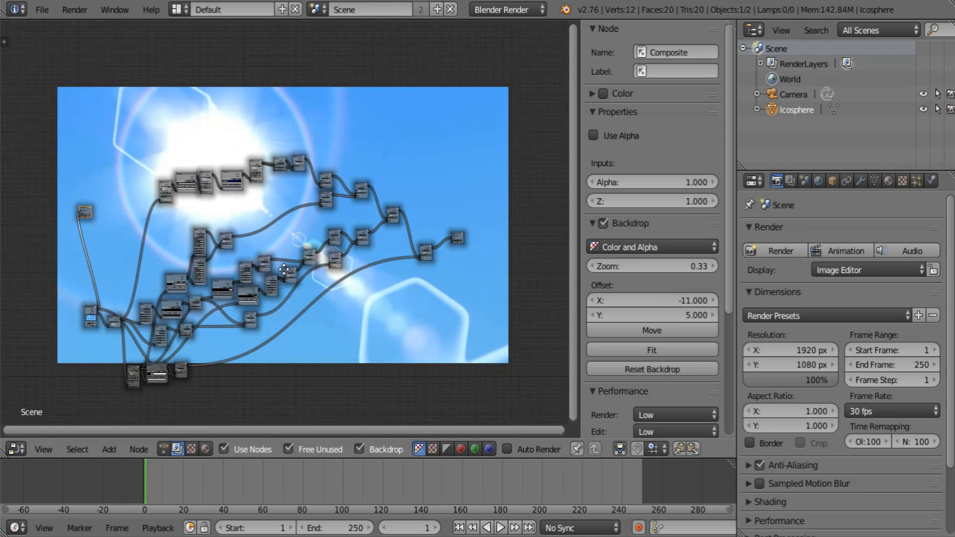
{"action": "key", "text": "g"}
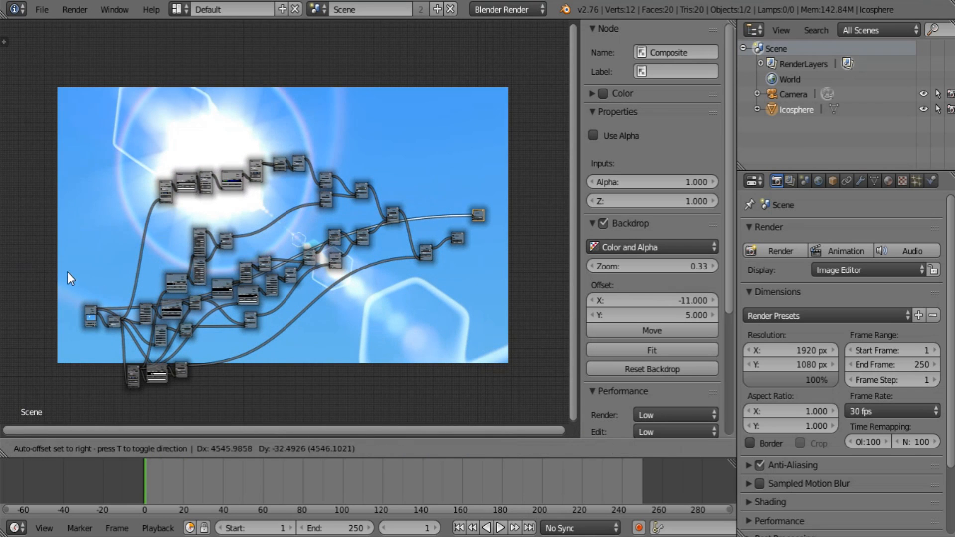
{"action": "left_click", "coordinate": [392, 254]}
- Connect the final Add node's image output to the Composite node's image input
{"action": "middle_click_drag", "start_coordinate": [328, 265], "coordinate": [214, 267]}
{"action": "scroll", "coordinate": [213, 267], "scroll_direction": "up", "scroll_amount": 12}
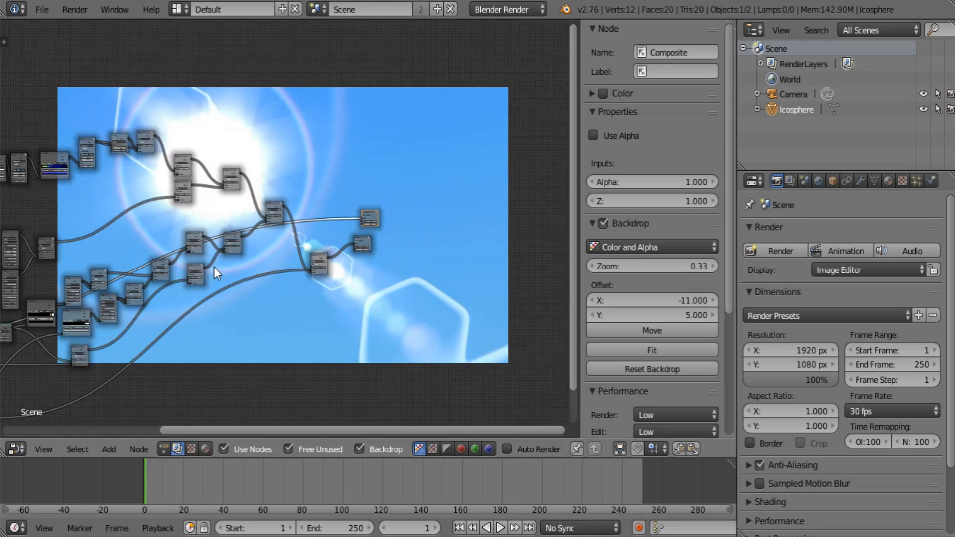
{"action": "middle_click_drag", "start_coordinate": [449, 261], "coordinate": [301, 271]}
{"action": "scroll", "coordinate": [300, 270], "scroll_direction": "up", "scroll_amount": 6}
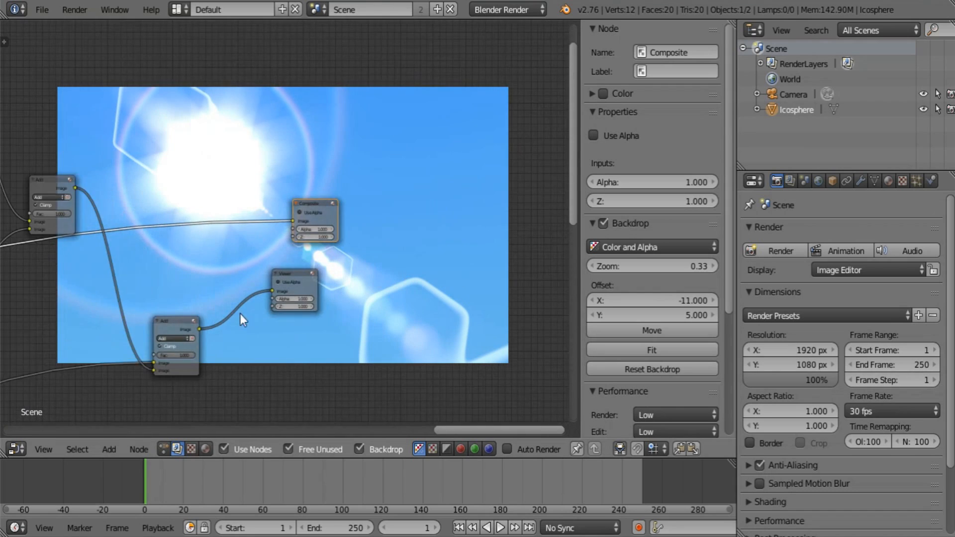
{"action": "left_click_drag", "start_coordinate": [184, 347], "coordinate": [282, 228]}
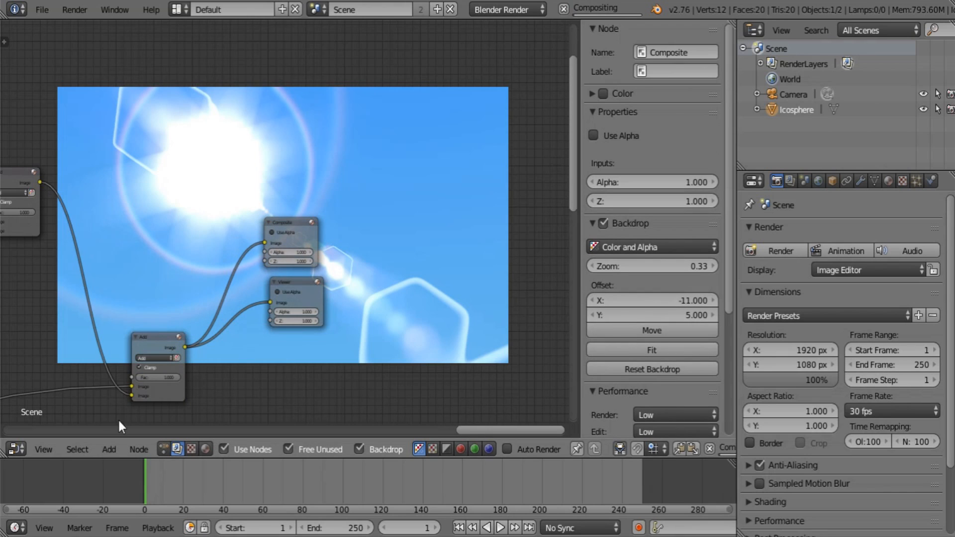
- Switch the main area to the UV/Image Editor and display the Viewer Node image
{"action": "left_click", "coordinate": [17, 449]}
{"action": "left_click", "coordinate": [40, 431]}
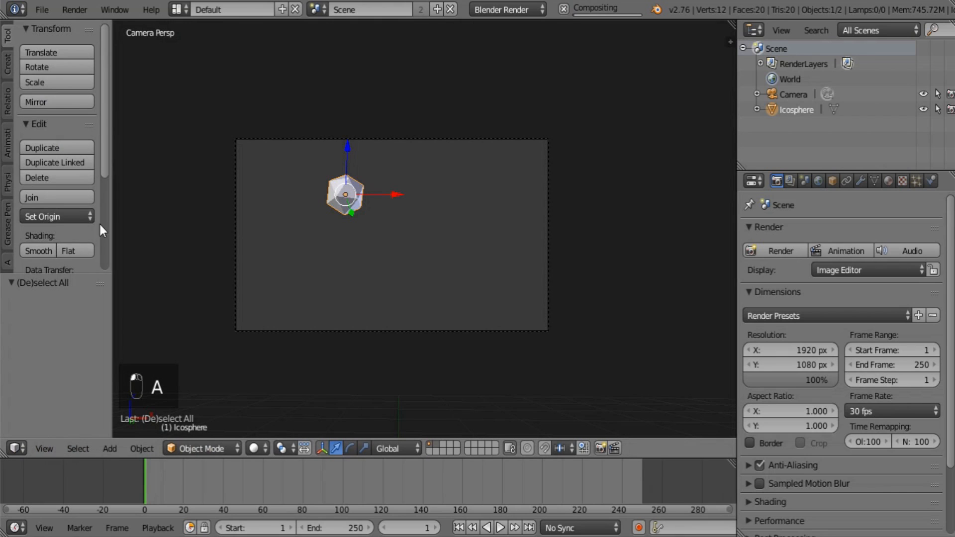
{"action": "left_click", "coordinate": [15, 450]}
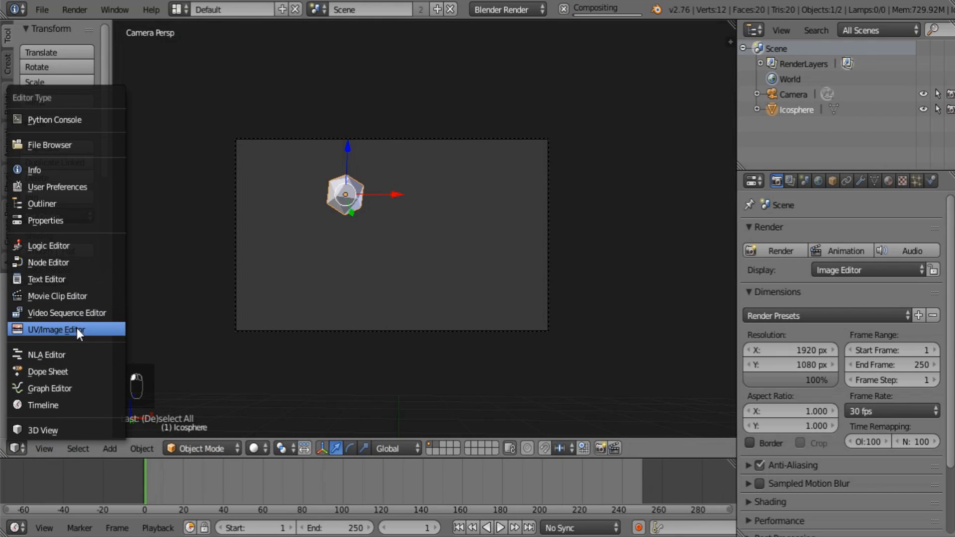
{"action": "left_click", "coordinate": [76, 329]}
{"action": "left_click", "coordinate": [109, 449]}
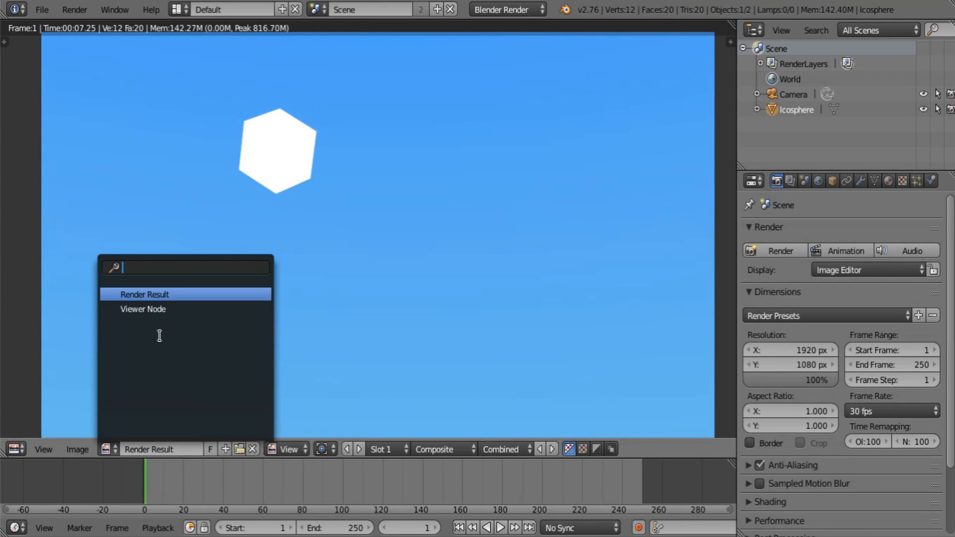
{"action": "left_click", "coordinate": [159, 311]}
- Save the blend file and inspect the finished sun and lens flare in the Viewer Node image
{"action": "left_click", "coordinate": [42, 9]}
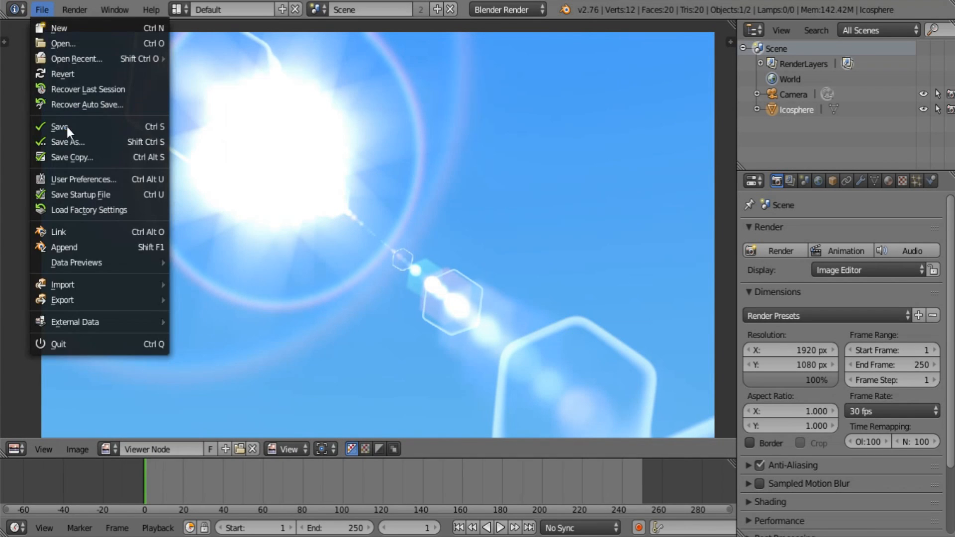
{"action": "left_click", "coordinate": [67, 126]}
{"action": "mouse_move", "coordinate": [399, 230]}
{"action": "middle_mouse_down"}
{"action": "mouse_move", "coordinate": [392, 223]}
{"action": "mouse_move", "coordinate": [406, 234]}
{"action": "middle_mouse_up"}
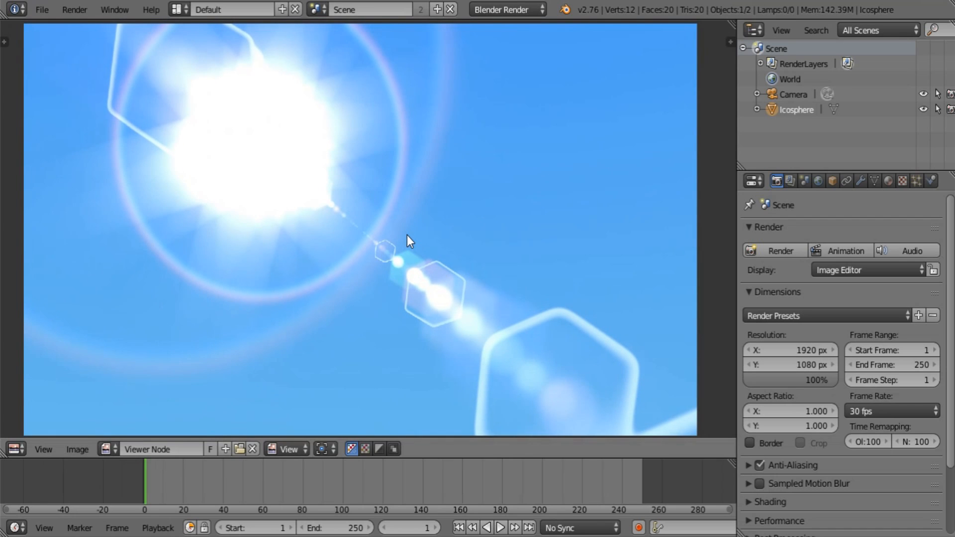